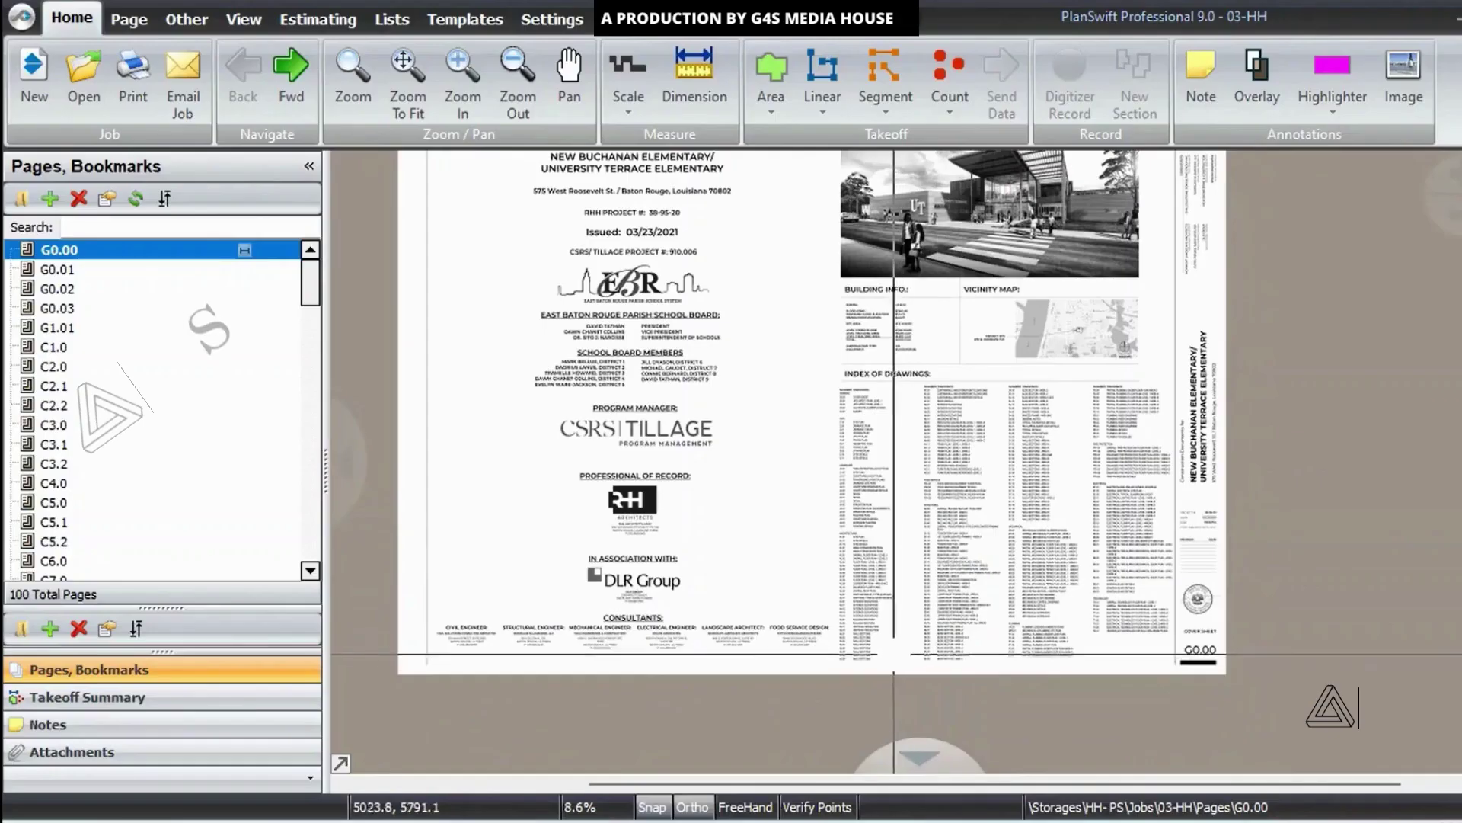
Step: Examine the Index of Drawings on cover sheet G0.00 for the sheets that cover interior finishes
scroll(863, 384, up, 3)
drag(767, 320, 1273, 505)
scroll(1011, 625, down, 1)
drag(1009, 658, 917, 368)
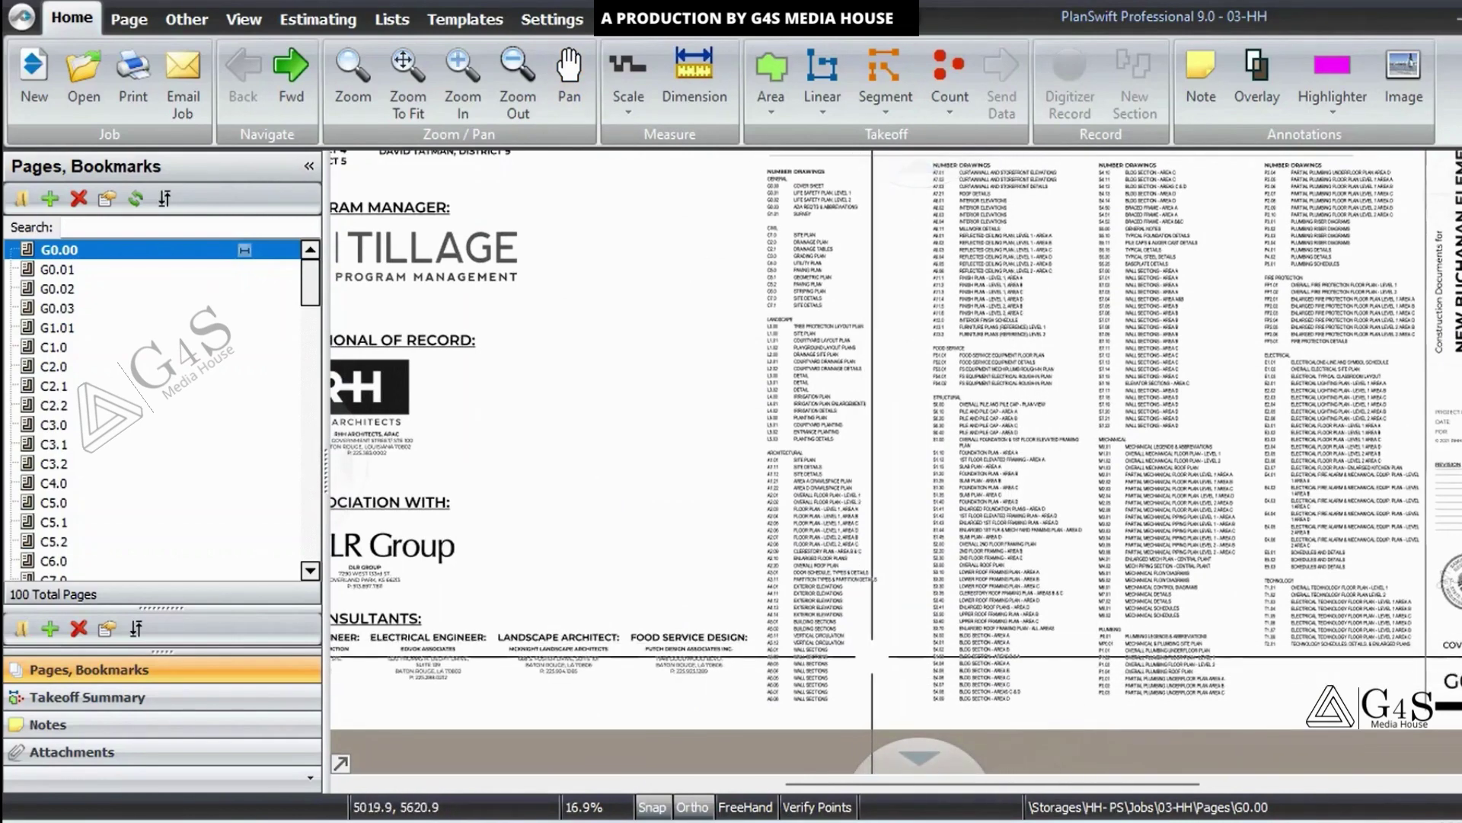
scroll(861, 720, down, 2)
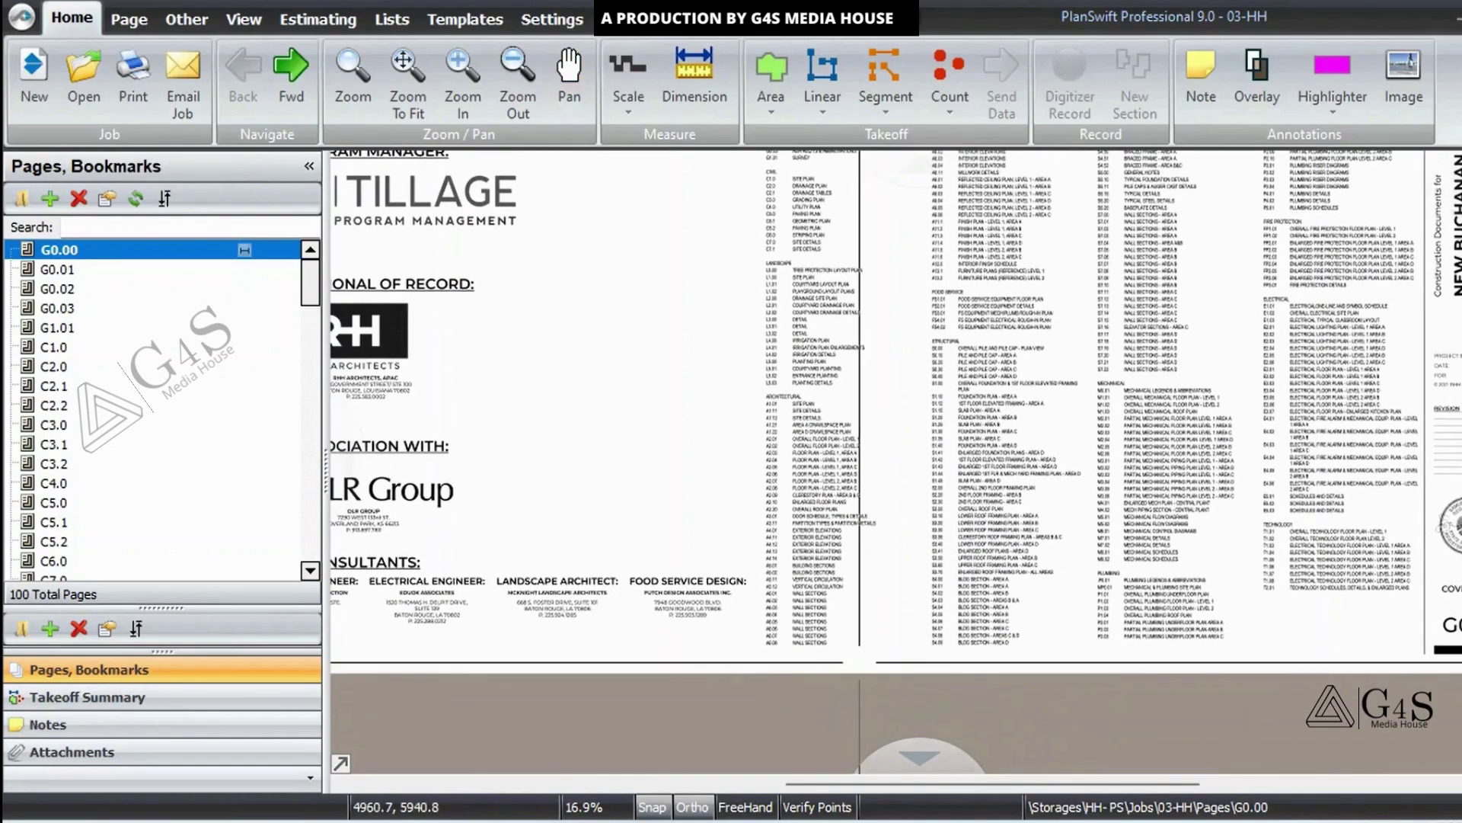
scroll(785, 420, up, 5)
drag(627, 266, 1185, 434)
scroll(1186, 488, down, 2)
drag(1197, 727, 908, 522)
drag(916, 603, 960, 369)
drag(1135, 221, 651, 628)
drag(829, 228, 876, 648)
drag(883, 275, 835, 681)
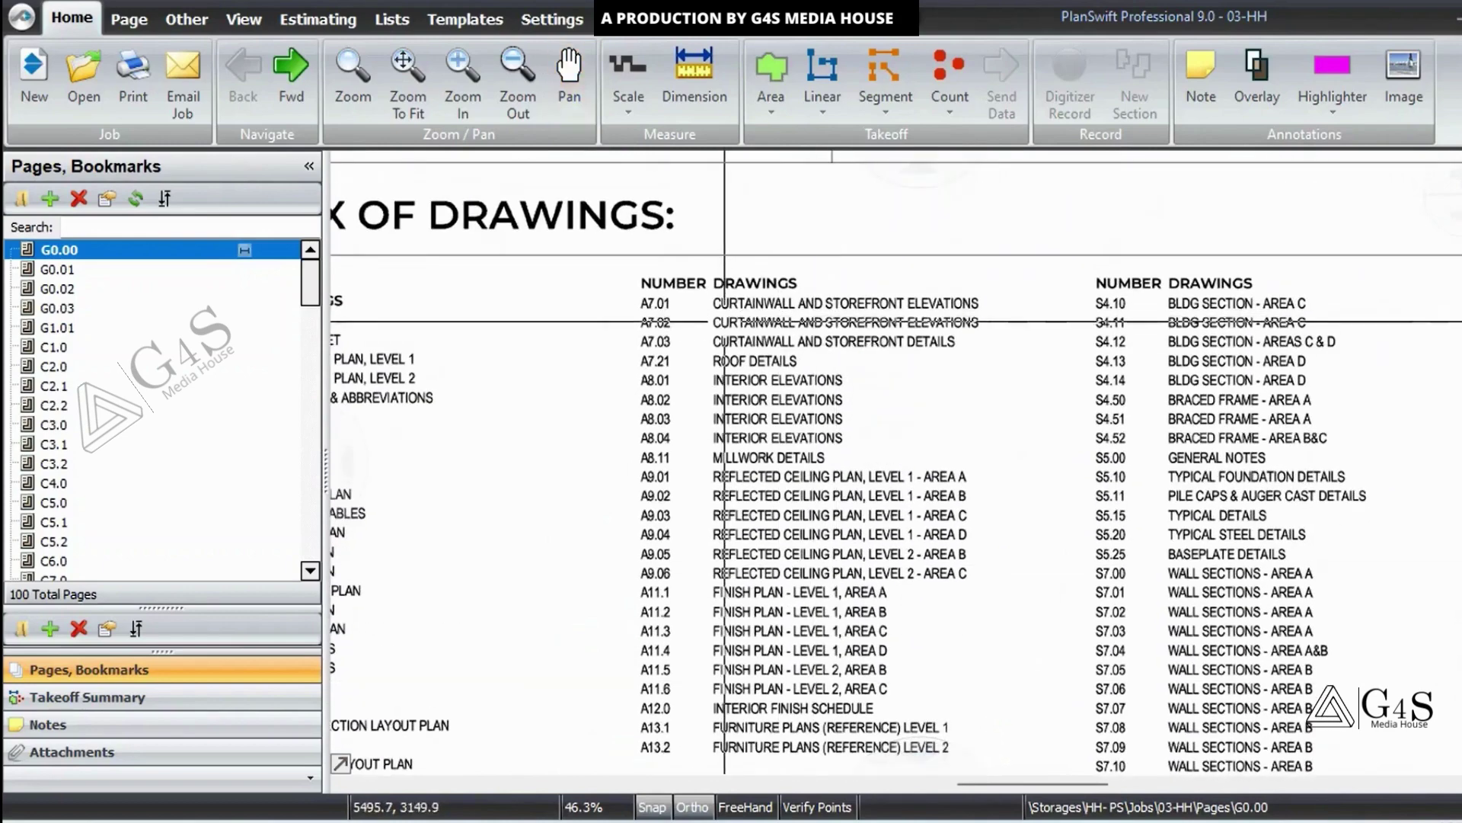
scroll(733, 370, up, 2)
drag(786, 571, 786, 265)
scroll(646, 392, down, 2)
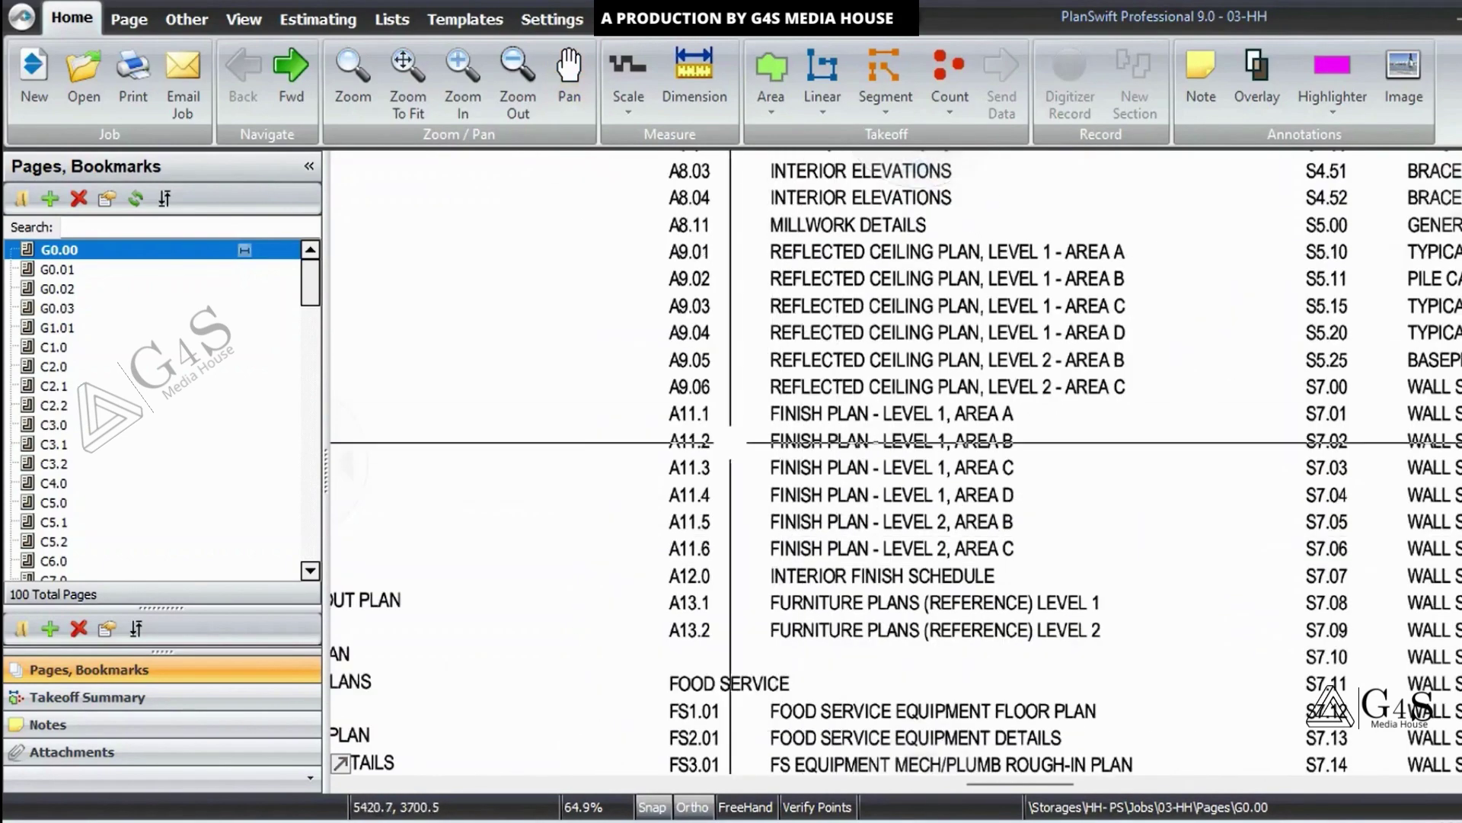
Step: Highlight the drawing index rows from A11.1 Finish Plan - Level 1, Area A through A12.0 Interior Finish Schedule
drag(646, 392, 1089, 568)
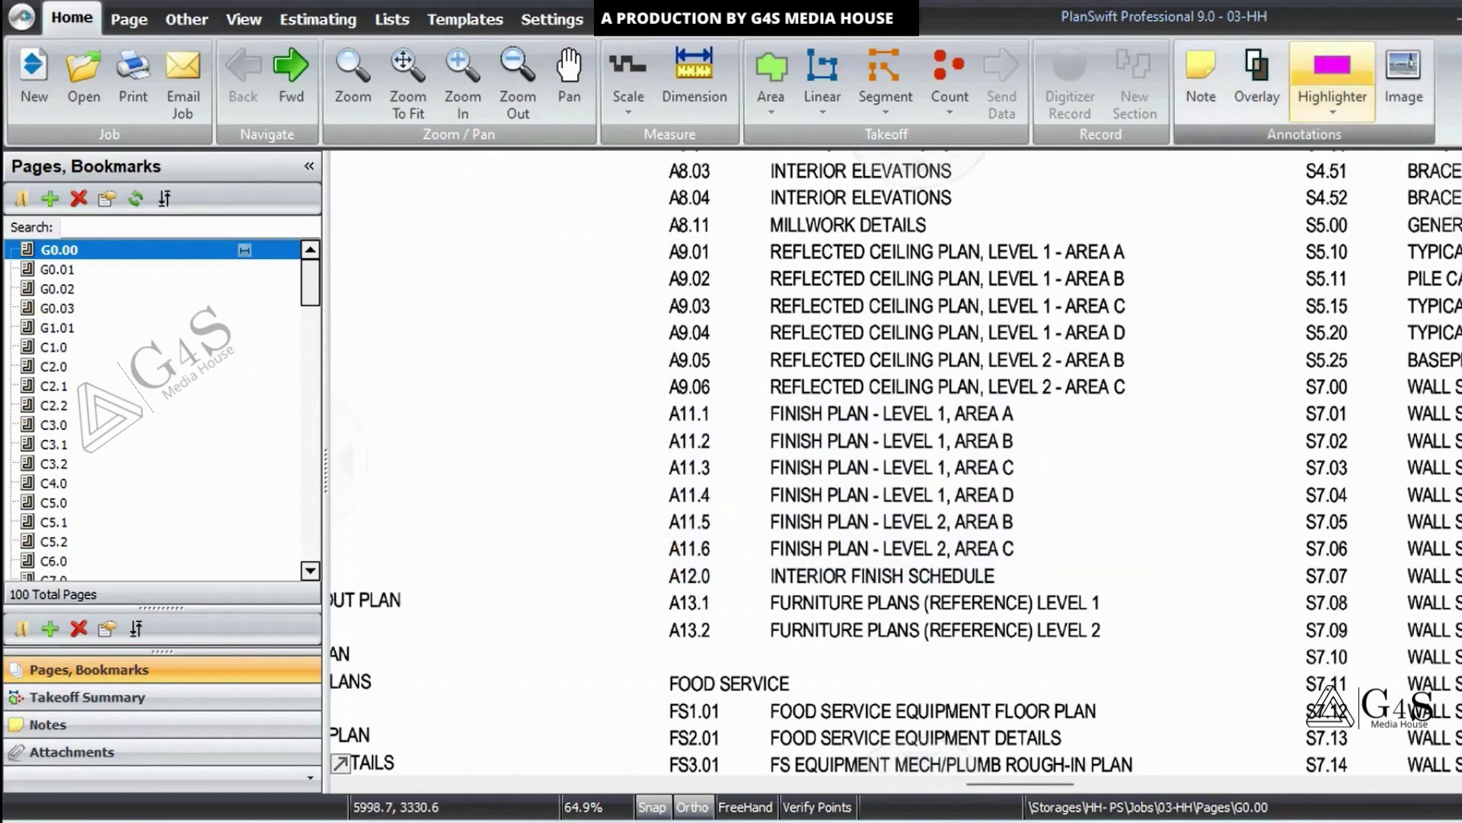
click(1069, 80)
drag(656, 398, 1073, 586)
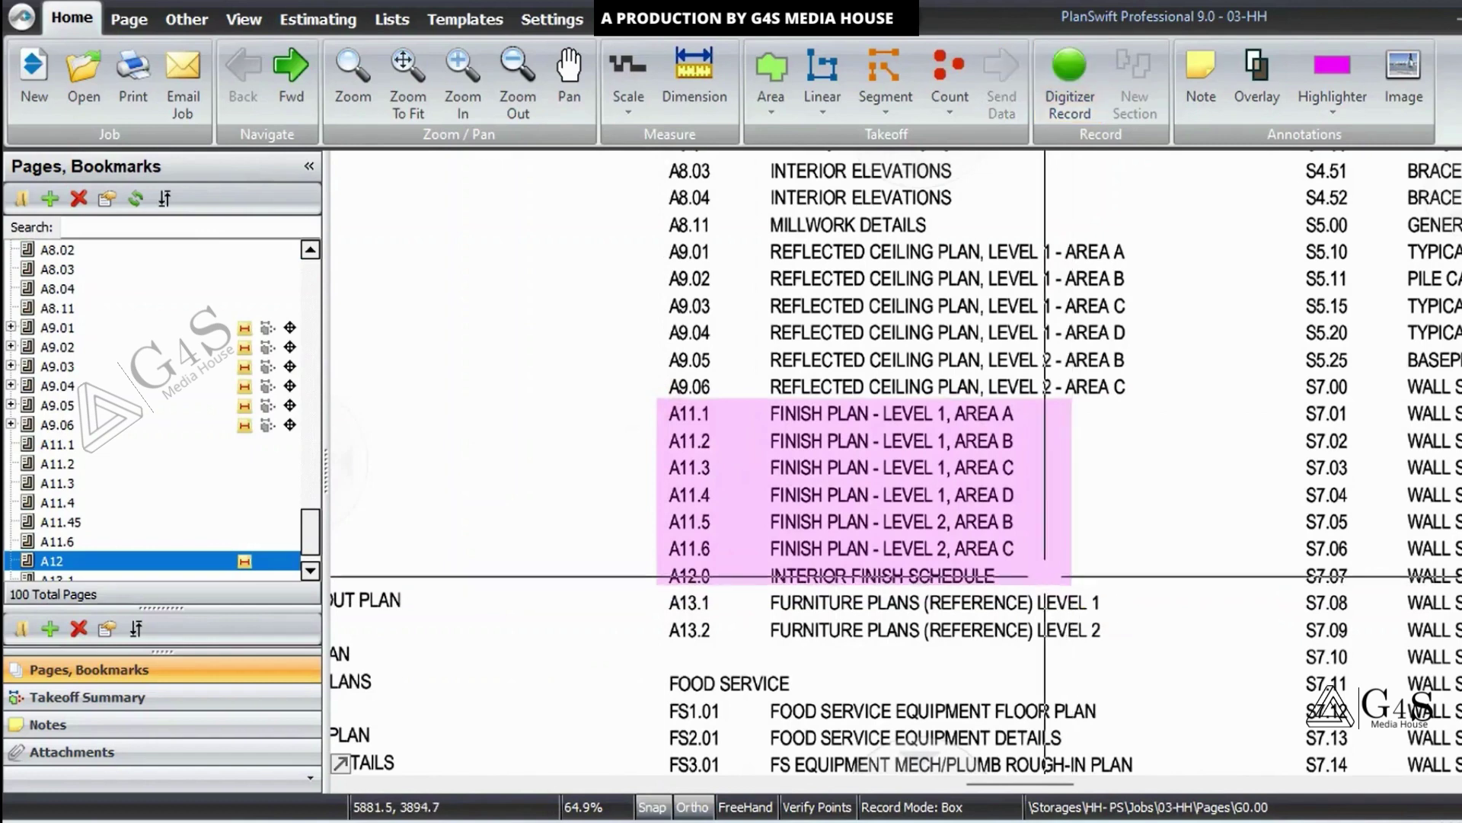
Step: Open finish plan sheet A11.1 in a new tab
right_click(460, 246)
click(545, 263)
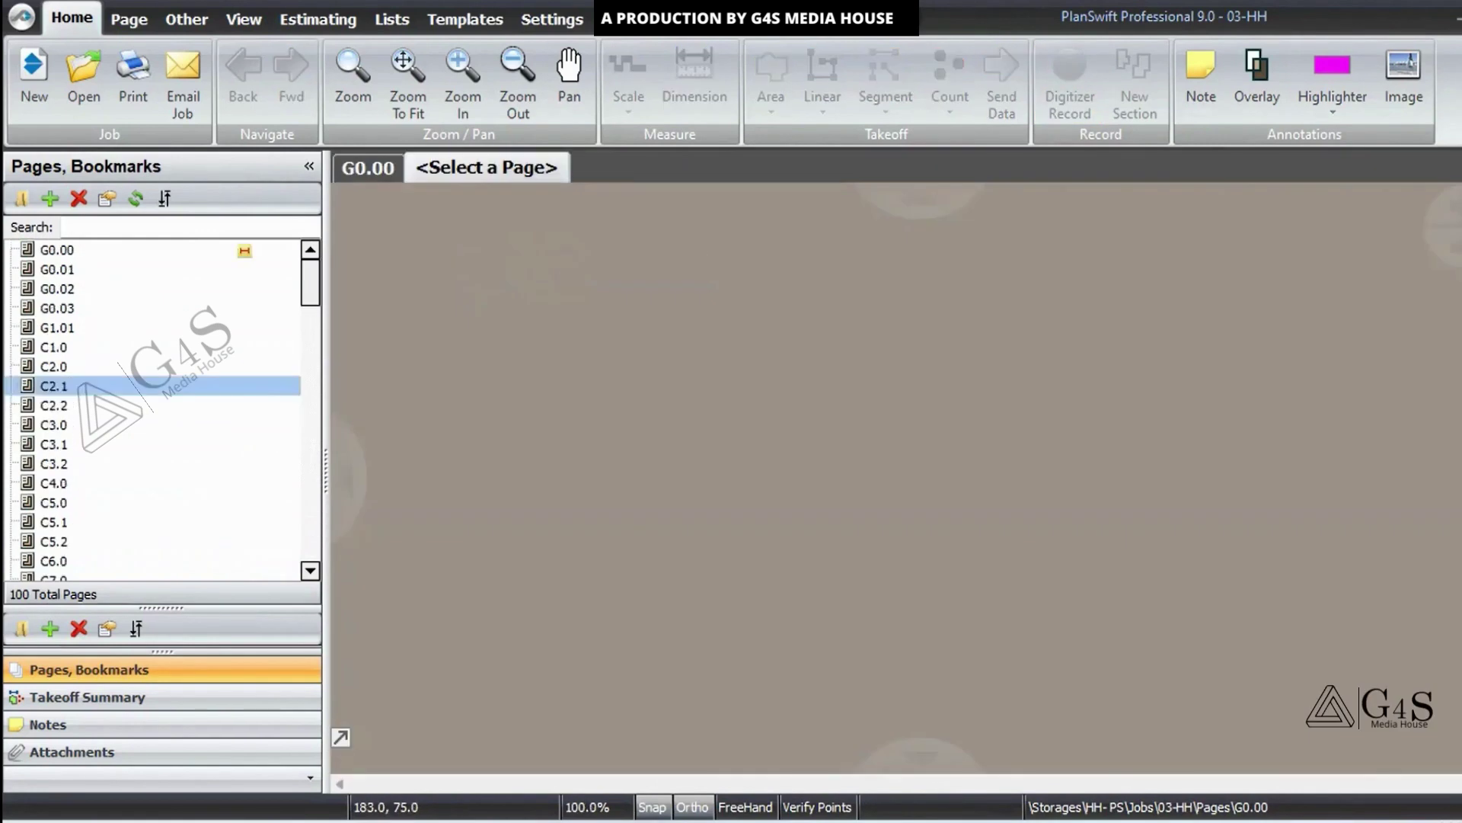
scroll(153, 444, down, 2)
drag(308, 433, 308, 530)
double_click(76, 445)
Step: Examine the Level 1, Area A finish plan's drawing title and the shaded area in its key plan
drag(788, 605, 811, 516)
scroll(587, 601, up, 5)
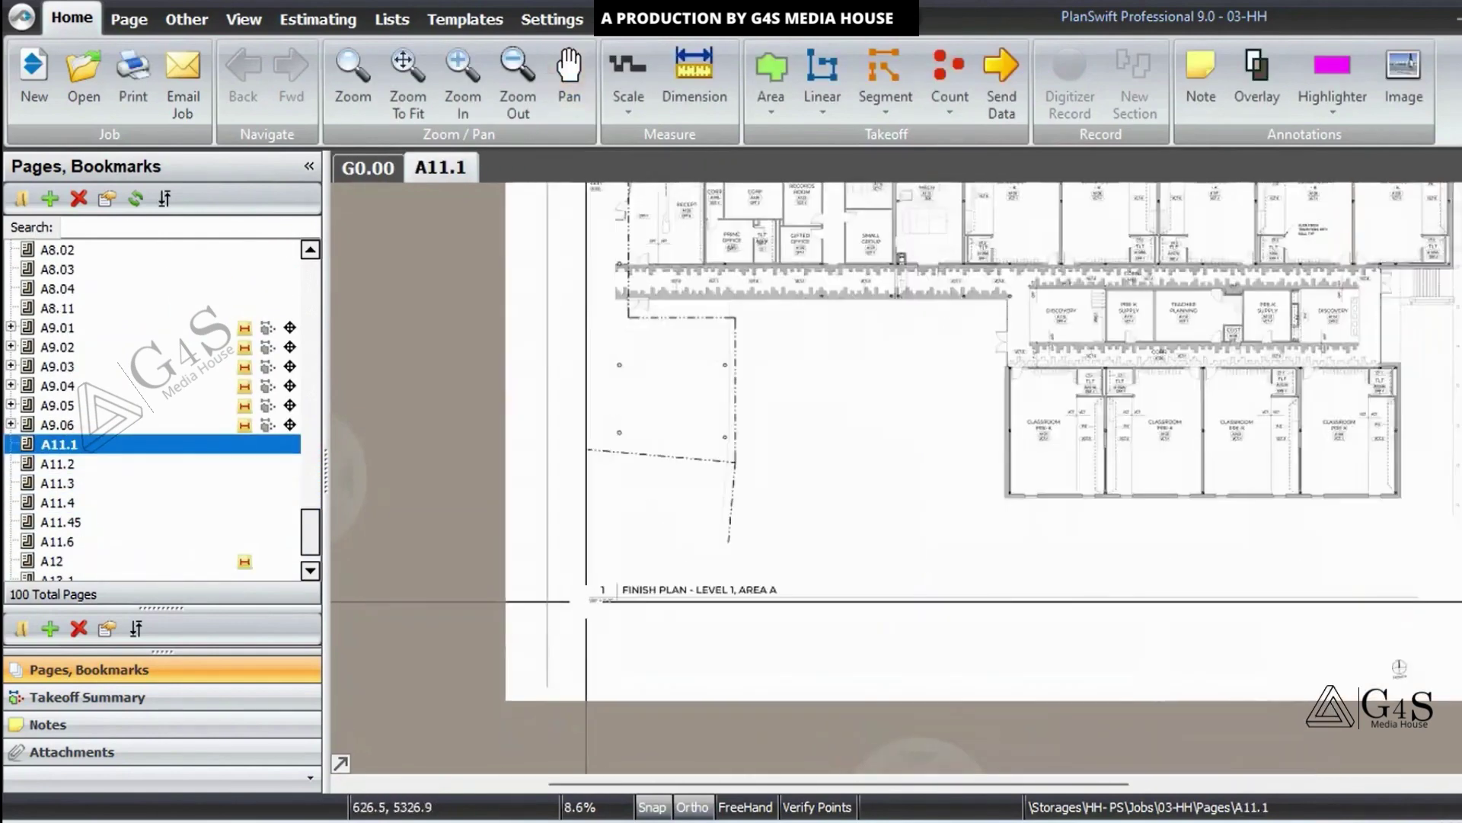
mouse_move(513, 457)
mouse_down()
mouse_move(1385, 677)
mouse_move(1032, 710)
mouse_up()
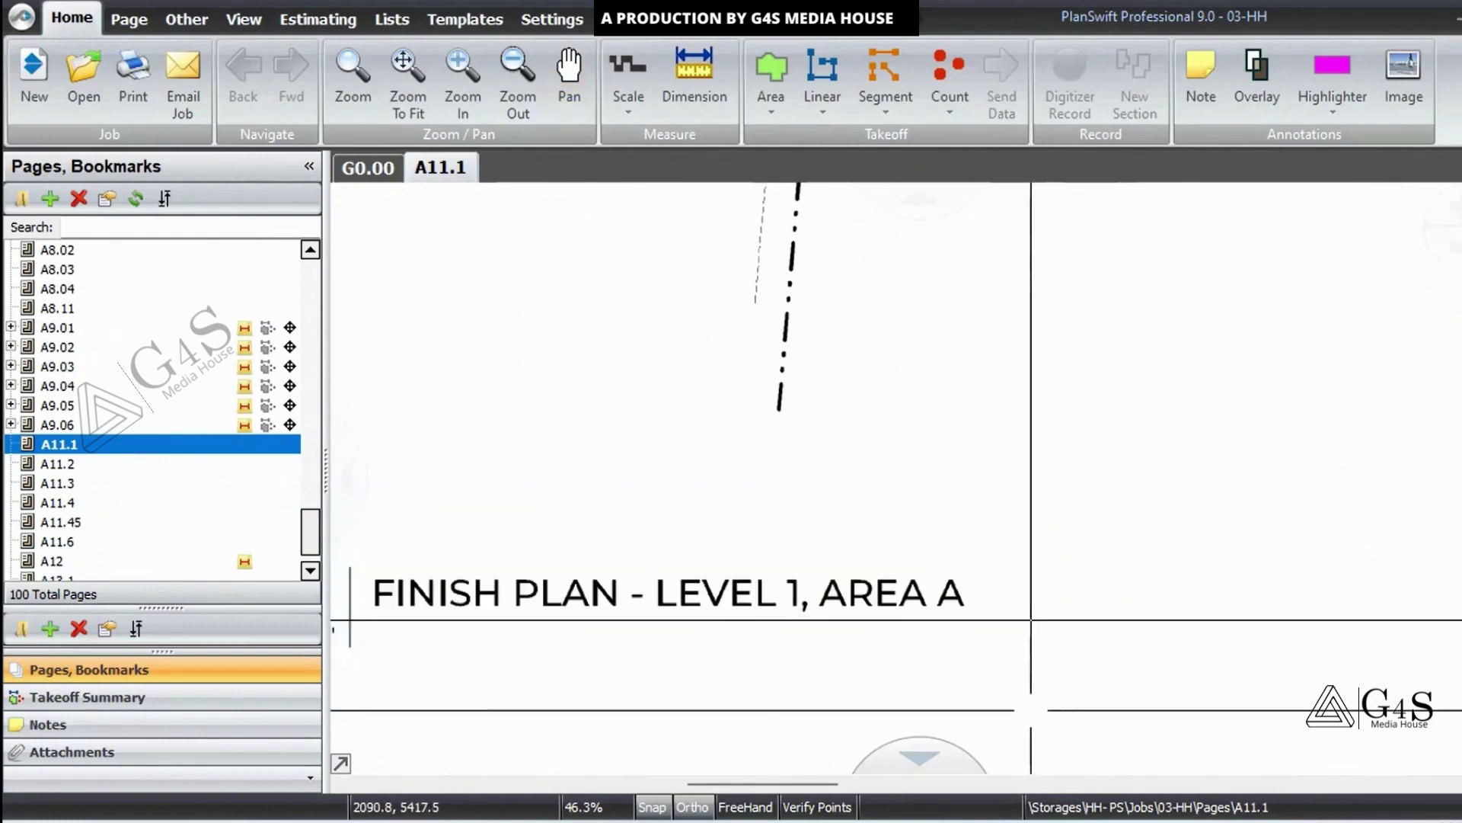
scroll(1017, 703, down, 3)
drag(806, 607, 1033, 689)
scroll(965, 690, down, 5)
drag(1133, 571, 1019, 596)
scroll(1268, 697, up, 8)
drag(1295, 707, 1208, 604)
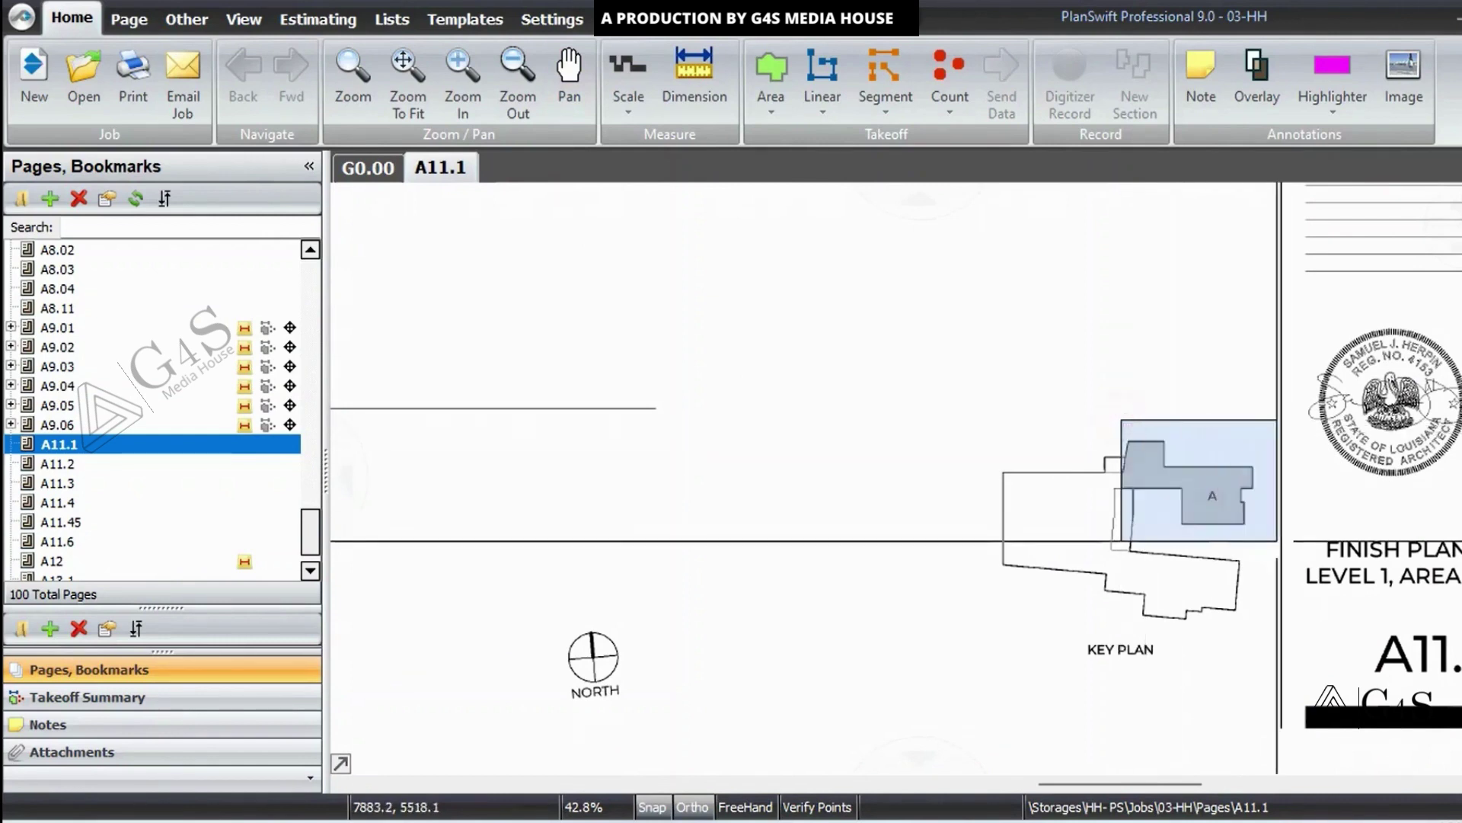
click(1155, 550)
drag(1191, 602, 1237, 625)
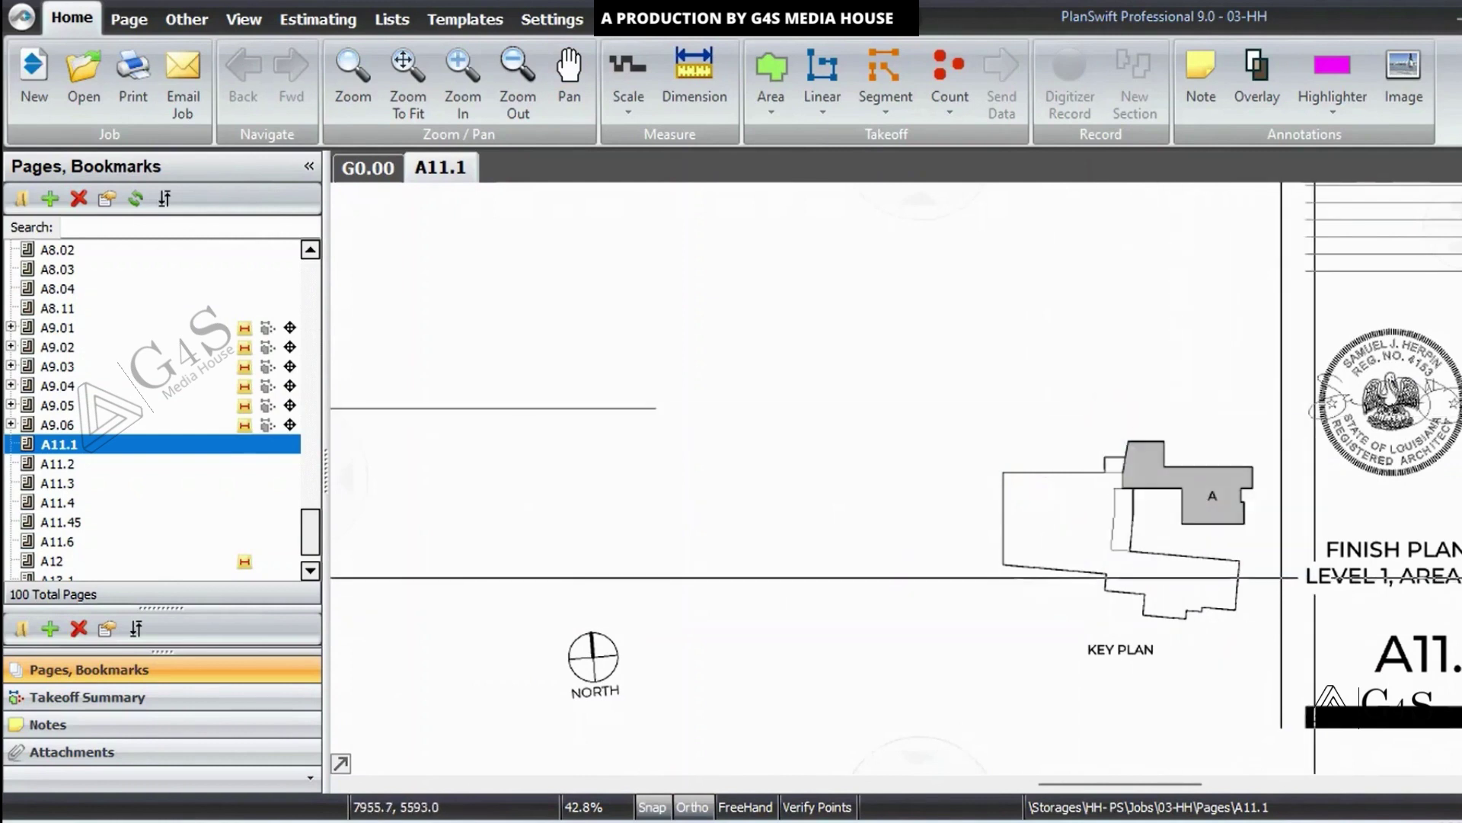
drag(1119, 405, 1268, 556)
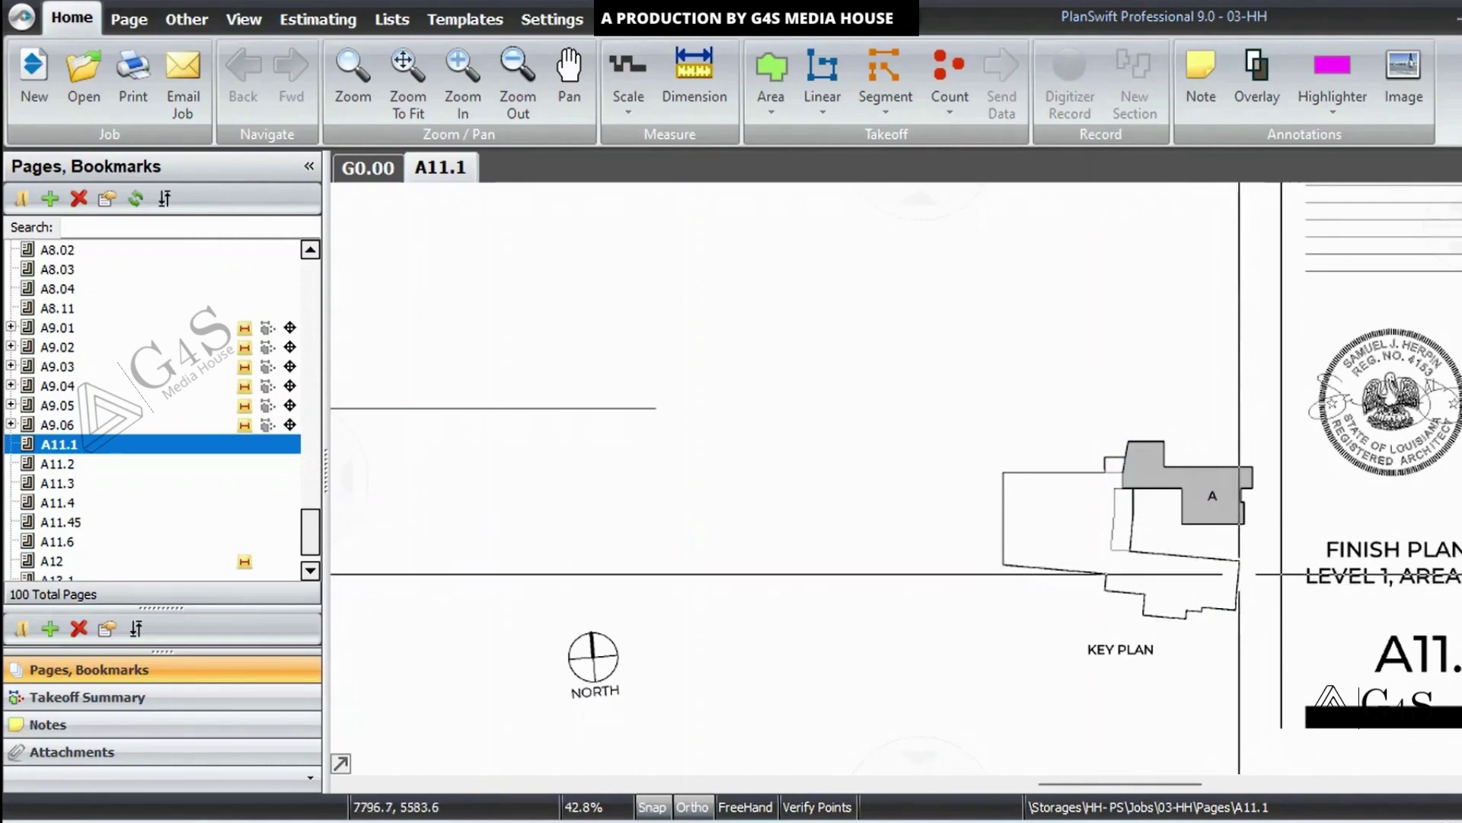
scroll(1189, 585, down, 5)
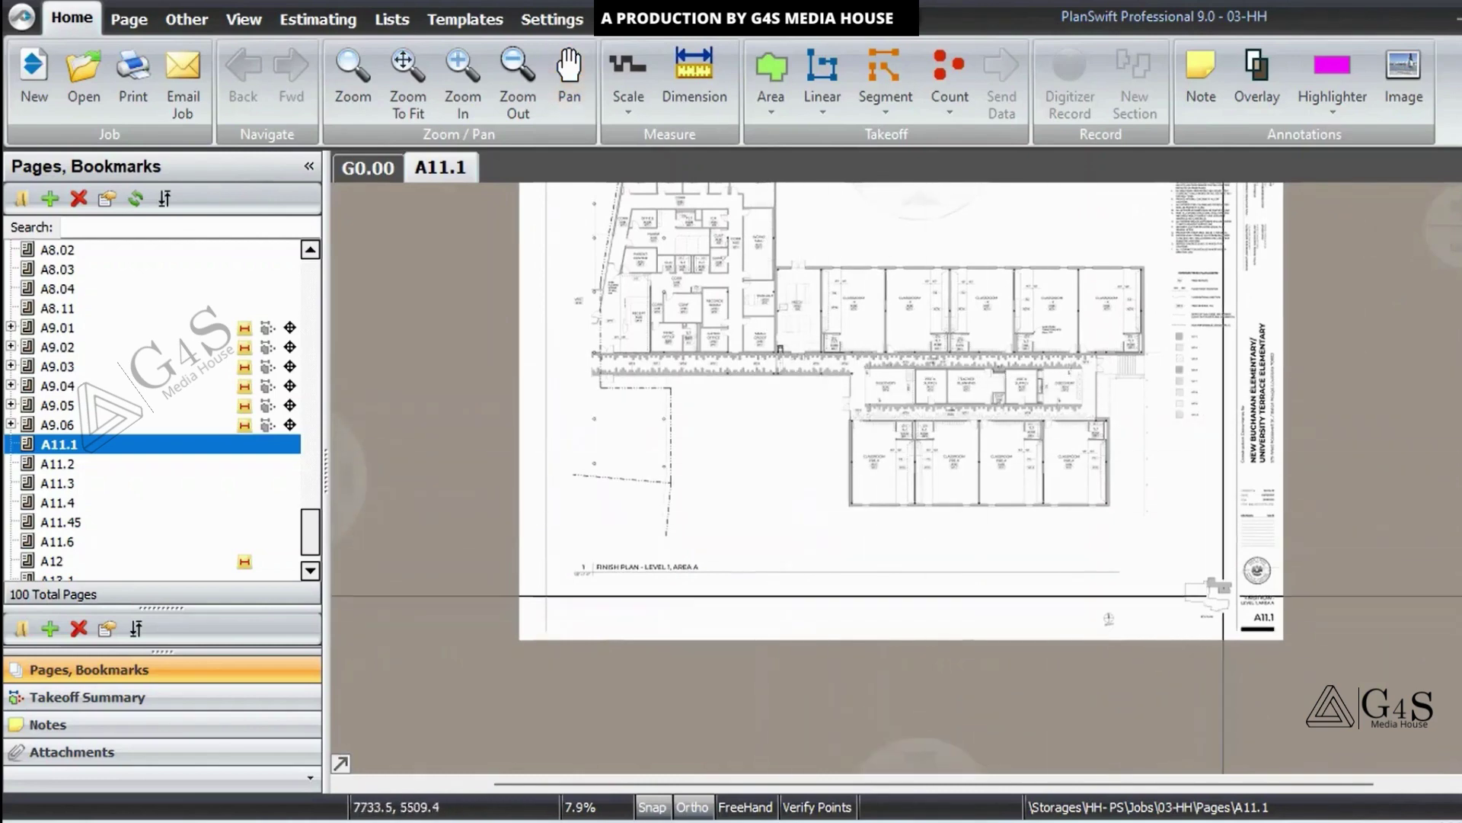
scroll(1226, 598, up, 4)
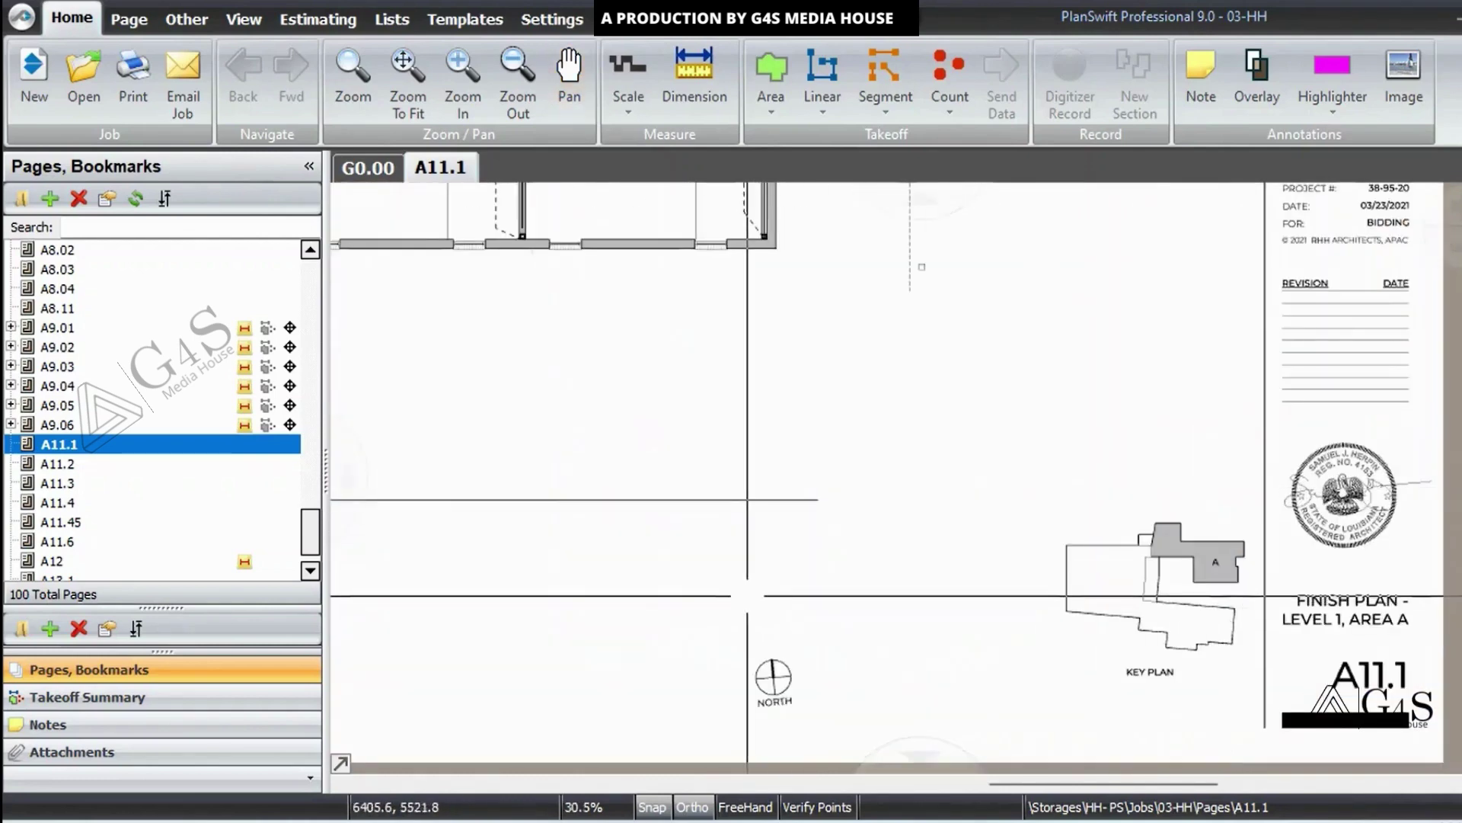
scroll(1258, 603, down, 2)
Step: Open the interior finish schedule sheet A12 in another new tab
right_click(510, 245)
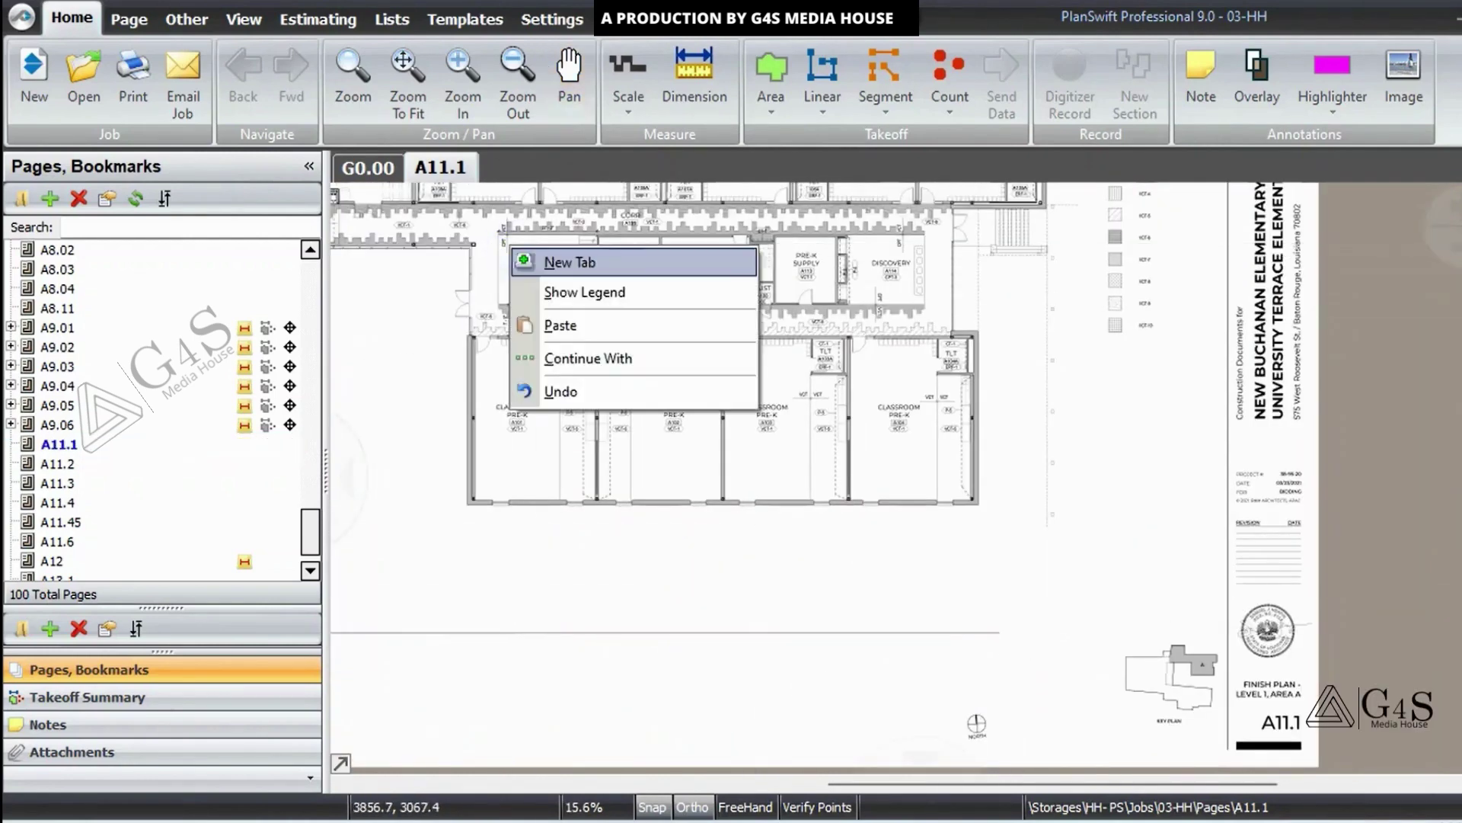
click(552, 259)
click(52, 522)
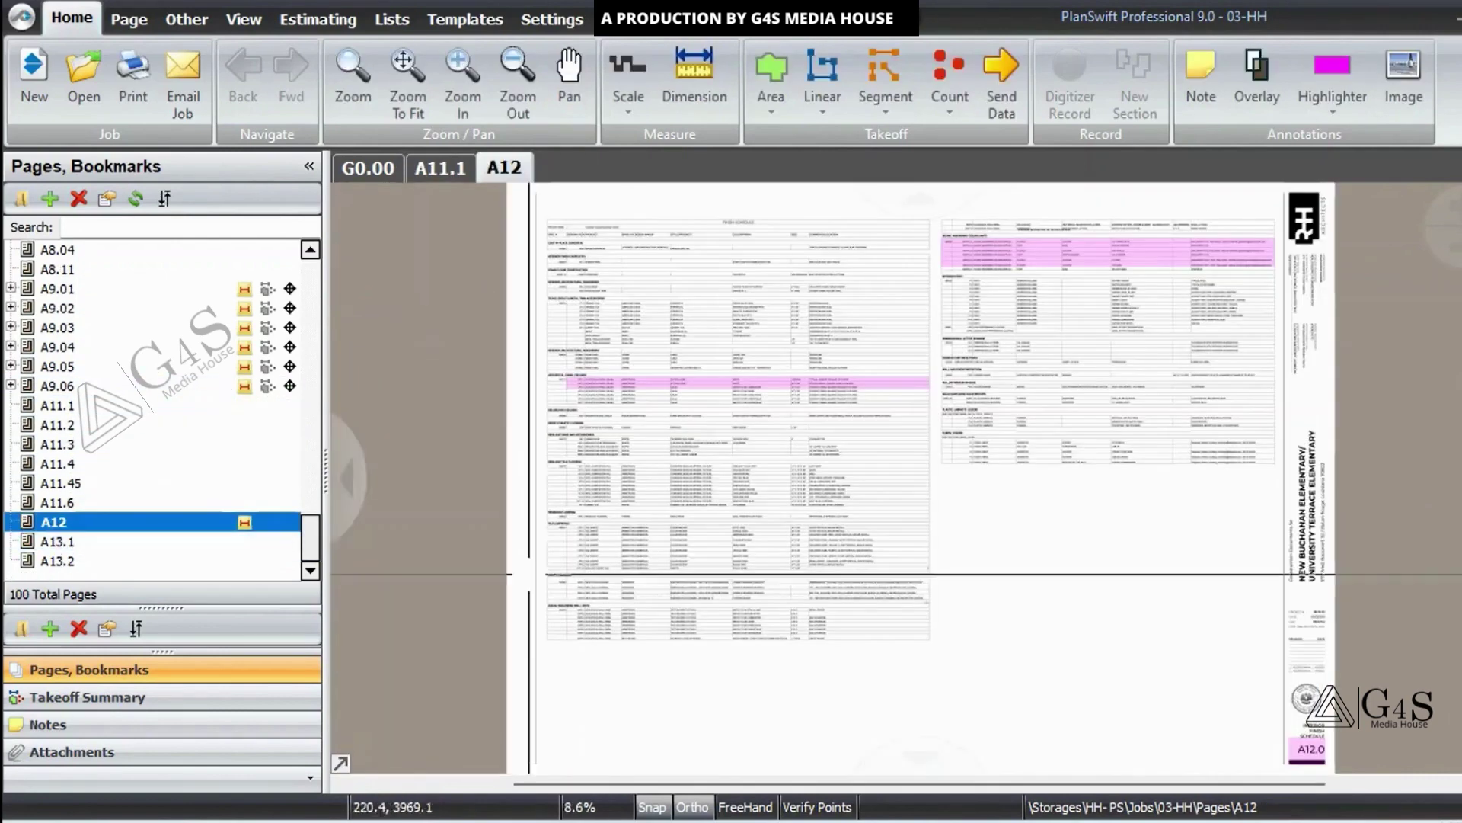
Step: Highlight the Cast-in-Place Concrete heading and its SCE sealed concrete row in the finish schedule
drag(769, 553, 827, 564)
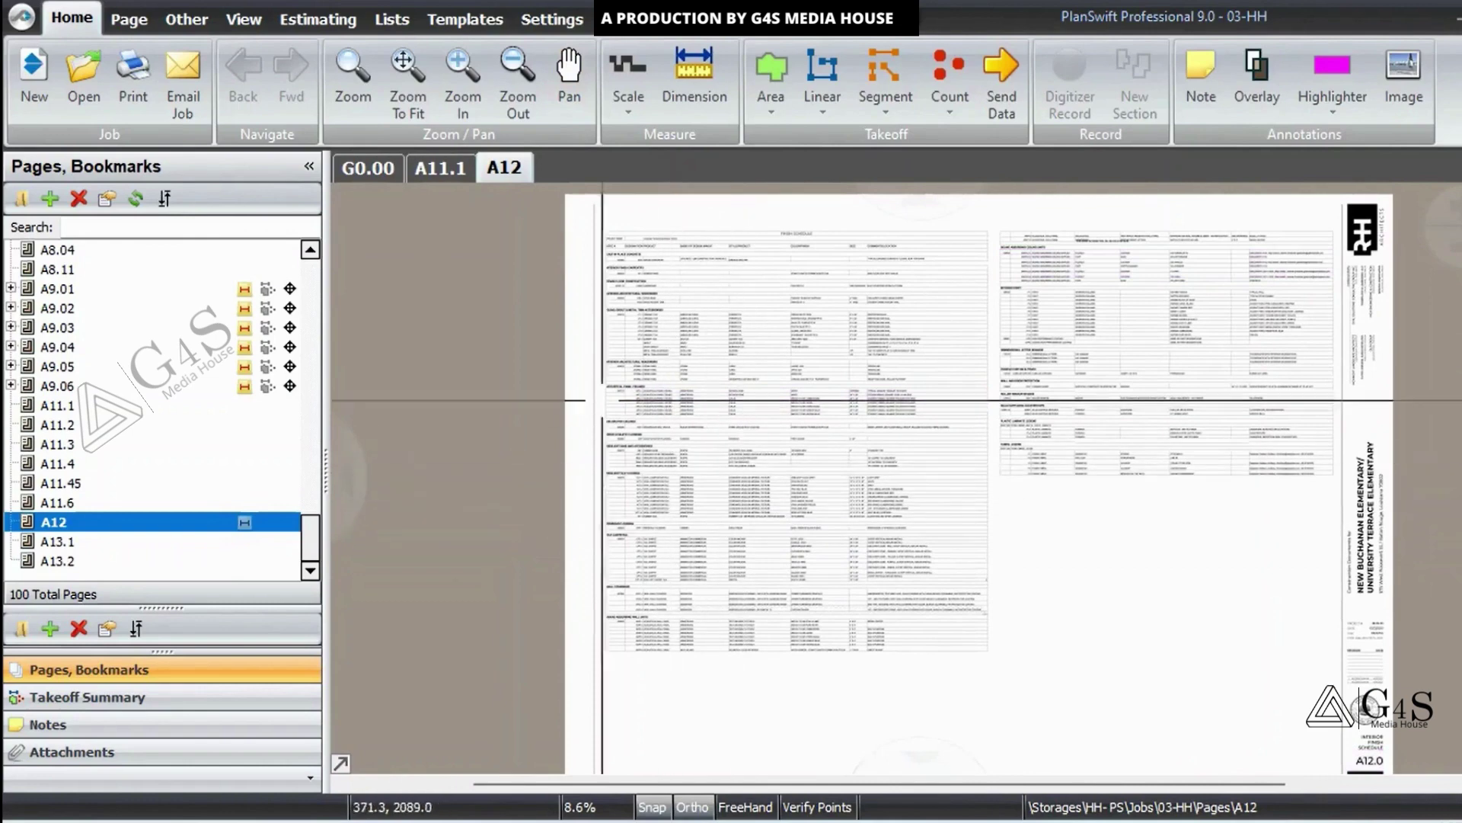
scroll(621, 244, up, 1)
scroll(621, 244, up, 5)
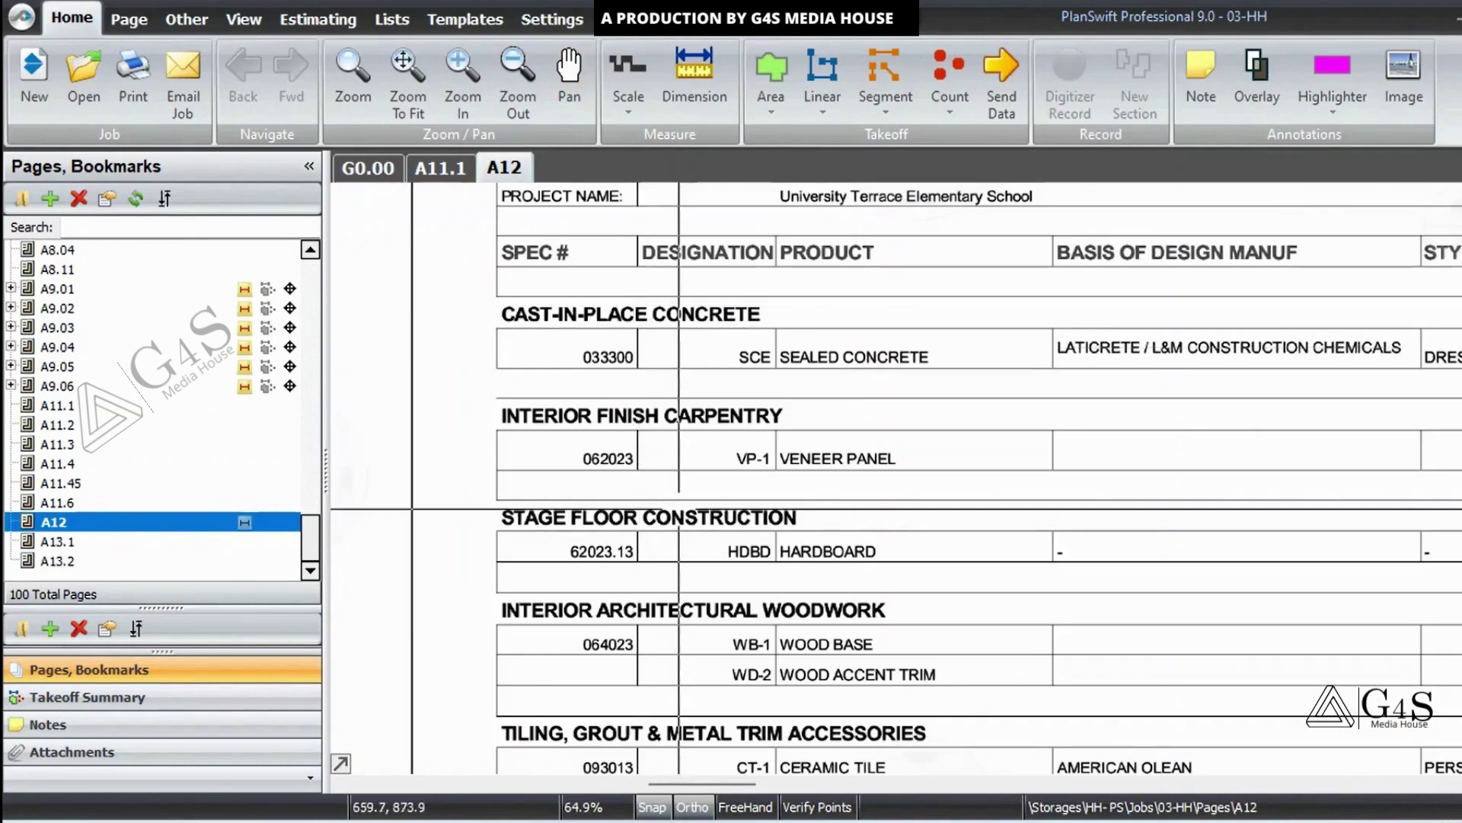
drag(642, 643, 628, 608)
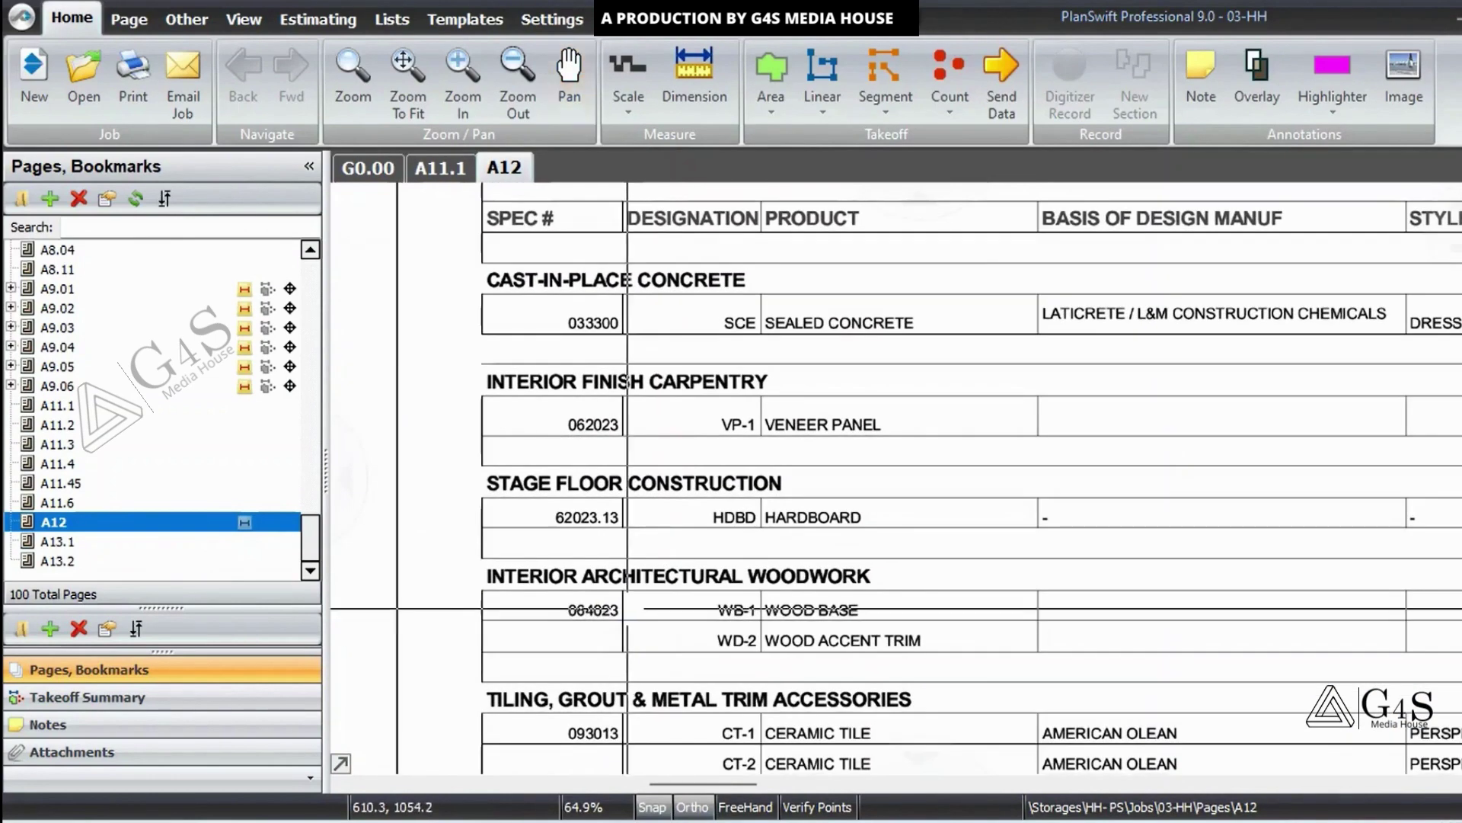
drag(927, 419, 895, 503)
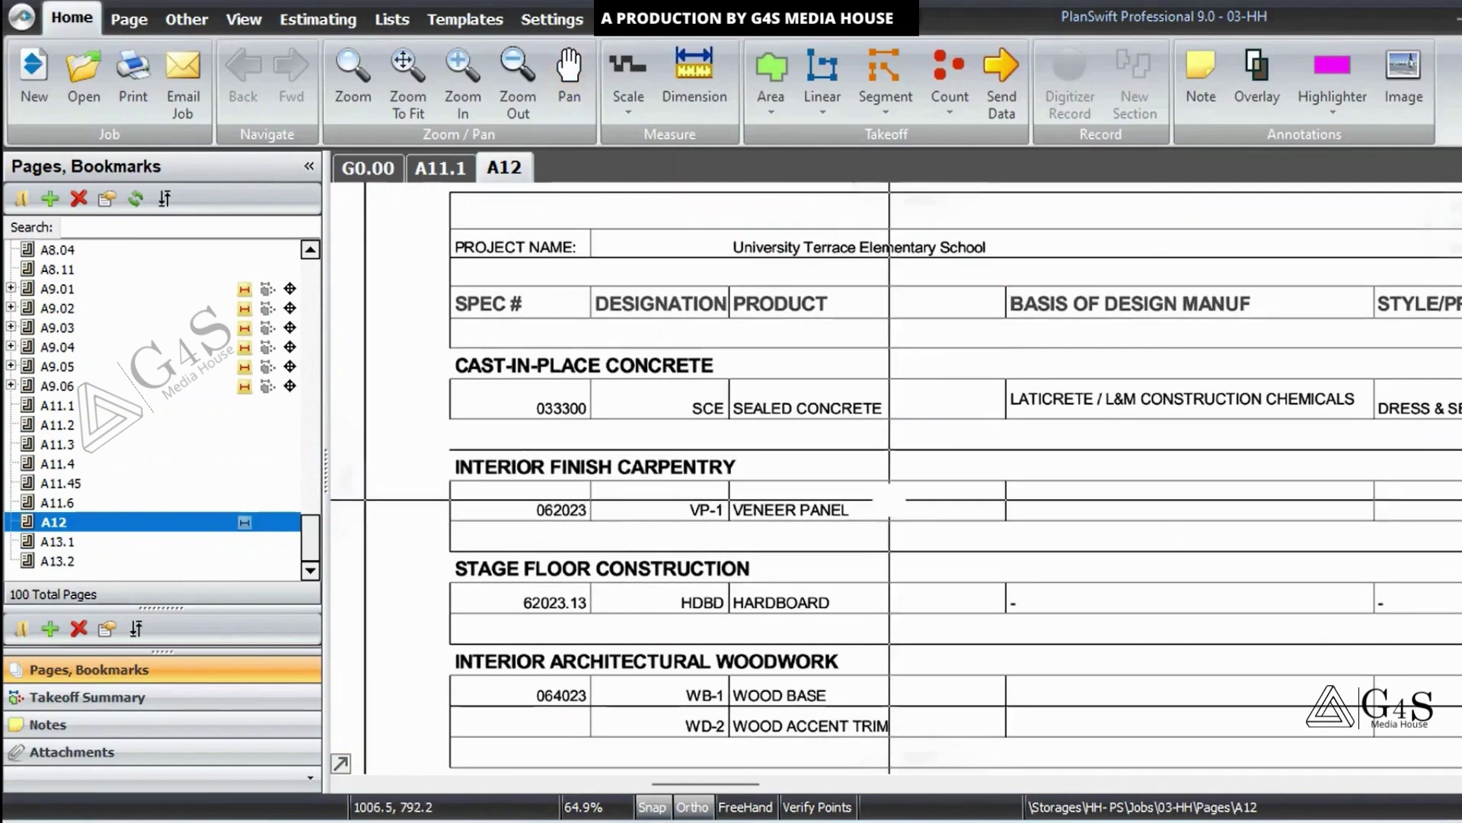
click(1069, 80)
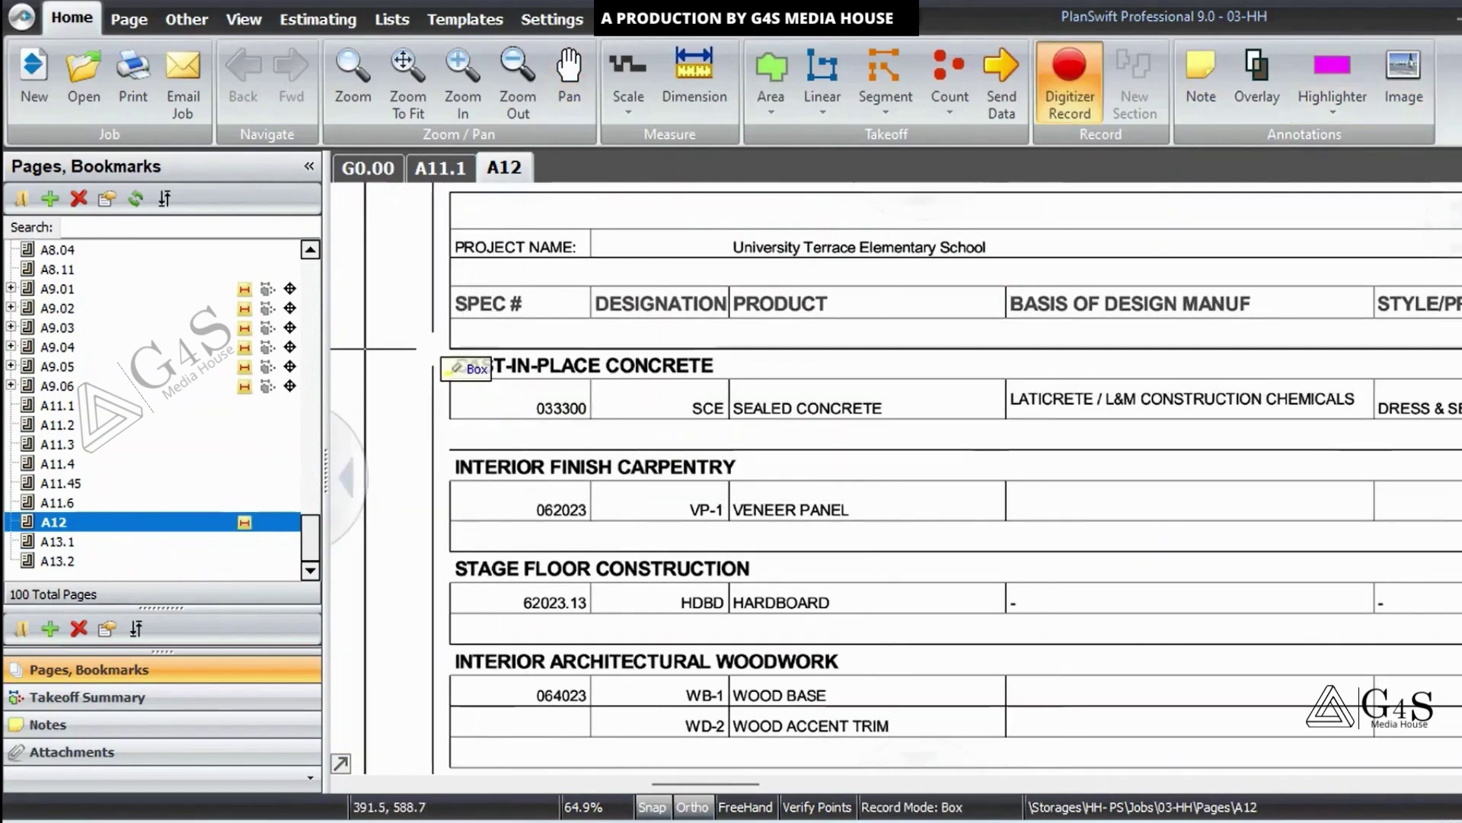
drag(431, 348, 1010, 417)
Step: Highlight the Wood Athletic Flooring and Resilient Base and Accessories sections of the finish schedule
scroll(983, 434, down, 4)
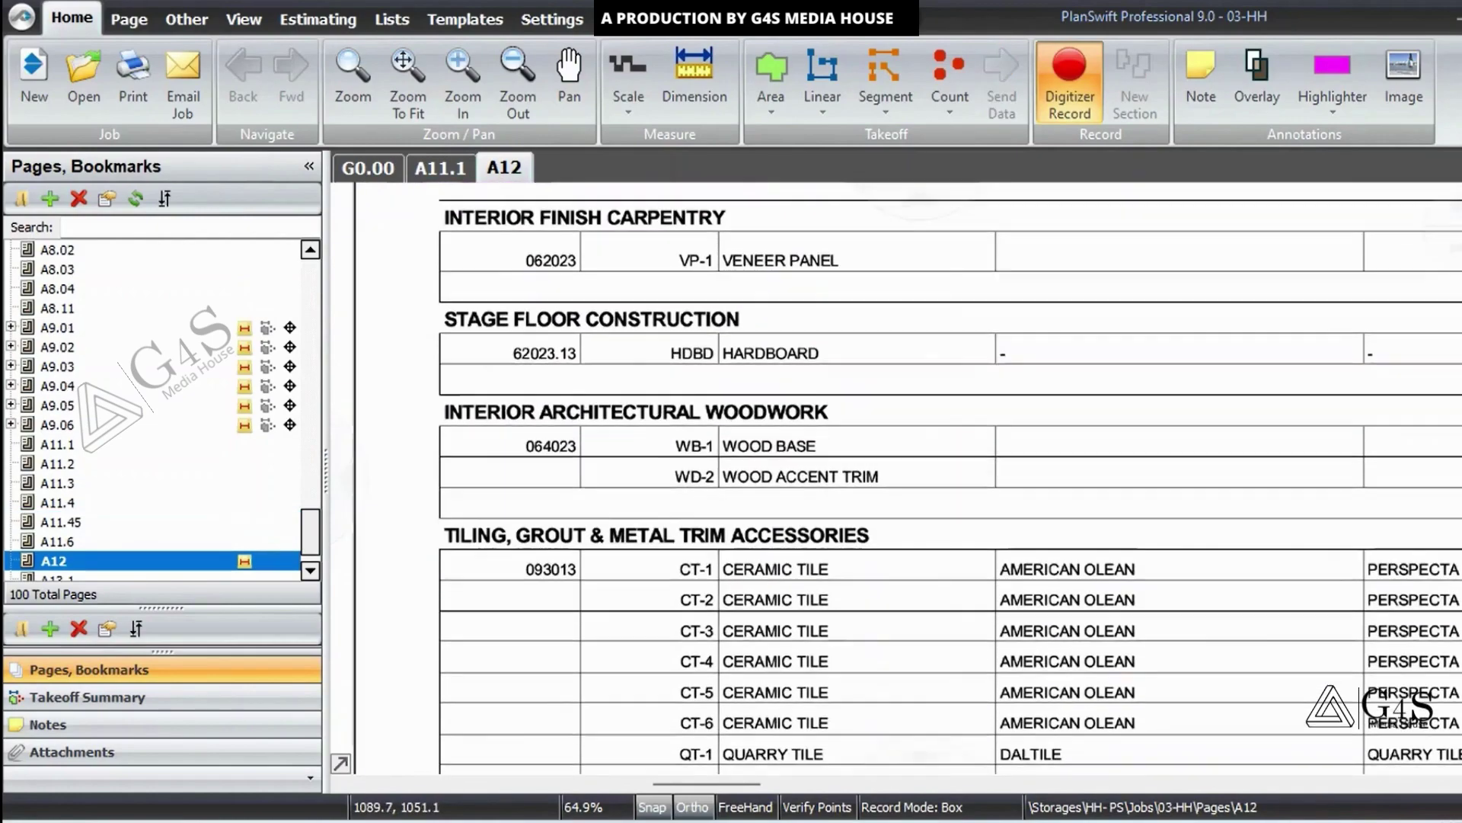
drag(958, 622, 902, 240)
drag(863, 598, 879, 297)
drag(844, 651, 830, 352)
drag(754, 731, 760, 618)
mouse_move(405, 324)
mouse_down()
mouse_move(755, 396)
mouse_move(822, 393)
mouse_move(483, 447)
mouse_move(410, 404)
mouse_move(739, 553)
mouse_move(962, 586)
mouse_up()
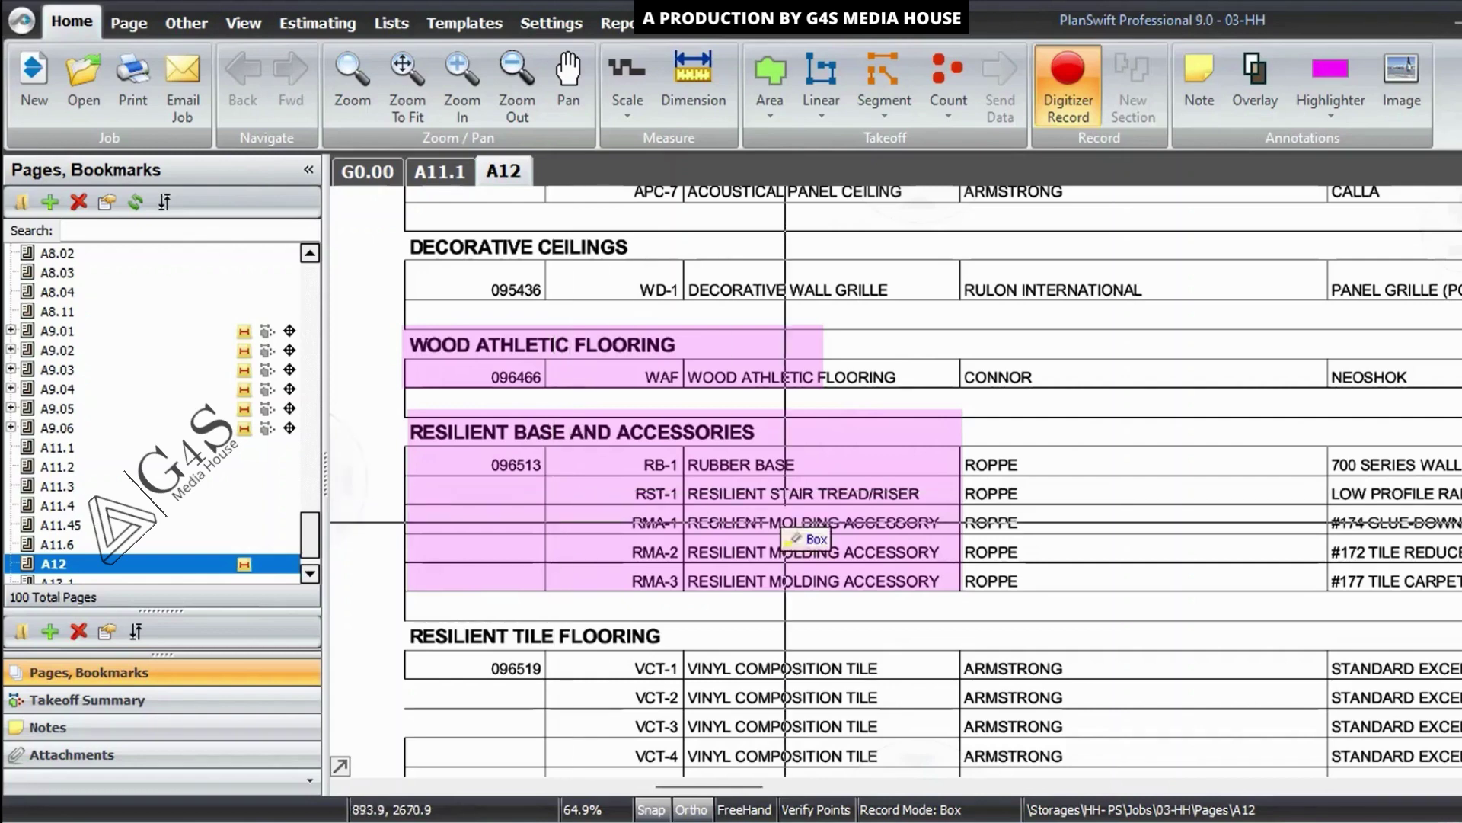
Step: Review the flooring sections of the finish schedule, from Wood Athletic Flooring down to Tile Carpeting
scroll(920, 762, down, 3)
scroll(993, 546, down, 1)
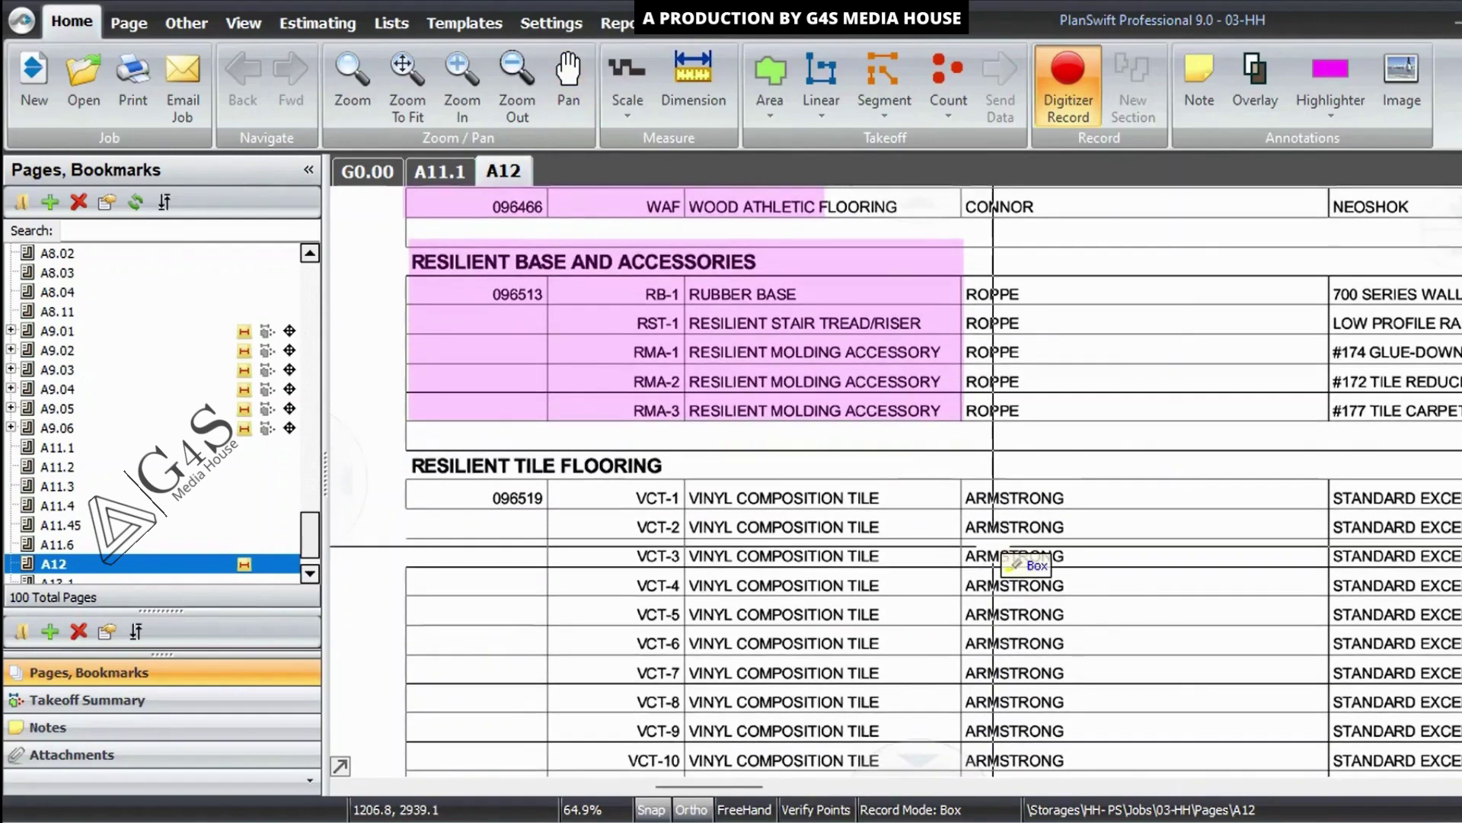
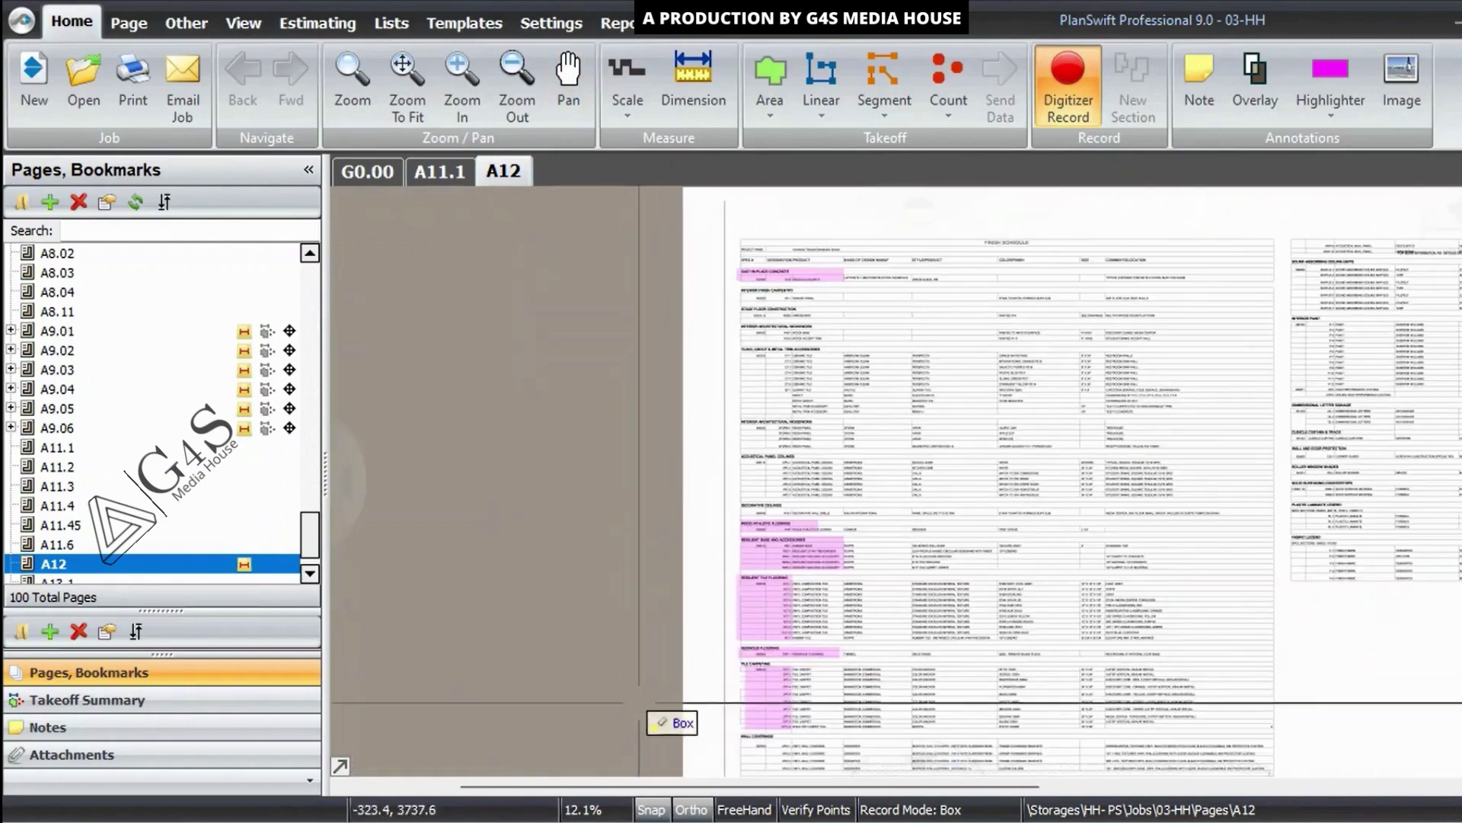
scroll(868, 565, up, 7)
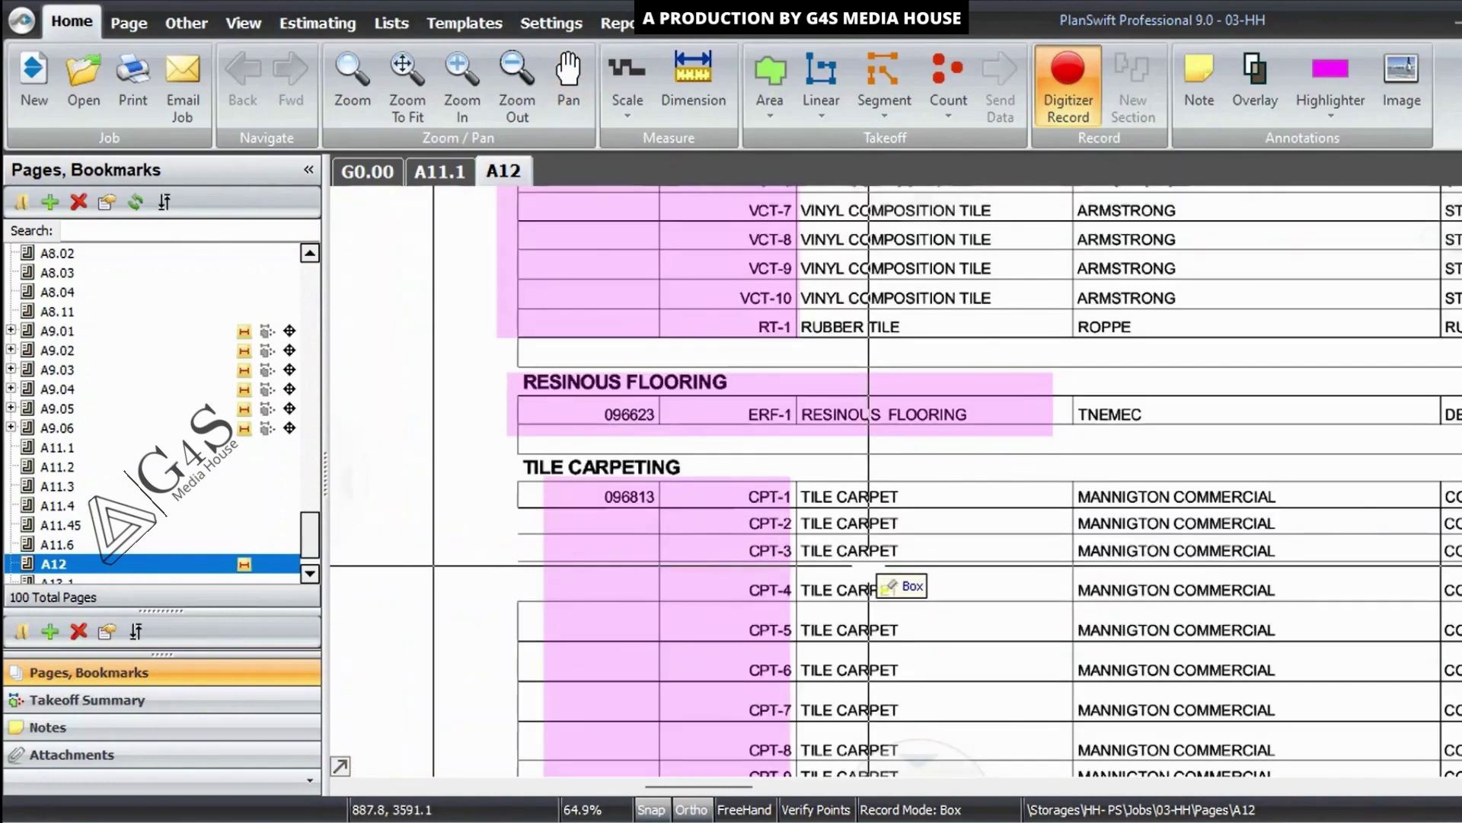
scroll(869, 565, down, 1)
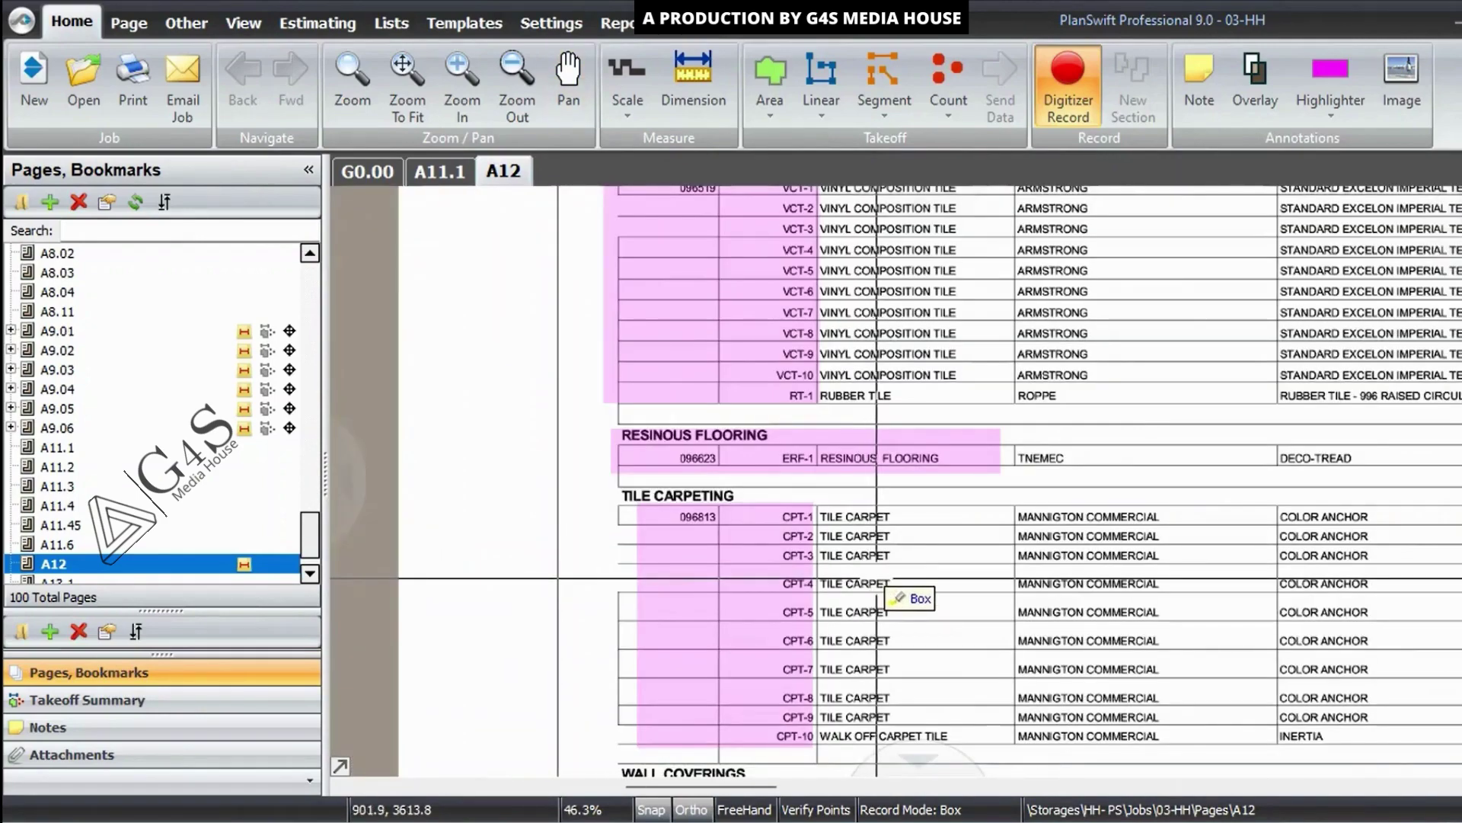
drag(787, 554, 771, 674)
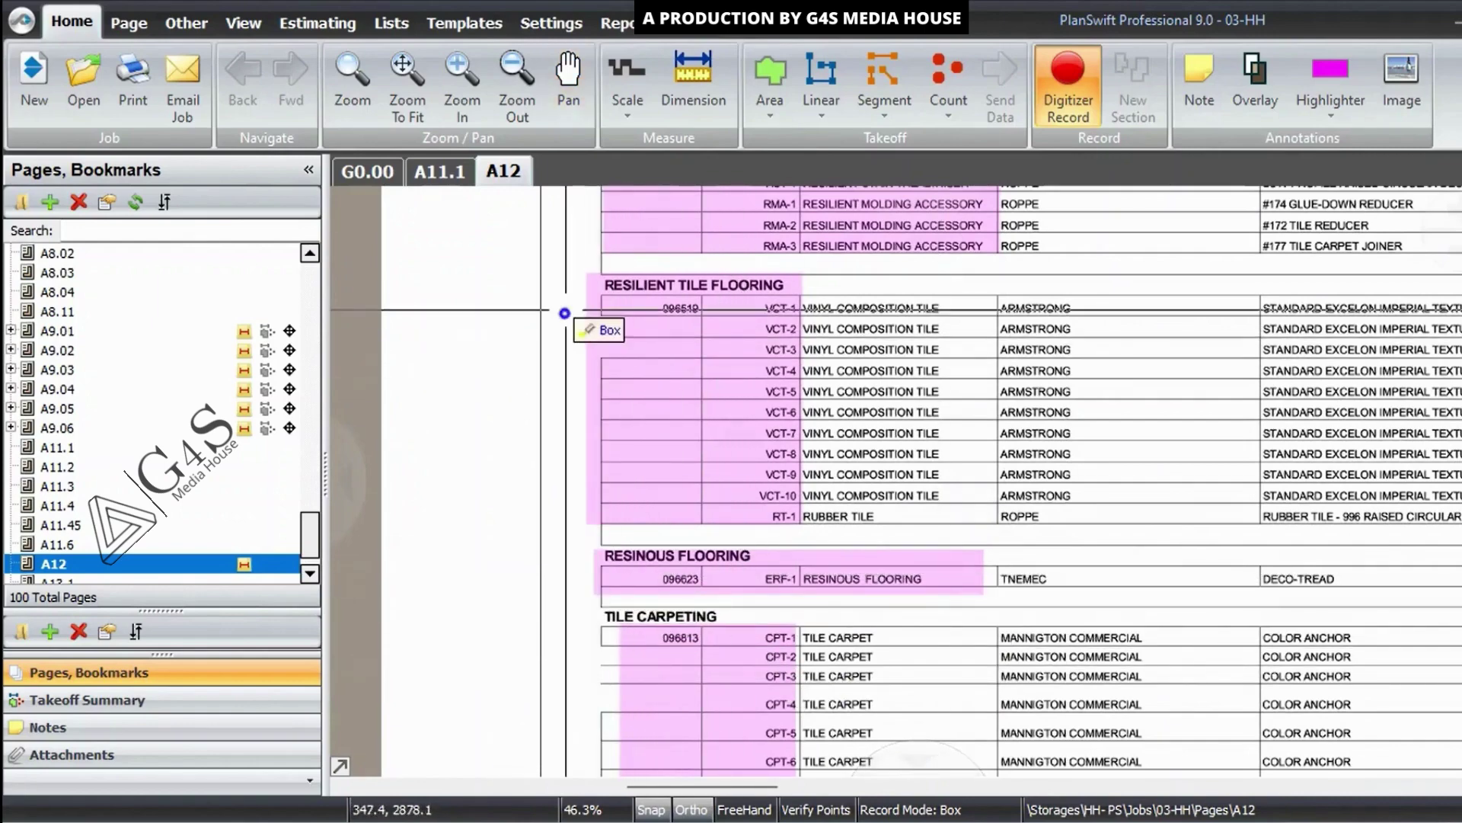
drag(564, 312, 483, 613)
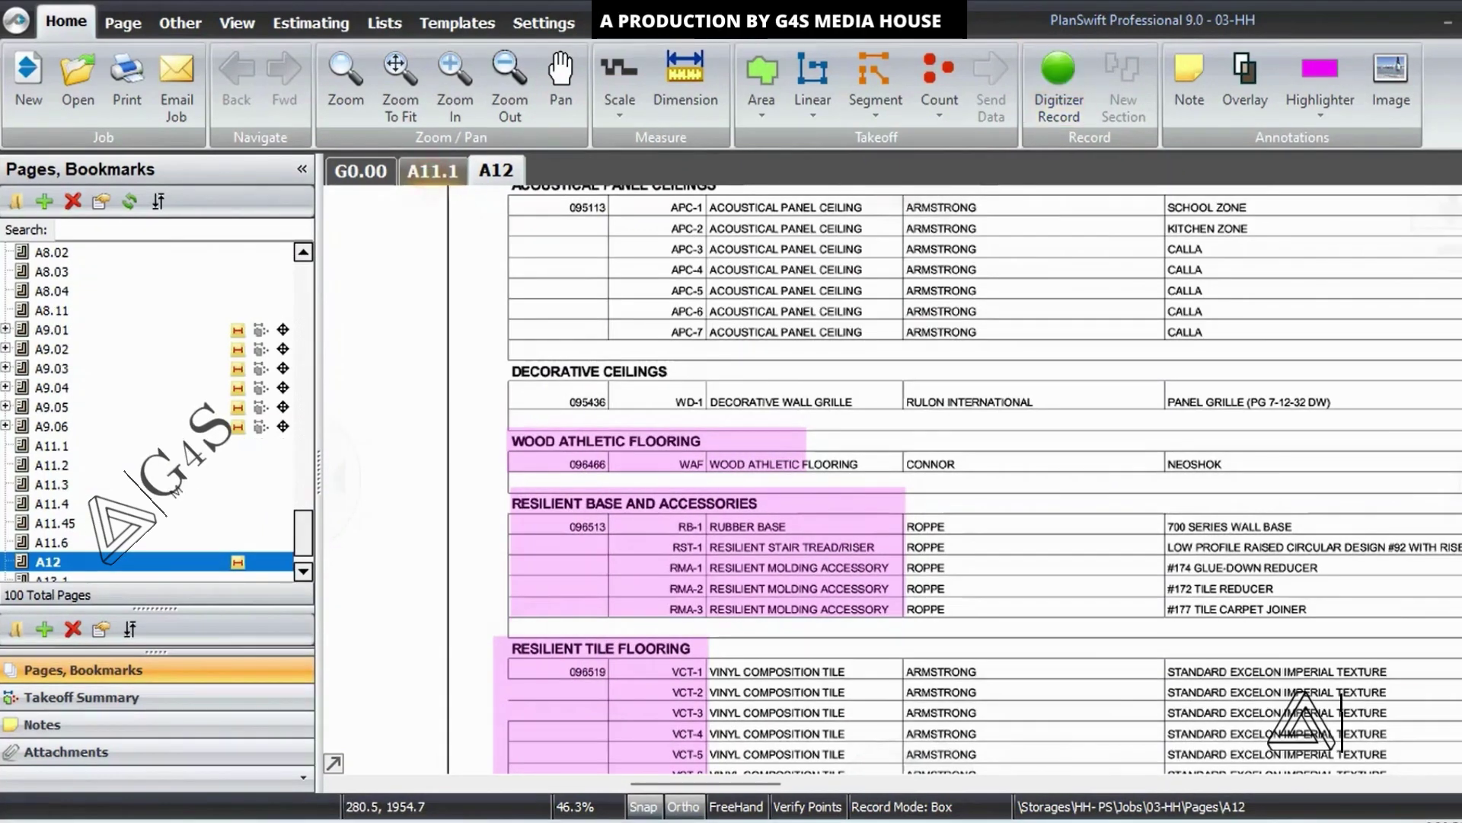
Step: Check the finish legend on sheet A11.1 against the highlighted flooring entries in the A12 finish schedule
click(432, 170)
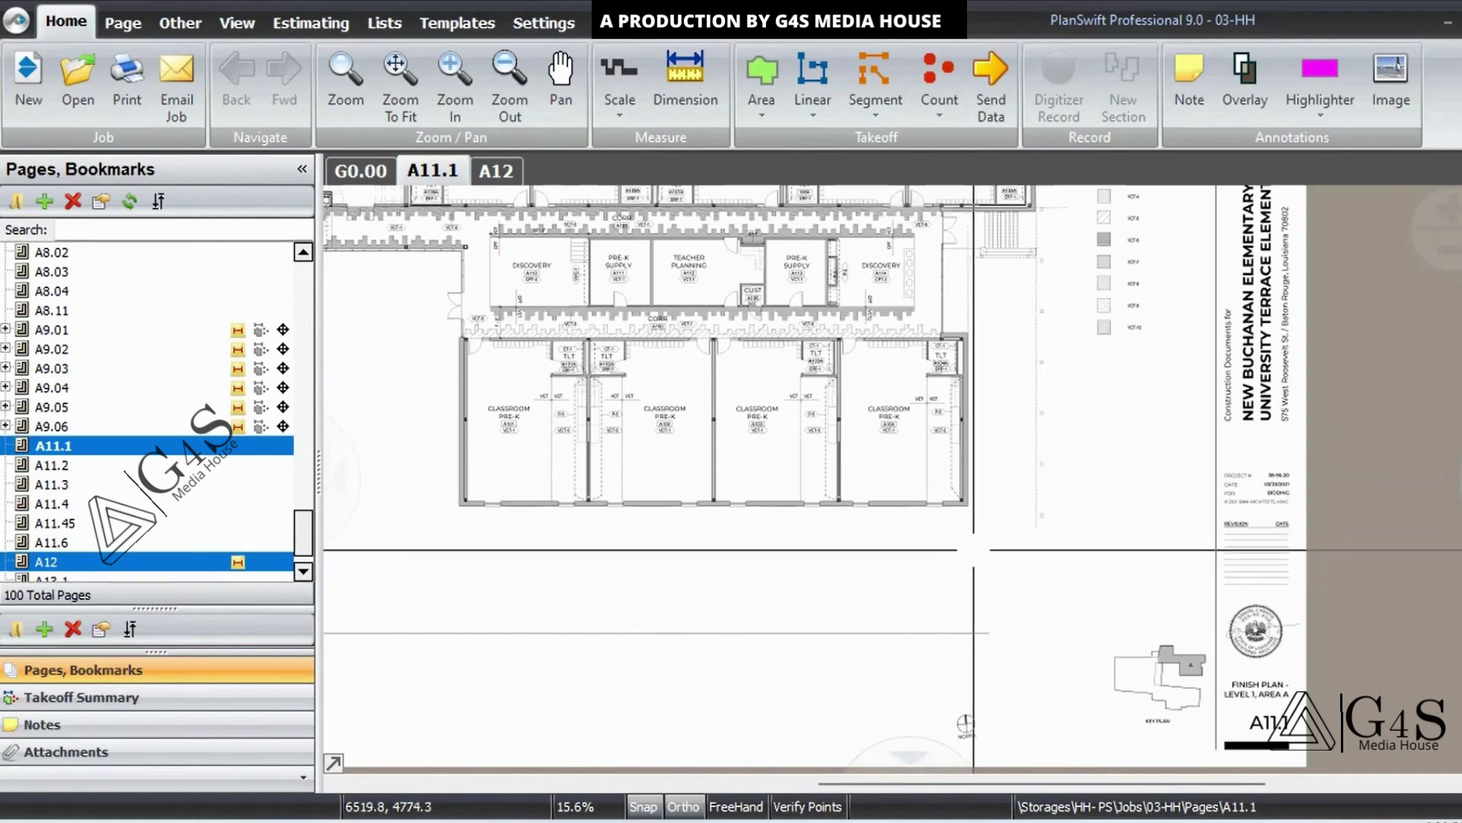
drag(1105, 406, 1130, 506)
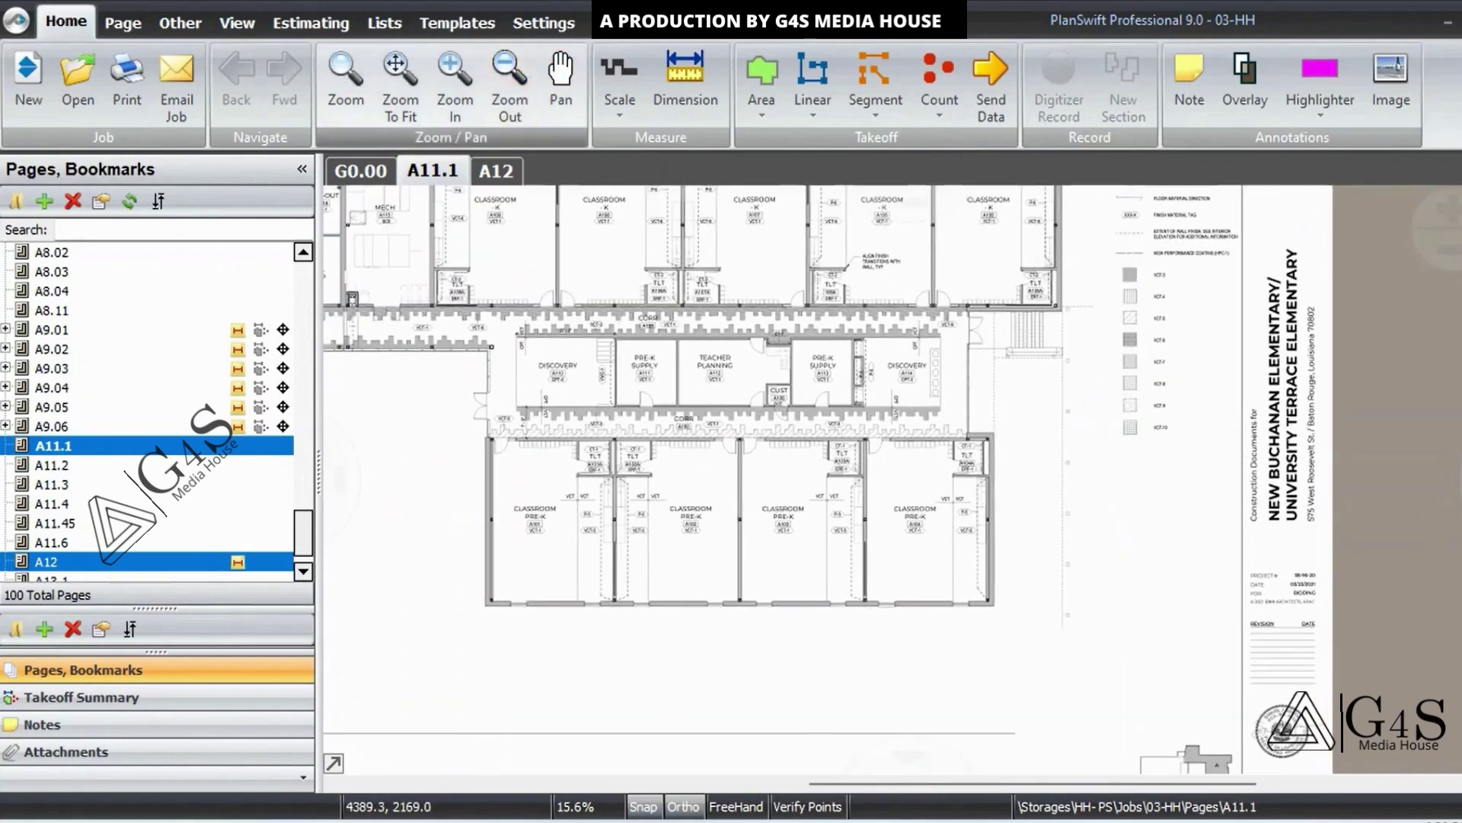
click(496, 171)
scroll(947, 457, down, 6)
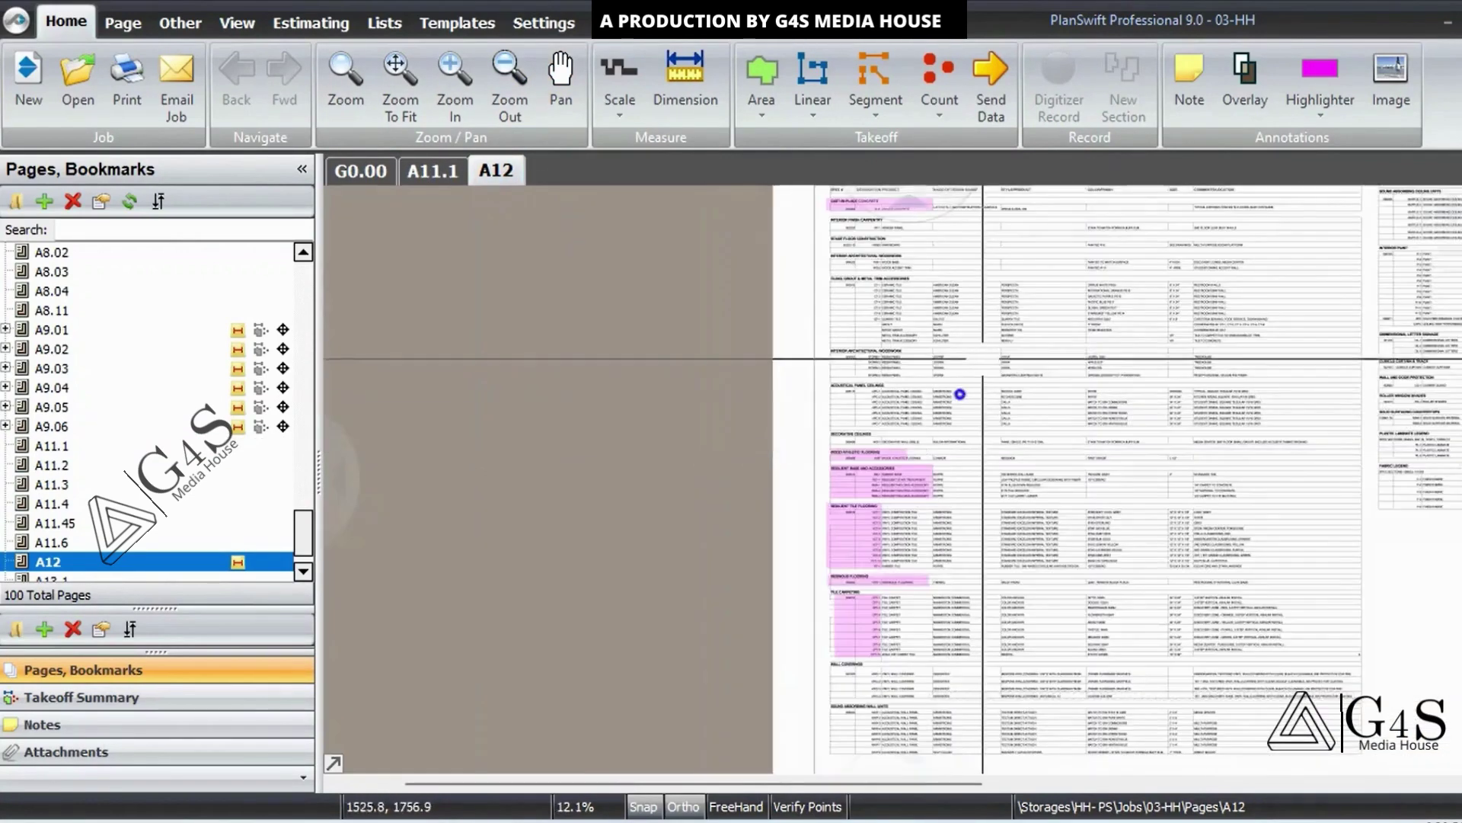
drag(985, 359, 885, 543)
scroll(811, 378, up, 3)
drag(1016, 653, 625, 344)
key(Escape)
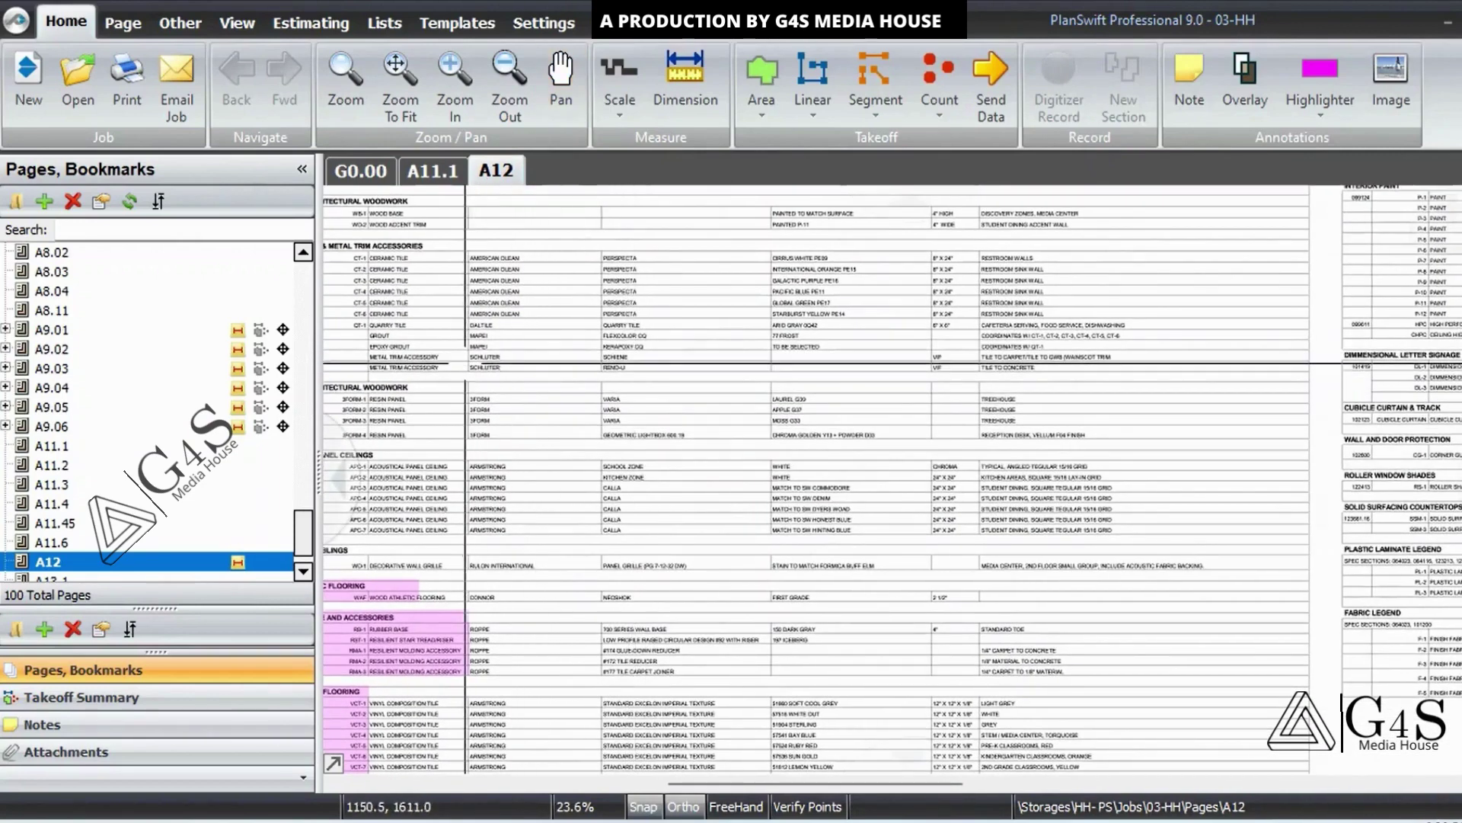
Step: On sheet A11.1, examine the floor finish tags in Pre-K classrooms A103 and A104
click(432, 171)
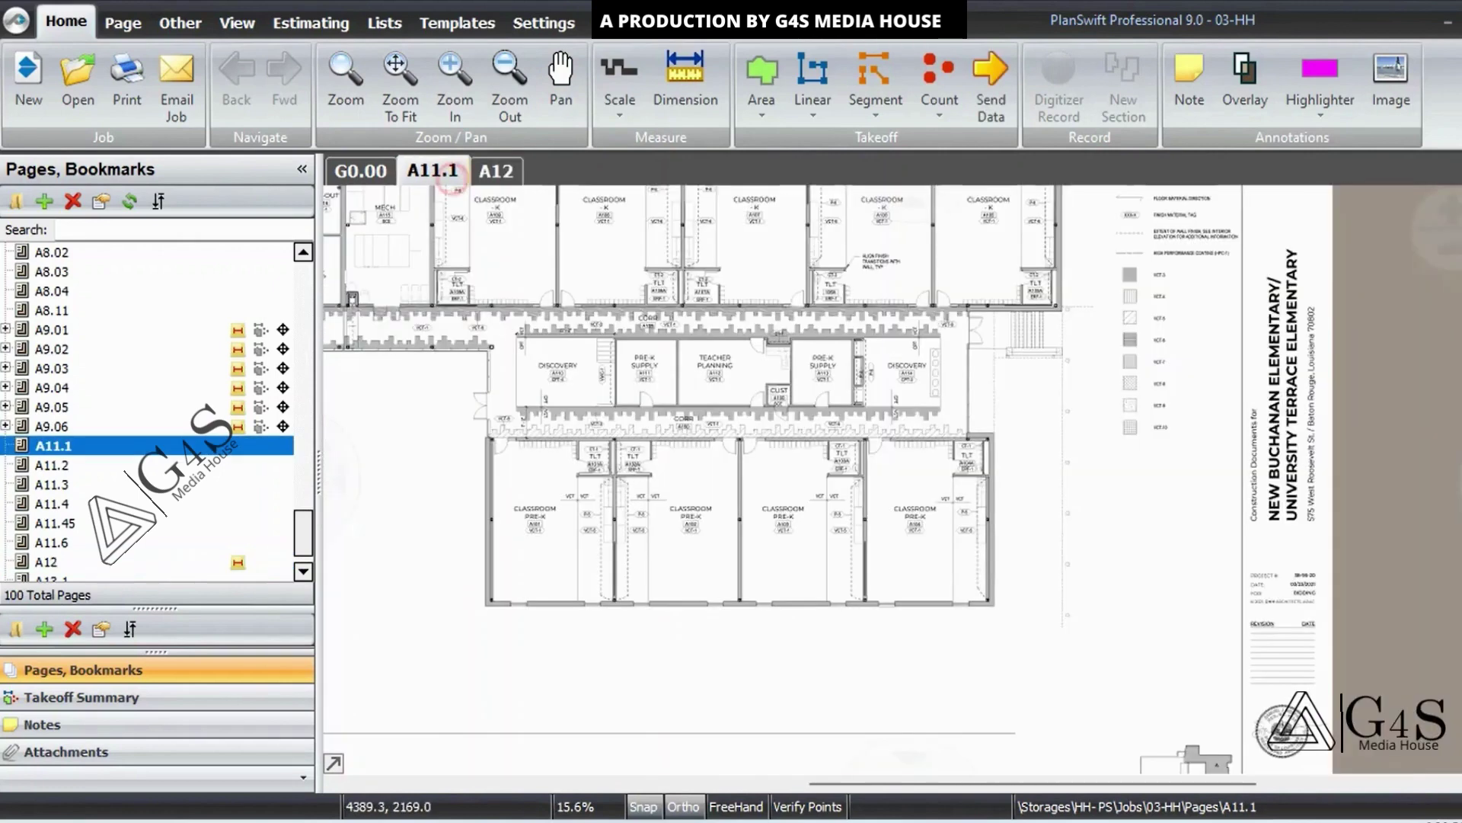
scroll(953, 529, up, 5)
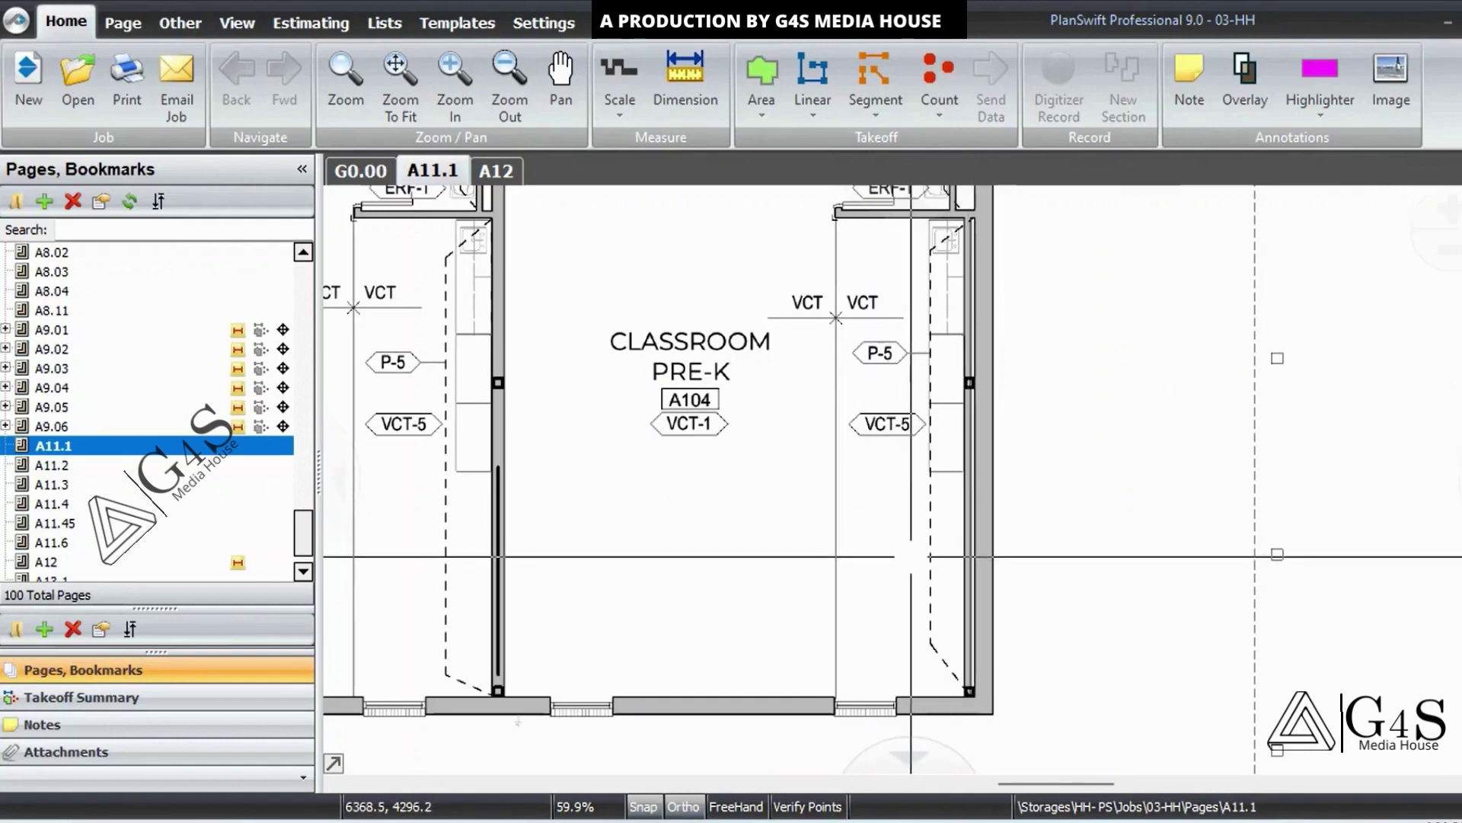
drag(979, 464, 1051, 569)
drag(628, 377, 961, 578)
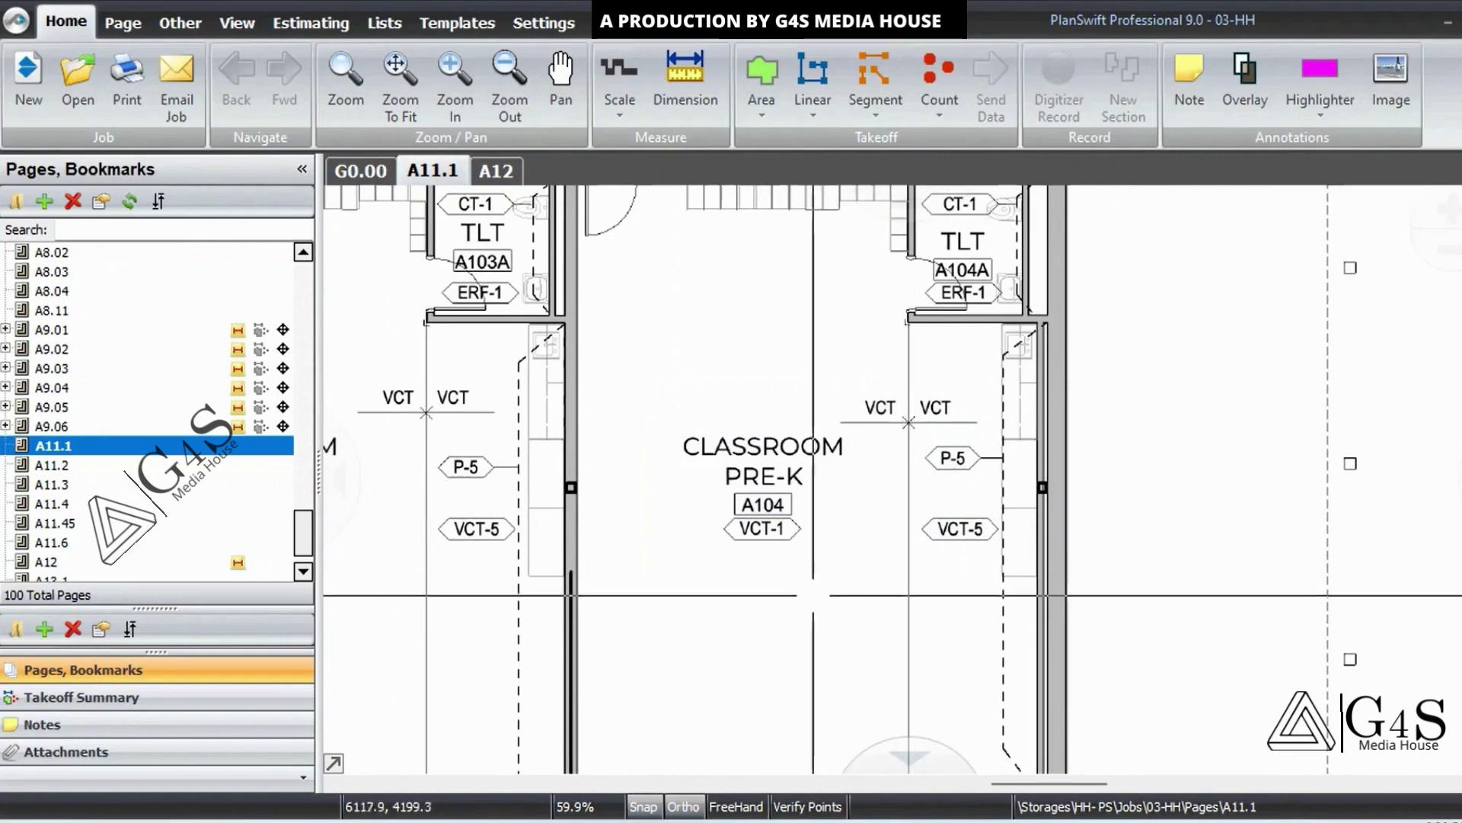
drag(814, 595, 822, 542)
drag(693, 551, 998, 557)
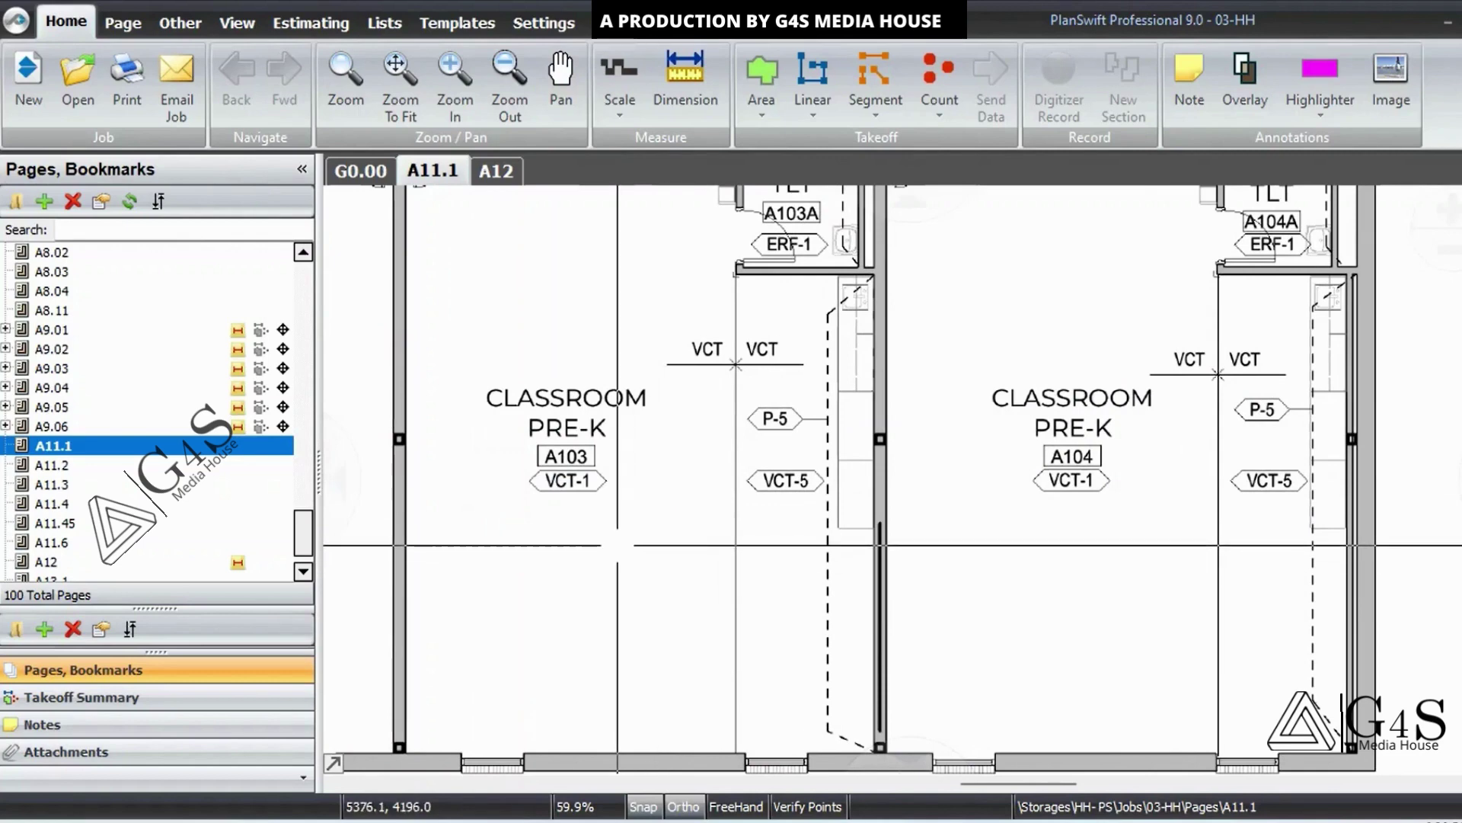
drag(1116, 618, 978, 686)
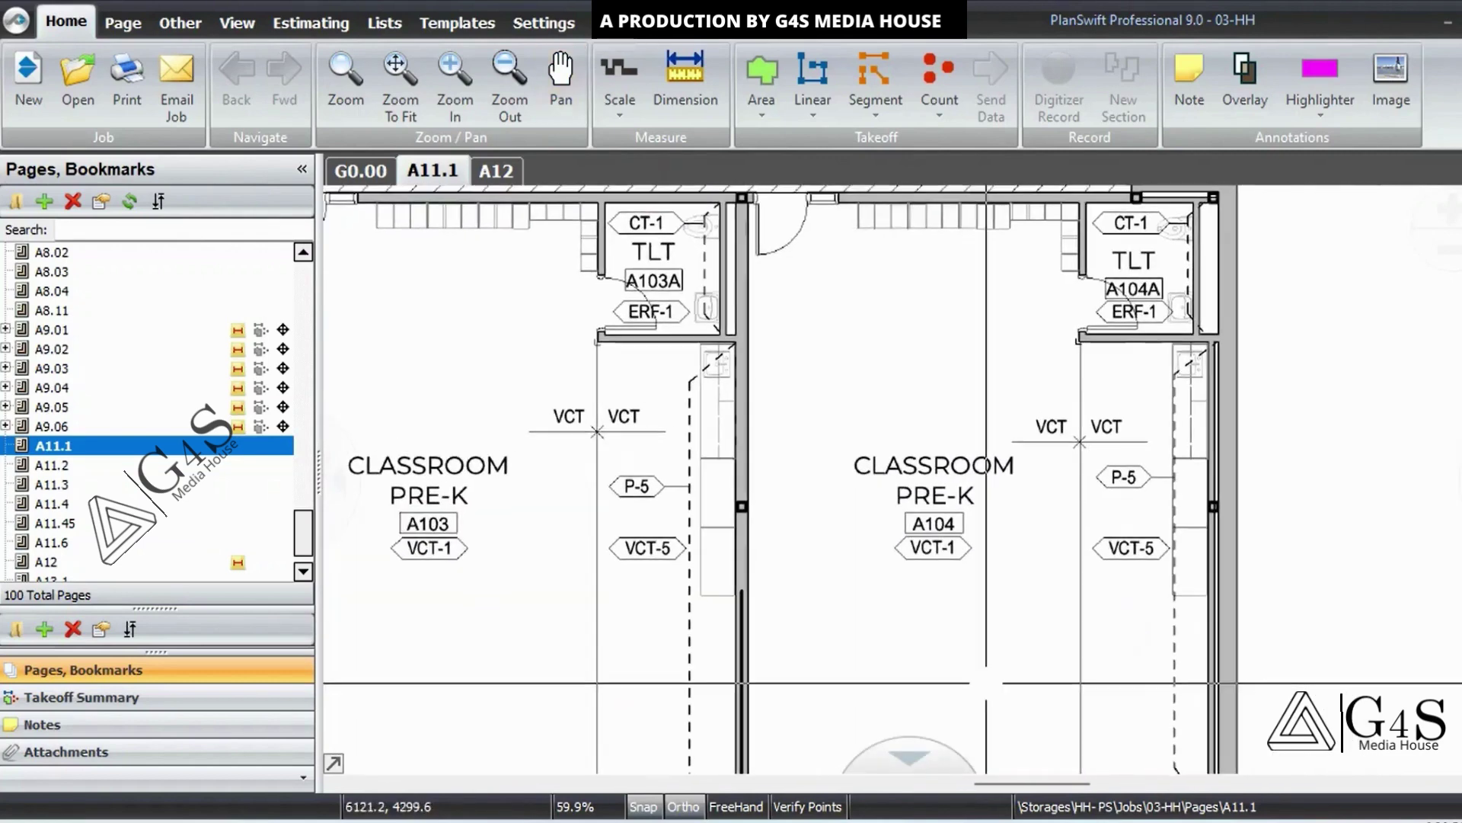
drag(1070, 665, 951, 650)
drag(715, 402, 975, 591)
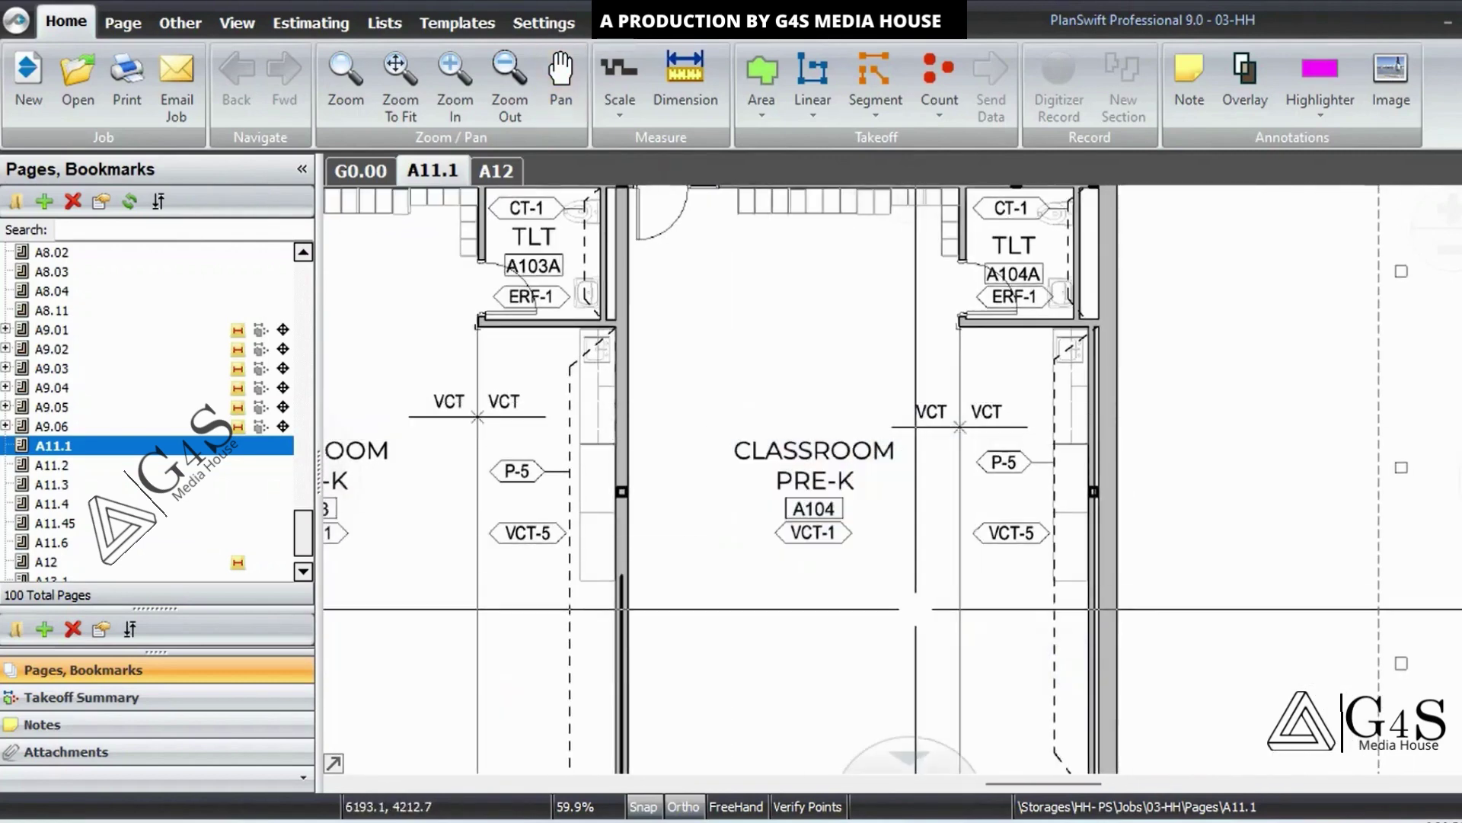
Step: Examine the VCT-to-VCT transition line and the finish tags on both sides of it in classroom A104
scroll(906, 586, up, 1)
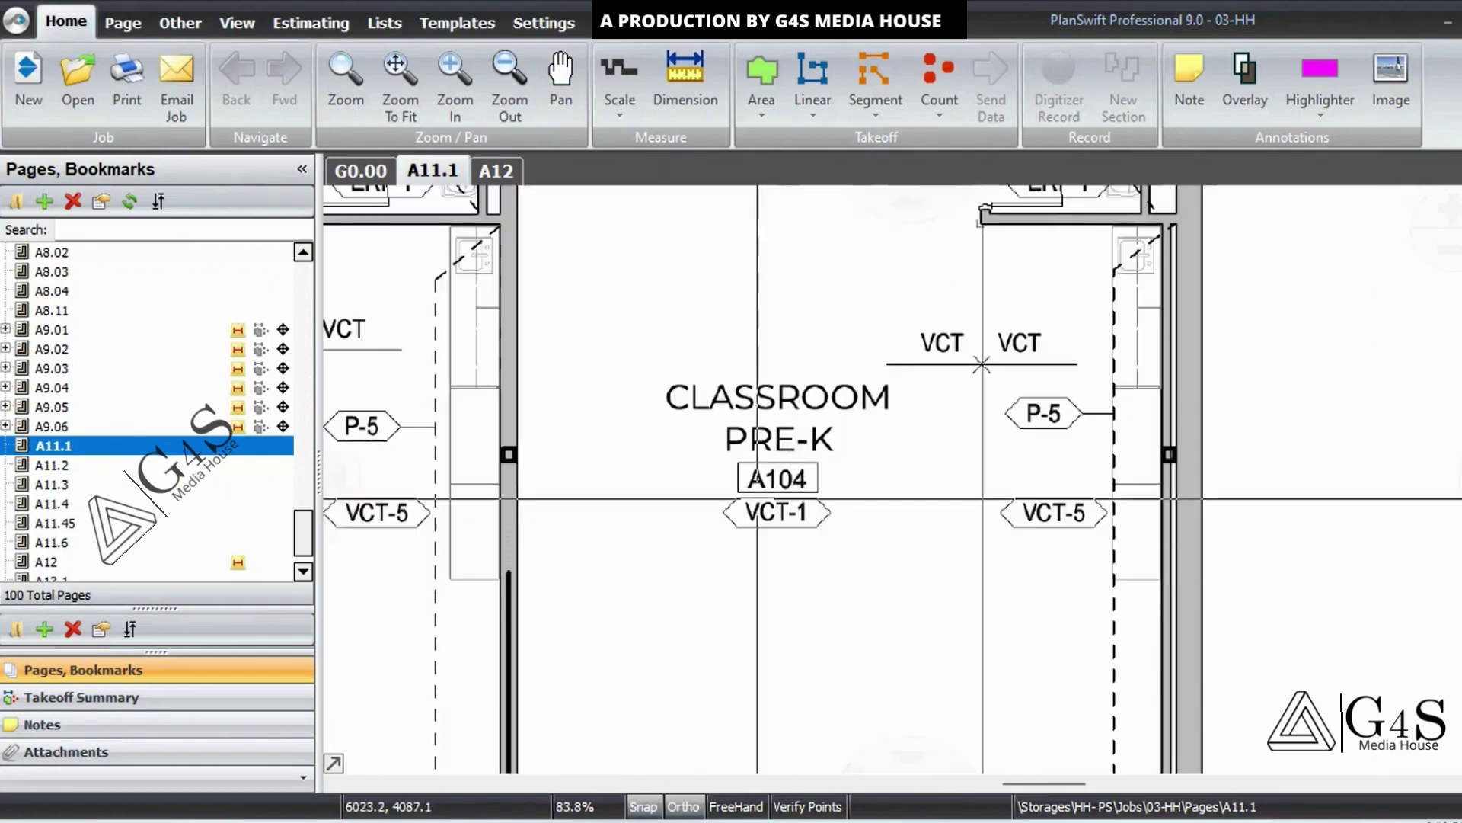
drag(995, 478, 1098, 530)
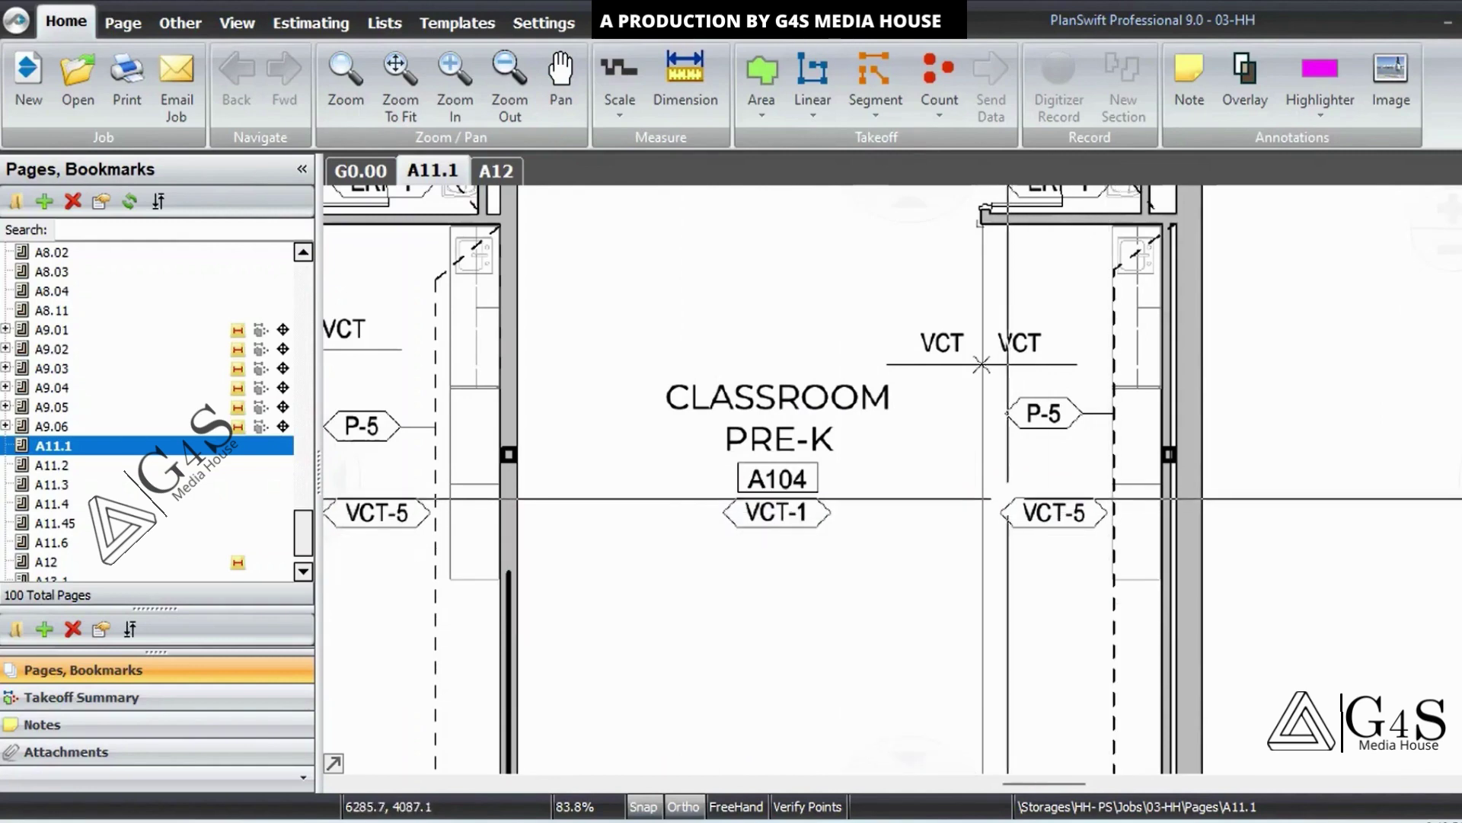
scroll(982, 365, down, 3)
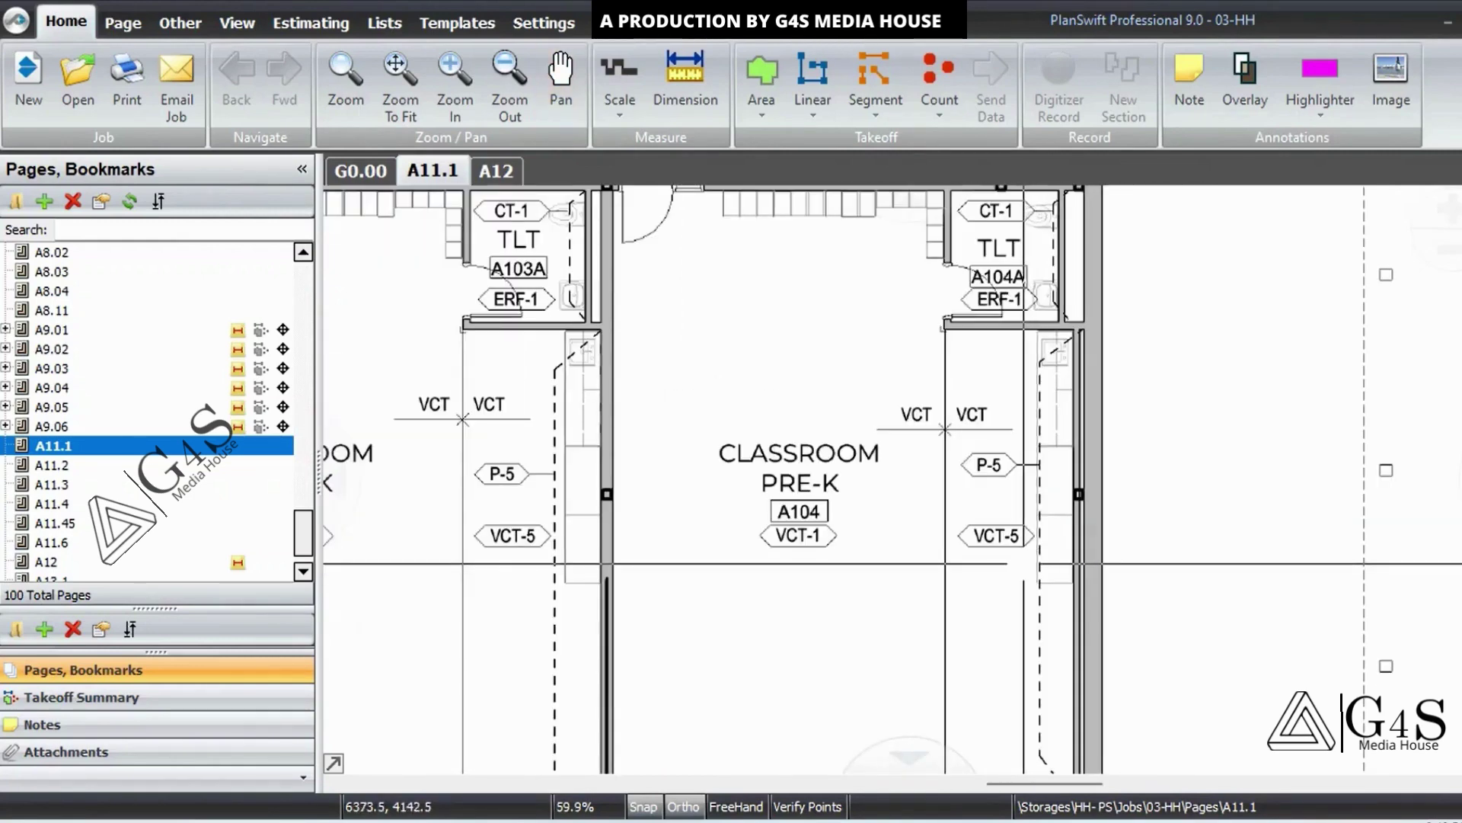
key(ctrl+f)
click(731, 221)
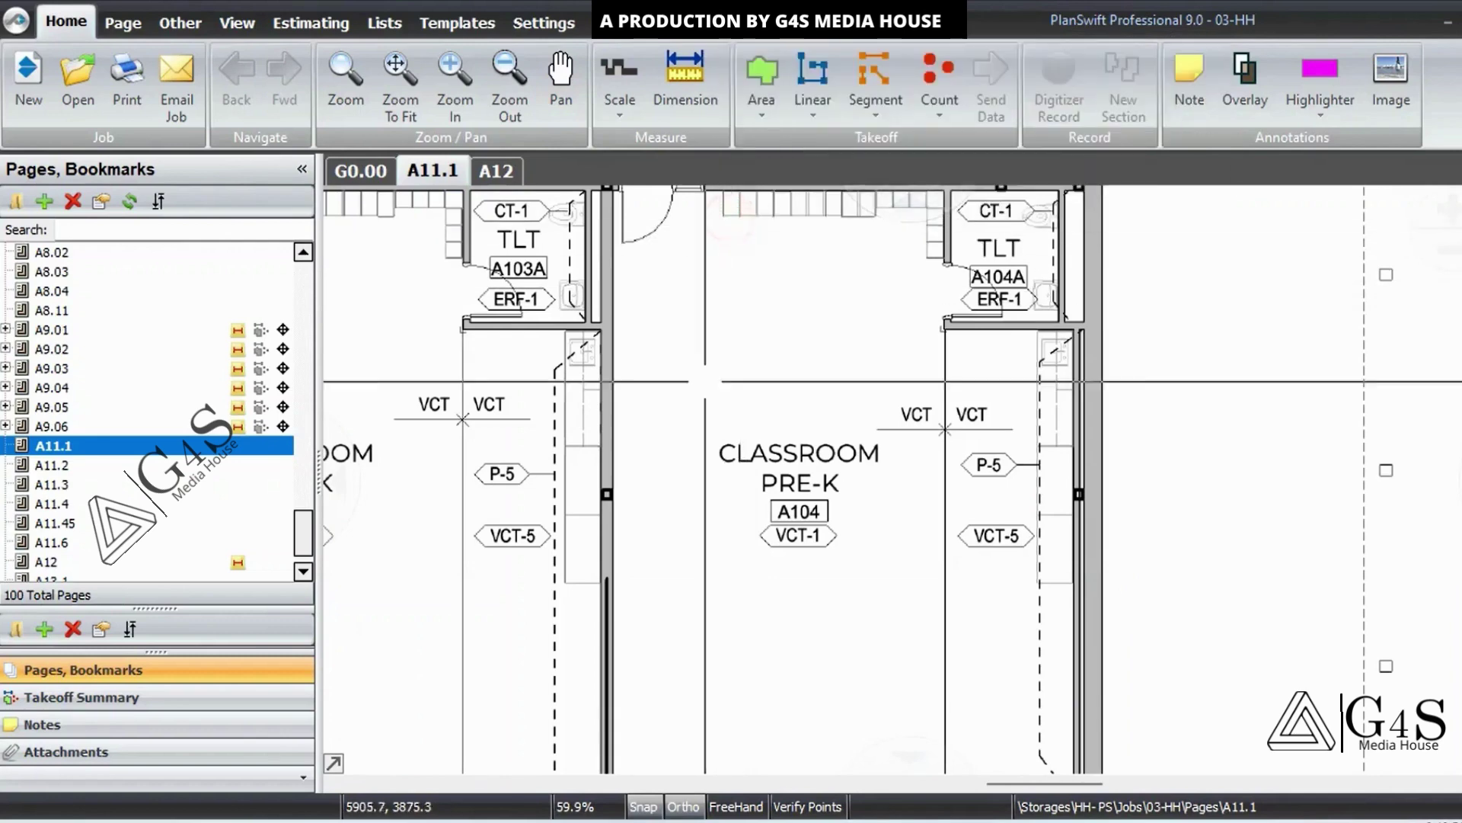
drag(894, 513, 869, 406)
drag(1004, 484, 923, 544)
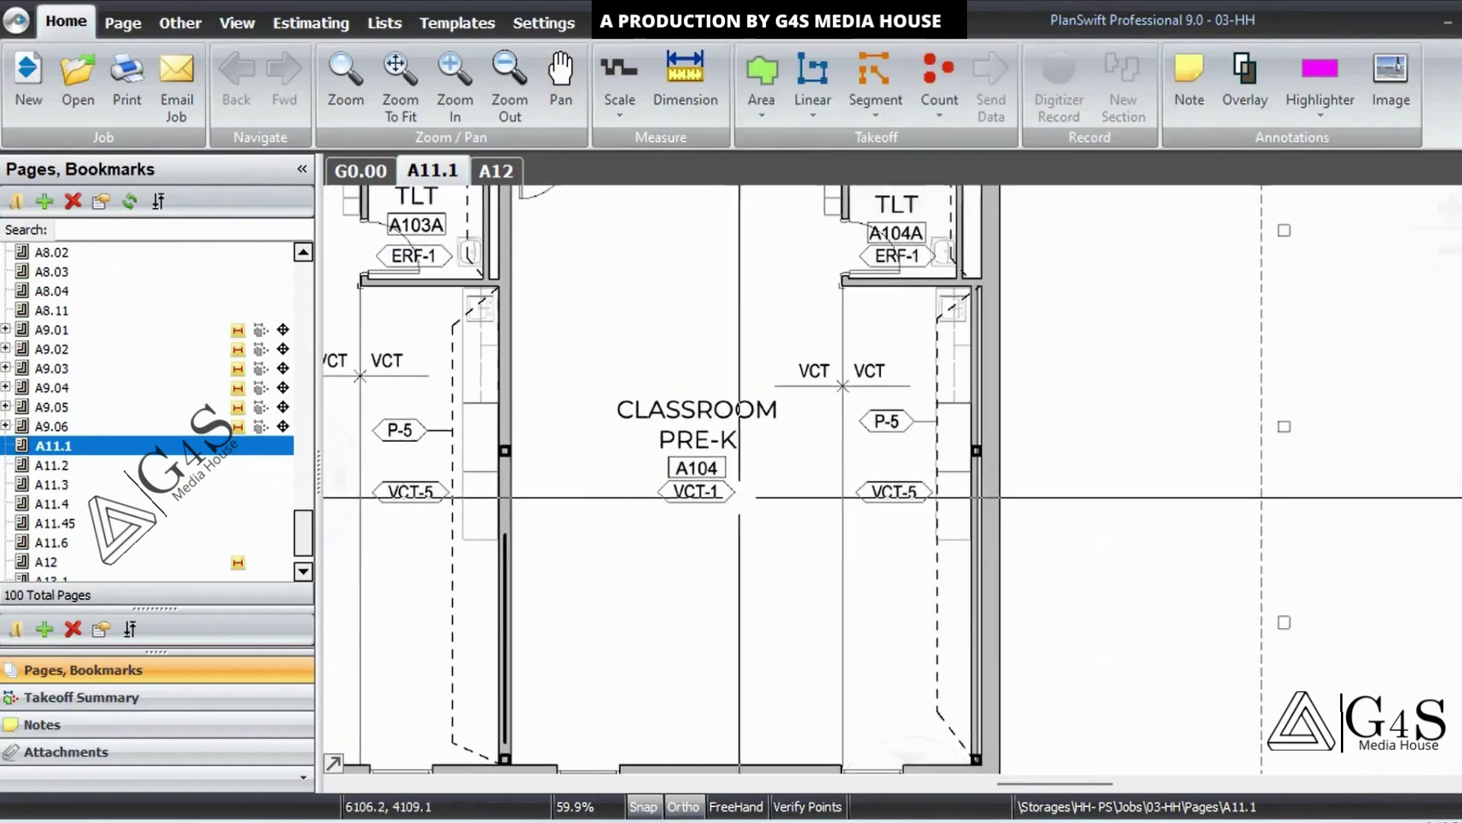
scroll(843, 295, up, 3)
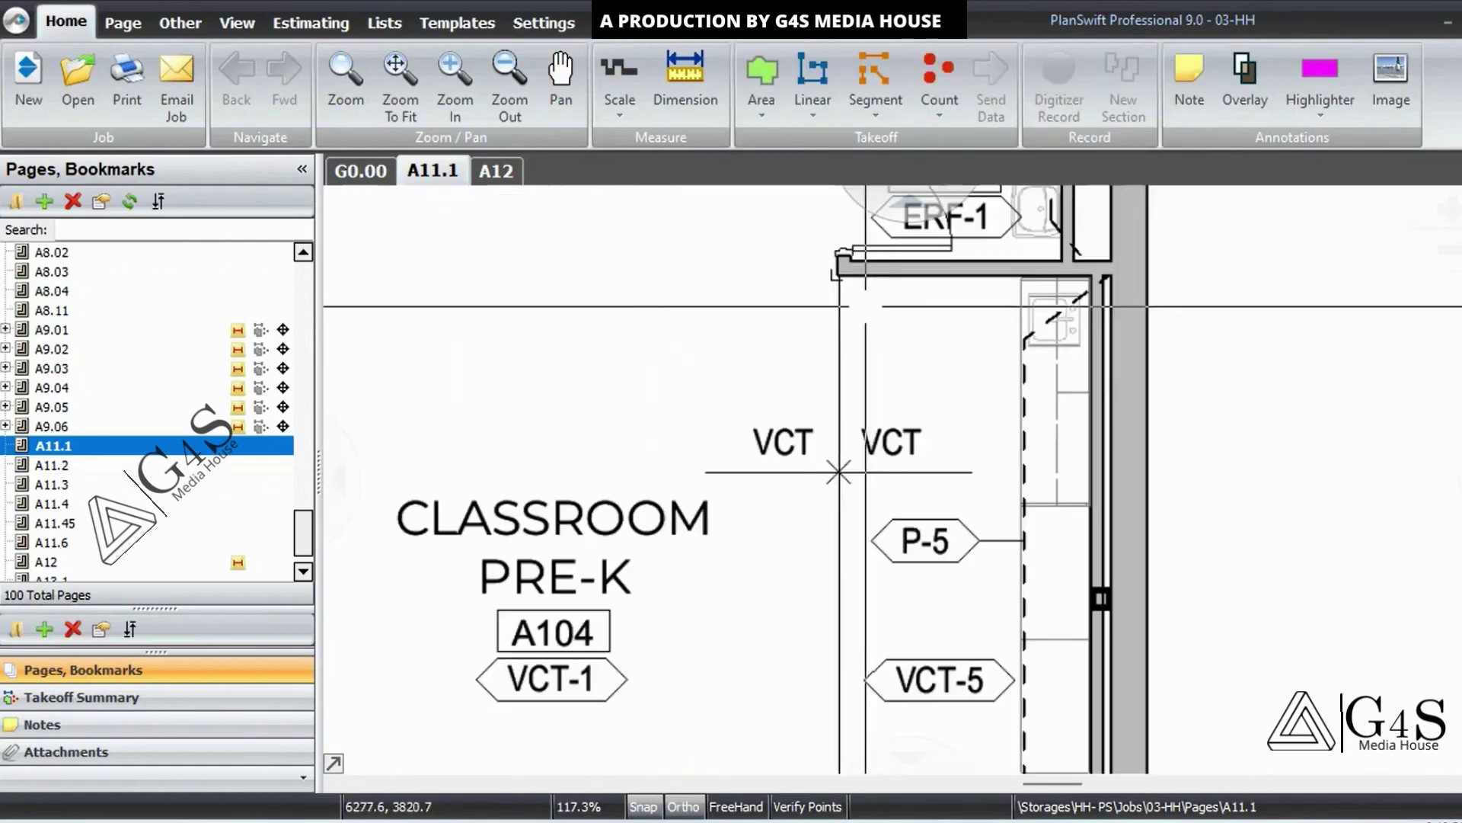
drag(868, 550, 873, 487)
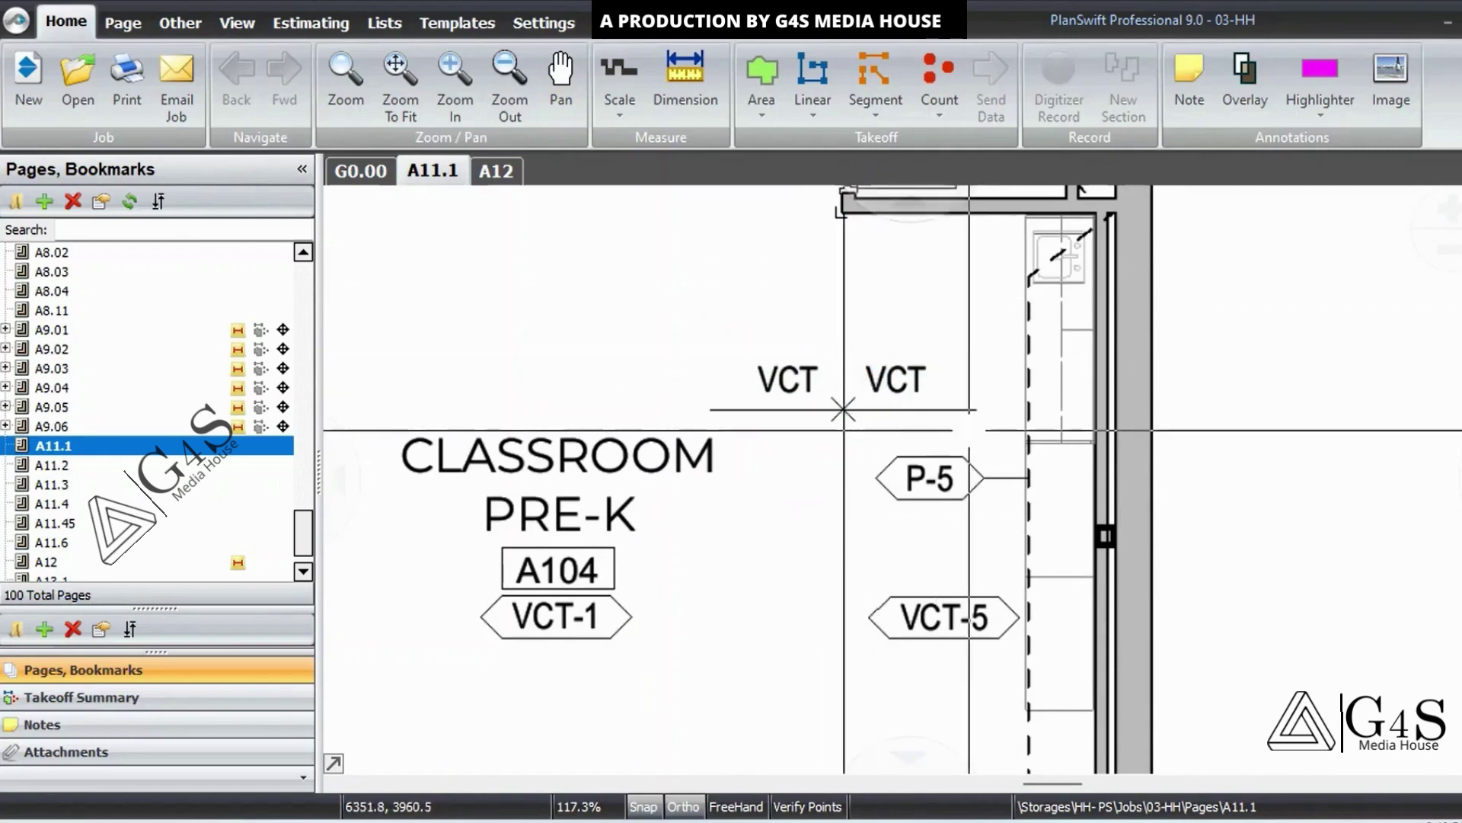
scroll(967, 434, down, 2)
scroll(875, 418, down, 2)
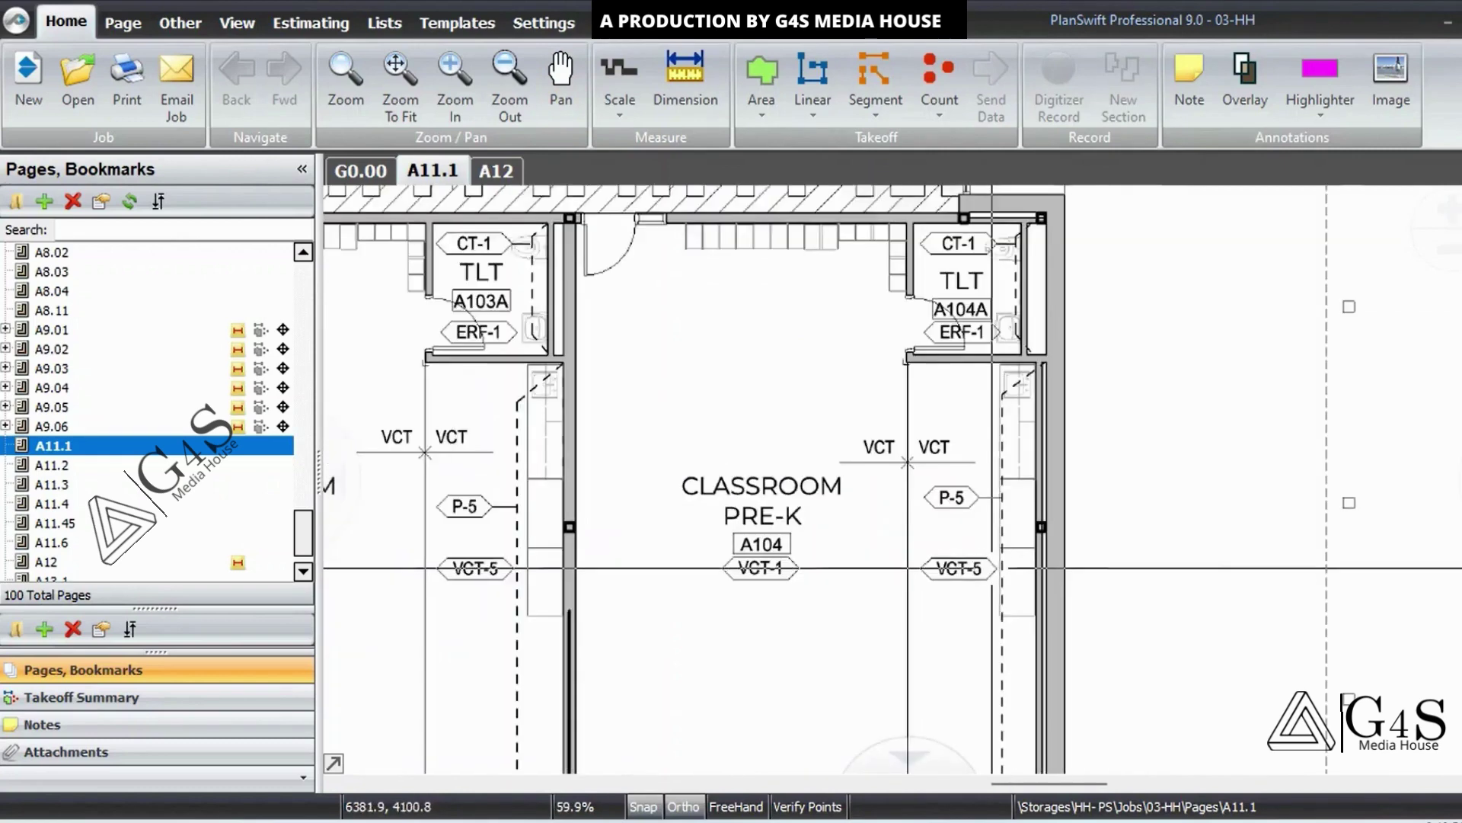
Step: Inspect the floor and wall finish tags and the layout of toilet room A104A
drag(875, 418, 994, 348)
scroll(994, 348, up, 2)
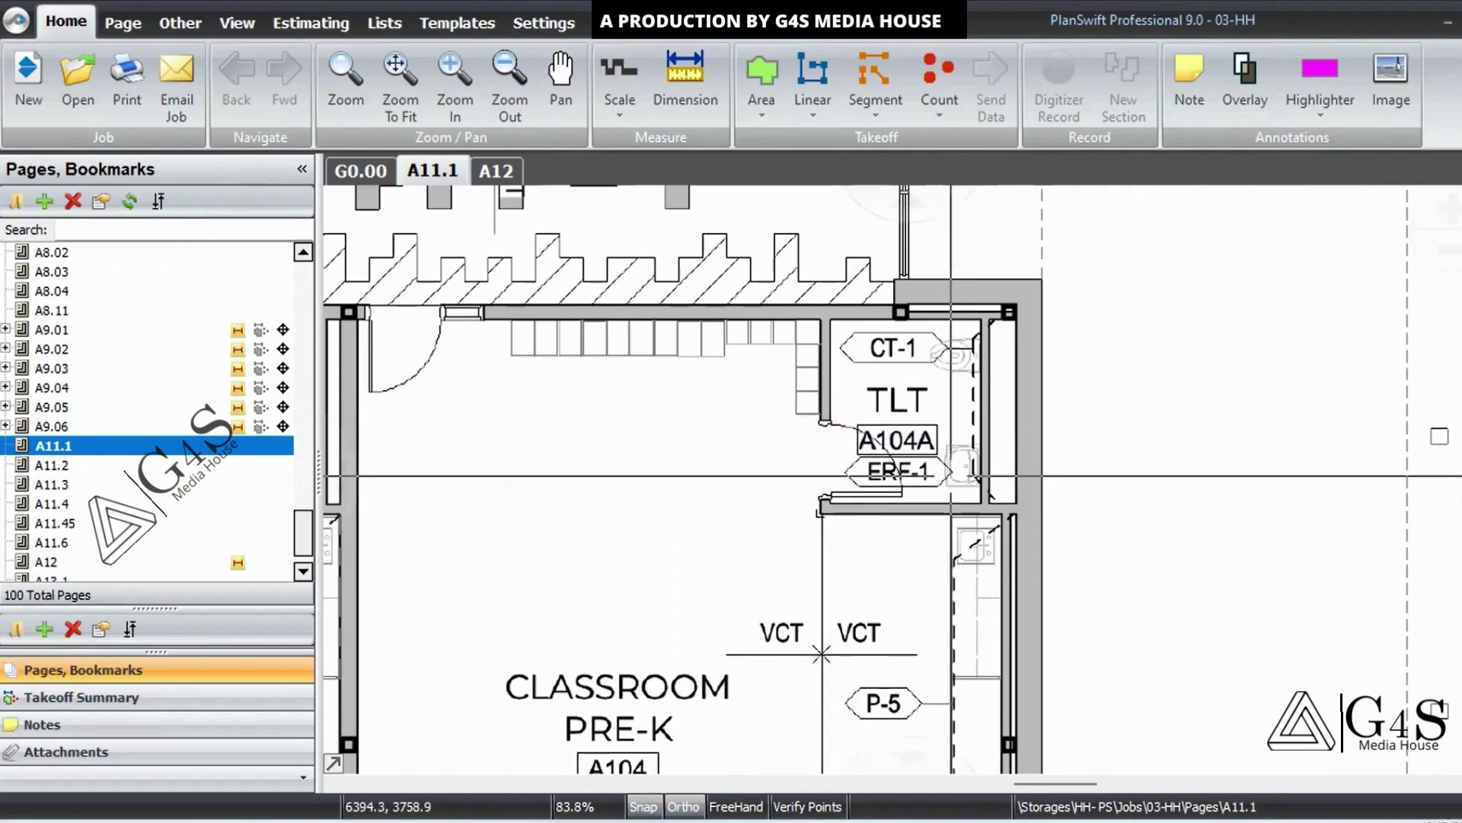
scroll(933, 498, up, 1)
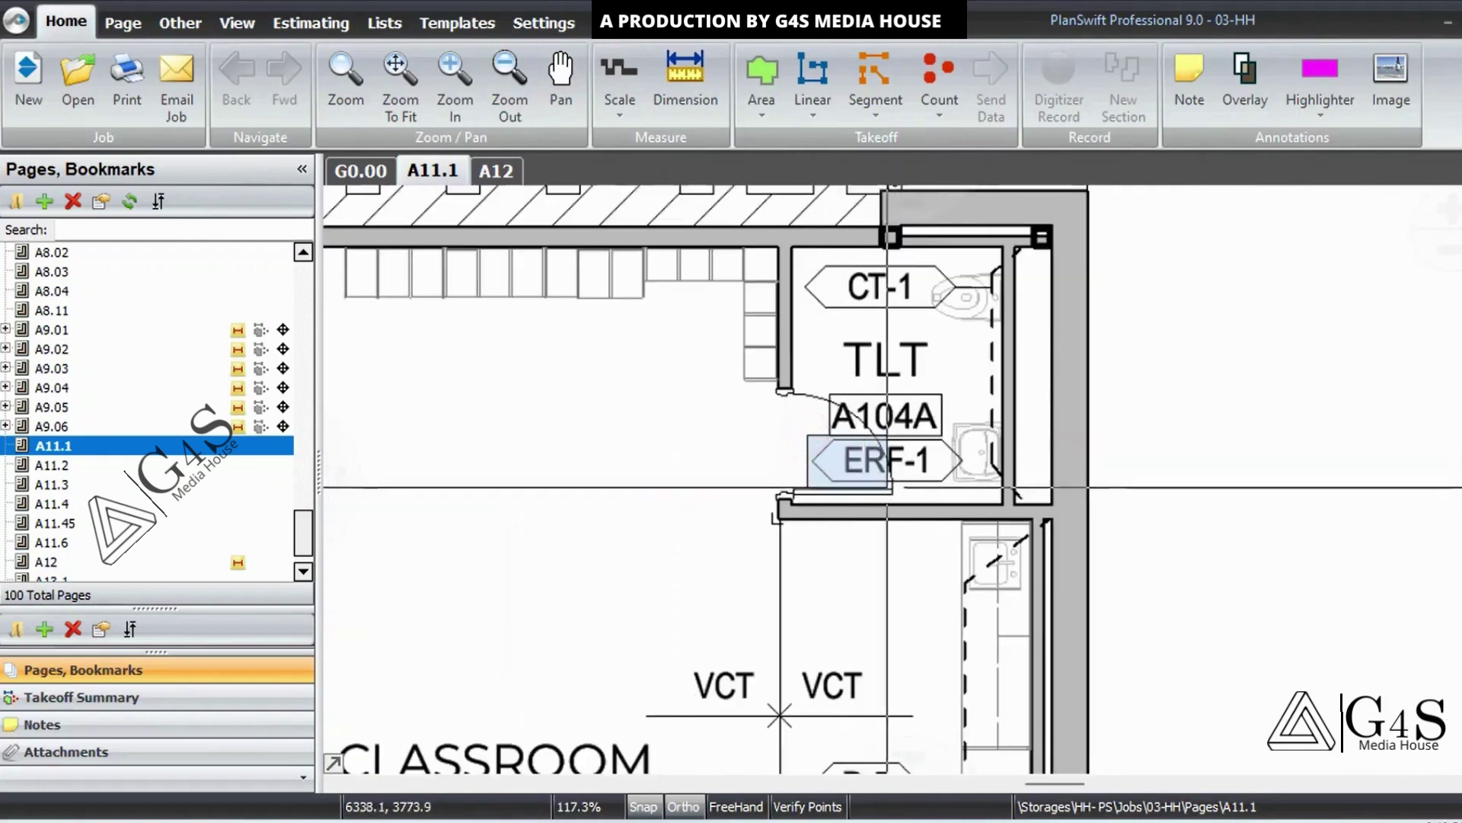
drag(888, 487, 976, 492)
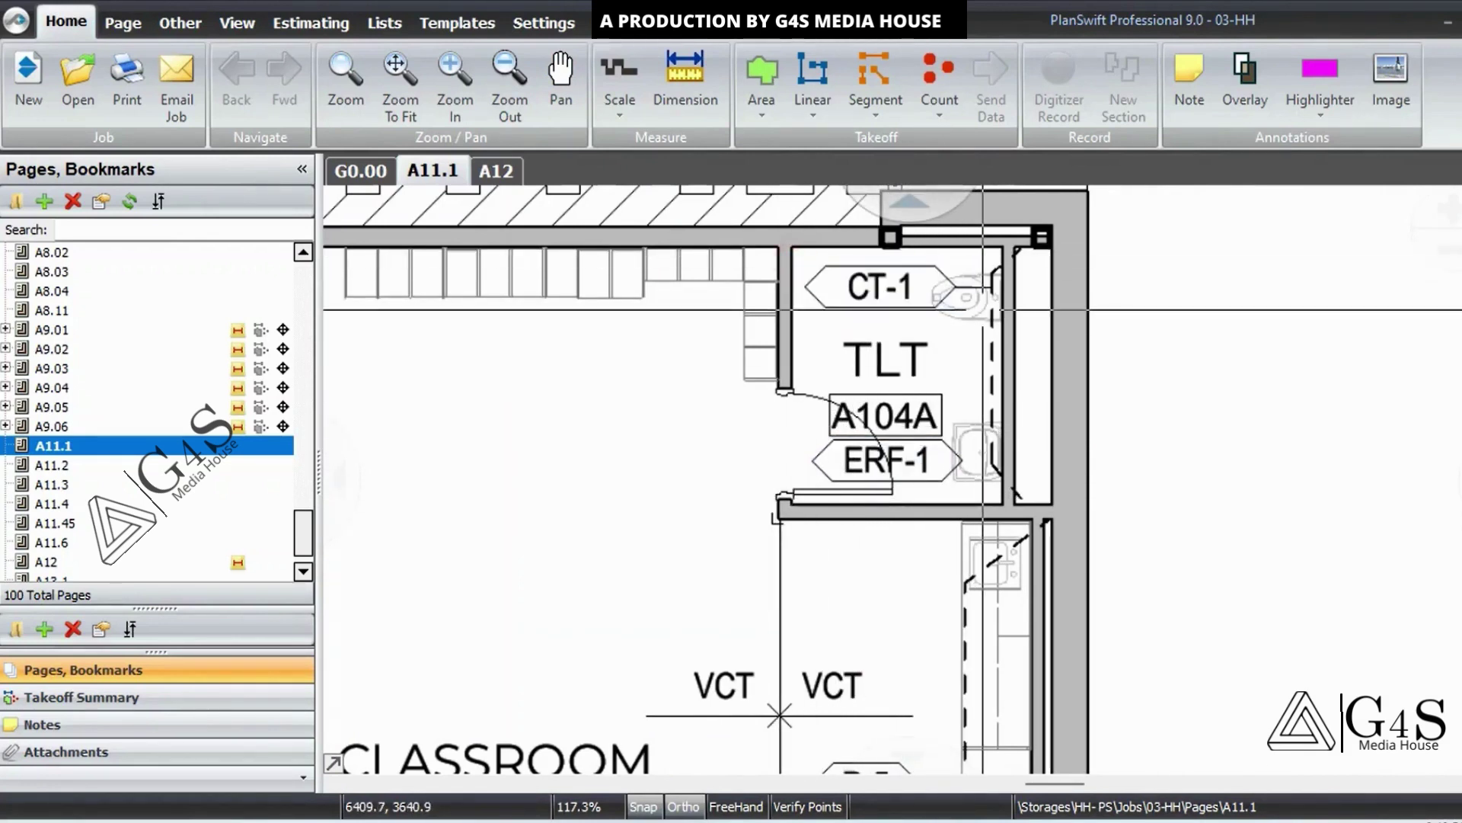
scroll(1004, 271, up, 3)
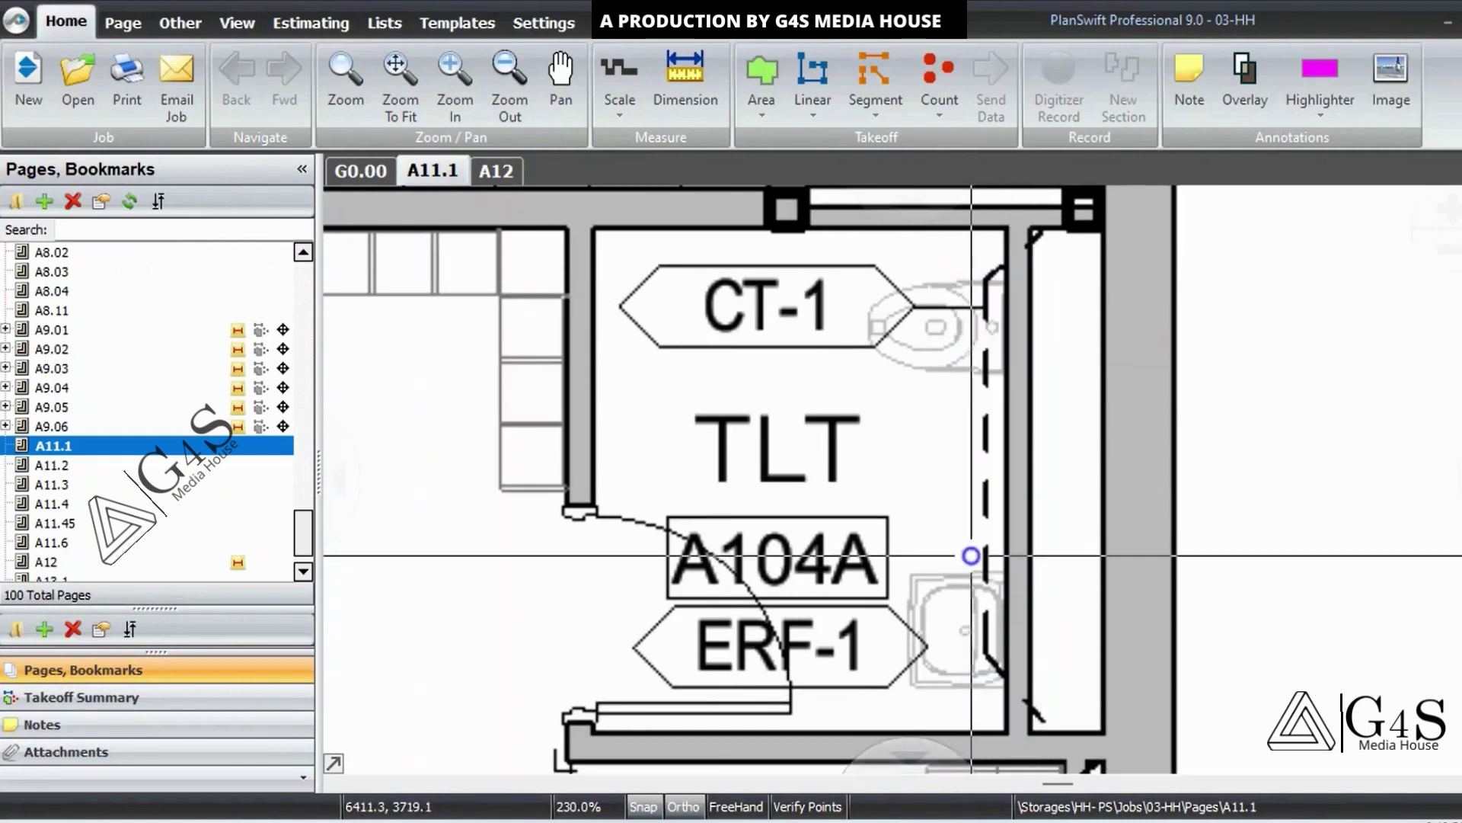
scroll(876, 400, down, 1)
scroll(917, 330, down, 1)
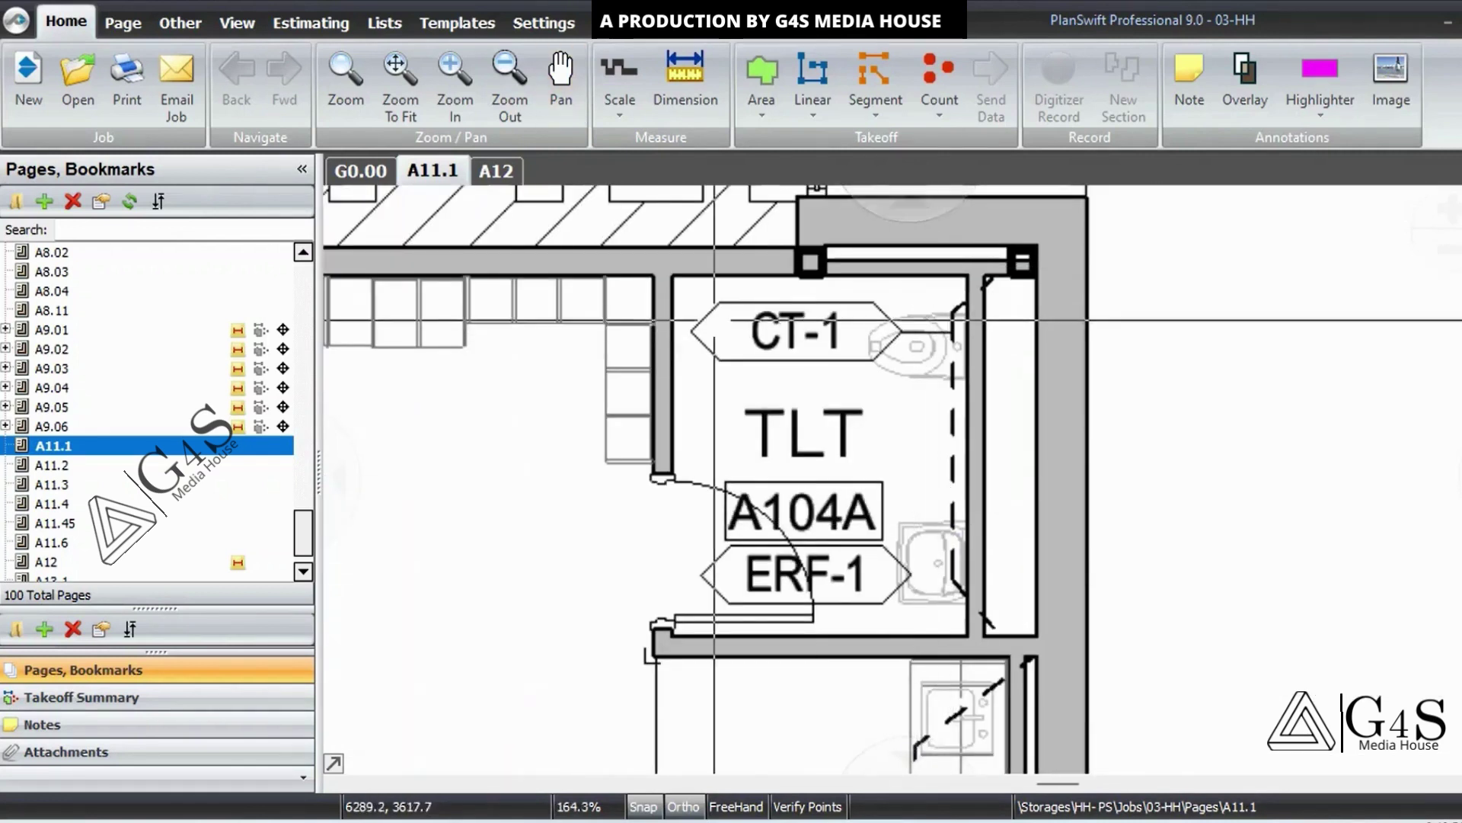
drag(694, 288, 947, 401)
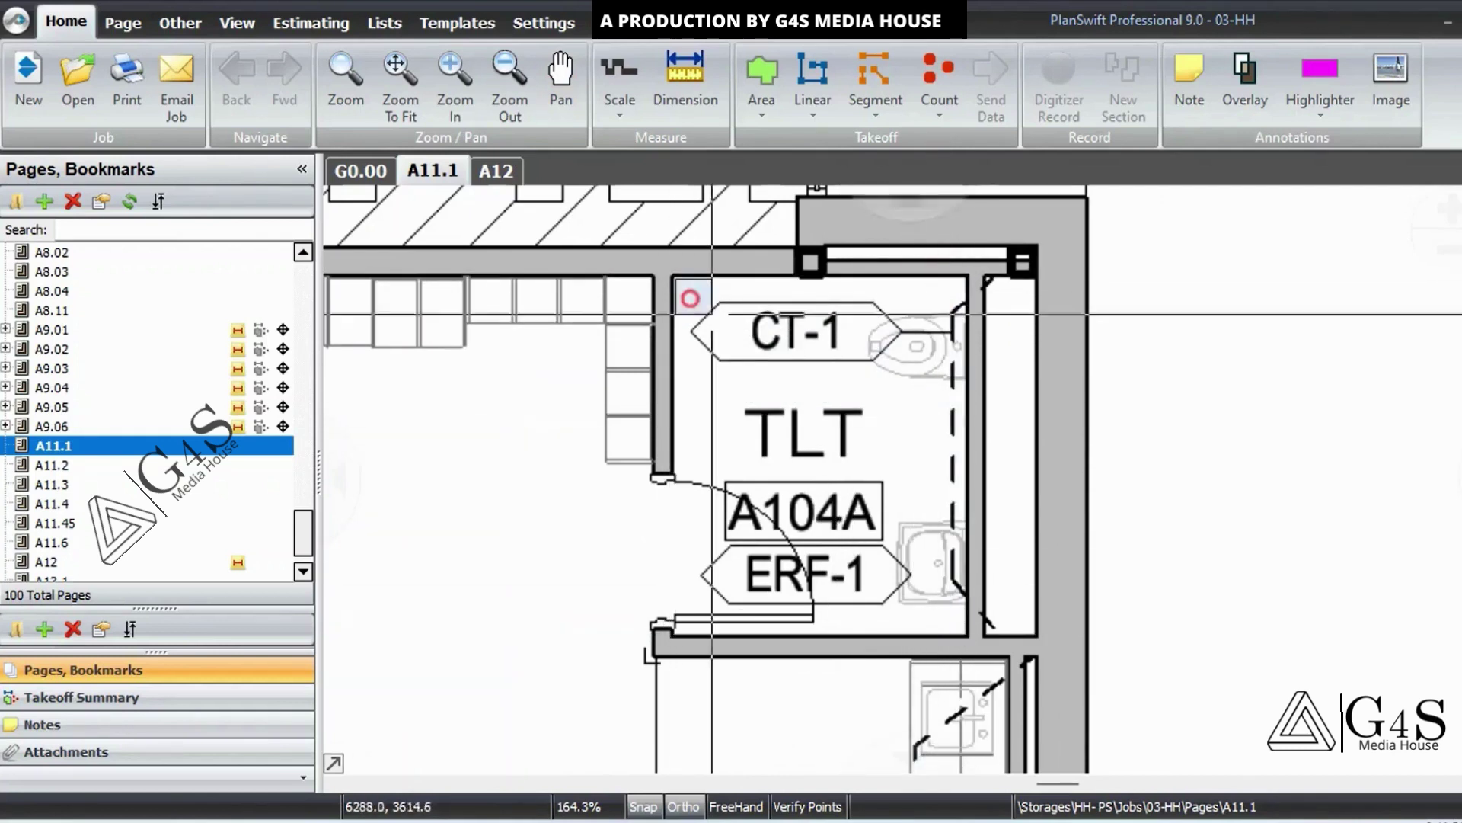
scroll(848, 586, down, 2)
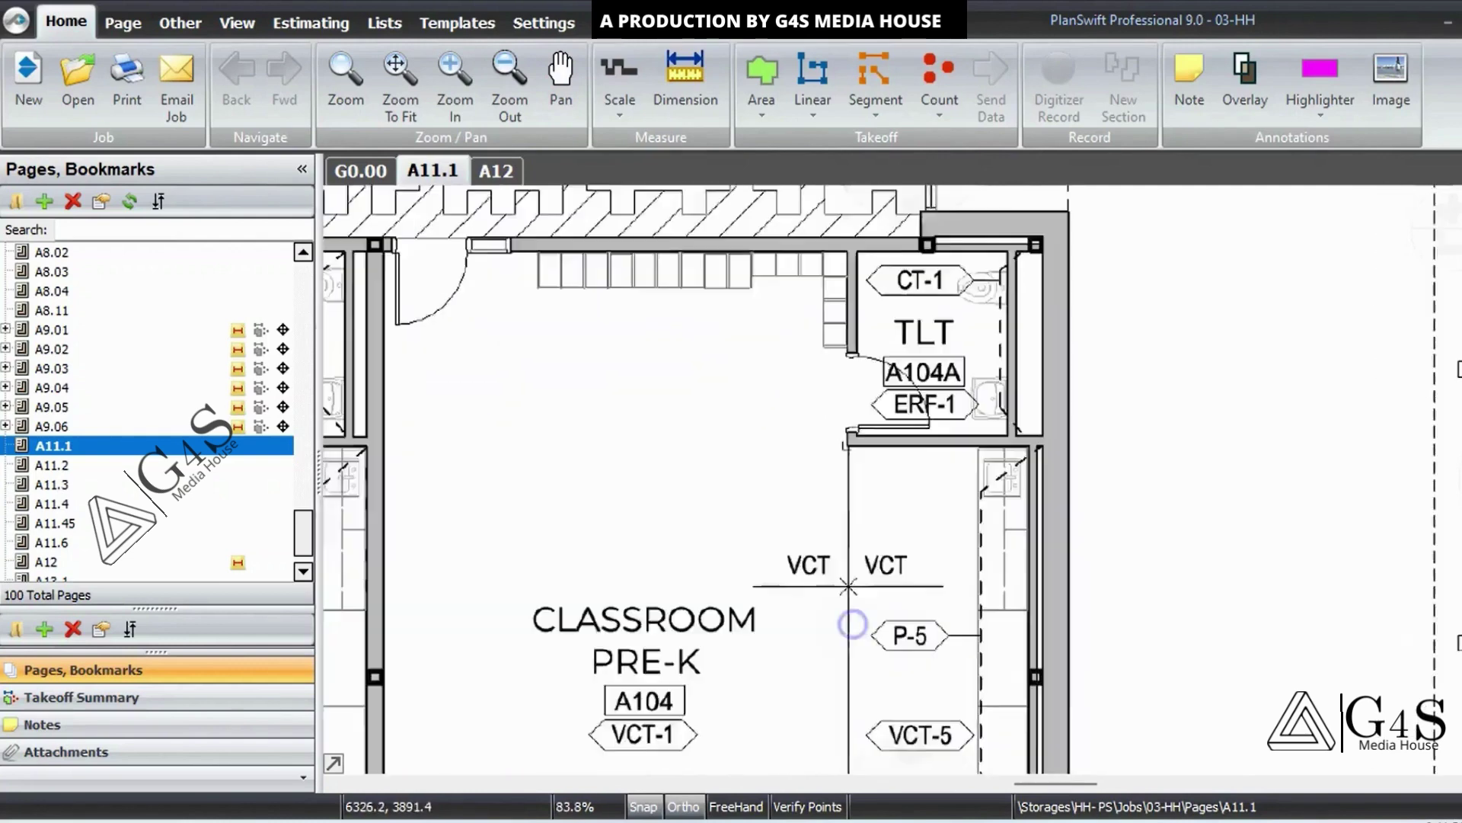
Step: Inspect the corridor door opening of classroom A104, where the corridor and classroom flooring meet
drag(853, 624, 982, 515)
scroll(1003, 531, down, 1)
drag(892, 452, 1148, 514)
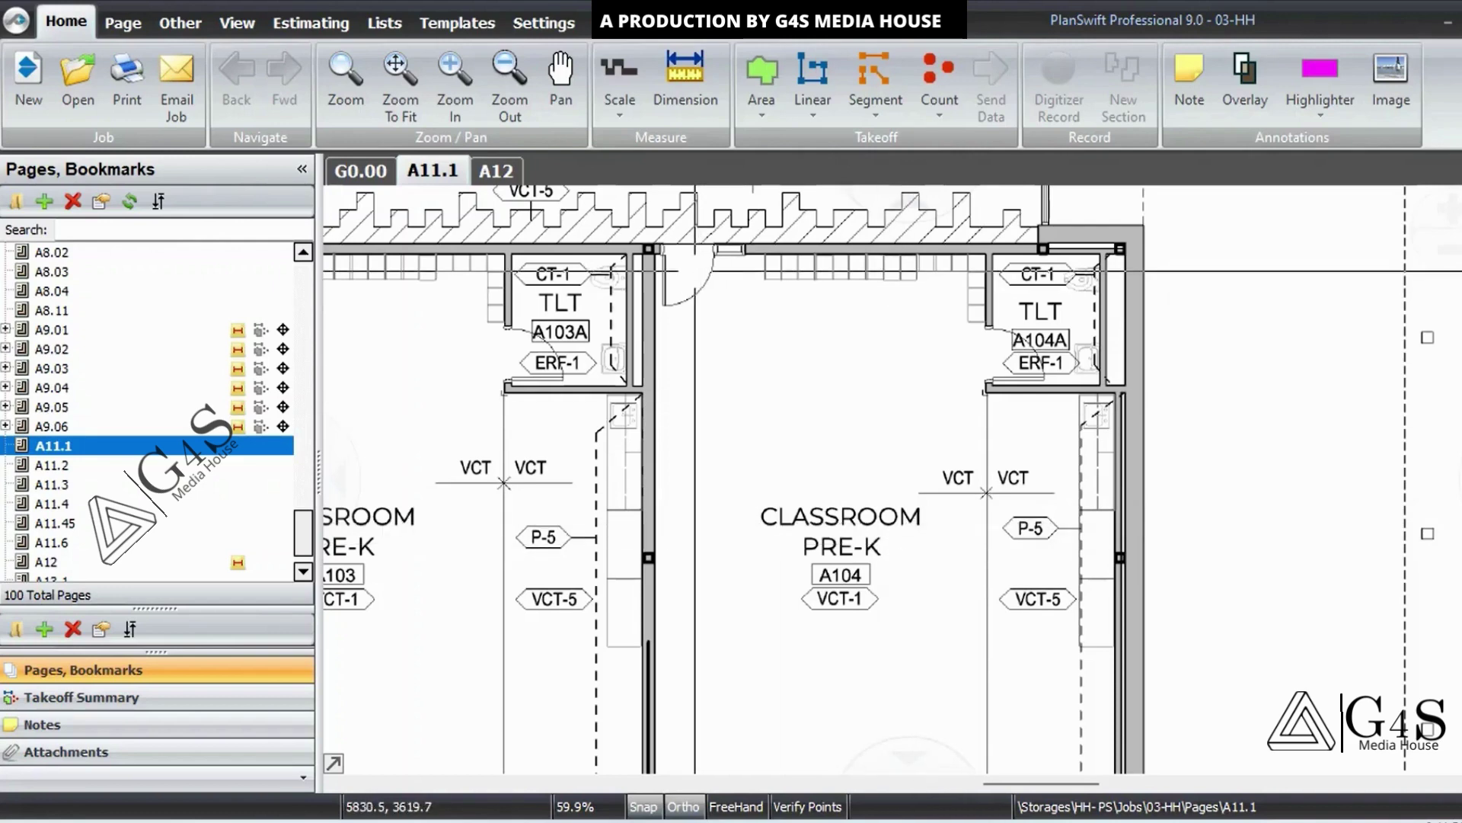
scroll(678, 251, up, 5)
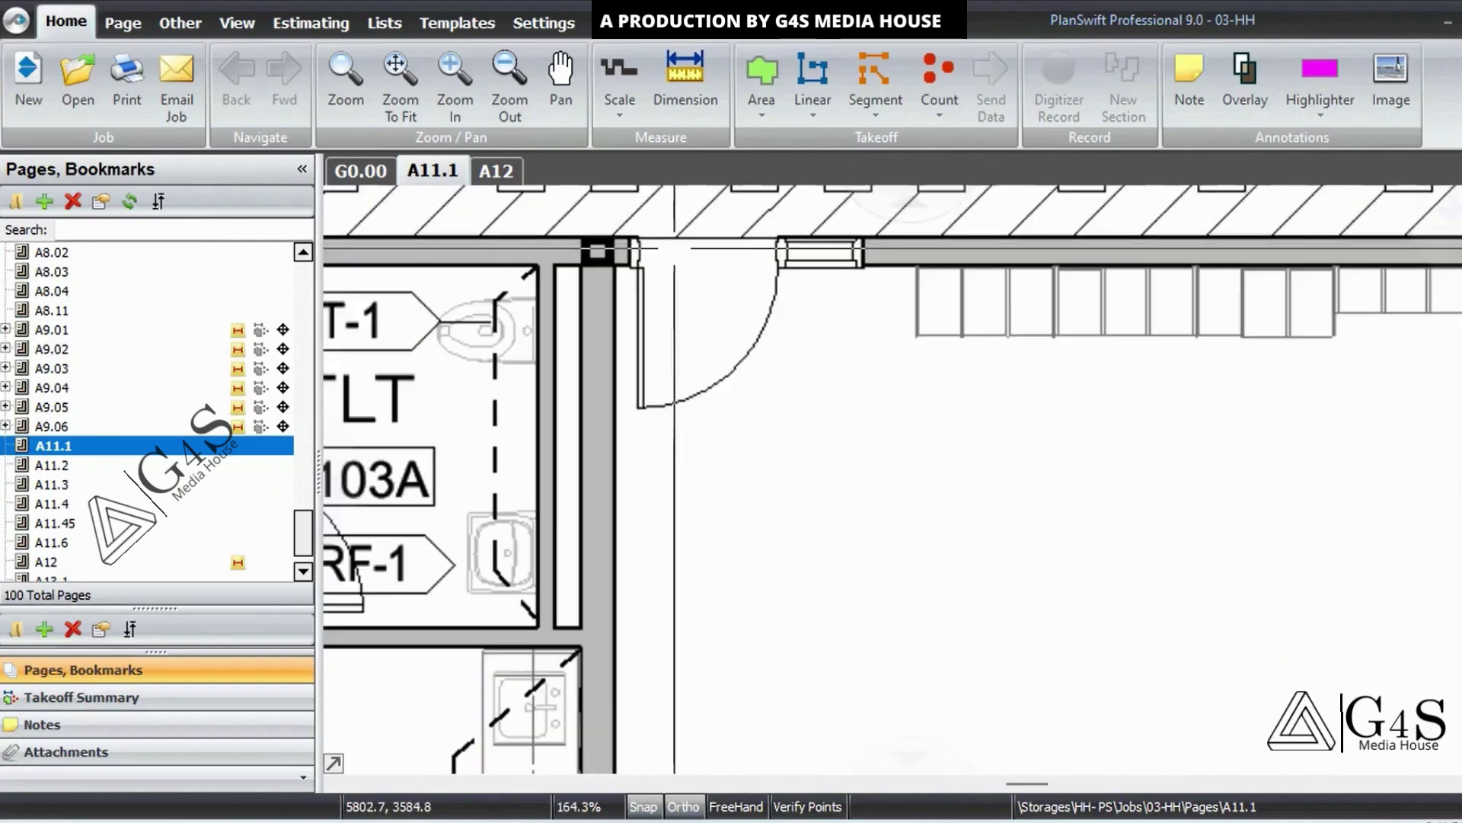
drag(617, 216, 866, 306)
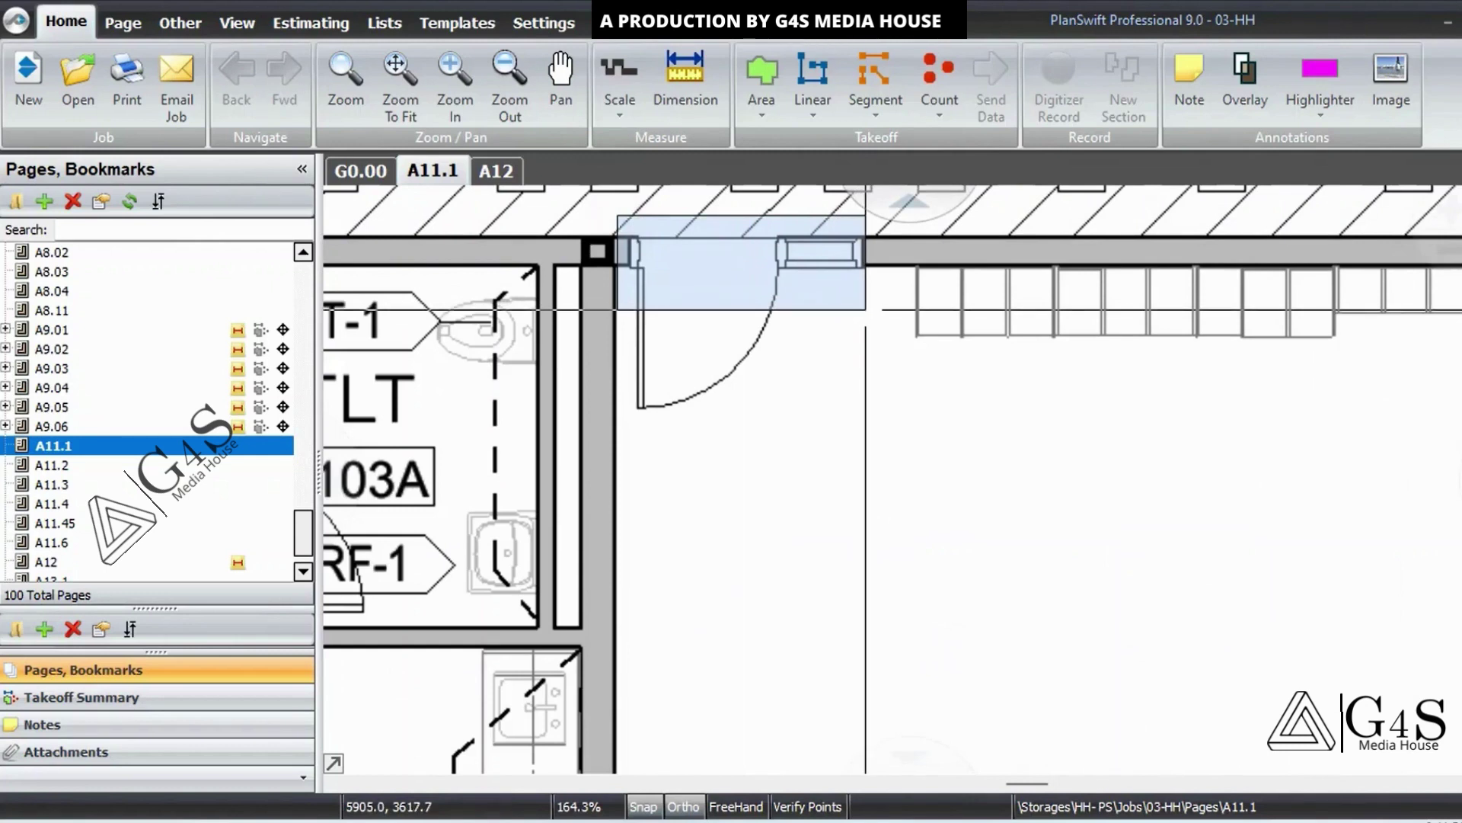
drag(866, 309, 864, 306)
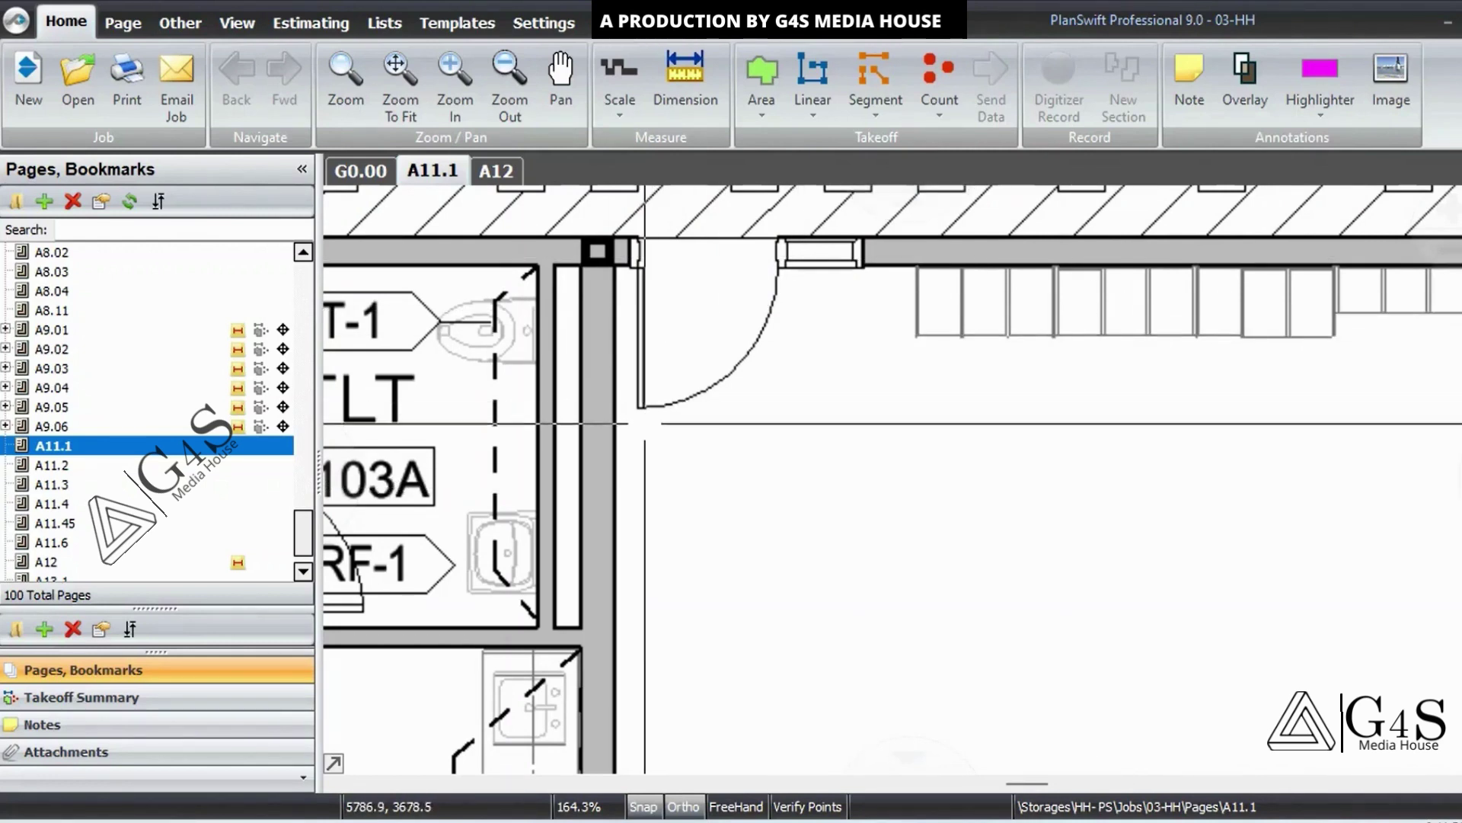
Step: Recheck the room finish tags of classroom A104 against the adjoining classroom and corridor
scroll(871, 571, down, 3)
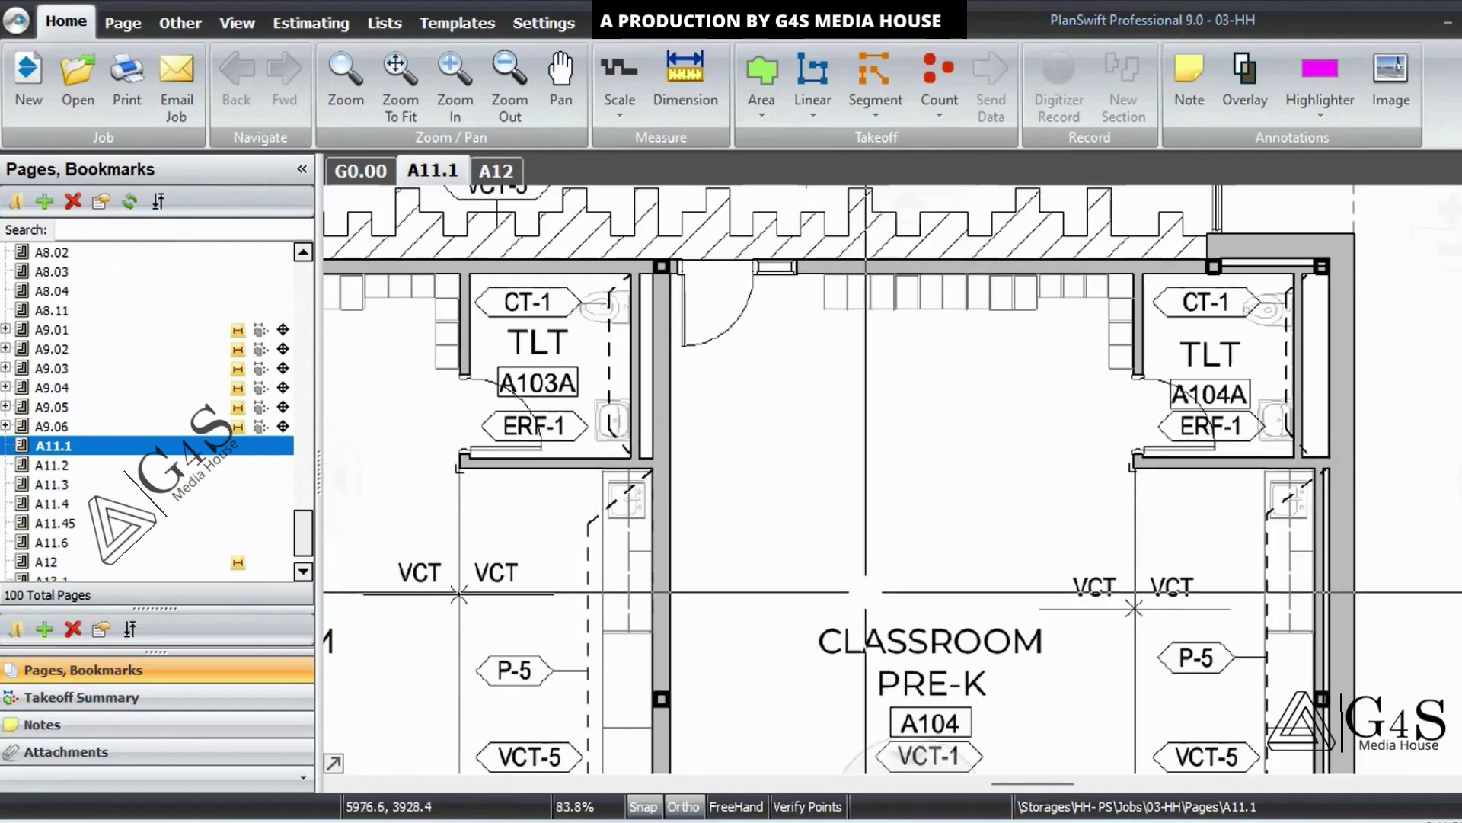
scroll(897, 360, down, 3)
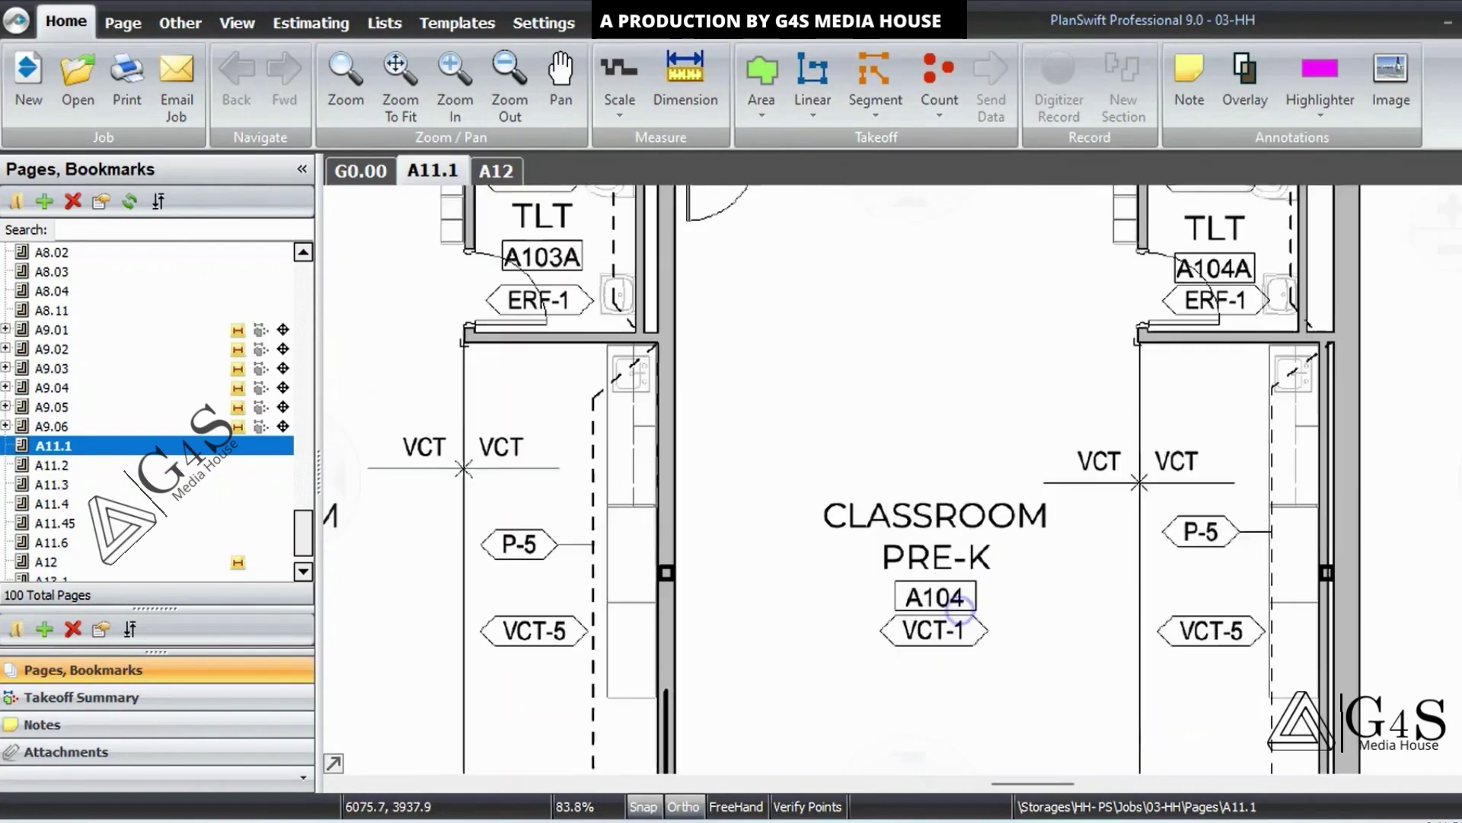
drag(896, 360, 897, 435)
drag(966, 515, 928, 435)
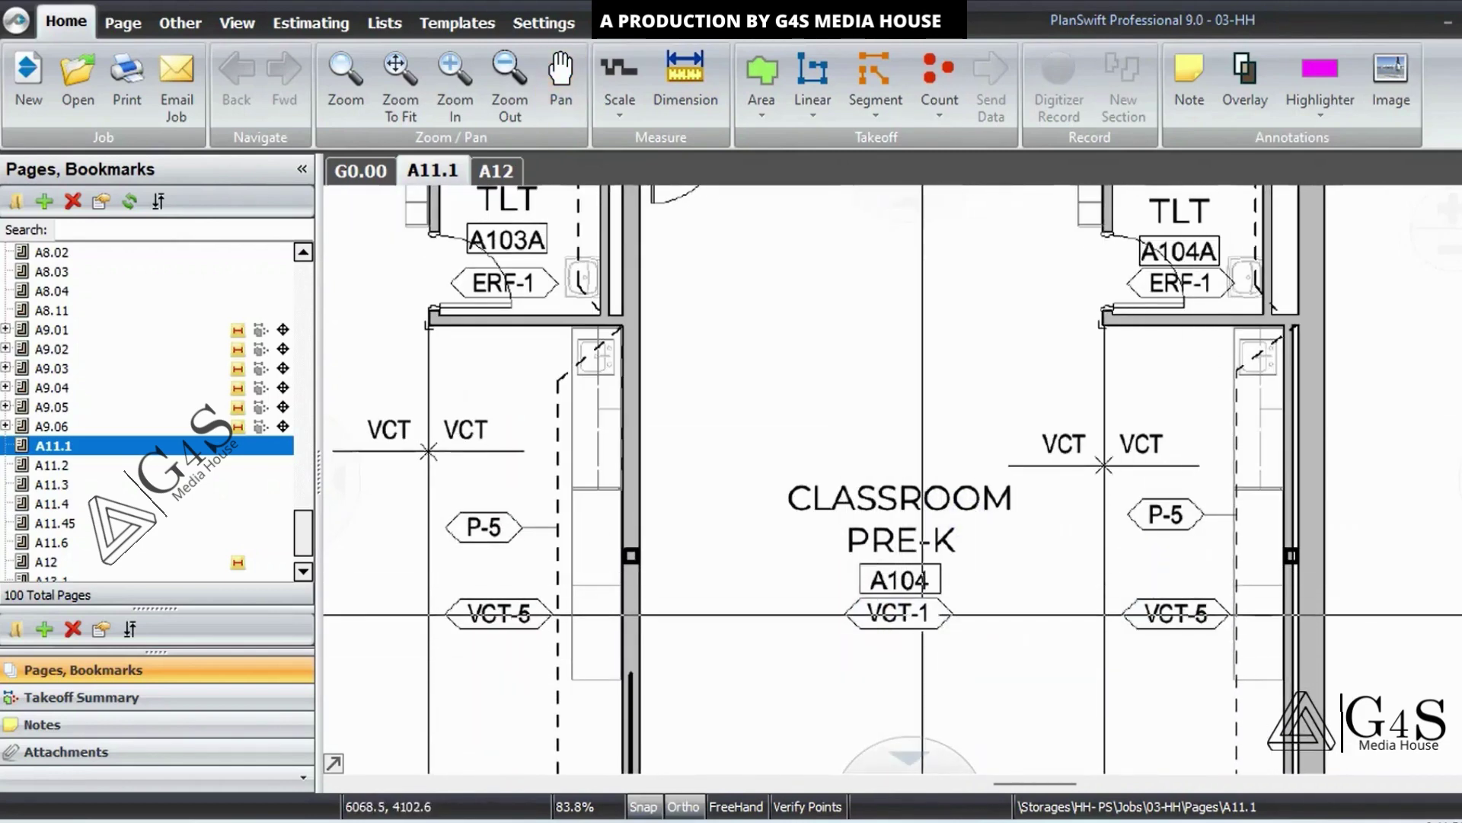
scroll(916, 617, down, 2)
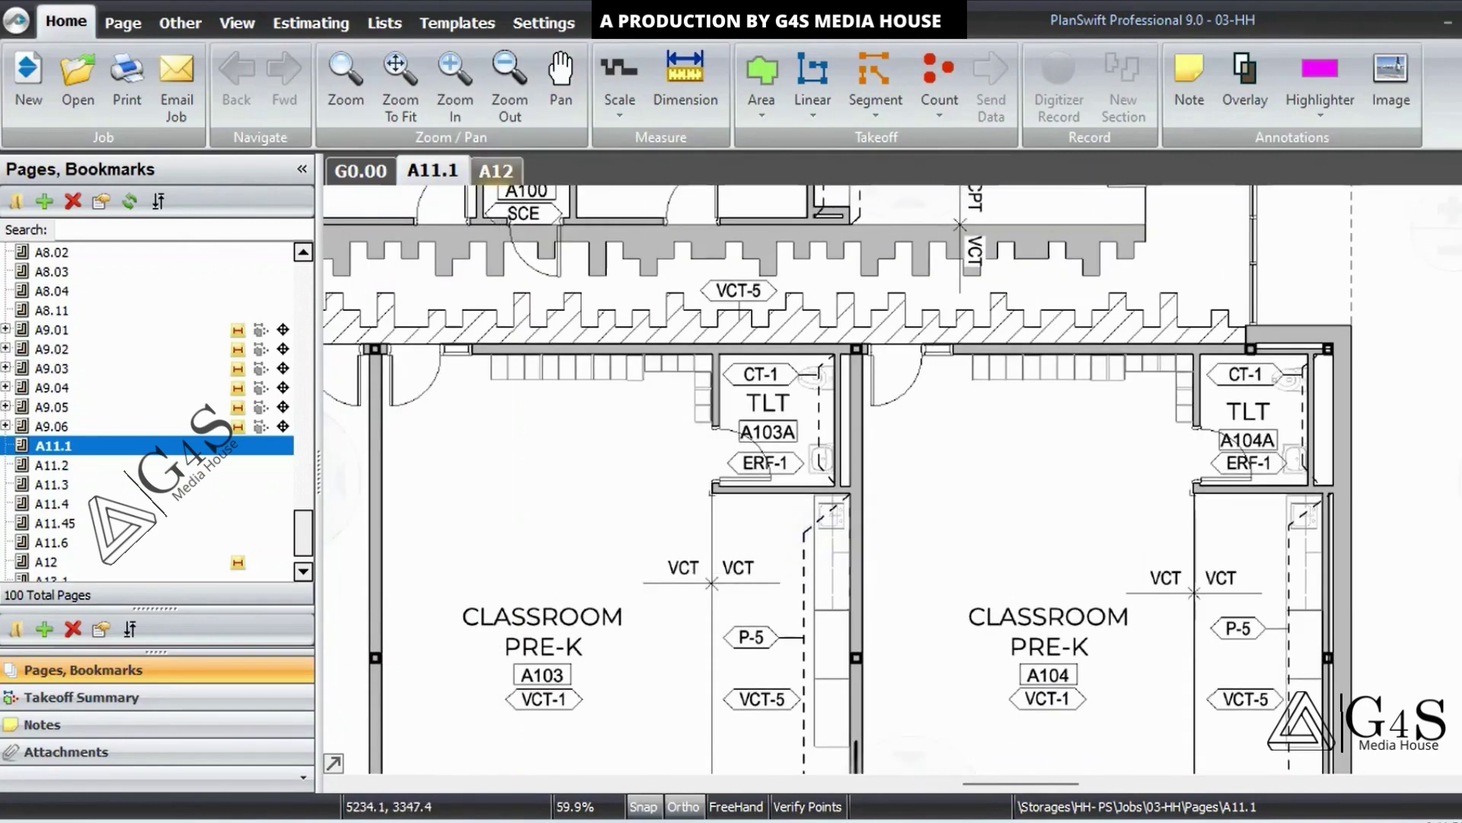
Step: Look up the VCT entries in the Resilient Tile Flooring section of the A12 finish schedule
click(496, 171)
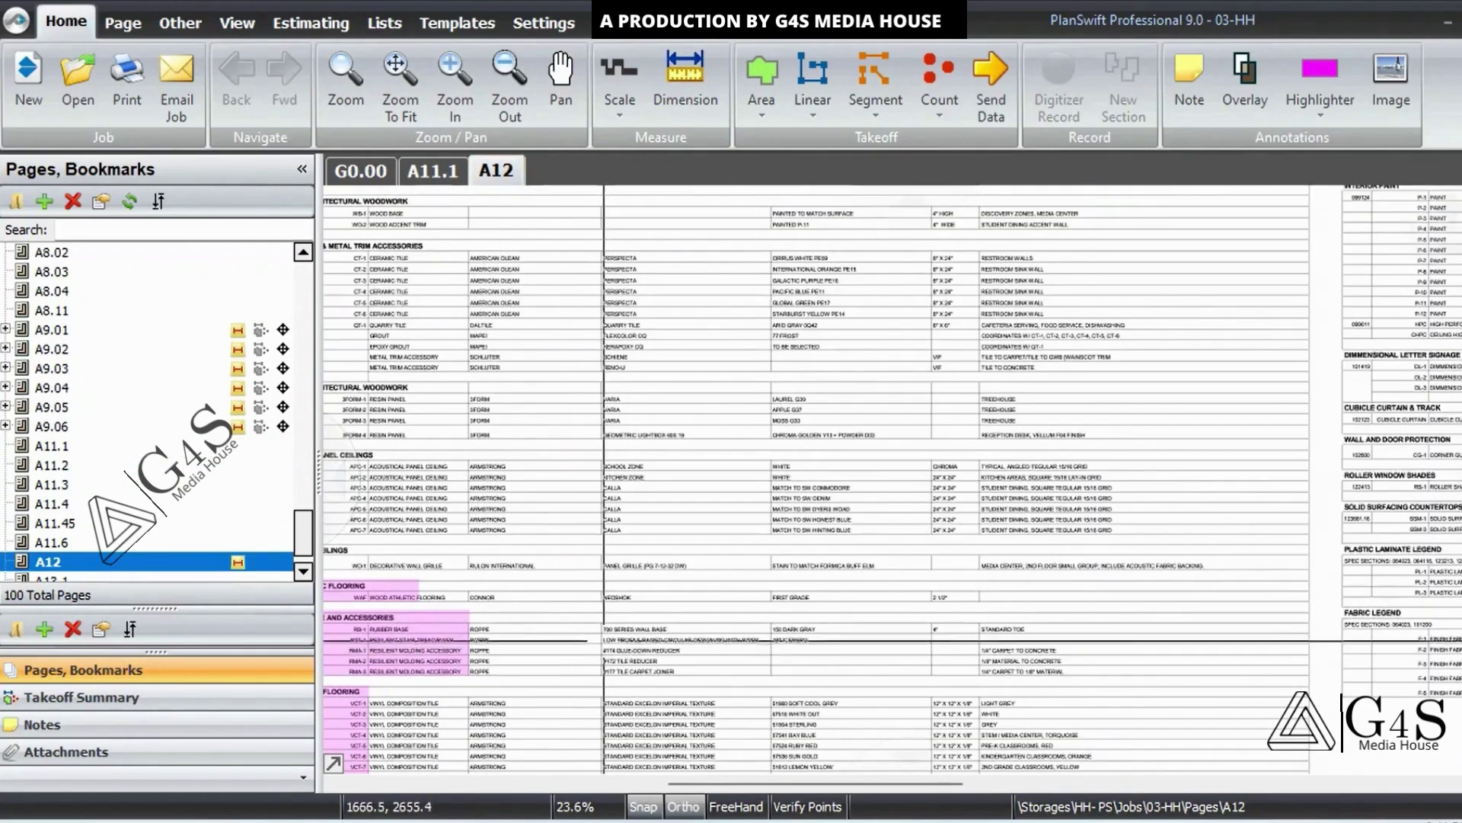
drag(595, 622, 709, 417)
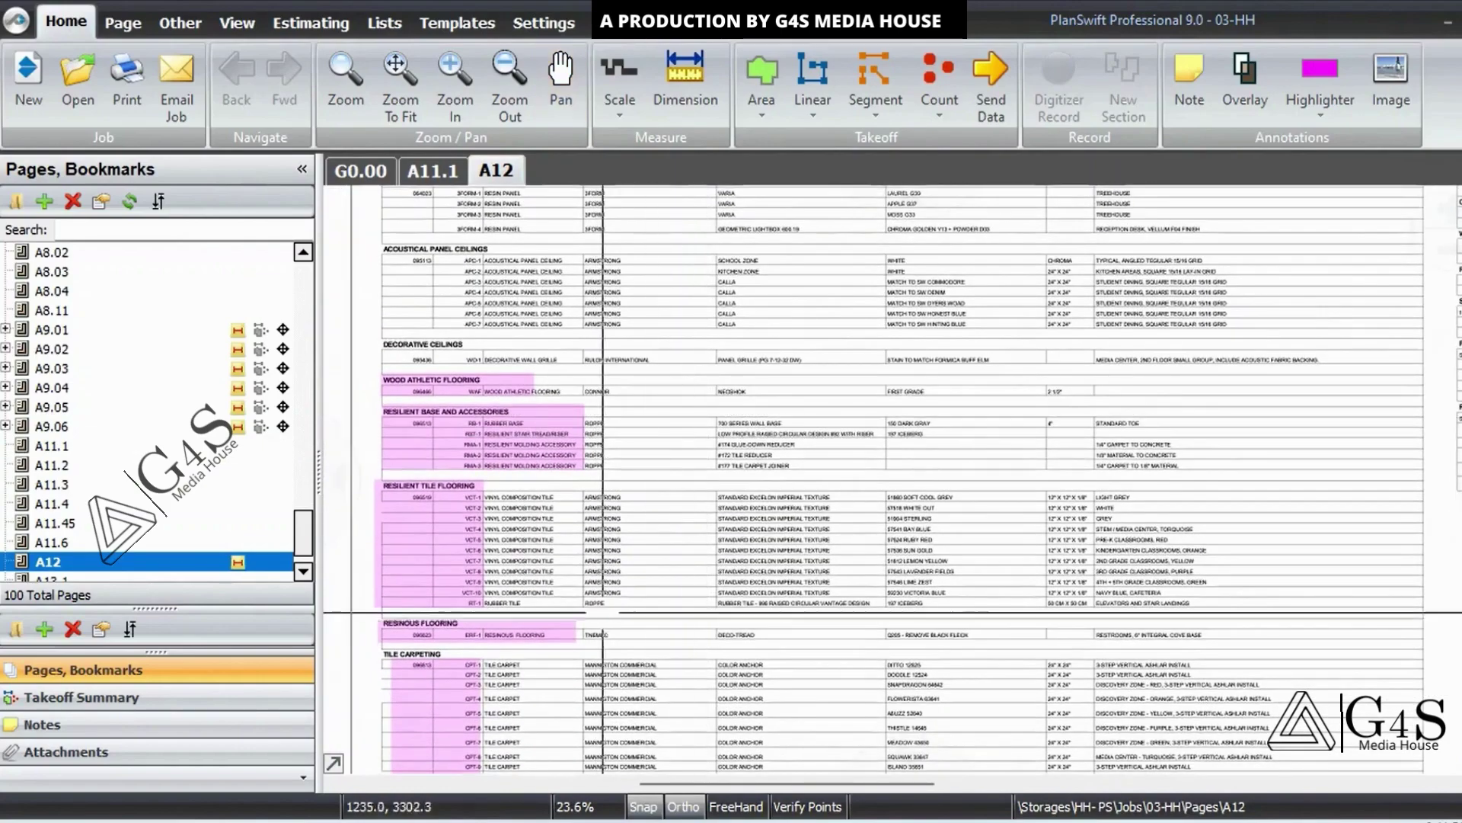
drag(602, 611, 771, 426)
scroll(733, 390, up, 1)
scroll(505, 273, up, 2)
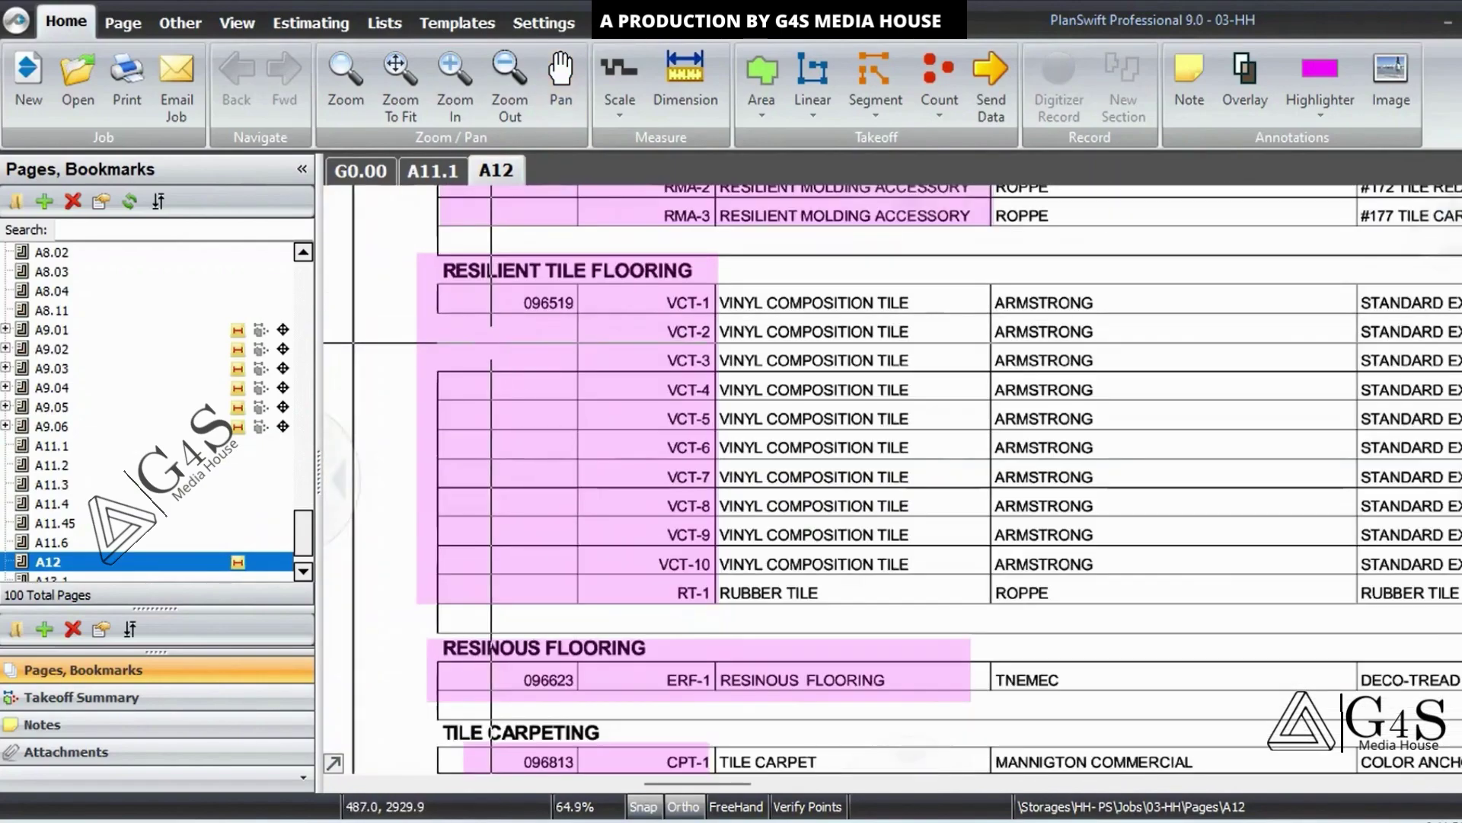
drag(783, 272, 1099, 605)
drag(975, 377, 907, 419)
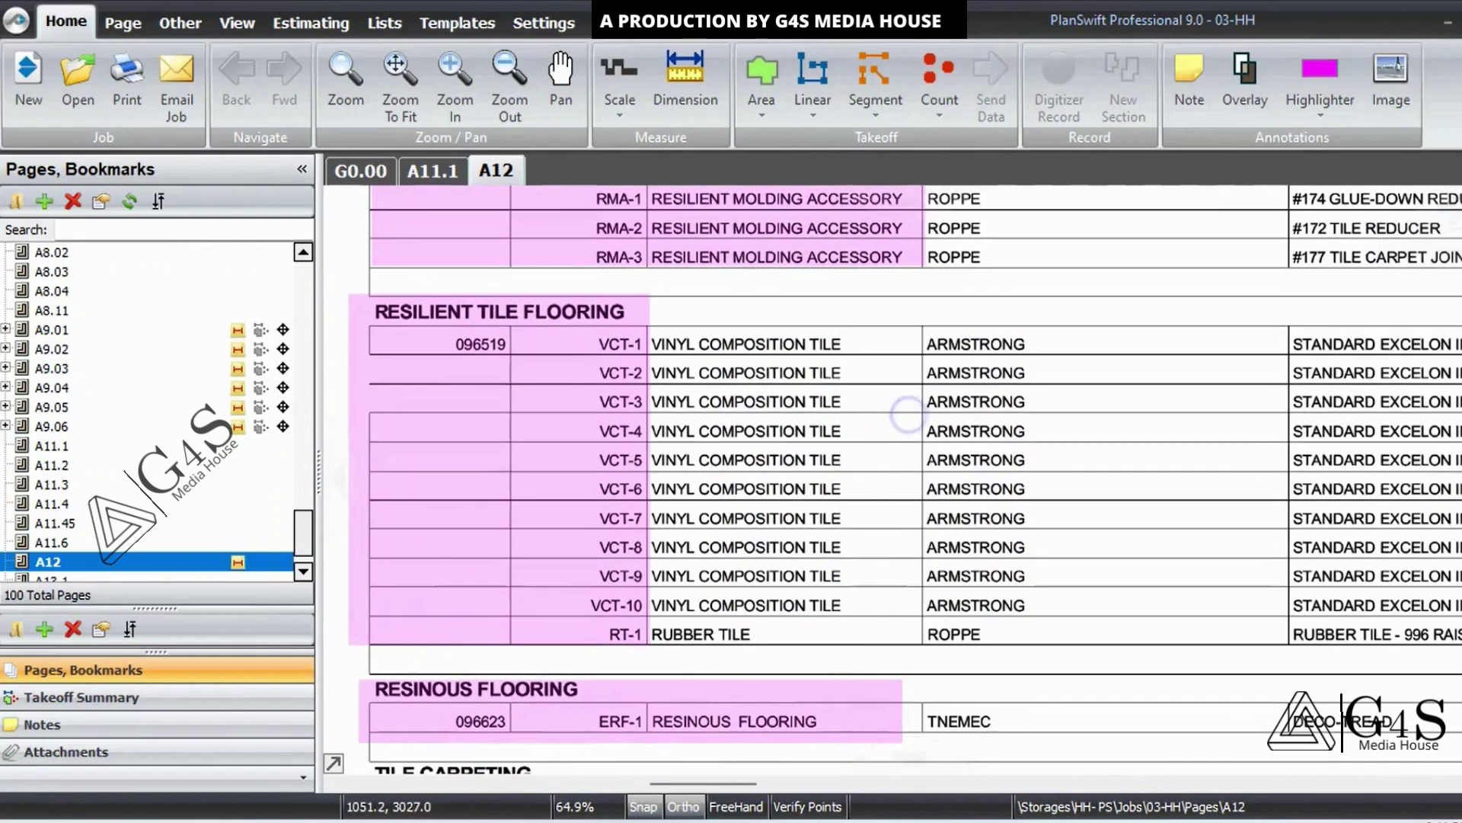
drag(717, 389, 870, 619)
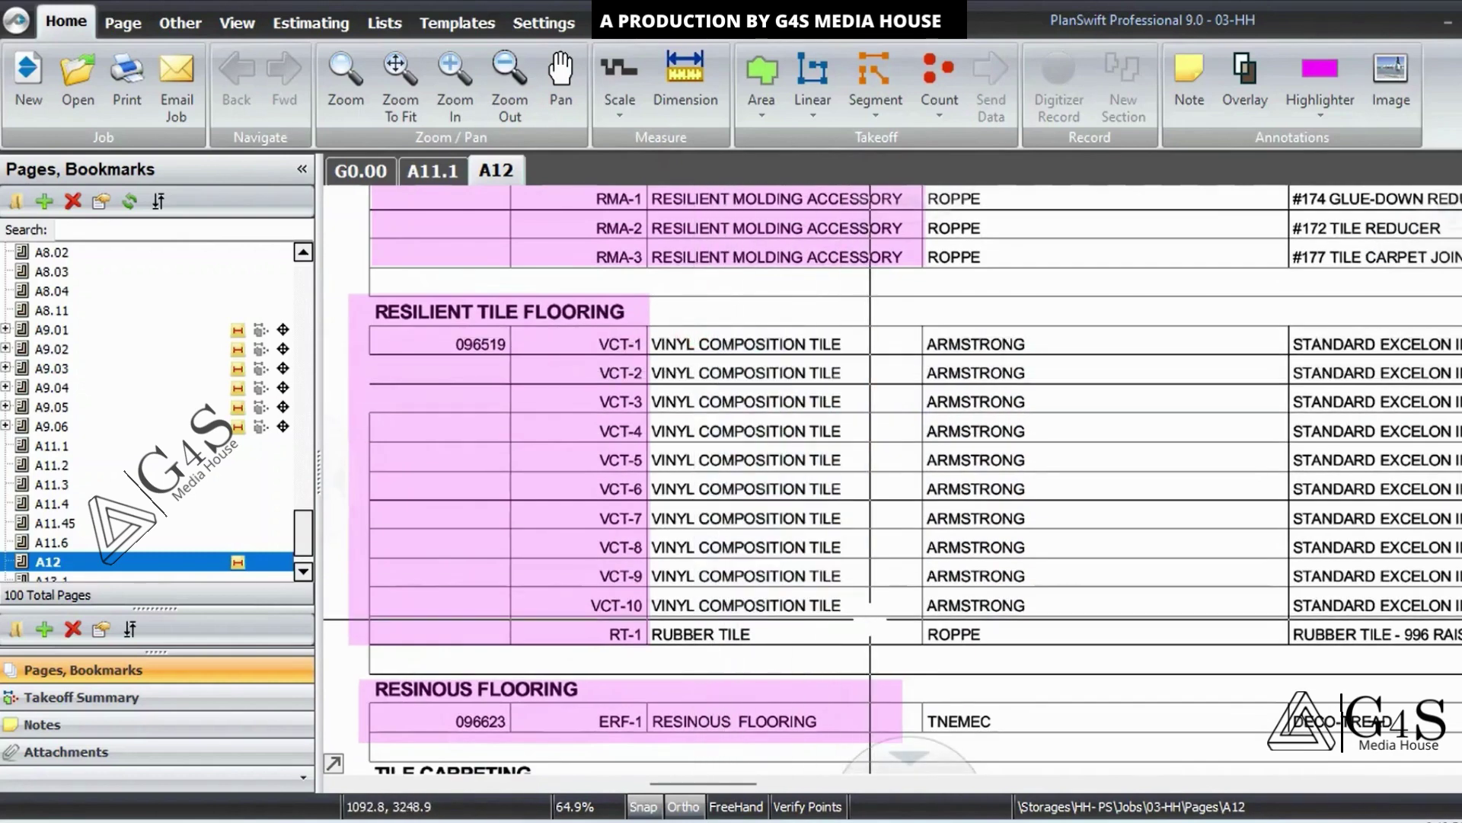
scroll(869, 619, up, 2)
scroll(861, 564, down, 2)
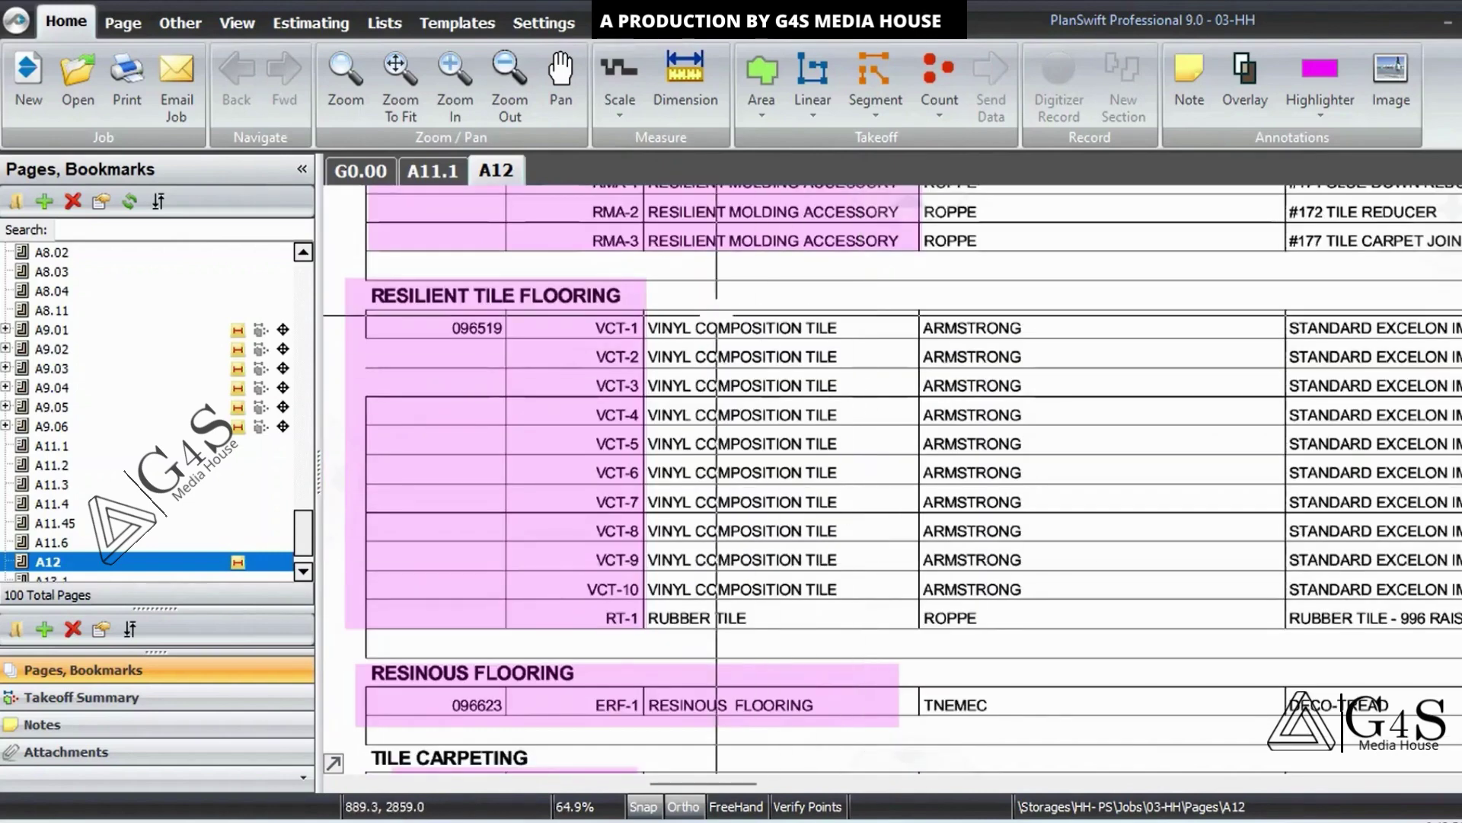
Step: Read the manufacturer, style and colour columns for the VCT entries in the A12 Resilient Tile Flooring section
drag(897, 299, 1055, 601)
mouse_move(1200, 623)
mouse_down()
mouse_move(1017, 654)
mouse_move(616, 653)
mouse_up()
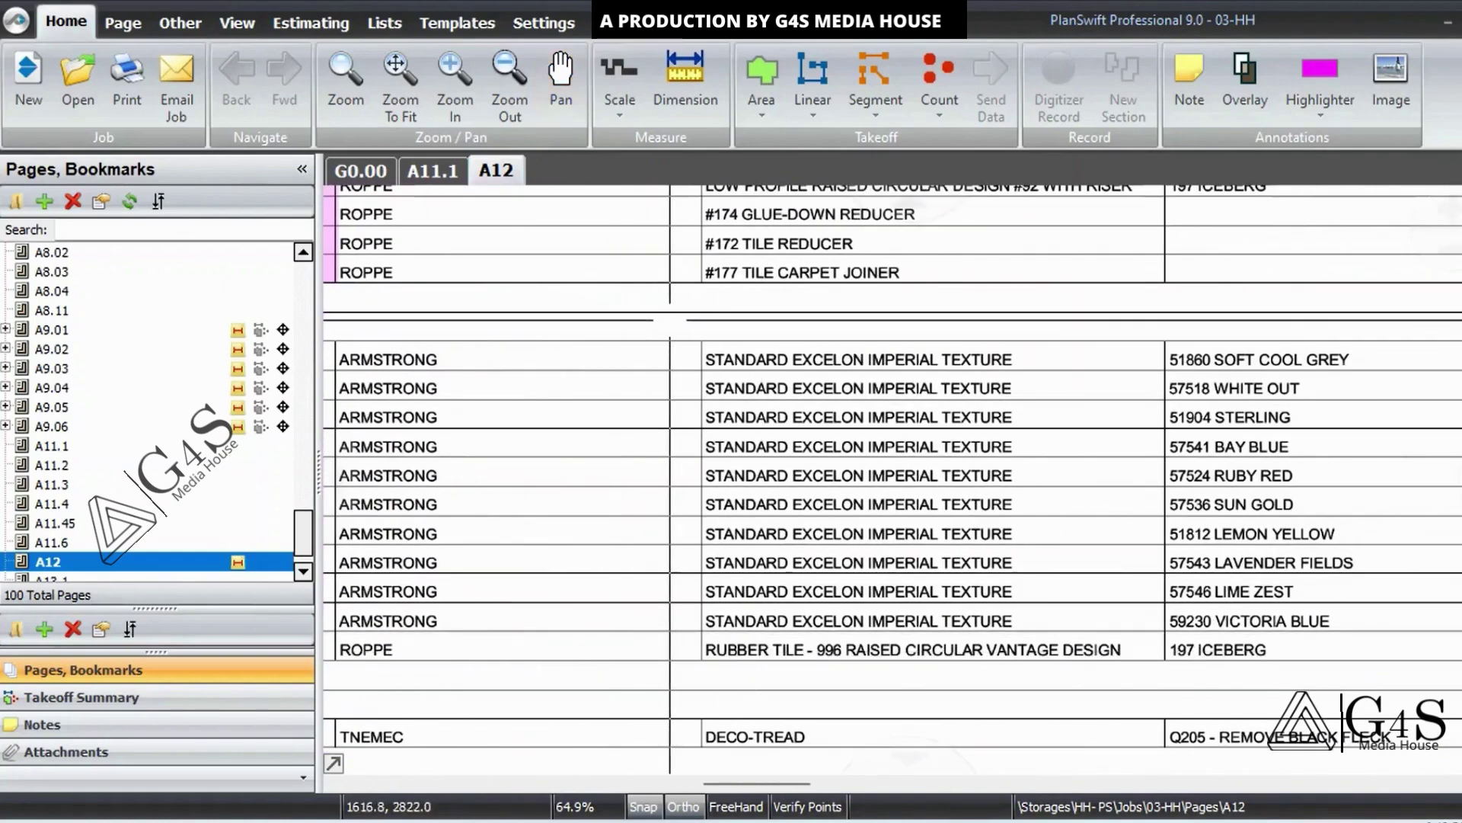
drag(668, 328, 1051, 631)
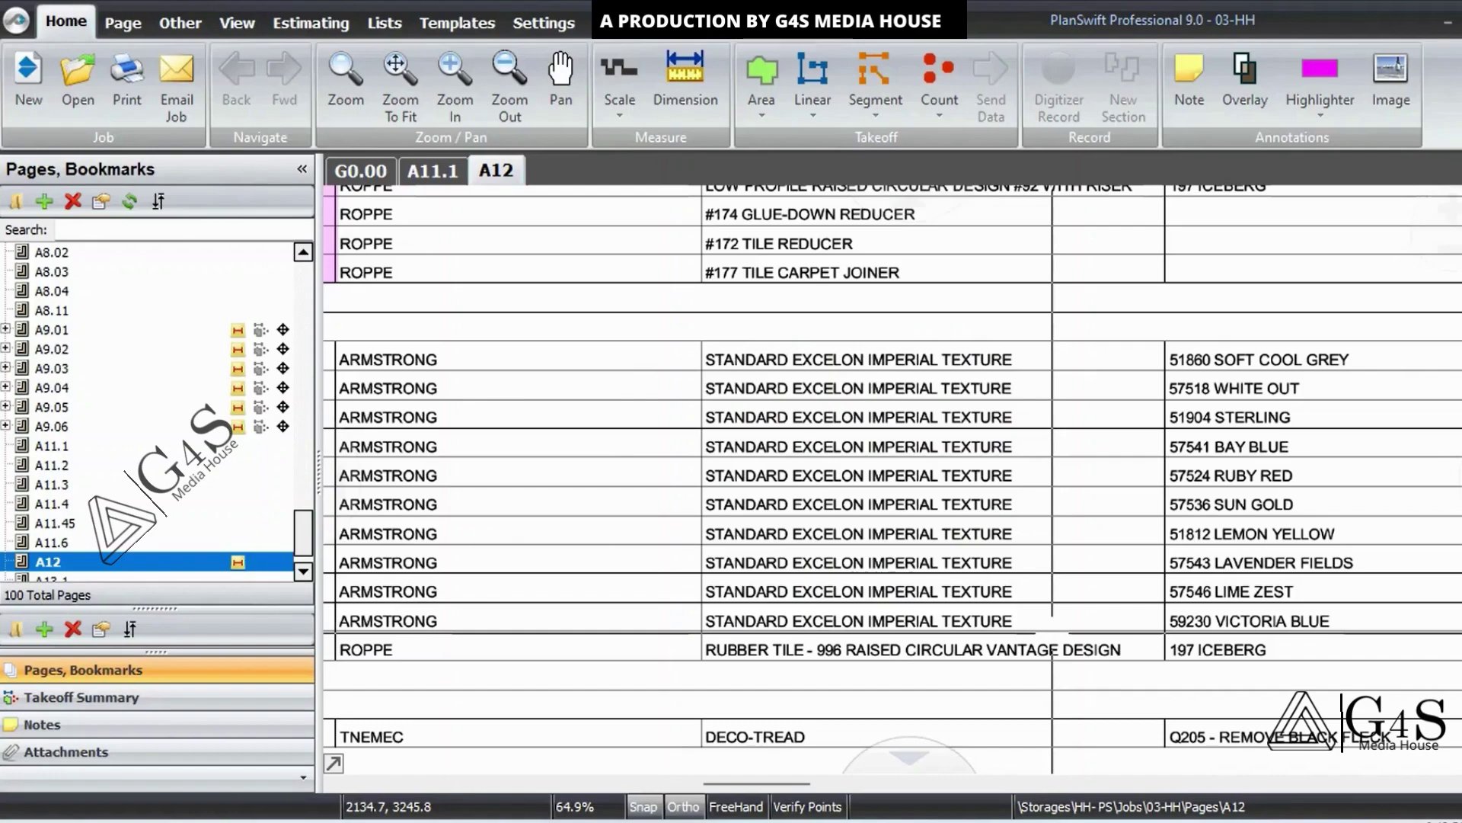
drag(1069, 637, 556, 659)
drag(1040, 565, 908, 525)
mouse_move(929, 318)
mouse_down()
mouse_move(990, 594)
mouse_move(1103, 622)
mouse_up()
Step: Examine the tile sizes and the room-use remarks listed for each VCT entry on A12
scroll(1103, 622, up, 1)
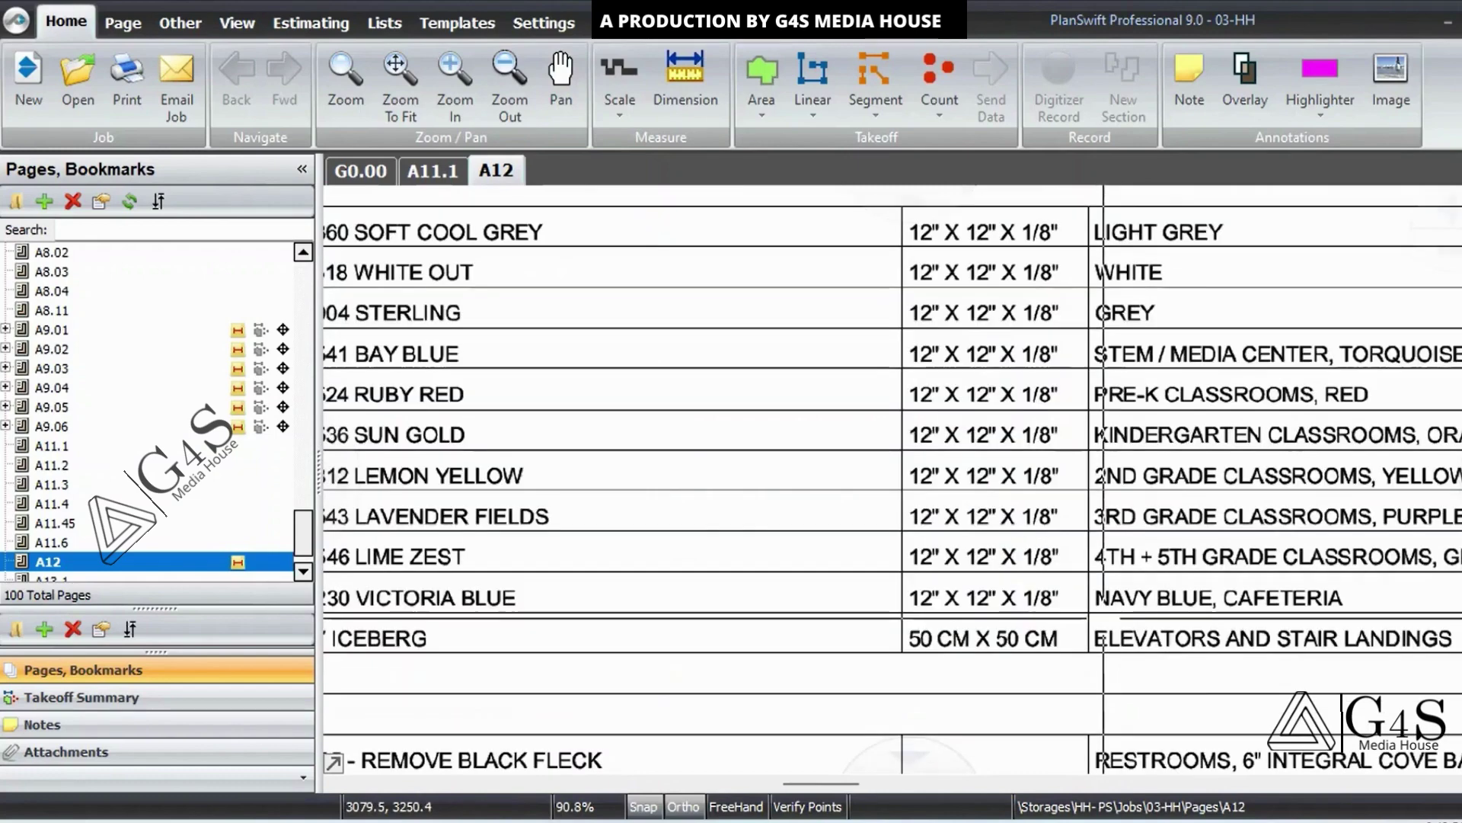
drag(1193, 562, 1129, 583)
drag(827, 224, 1030, 639)
drag(886, 254, 1151, 655)
drag(867, 243, 1042, 286)
drag(848, 292, 1016, 332)
drag(862, 328, 1015, 371)
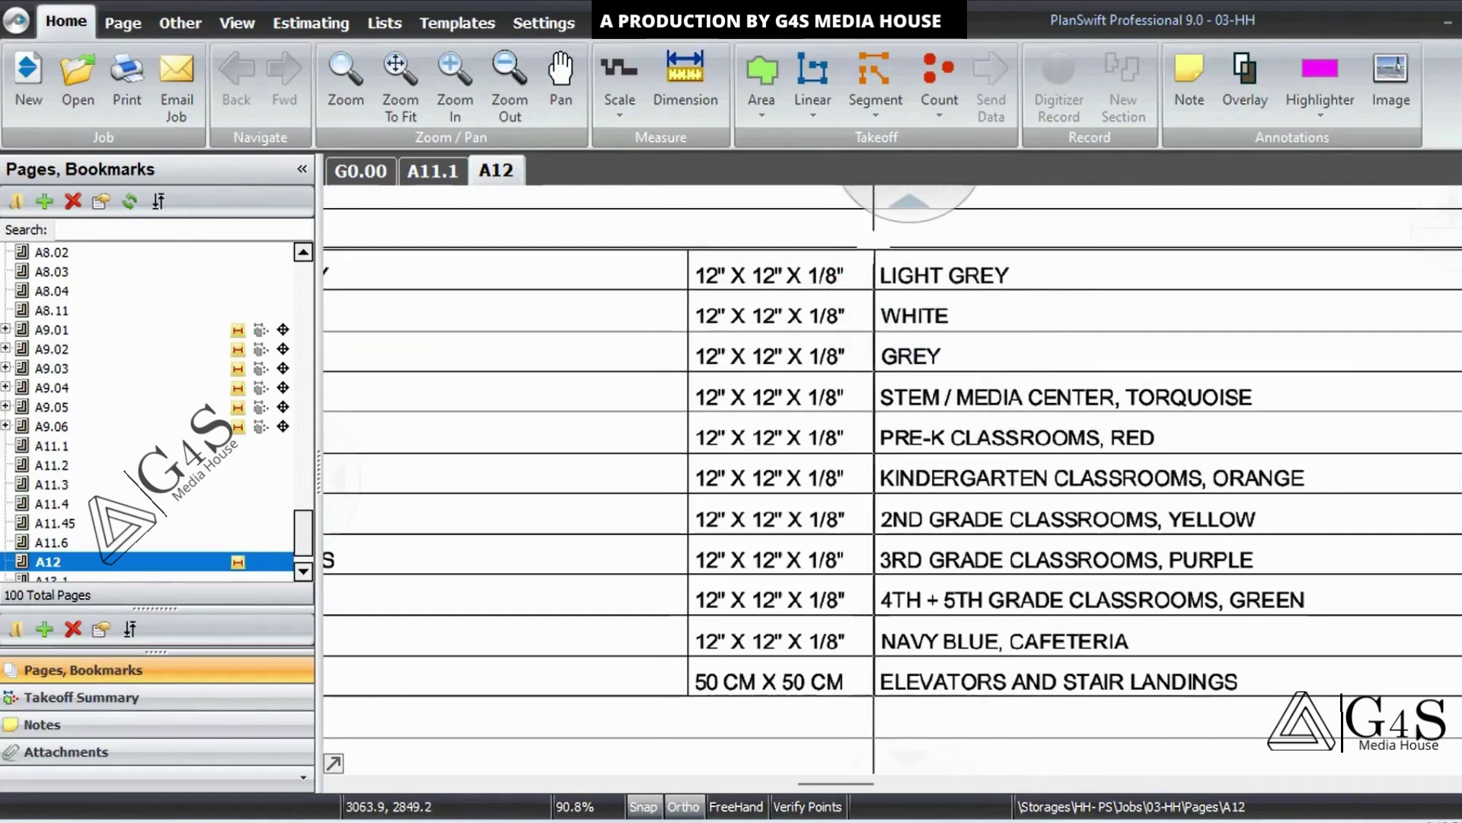
drag(876, 248, 1388, 696)
Step: Review the VCT rows from type code to remarks alongside the neighbouring flooring sections of the A12 schedule
scroll(1121, 484, down, 5)
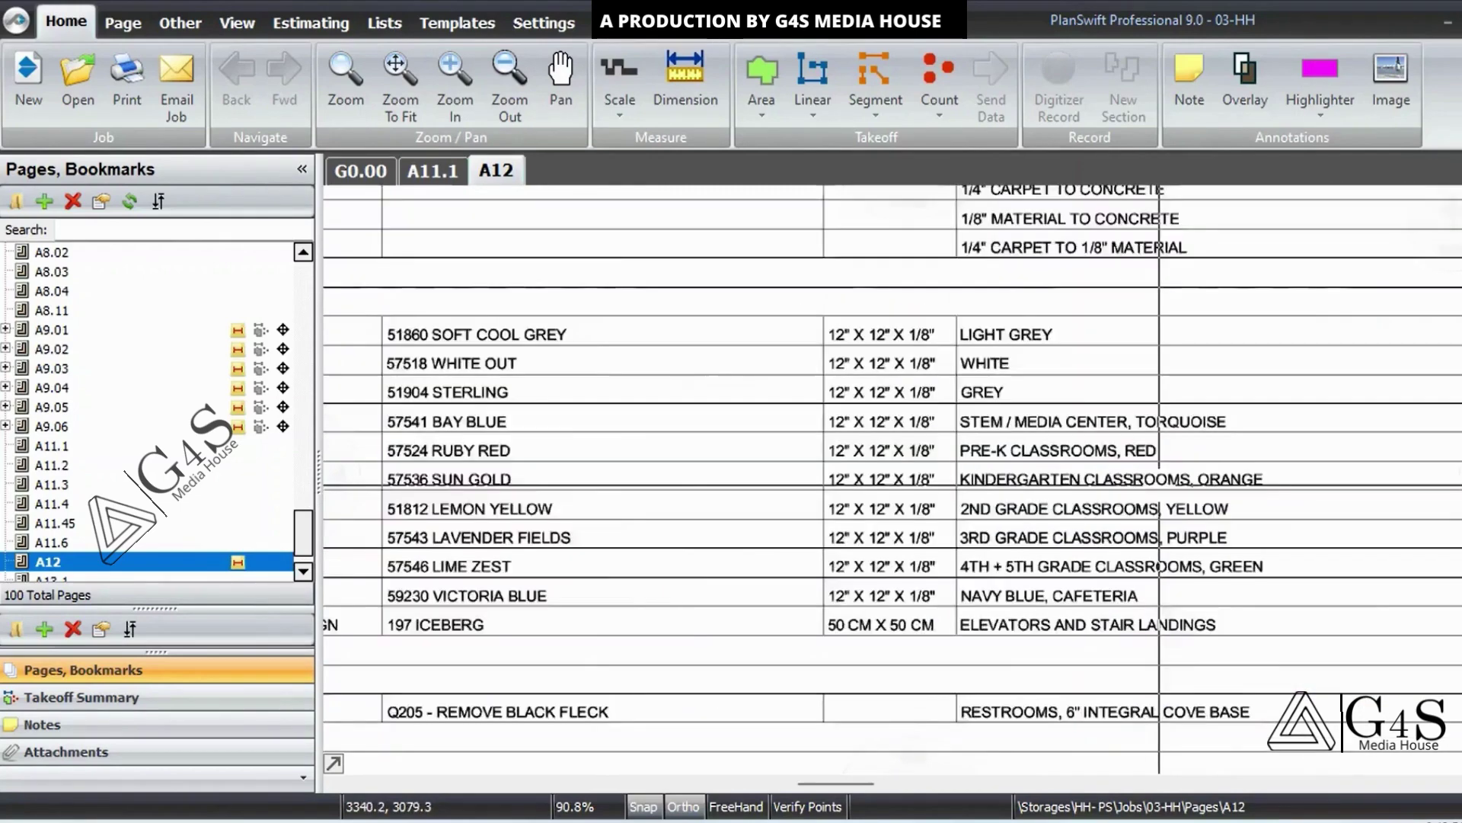
drag(715, 581, 946, 525)
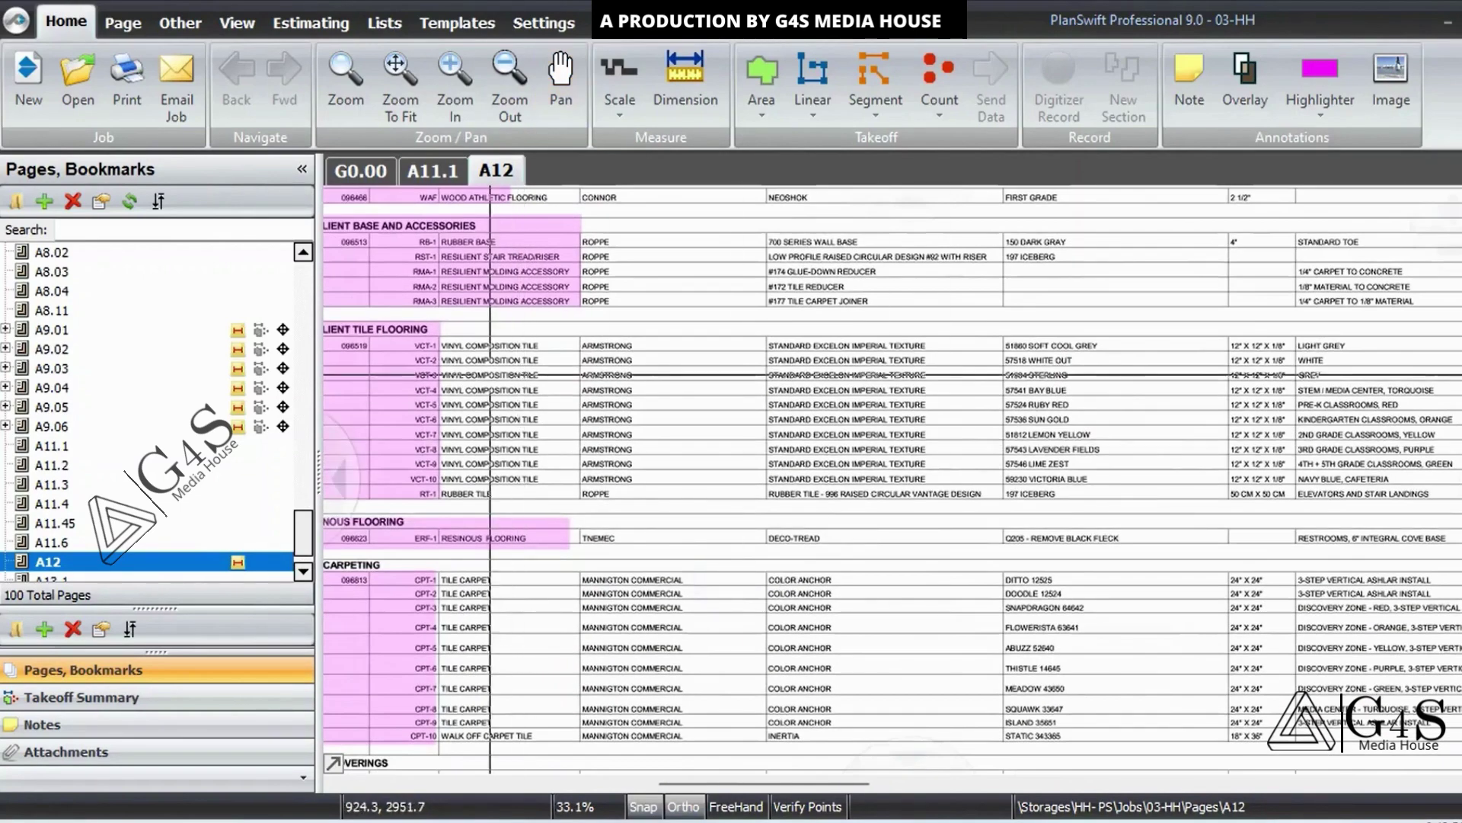
scroll(521, 457, up, 2)
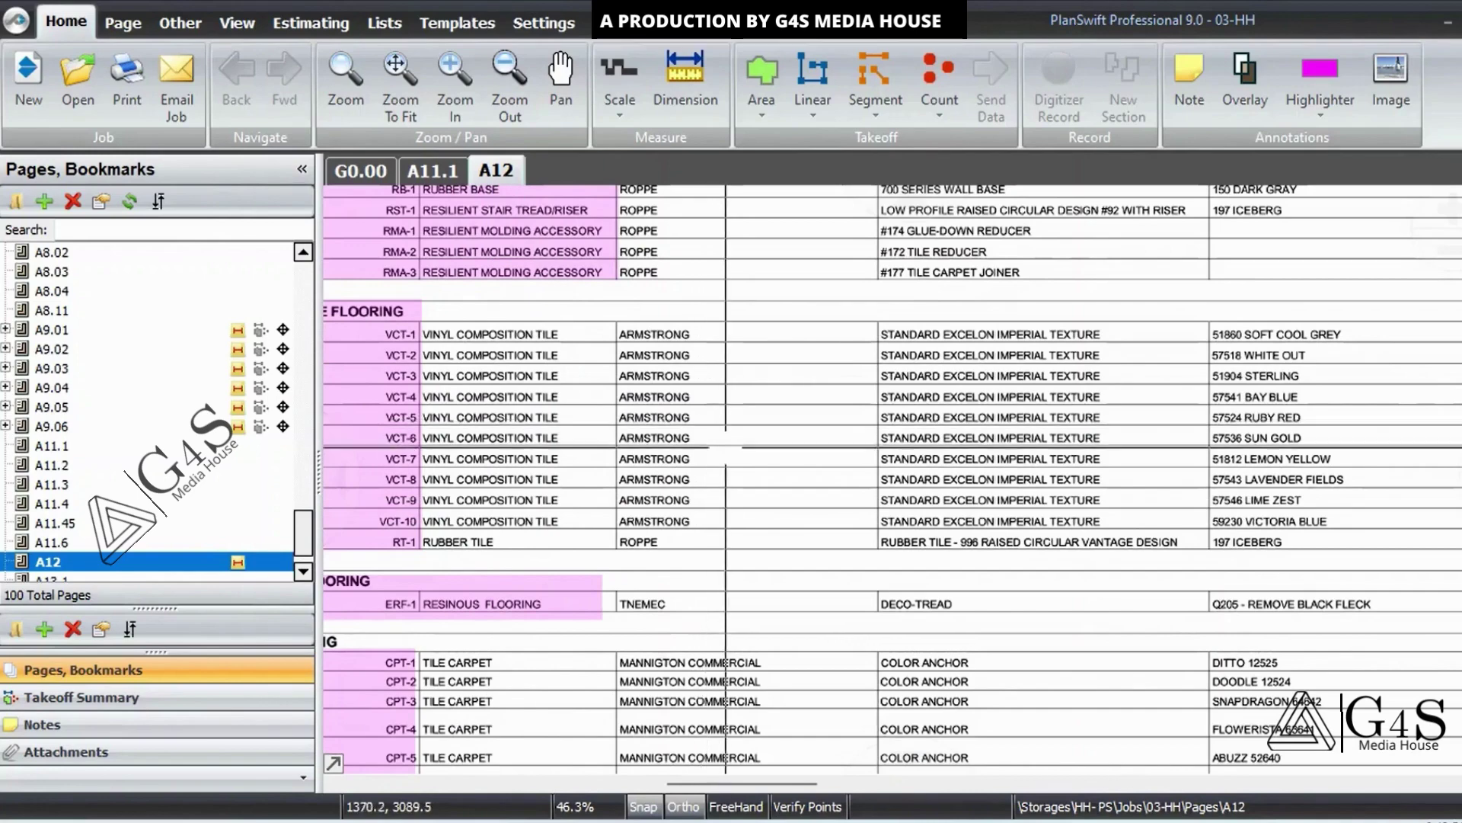
drag(1328, 564, 1127, 594)
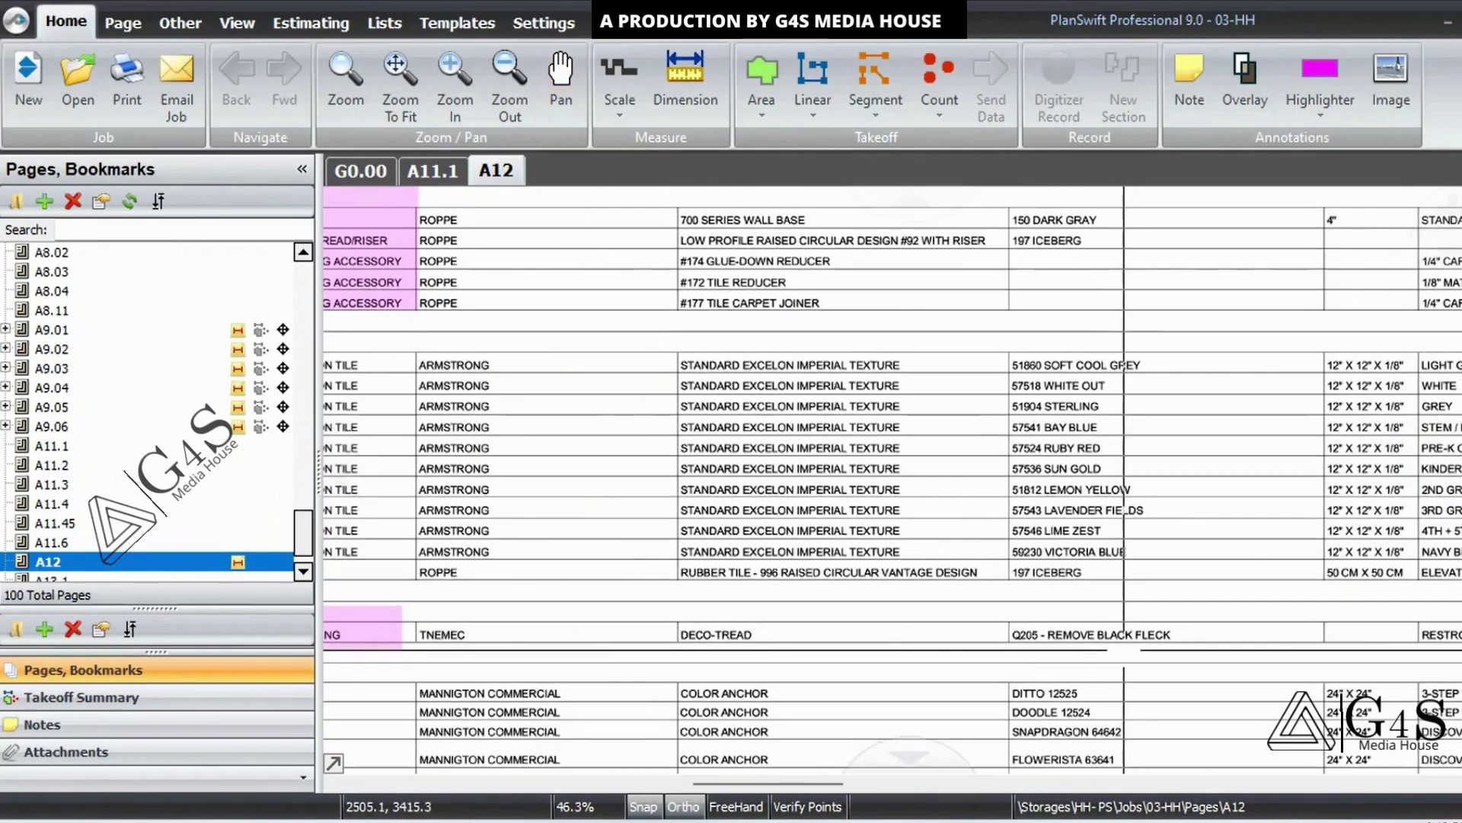
scroll(875, 545, down, 1)
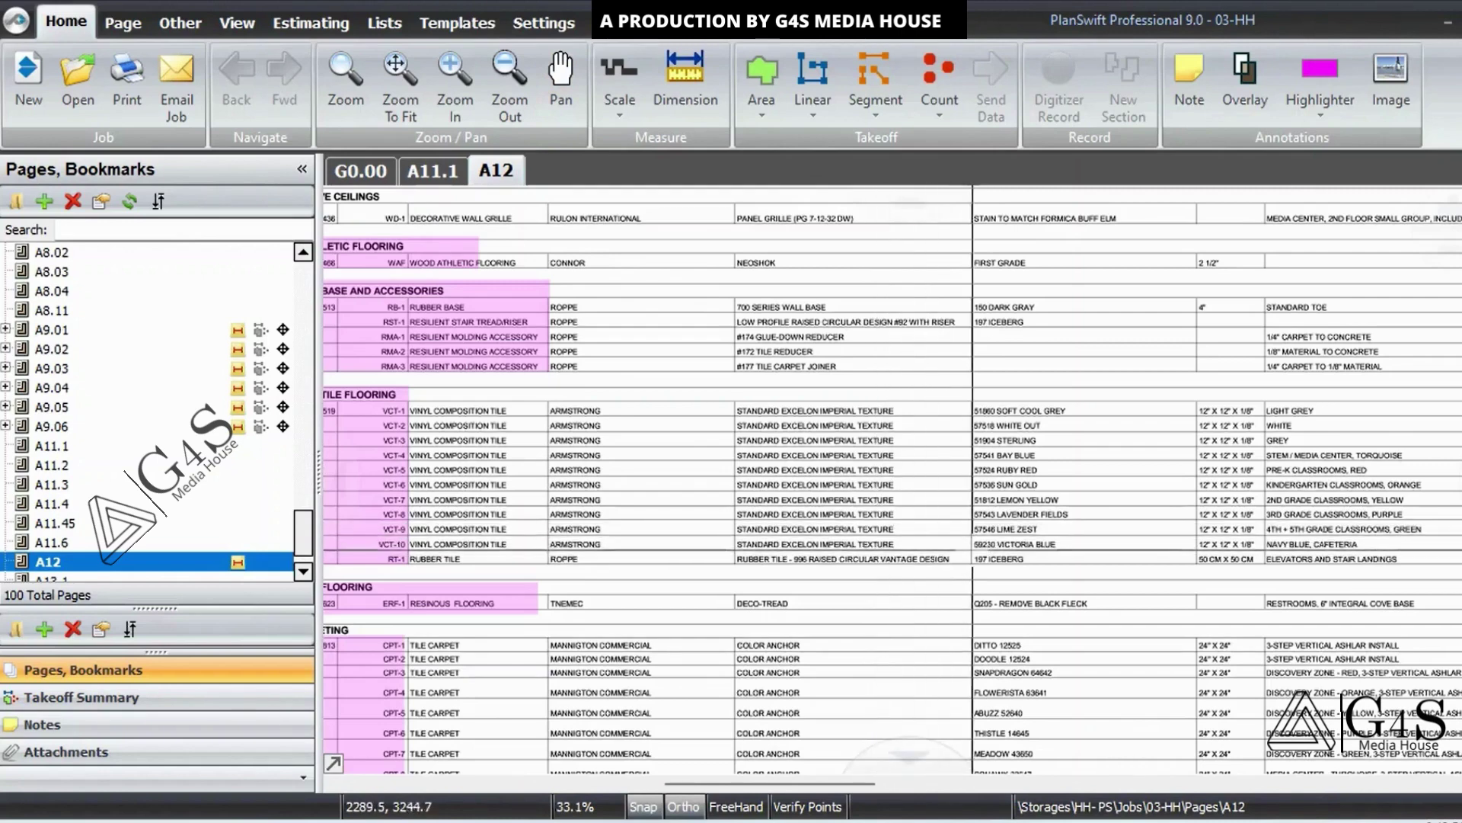
drag(495, 460, 714, 455)
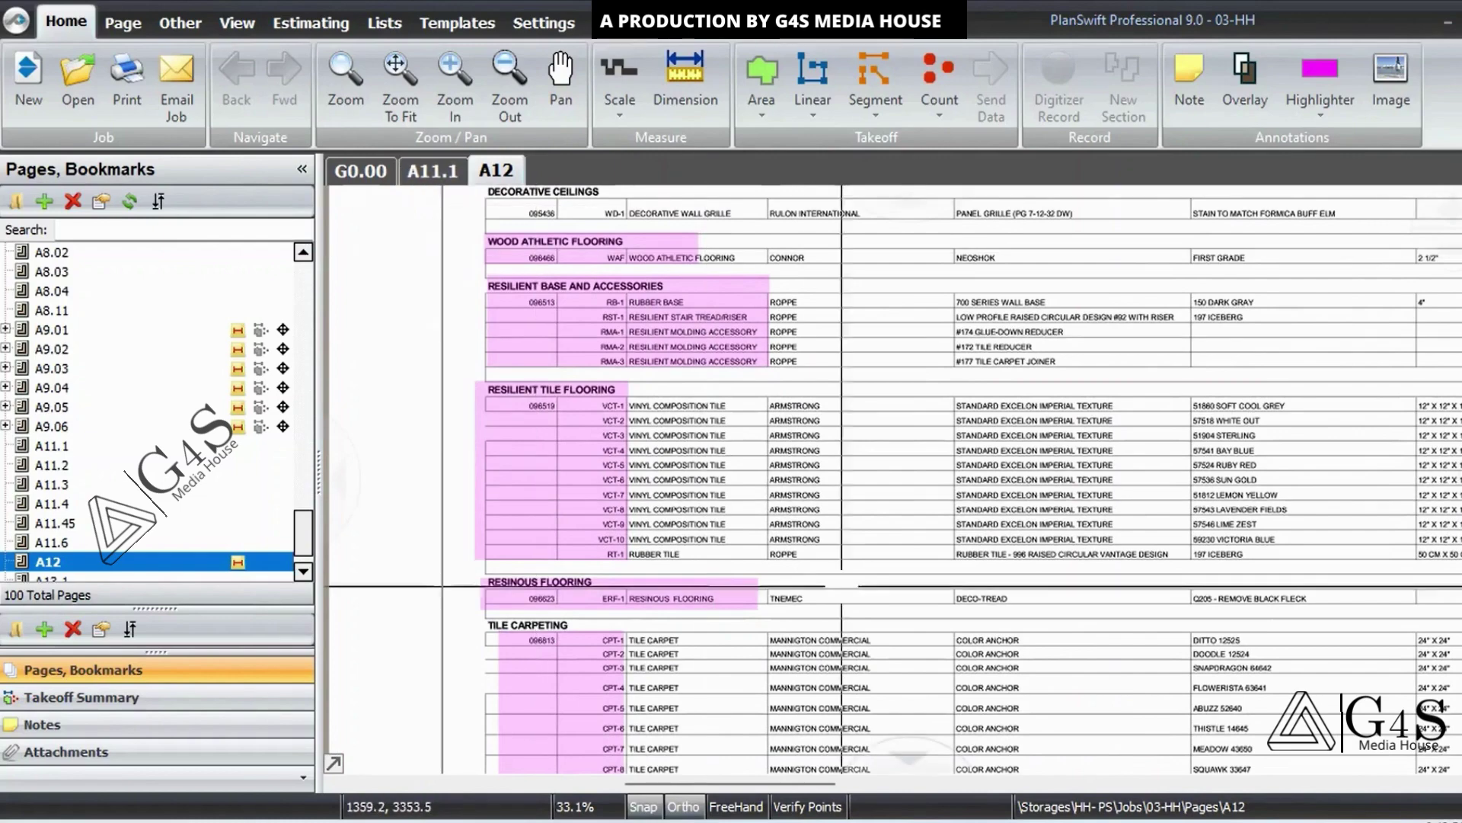
drag(878, 510, 823, 488)
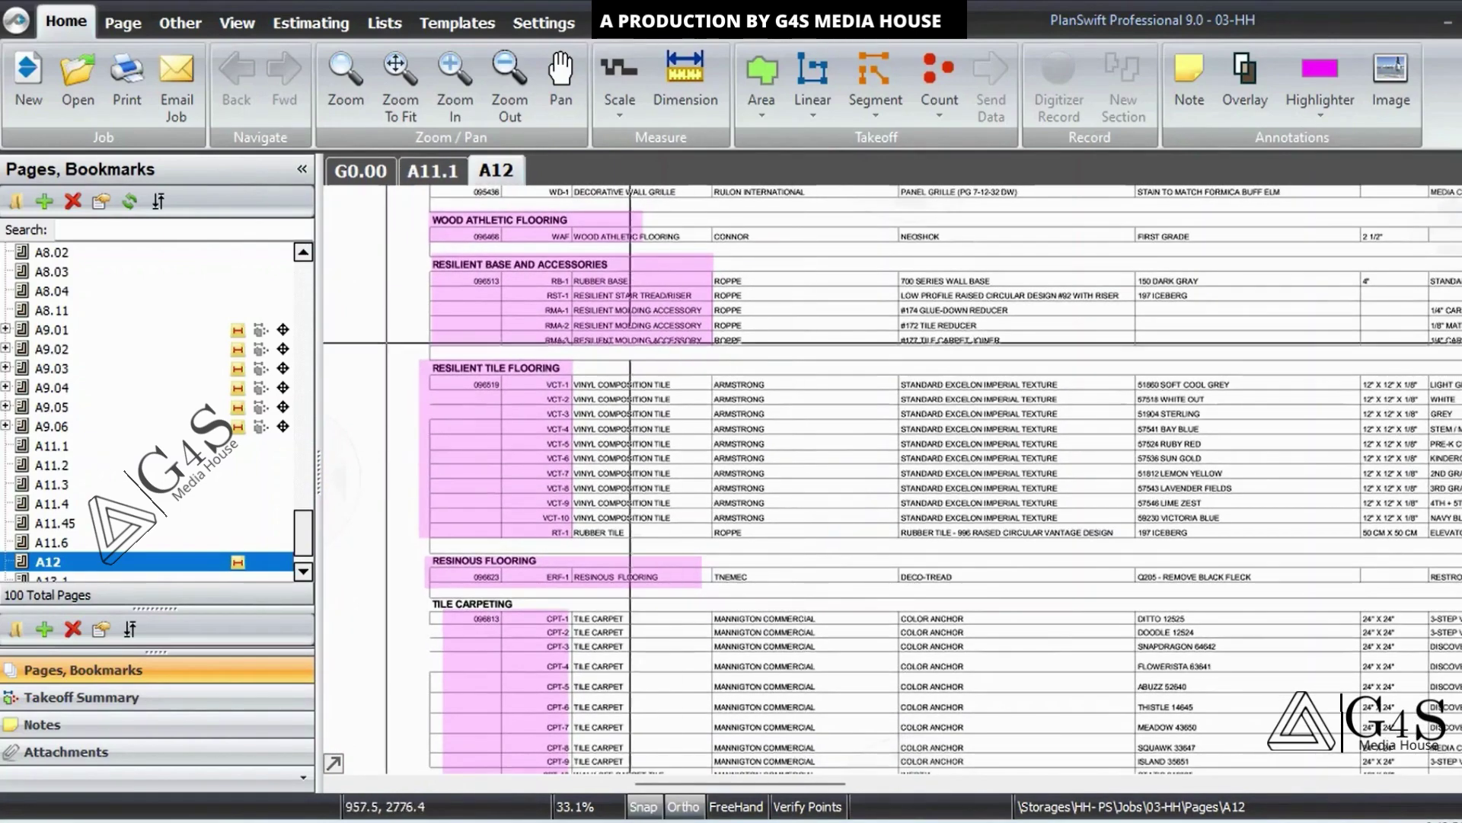
Step: Return to finish plan A11.1 and compare the VCT-1 and VCT-5 floor tags in Pre-K classrooms A103 and A104
click(433, 169)
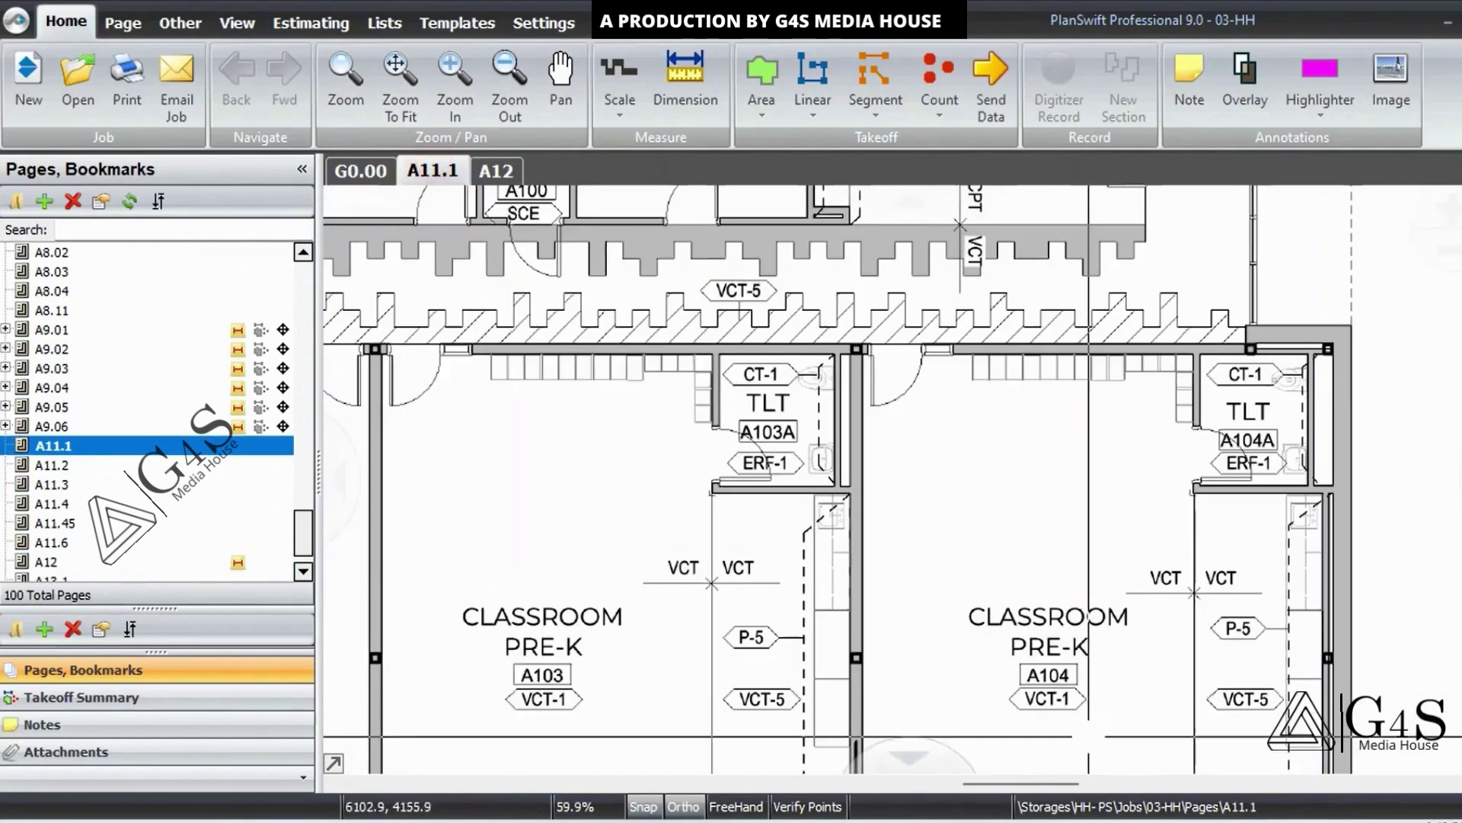
drag(1055, 748, 1022, 600)
scroll(1011, 535, down, 2)
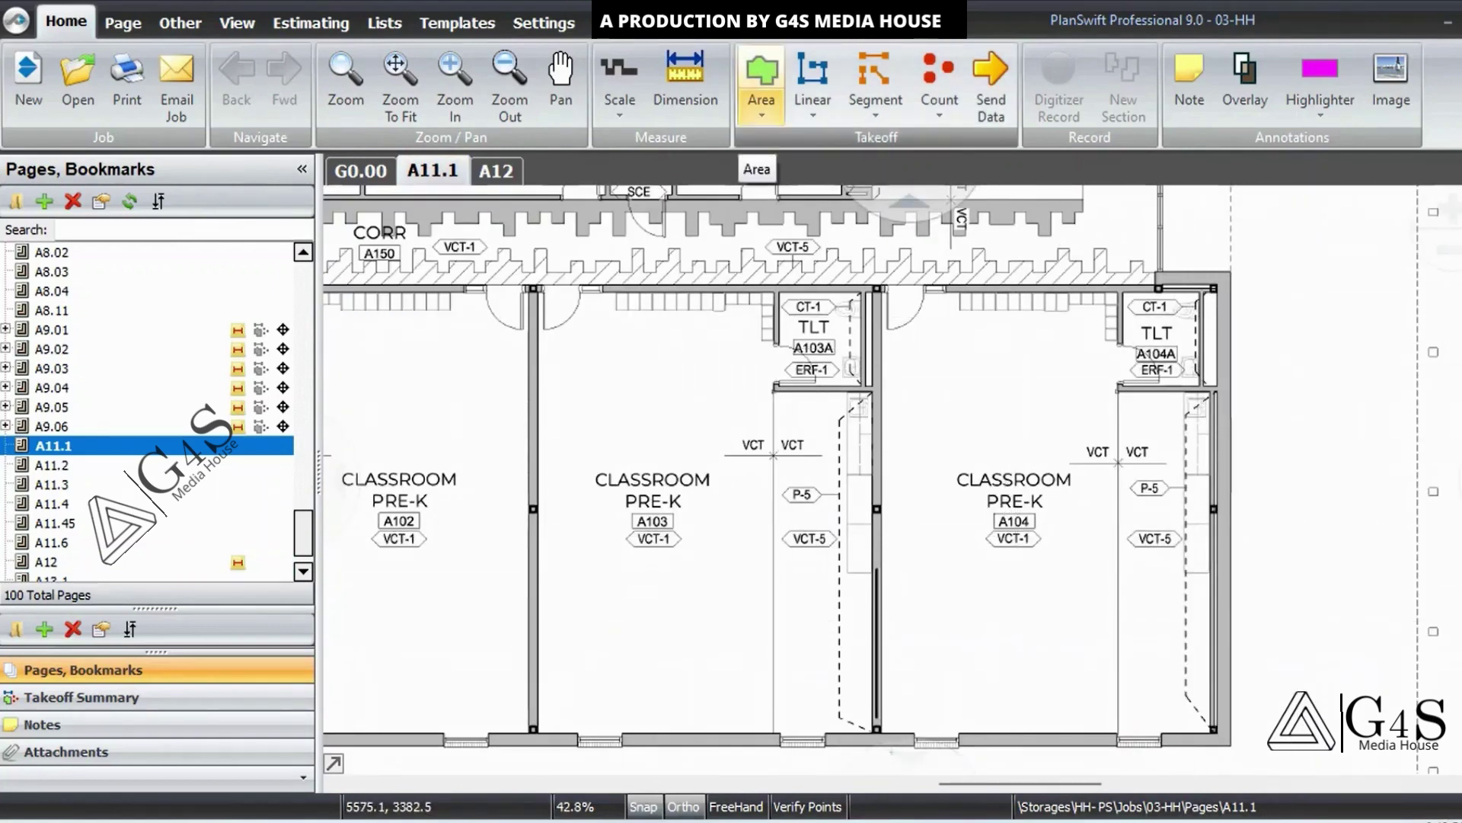
click(761, 107)
drag(1012, 522, 884, 435)
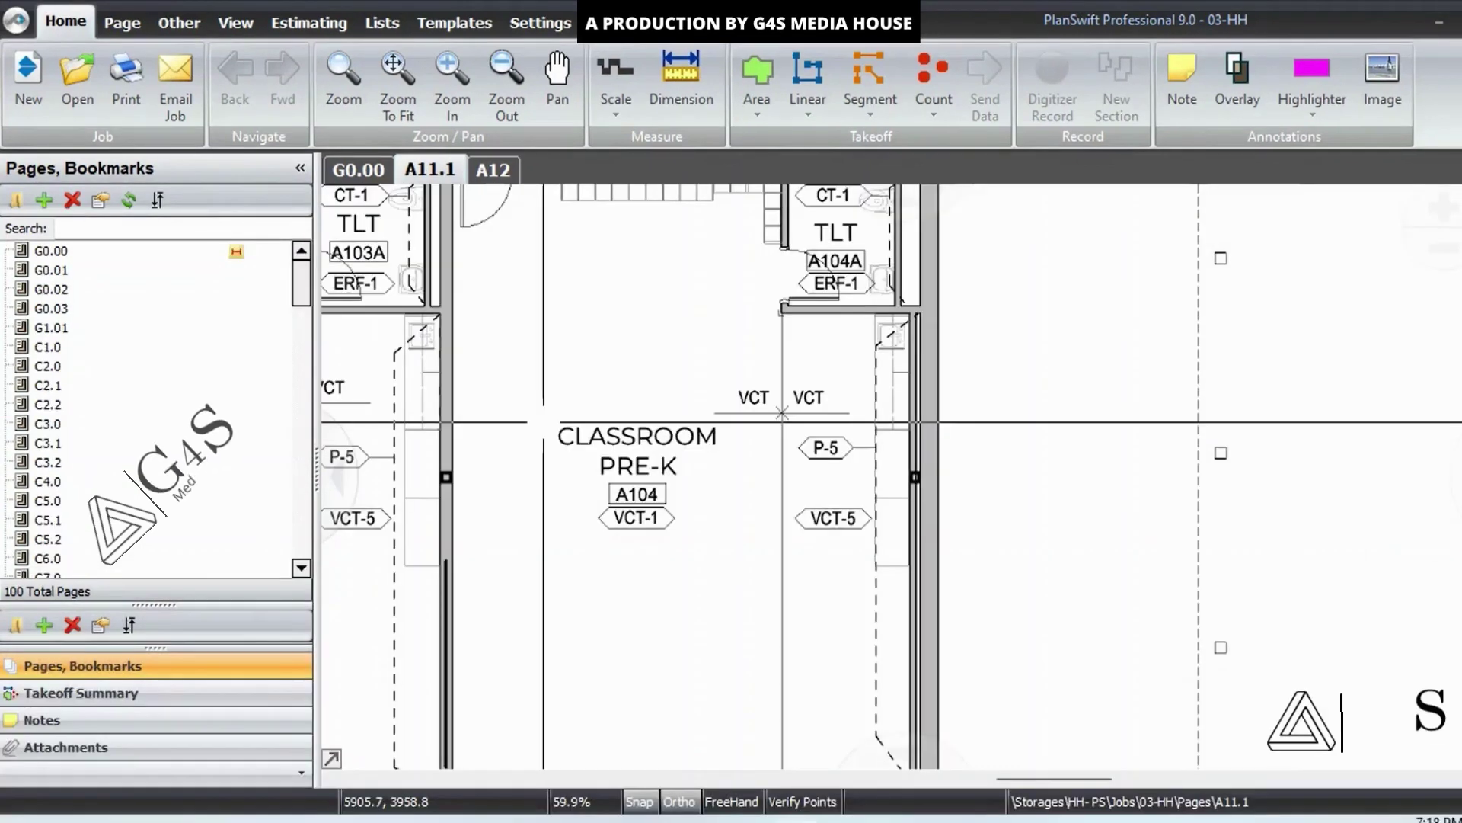
drag(581, 496, 694, 553)
right_click(744, 610)
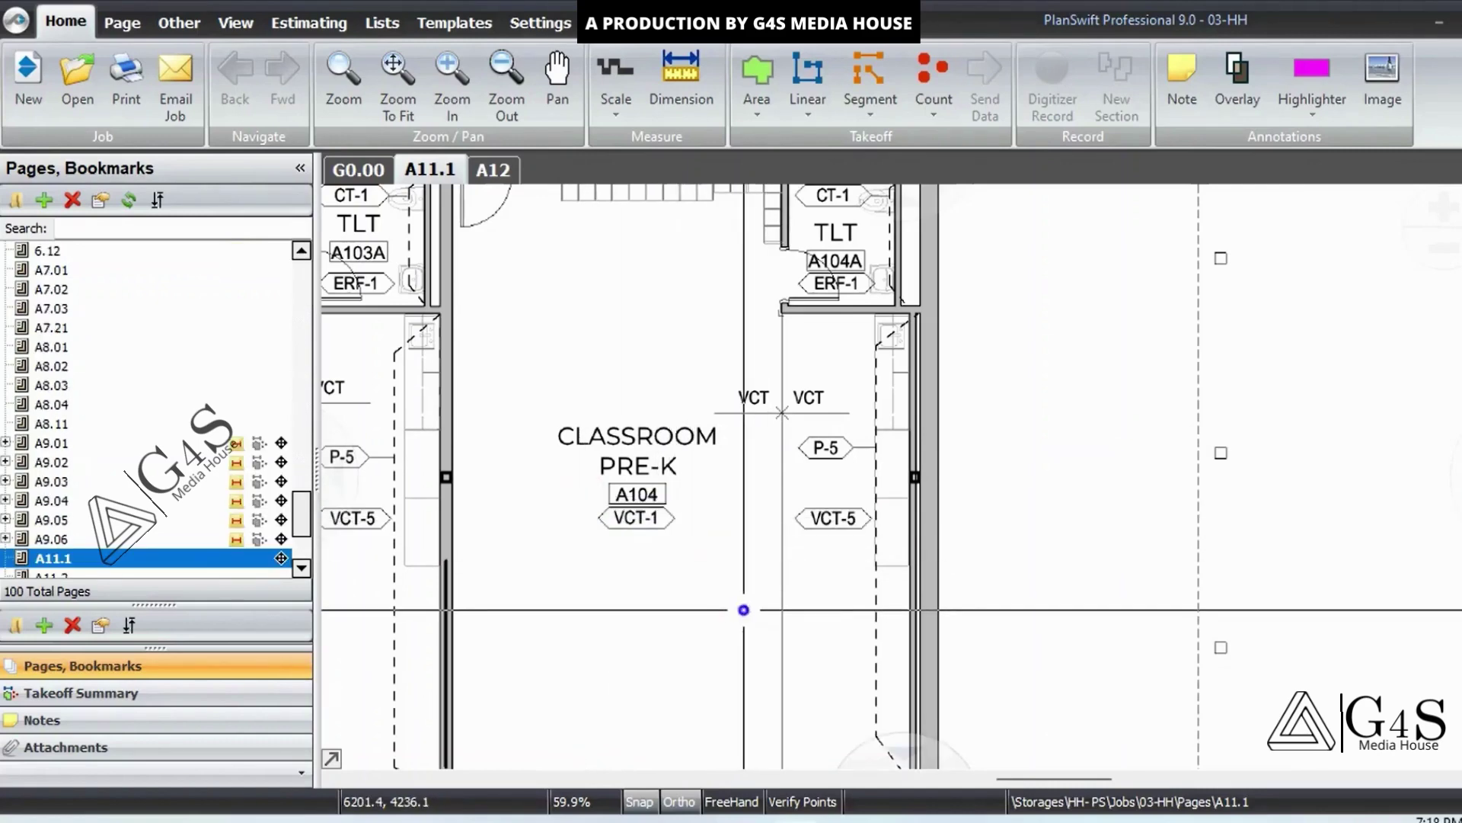
scroll(744, 609, down, 5)
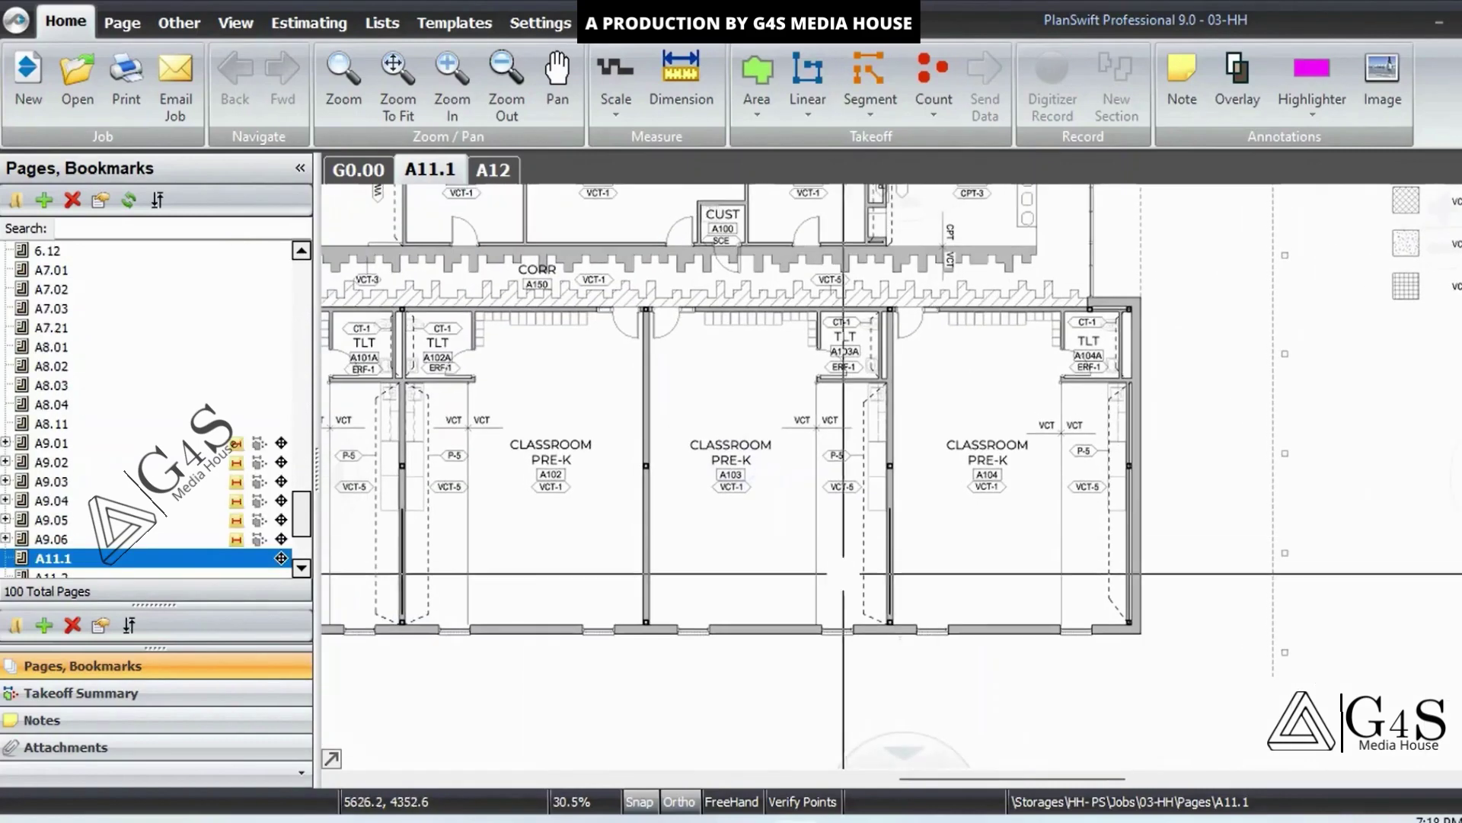
scroll(730, 465, up, 5)
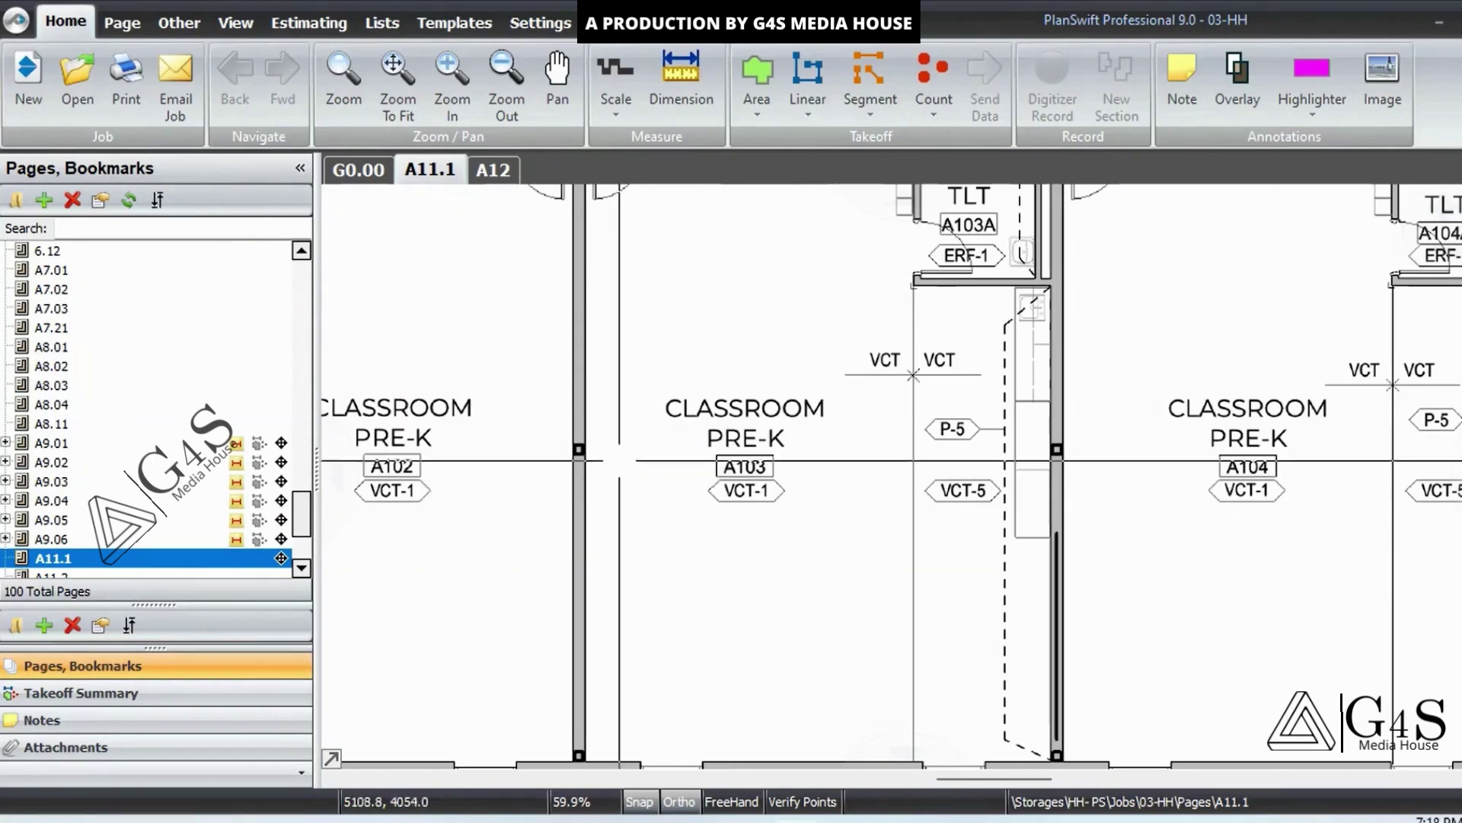
drag(657, 467, 862, 573)
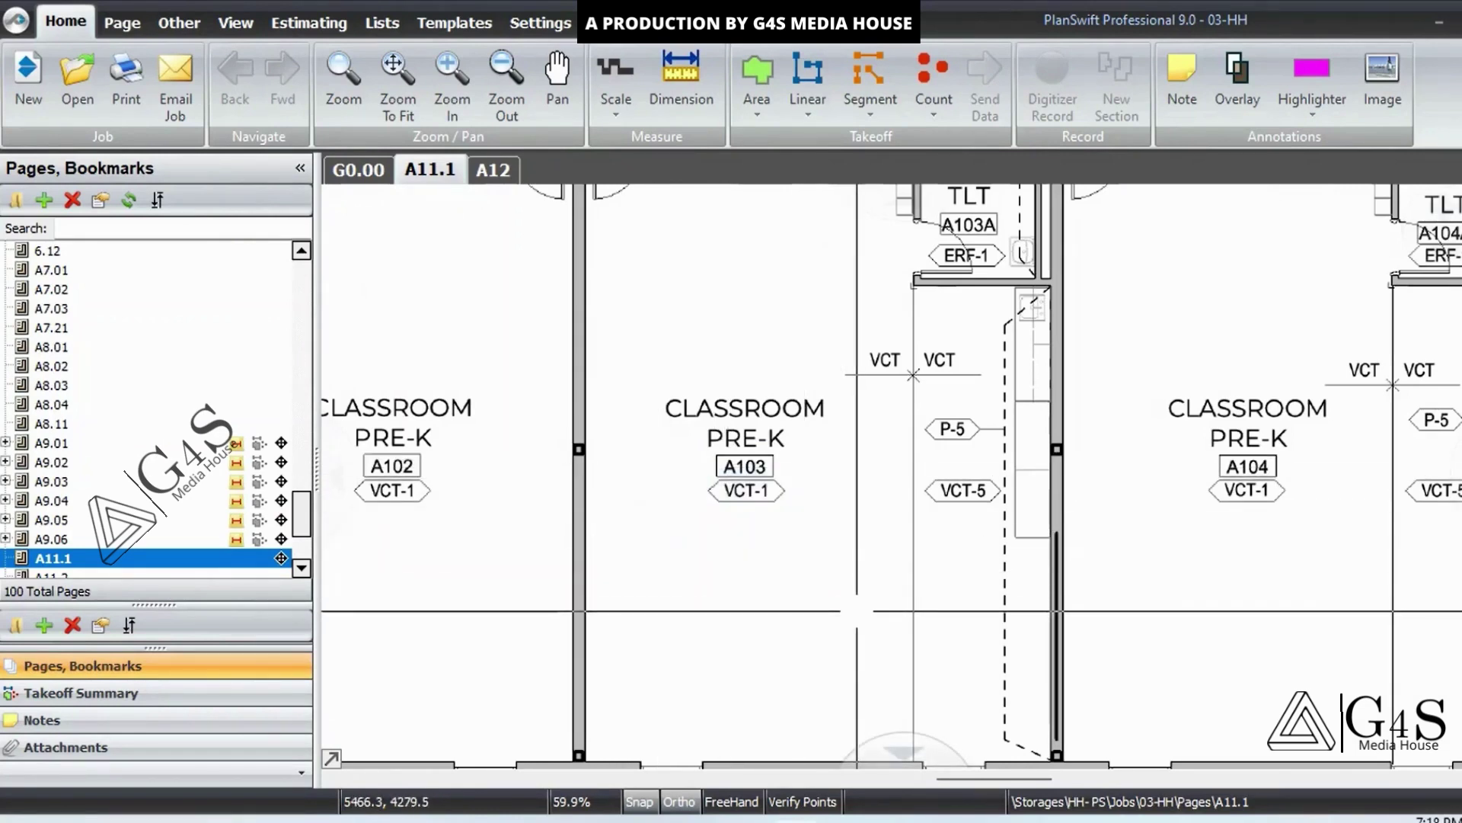
Step: Check the A12 schedule again for the VCT-1 and VCT-5 colours, tile sizes and assigned rooms
click(492, 169)
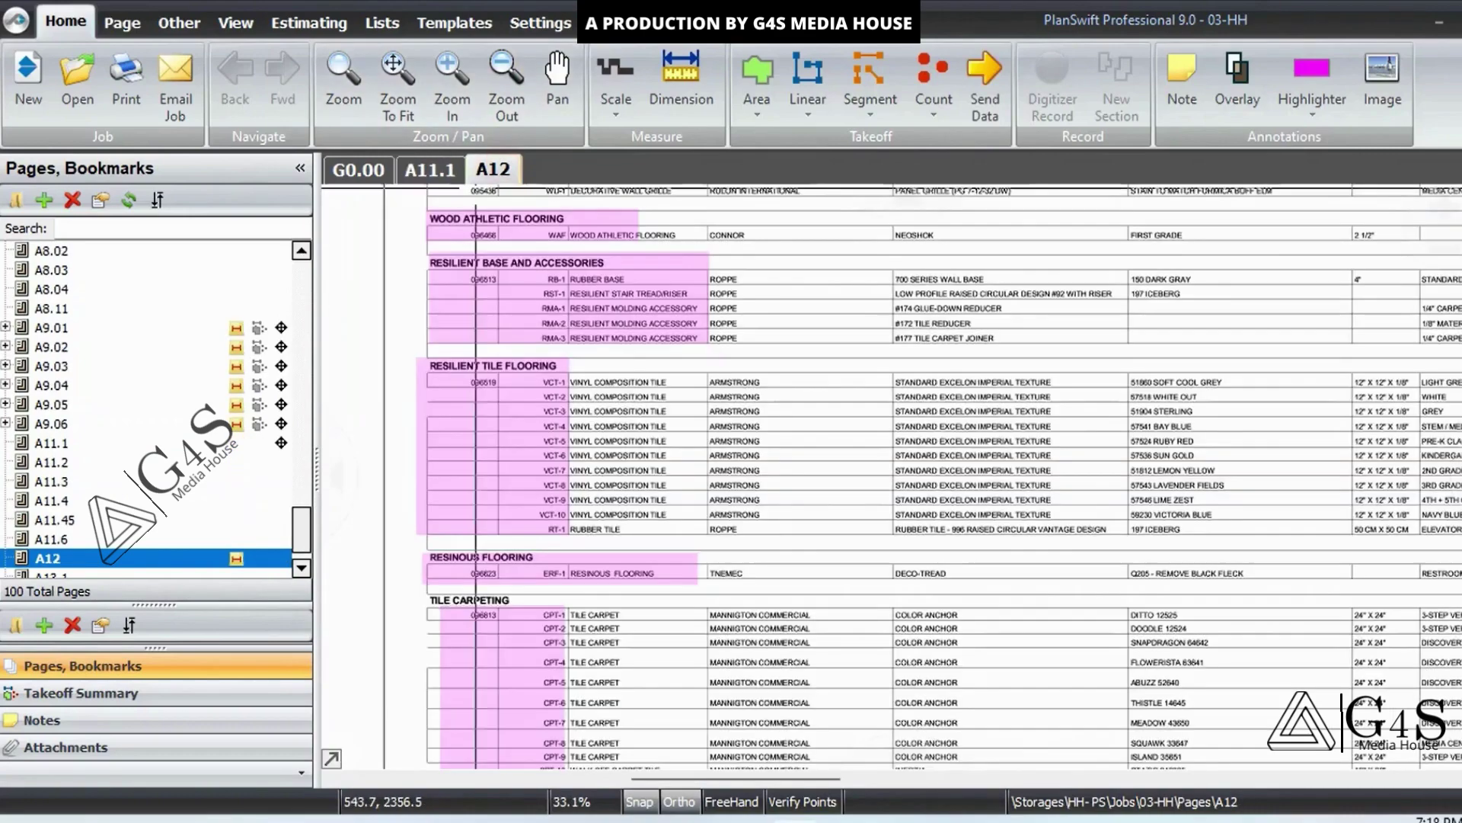
scroll(658, 577, up, 2)
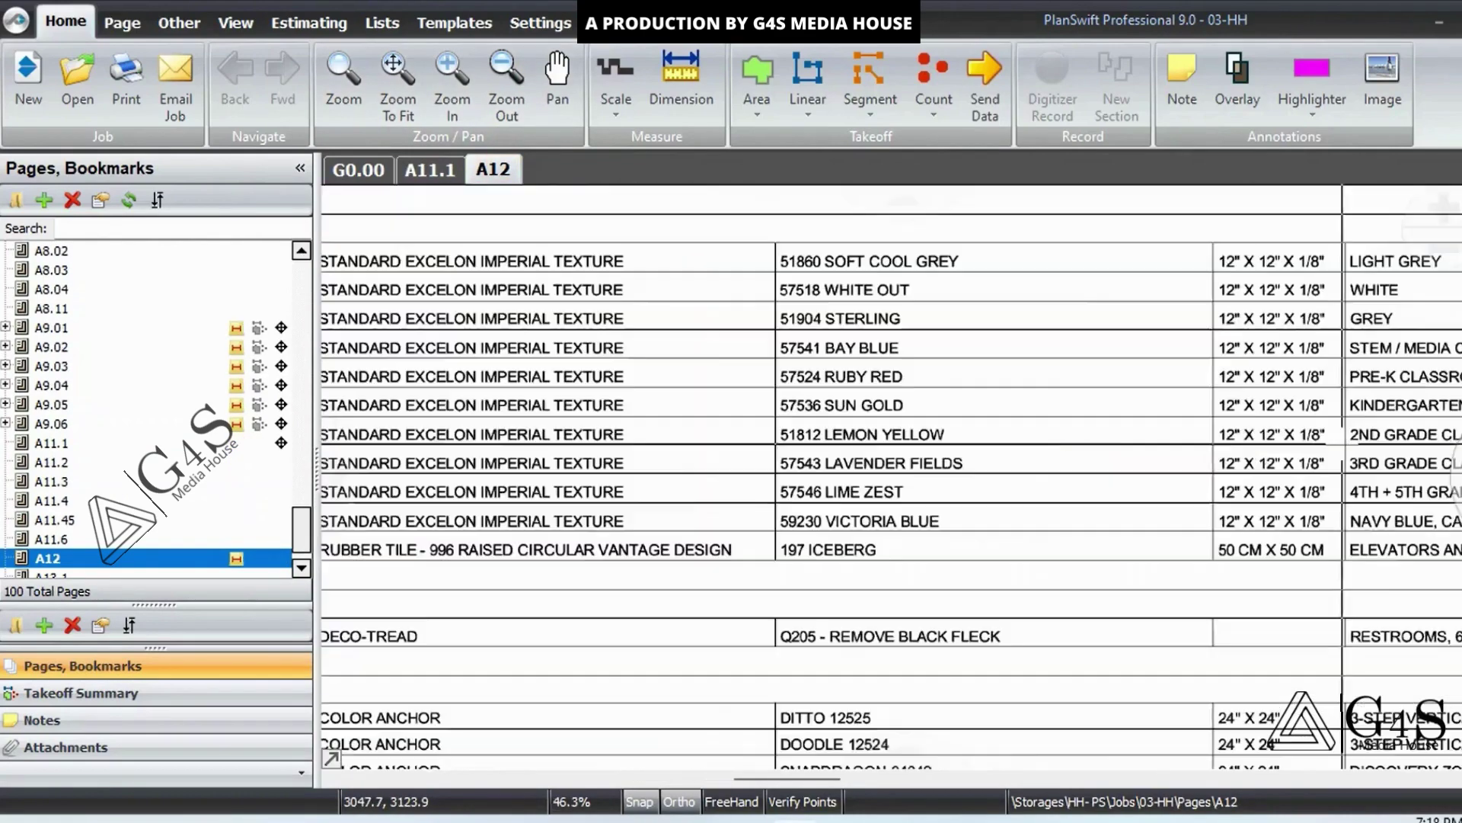
scroll(891, 384, down, 3)
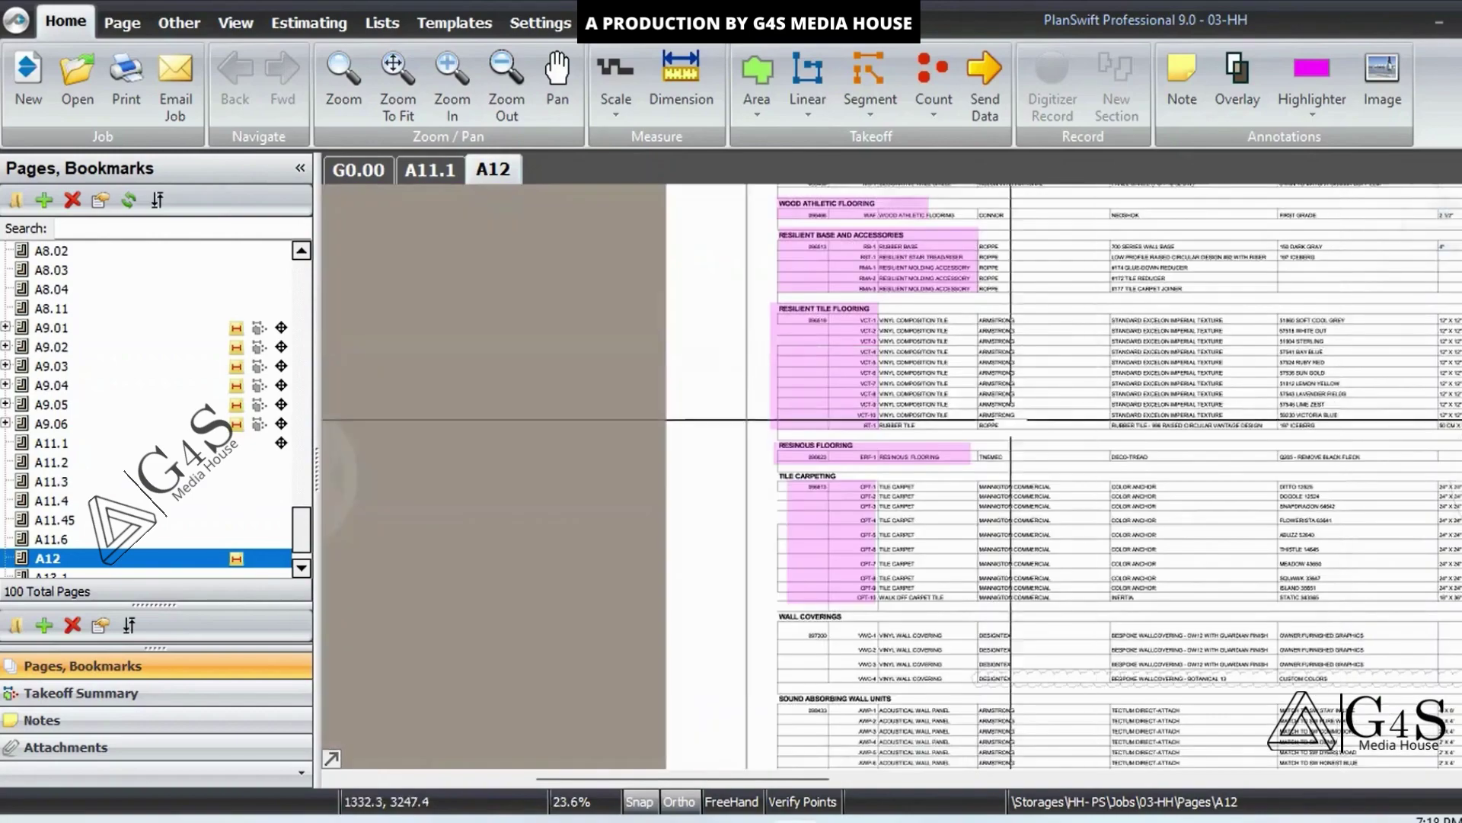
scroll(895, 389, up, 1)
scroll(894, 387, up, 1)
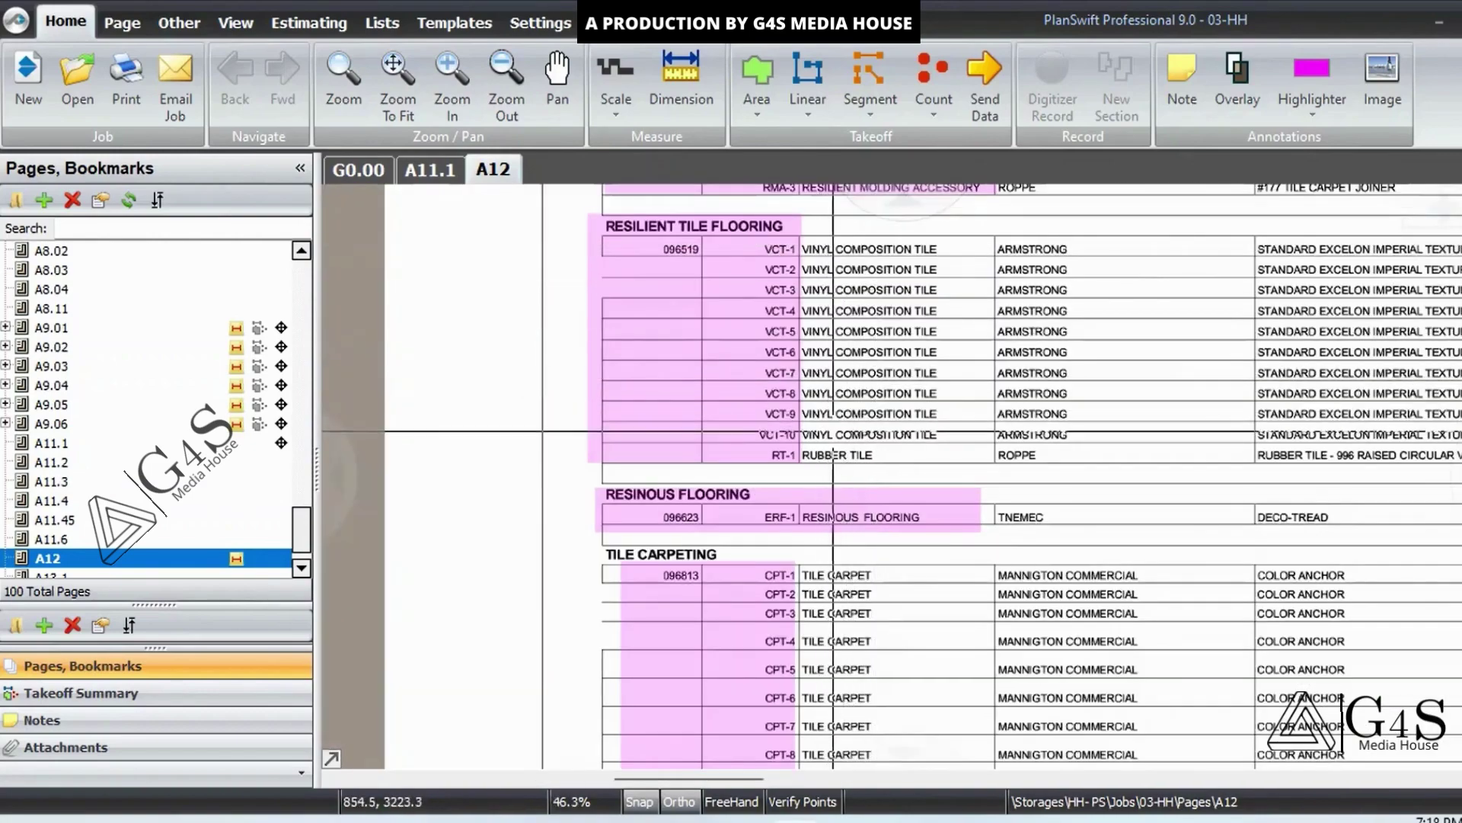
scroll(1217, 444, up, 2)
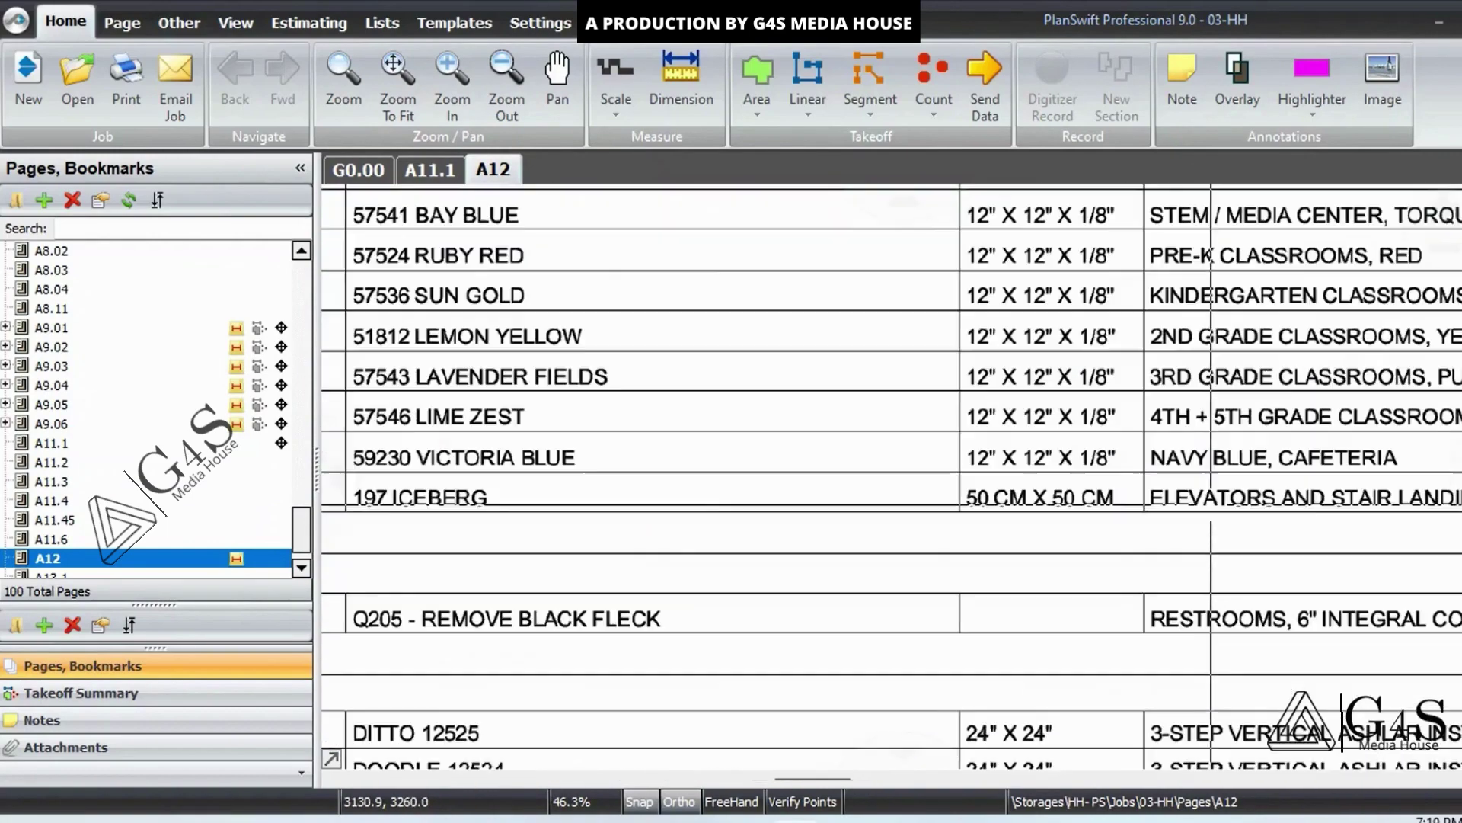
drag(1289, 387, 1177, 490)
drag(755, 199, 985, 617)
scroll(1025, 487, down, 1)
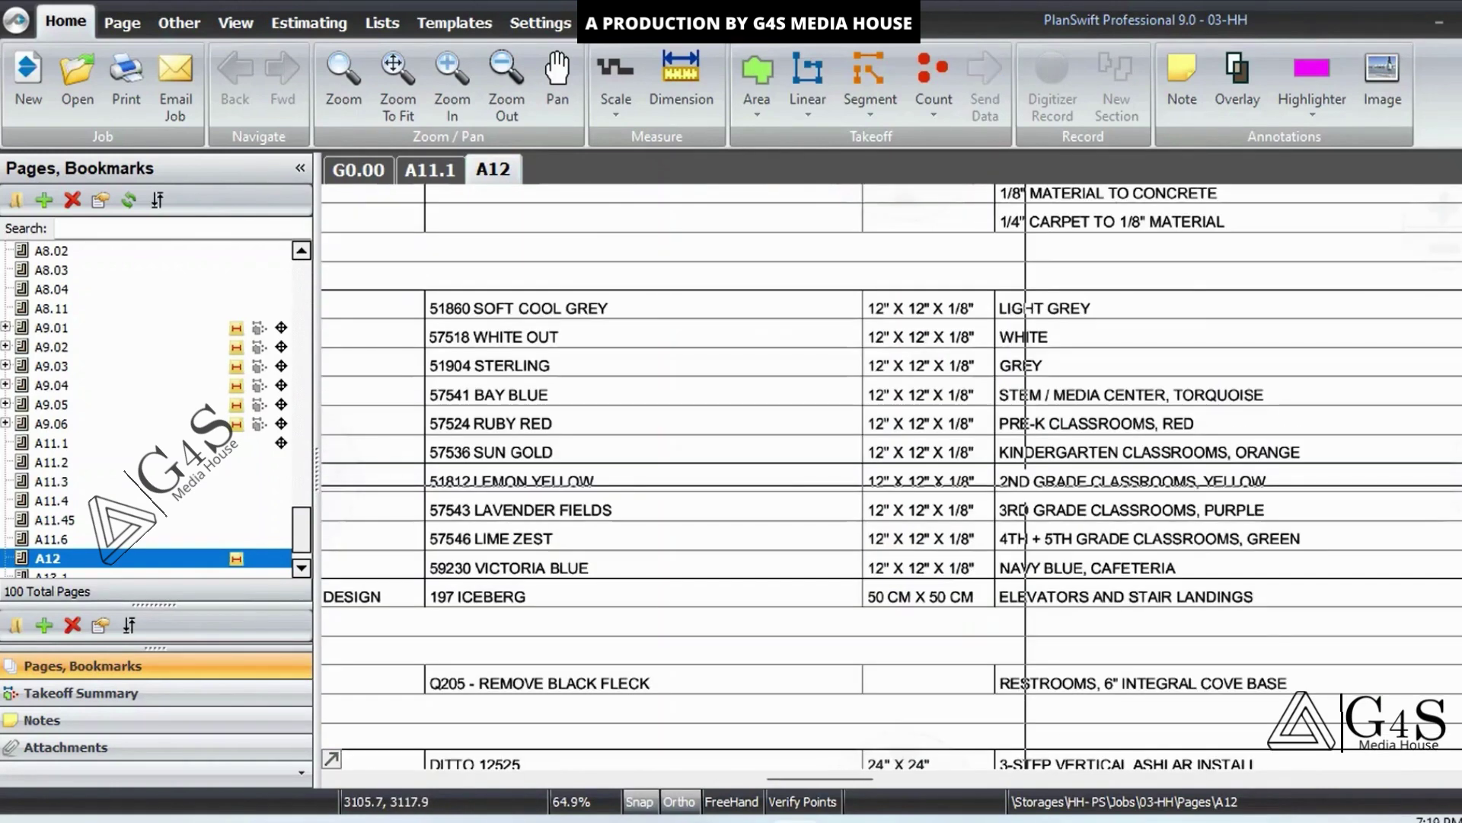
scroll(1025, 486, down, 1)
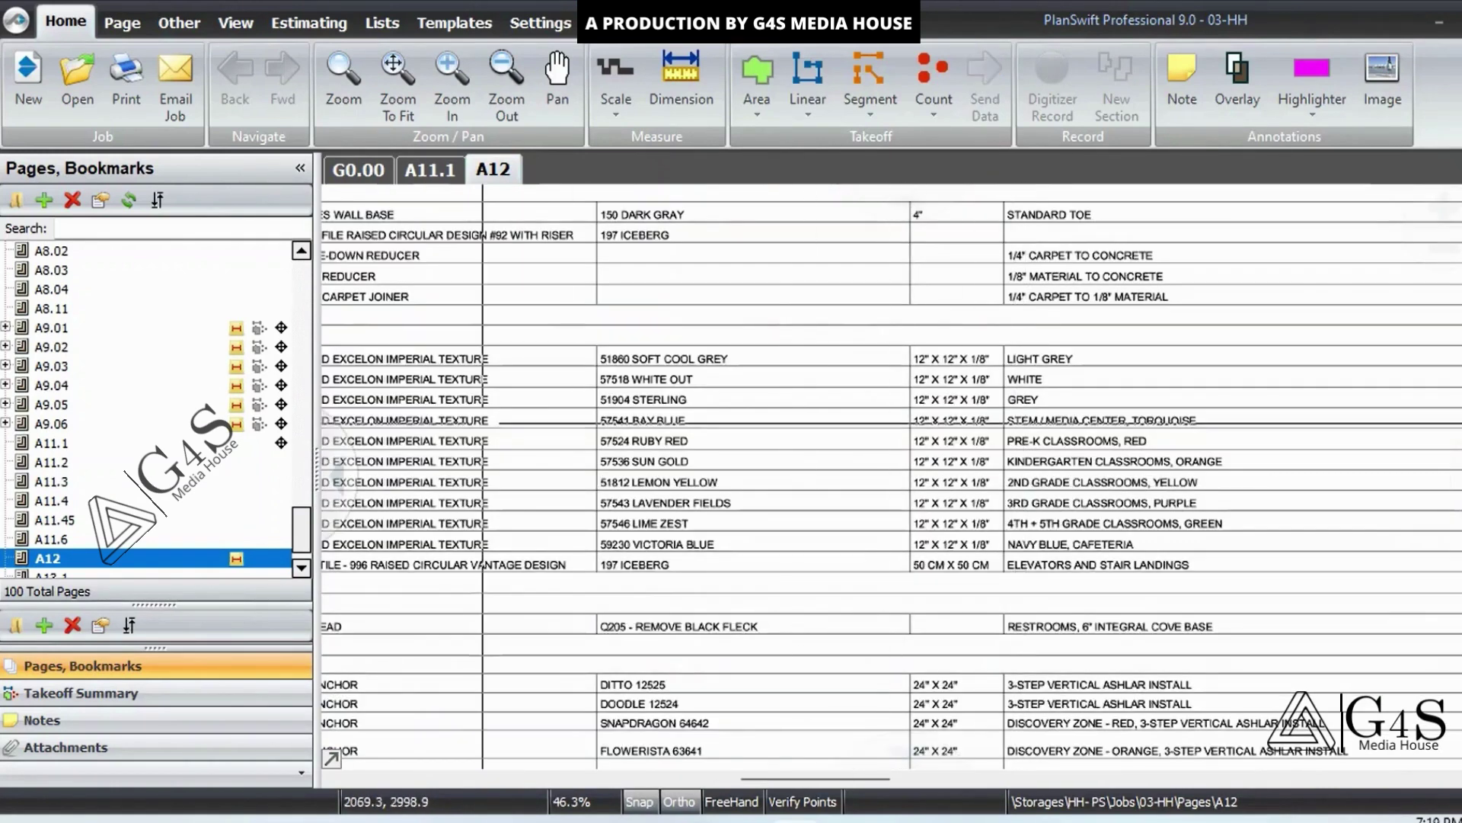
Step: Create an area takeoff named VCT FLOORING on finish plan A11.1 for the Pre-K classrooms
click(429, 169)
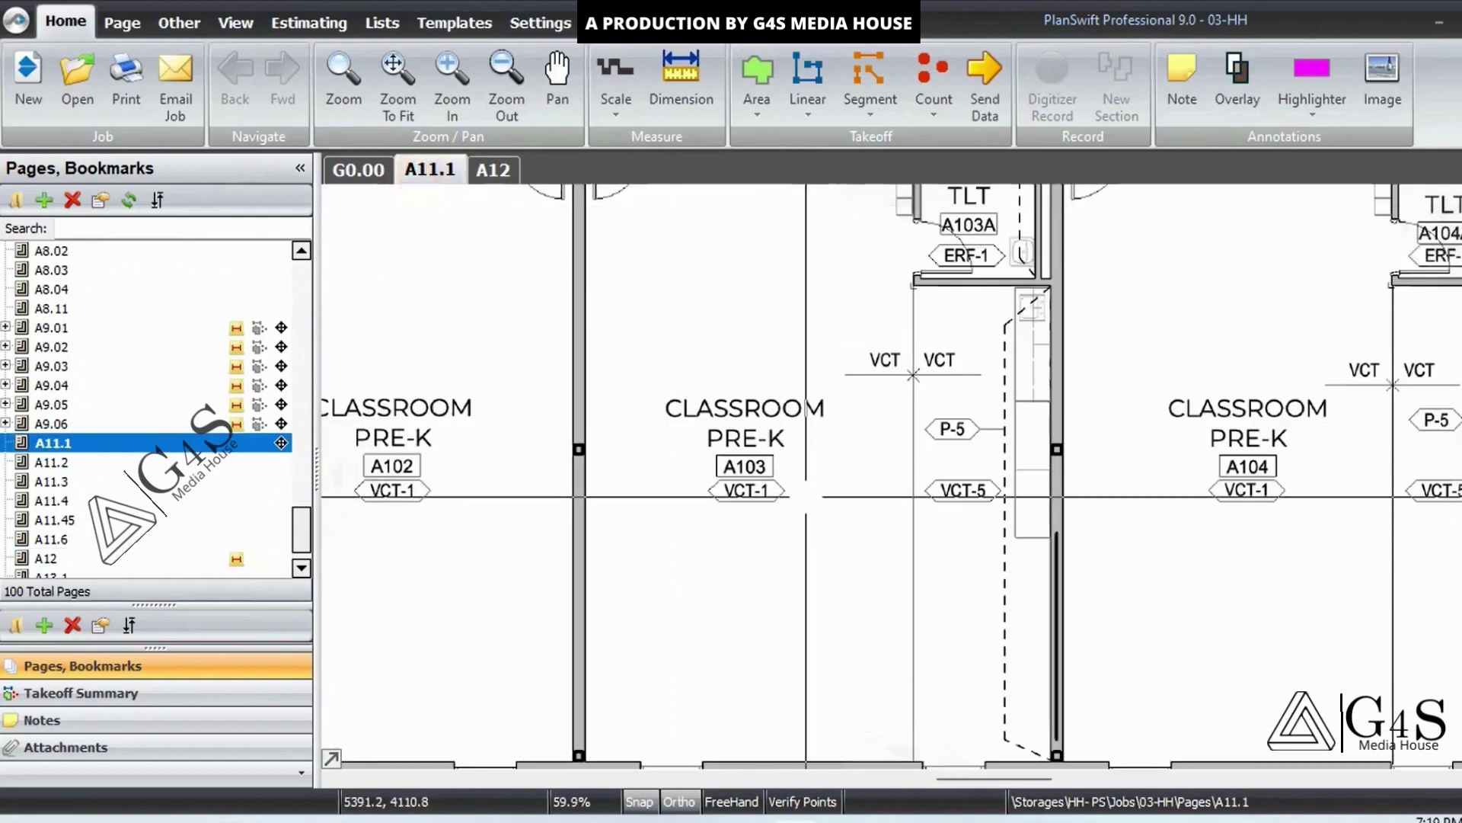
scroll(814, 500, down, 2)
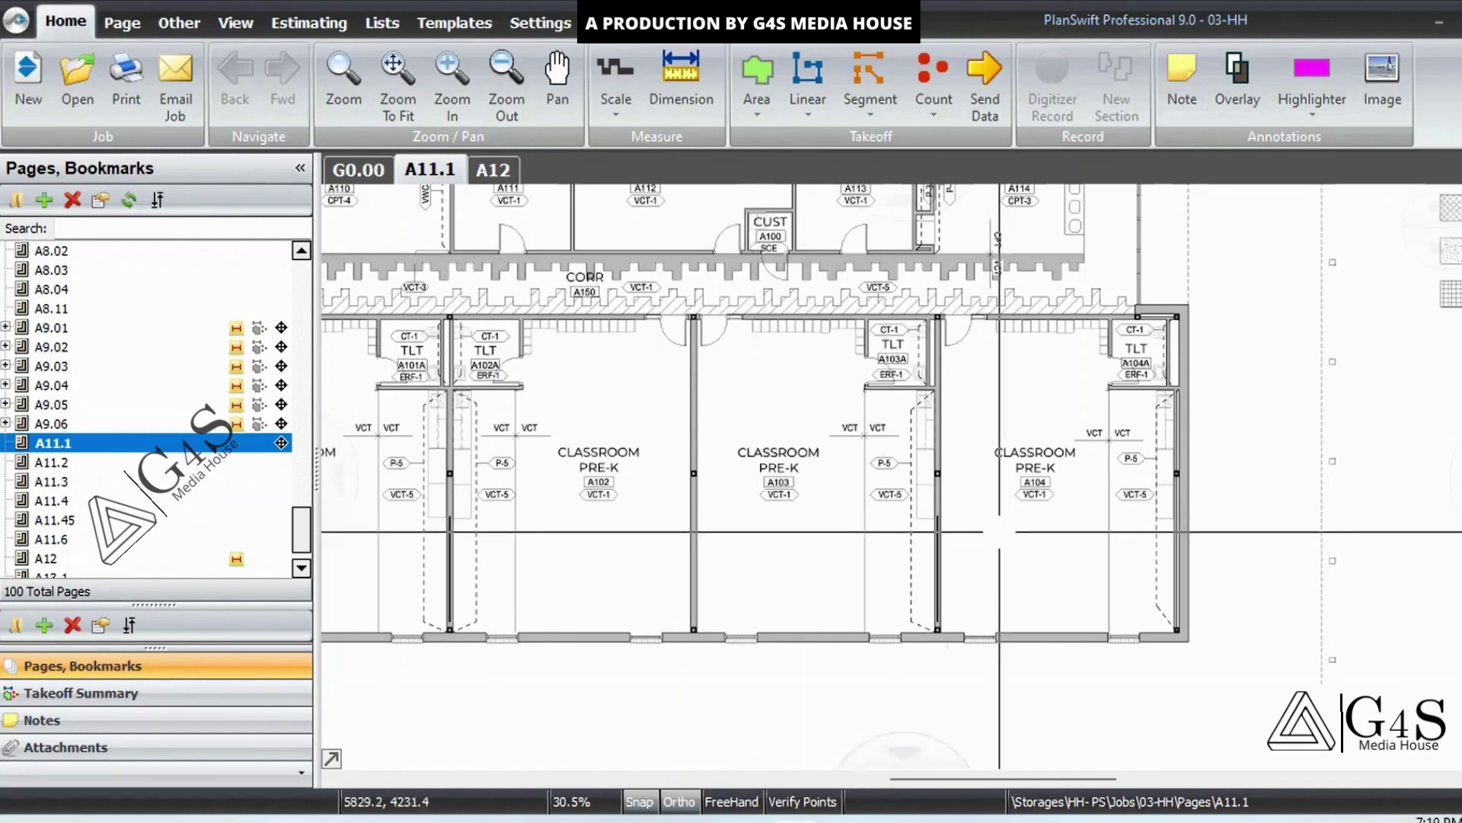
drag(1043, 523, 969, 549)
scroll(992, 561, up, 2)
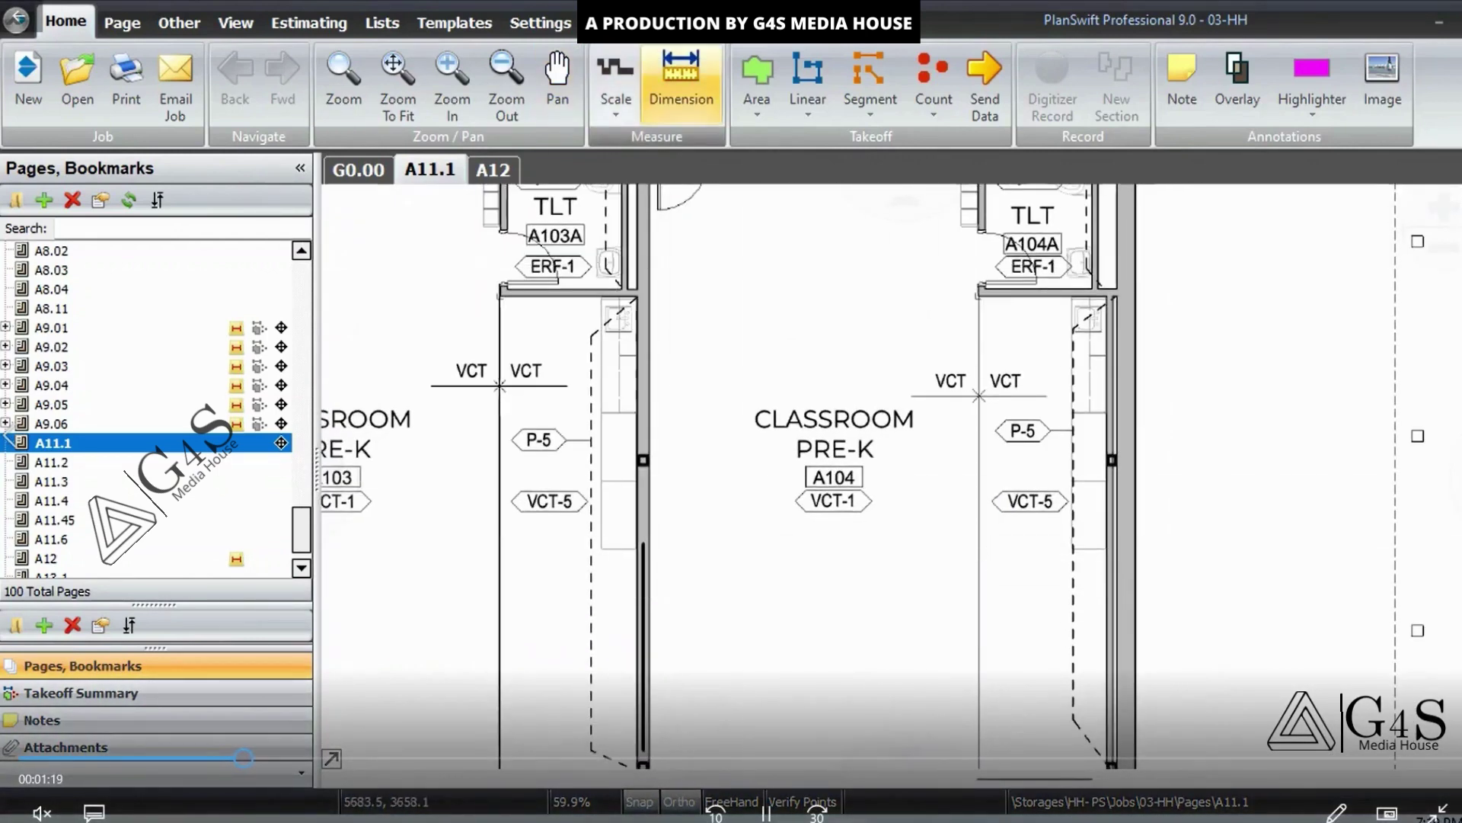
click(756, 72)
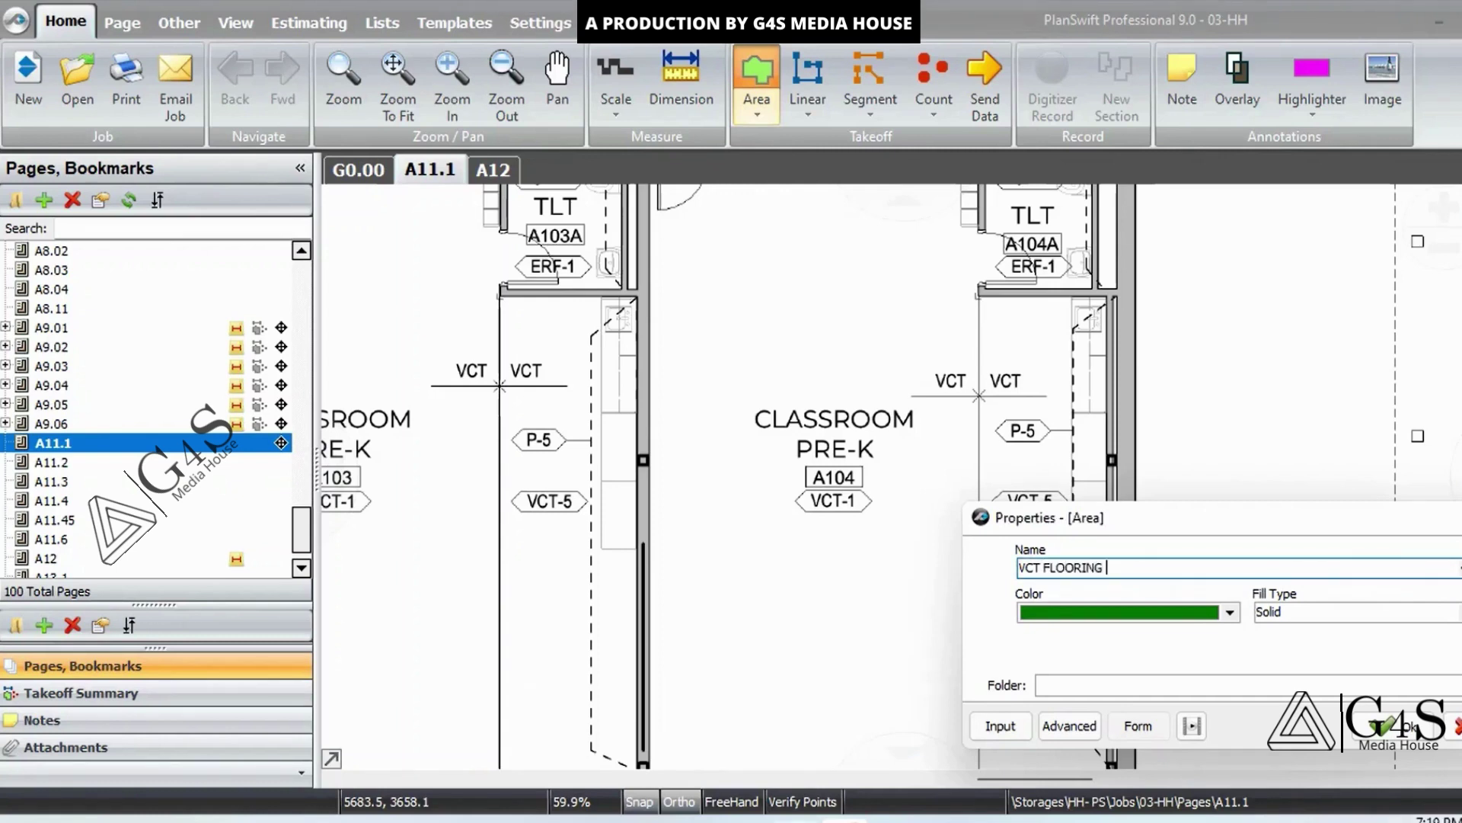
key(Return)
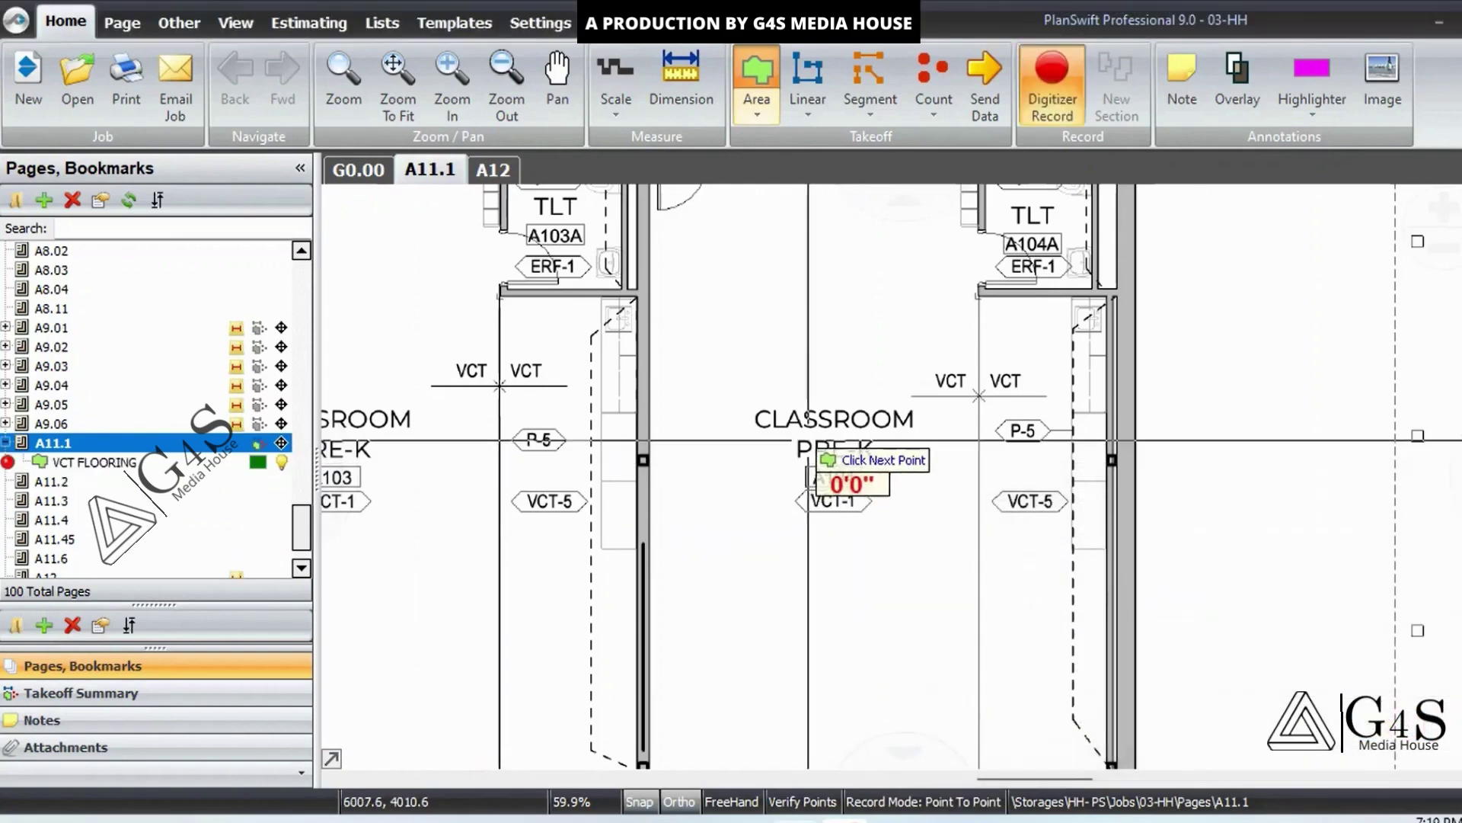
Step: Trace the first VCT FLOORING edge, about 27 ft long, along classroom A104's window wall from corner to corner
drag(798, 442, 798, 223)
scroll(660, 554, up, 3)
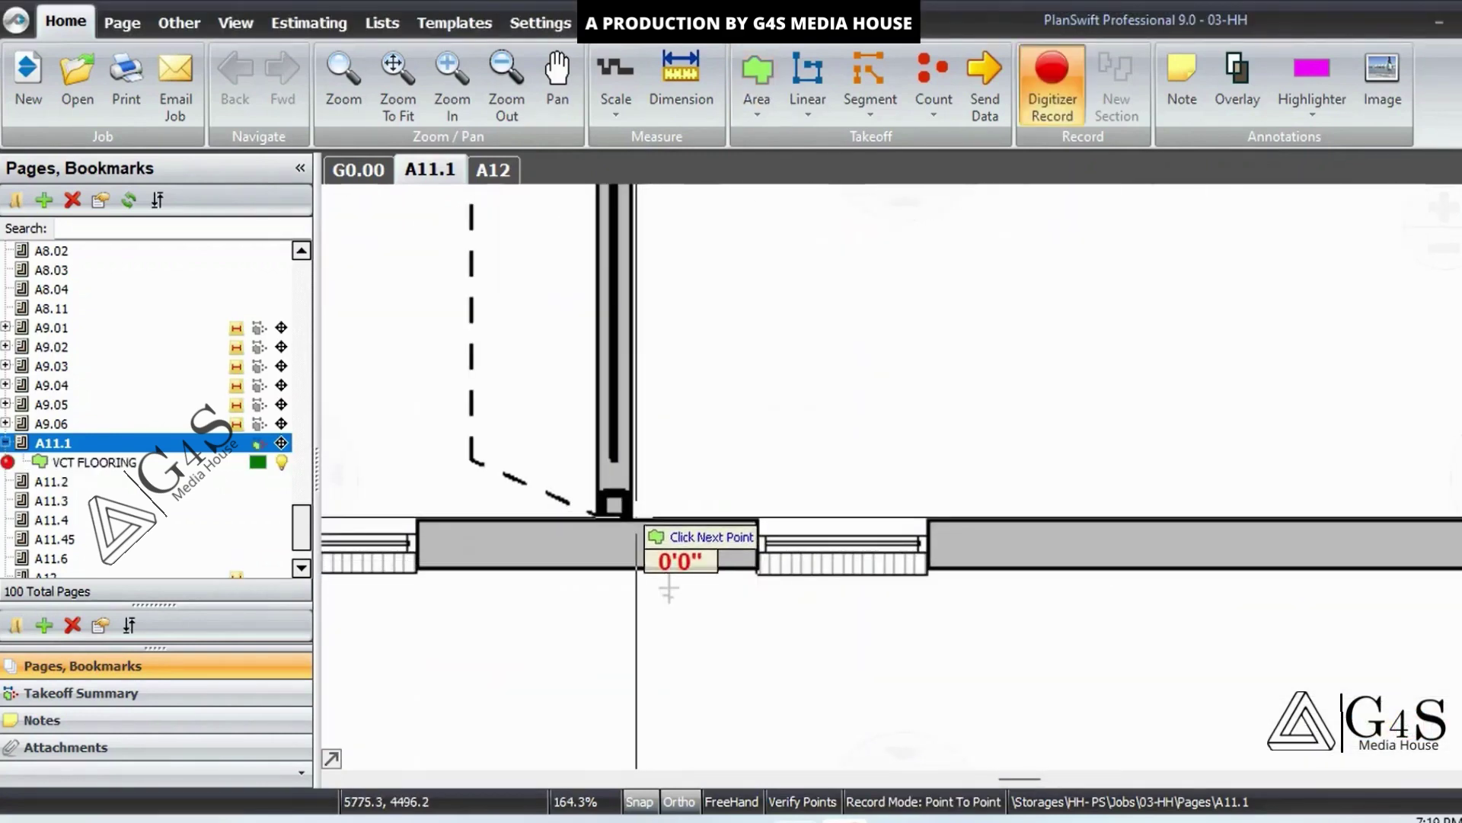
click(617, 518)
scroll(617, 518, down, 3)
scroll(1093, 538, up, 4)
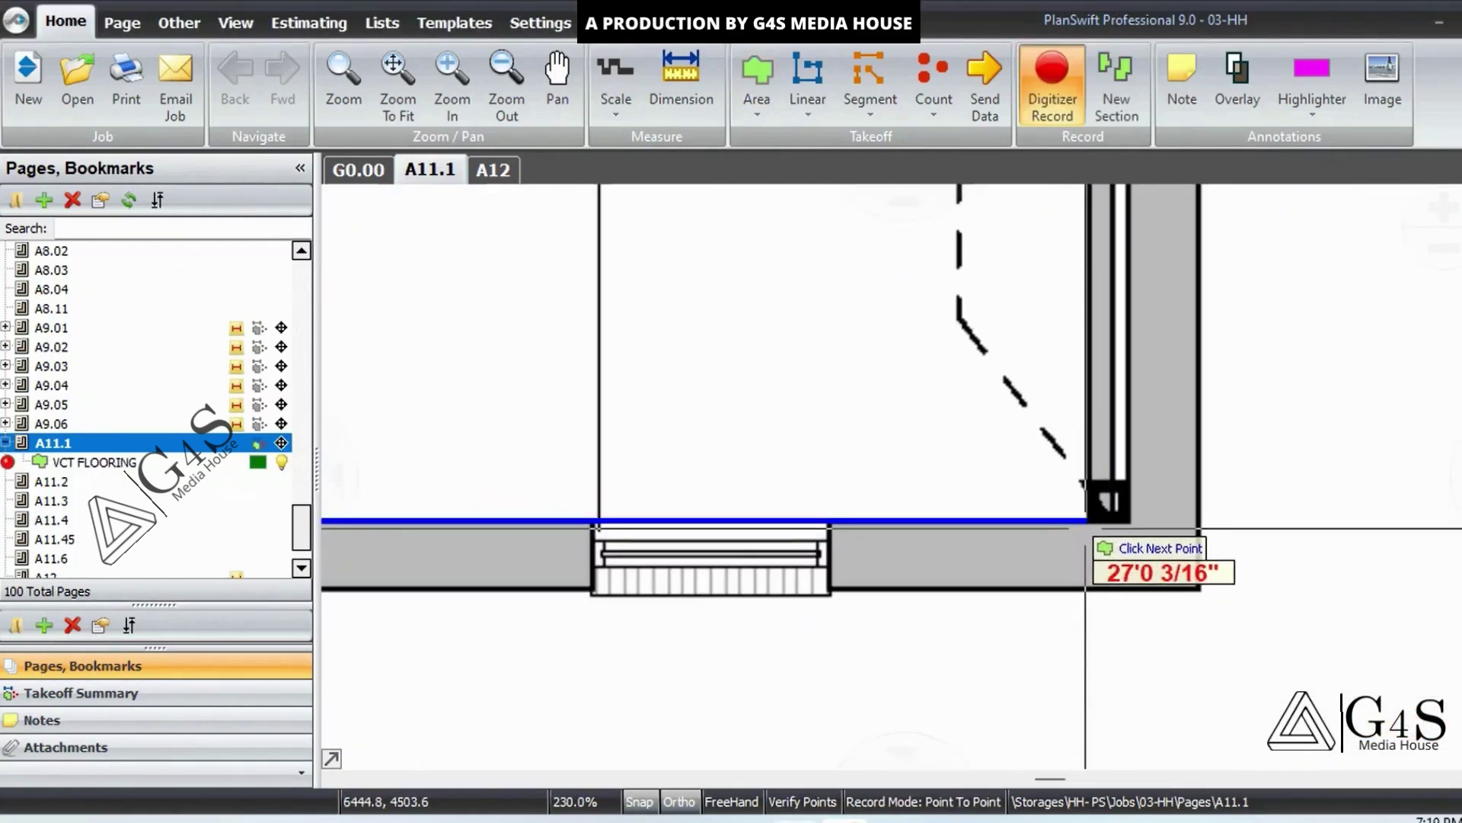
click(1084, 519)
Step: Continue tracing the VCT FLOORING area up classroom A104's exterior side wall and along toilet A104A's lower wall to its corner
scroll(1086, 597, down, 5)
scroll(1096, 402, up, 3)
scroll(1099, 401, up, 4)
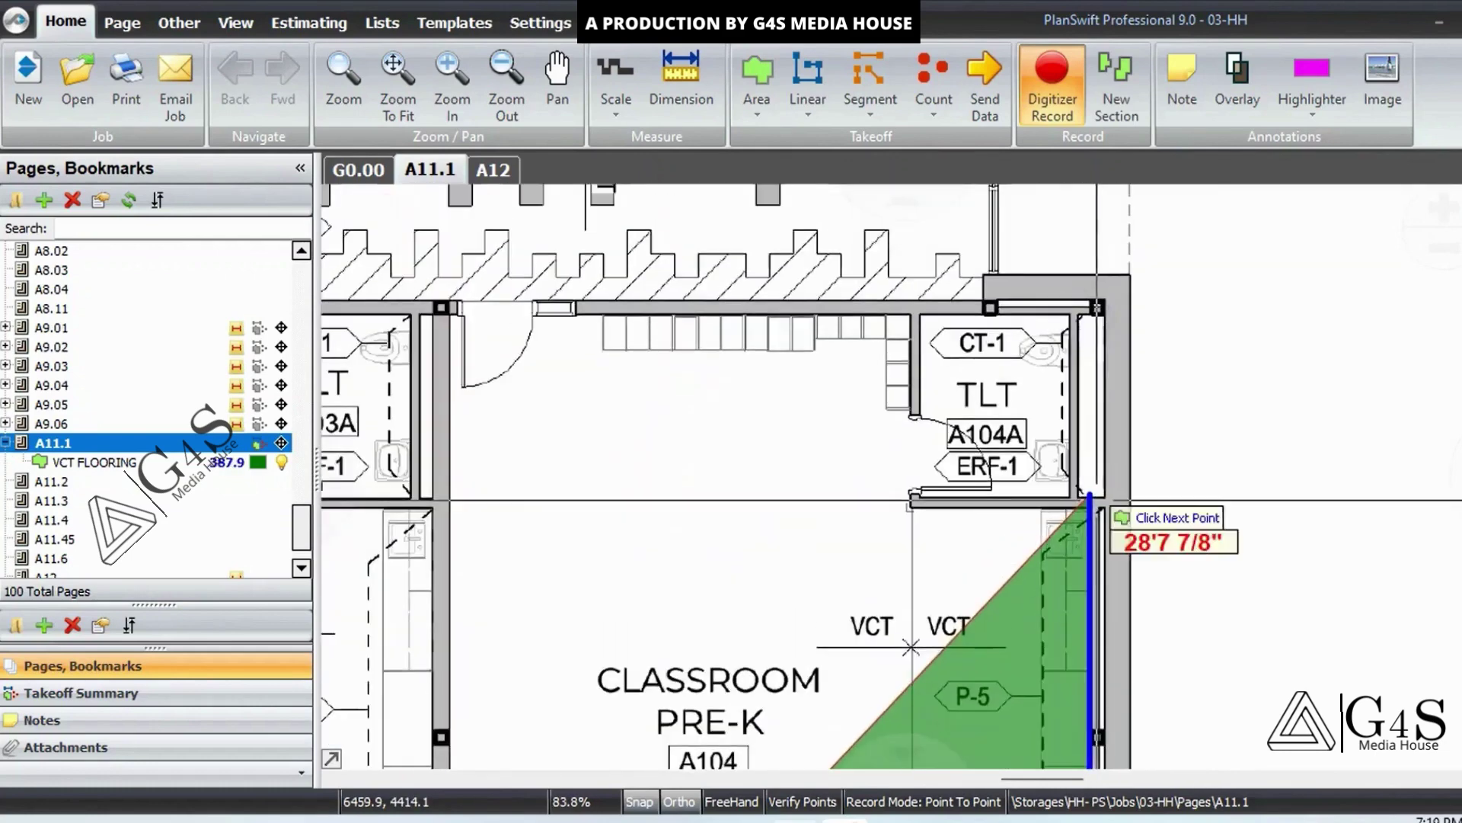
click(1086, 483)
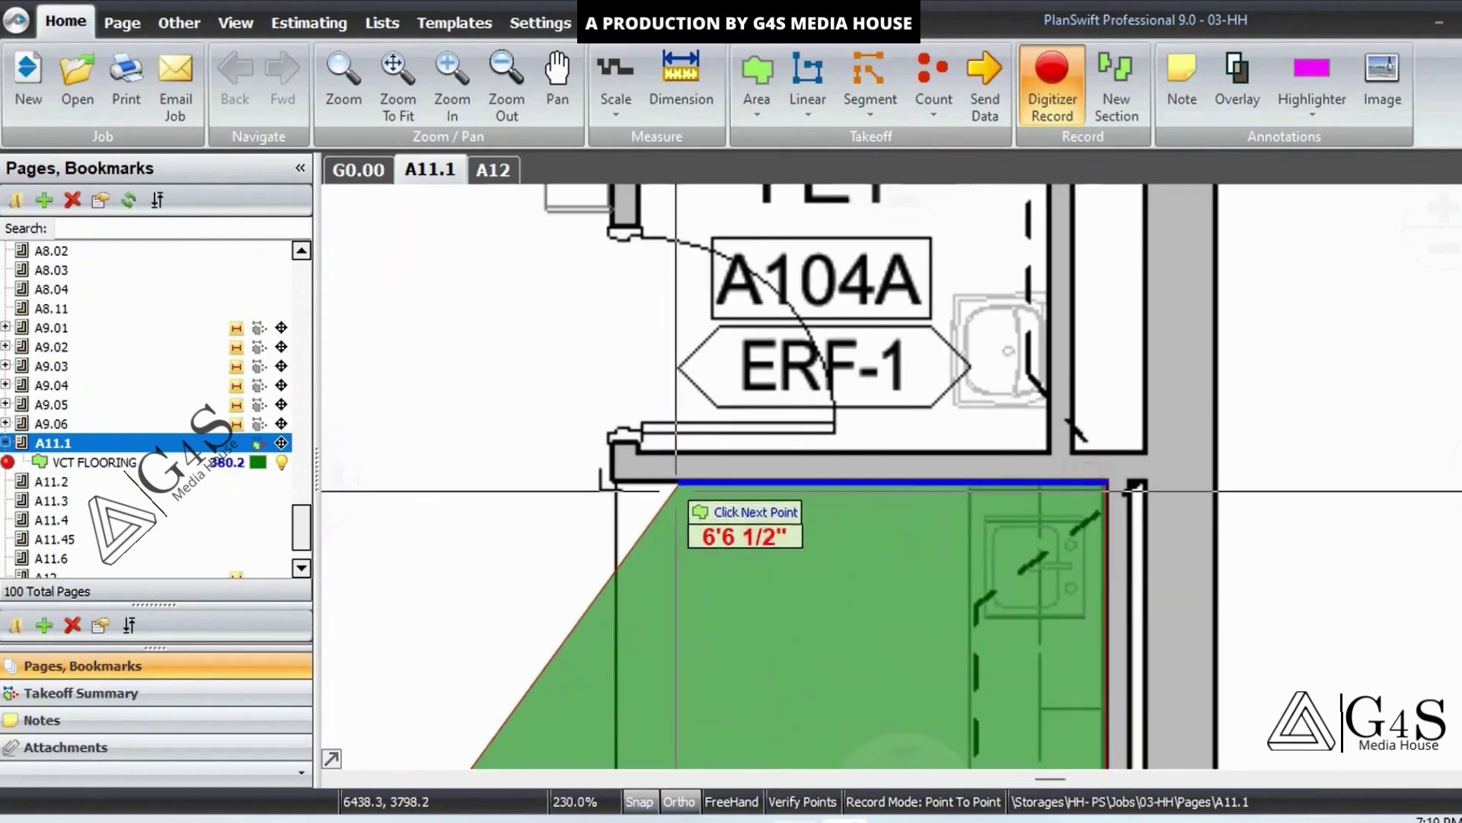
click(610, 483)
Step: Trace the area up toilet A104A's side wall and along the corridor wall, and finish classroom A104's VCT FLOORING at about 919 sq ft
scroll(610, 471, down, 1)
drag(617, 294, 989, 650)
scroll(971, 457, up, 3)
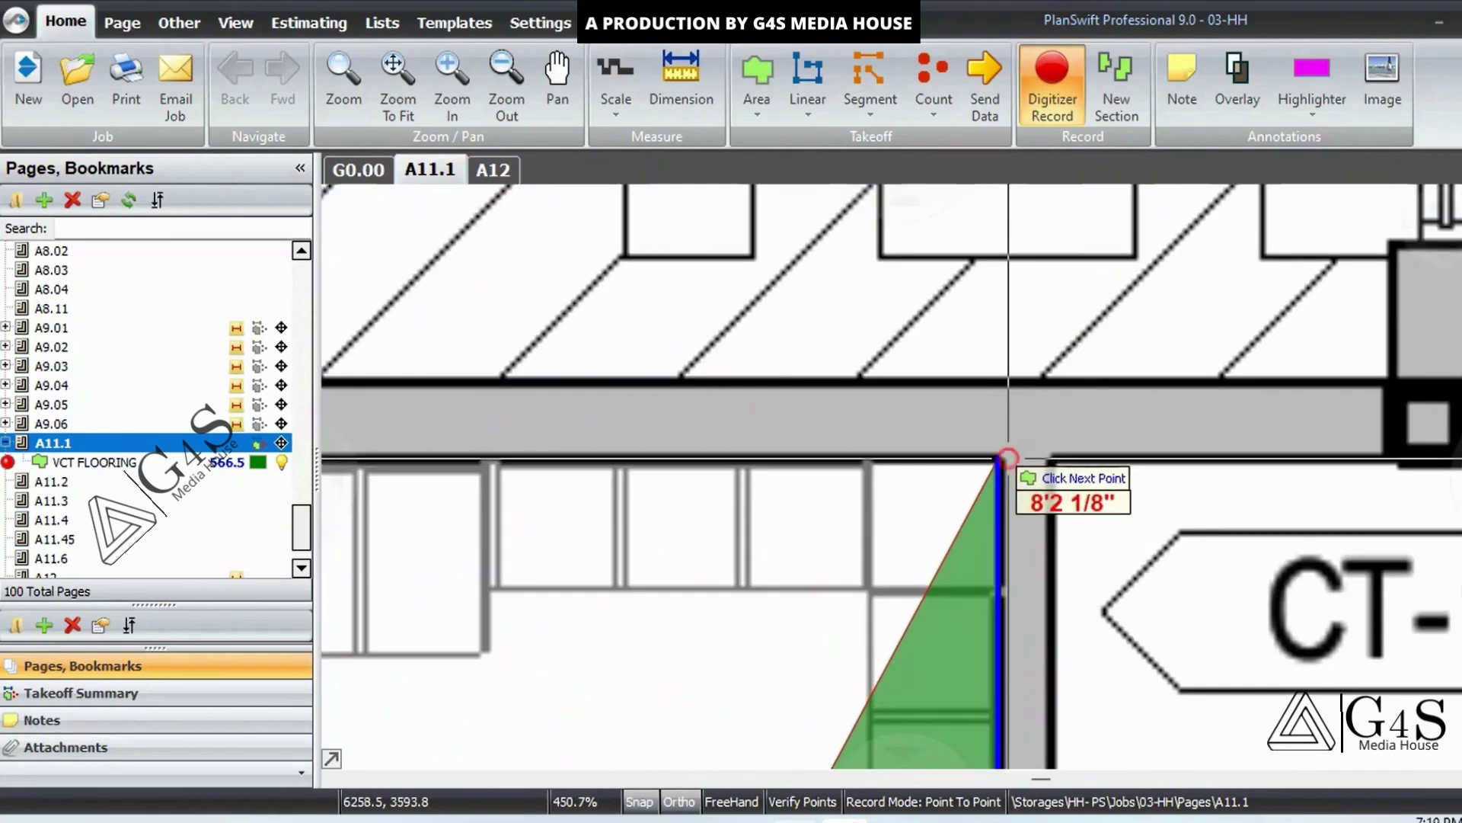
click(1004, 460)
scroll(969, 461, down, 3)
drag(543, 473, 1032, 446)
scroll(542, 474, up, 2)
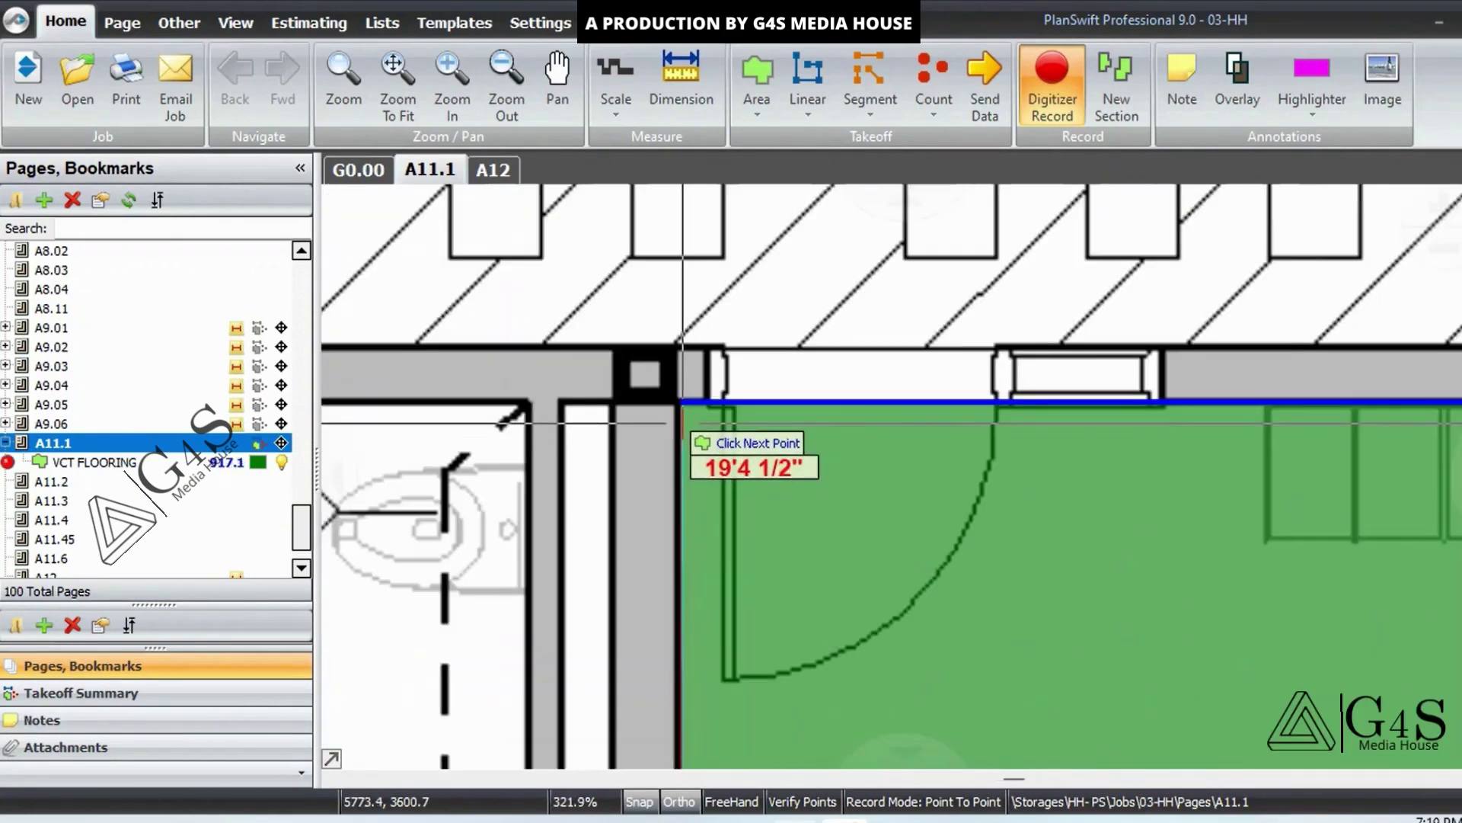
scroll(675, 401, down, 9)
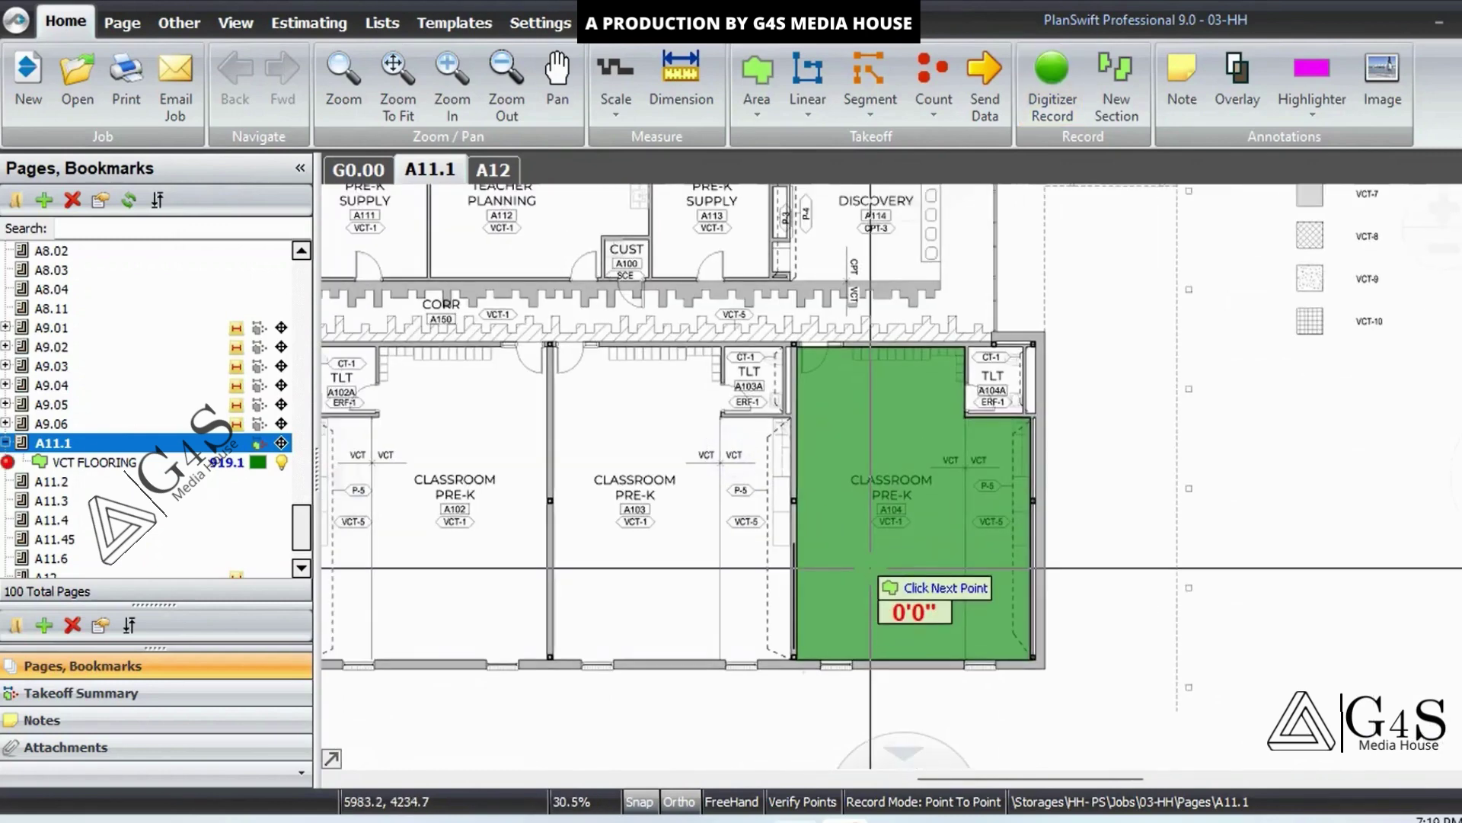
key(Escape)
drag(1160, 601, 1139, 572)
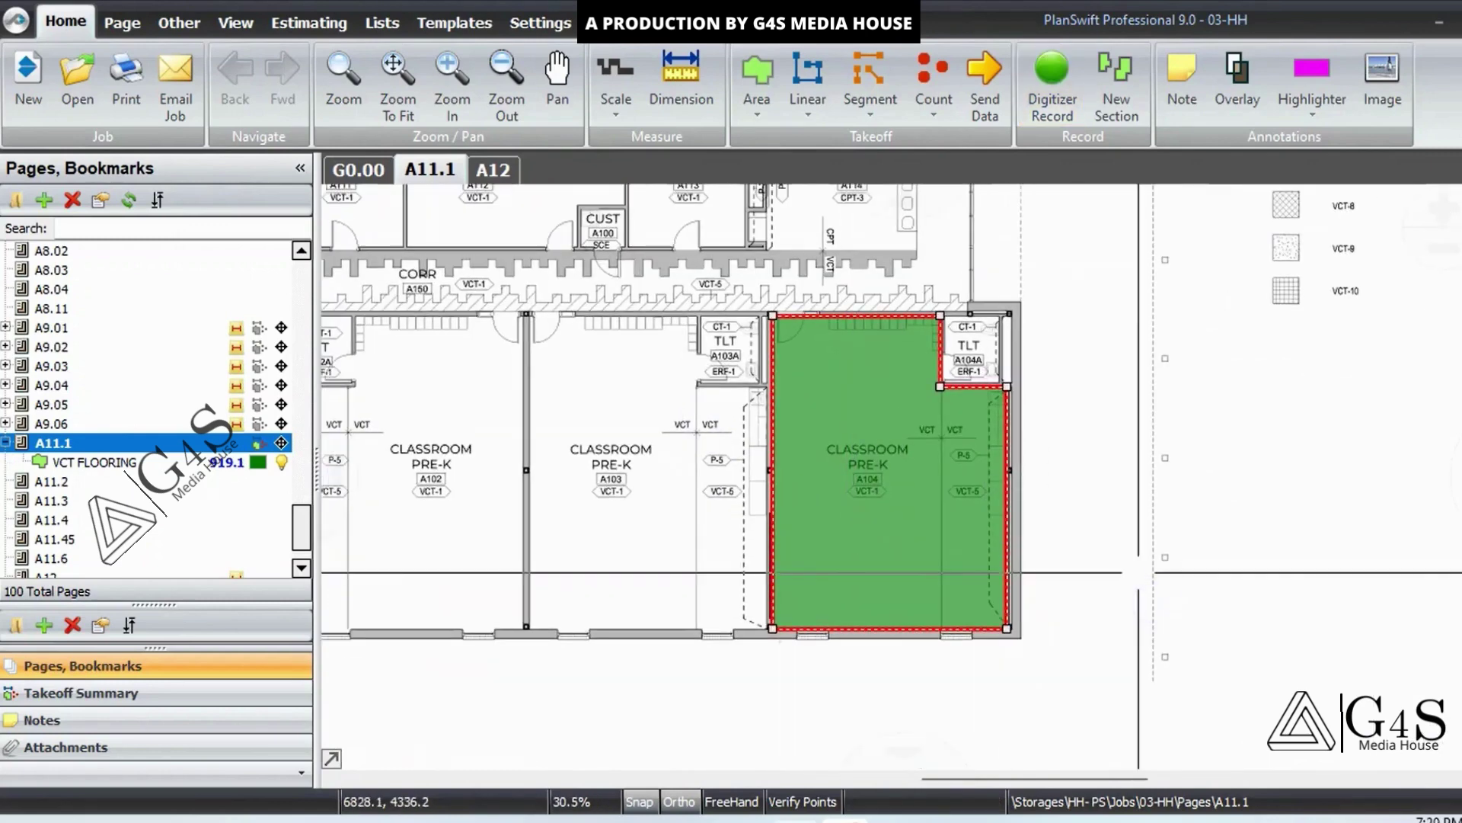
click(1130, 486)
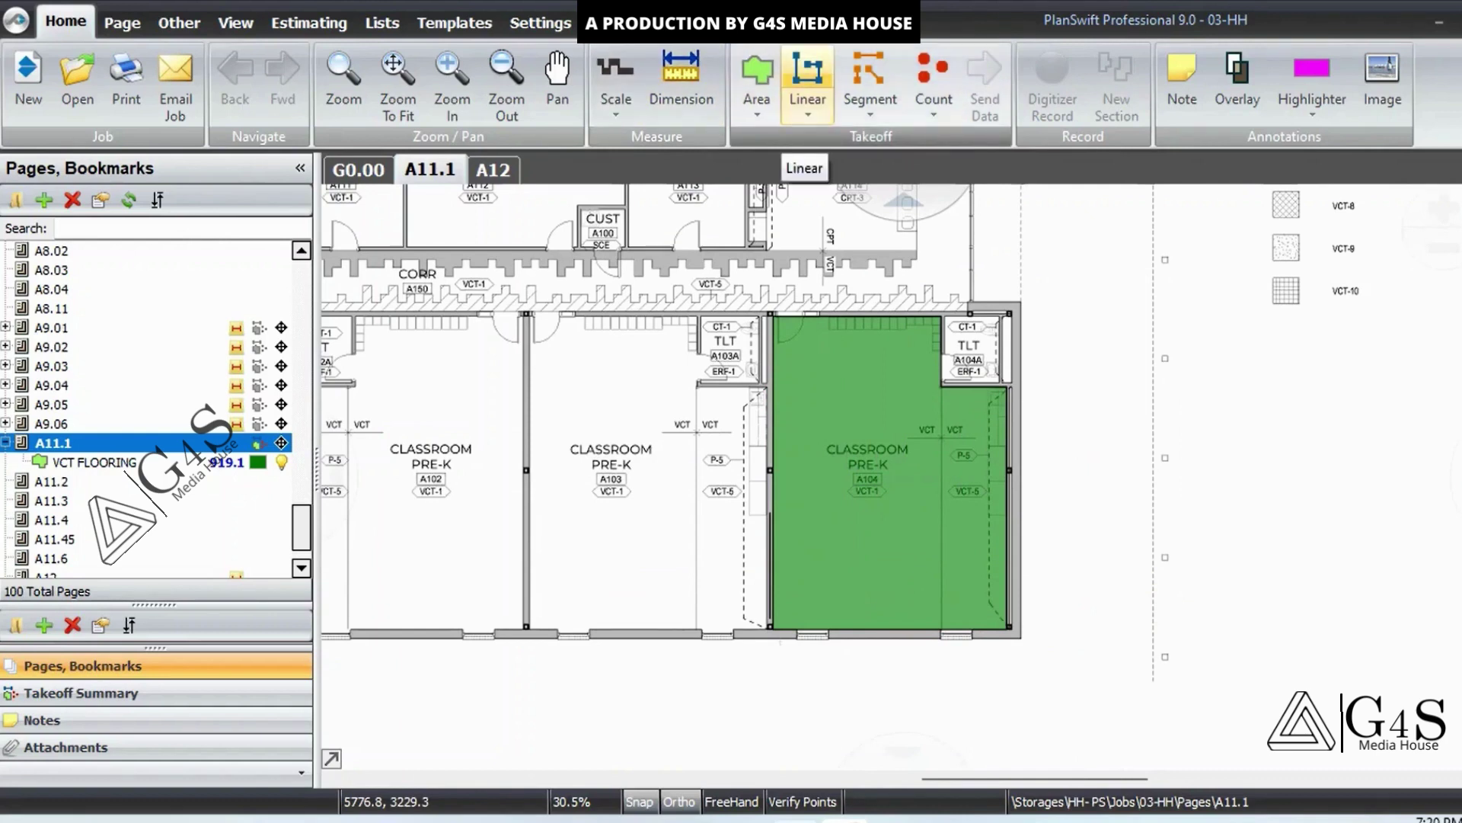
Step: Create a linear takeoff named RUBBER BASE (RB) and trace its first short piece from classroom A104's entrance door to the nearby corner
click(807, 76)
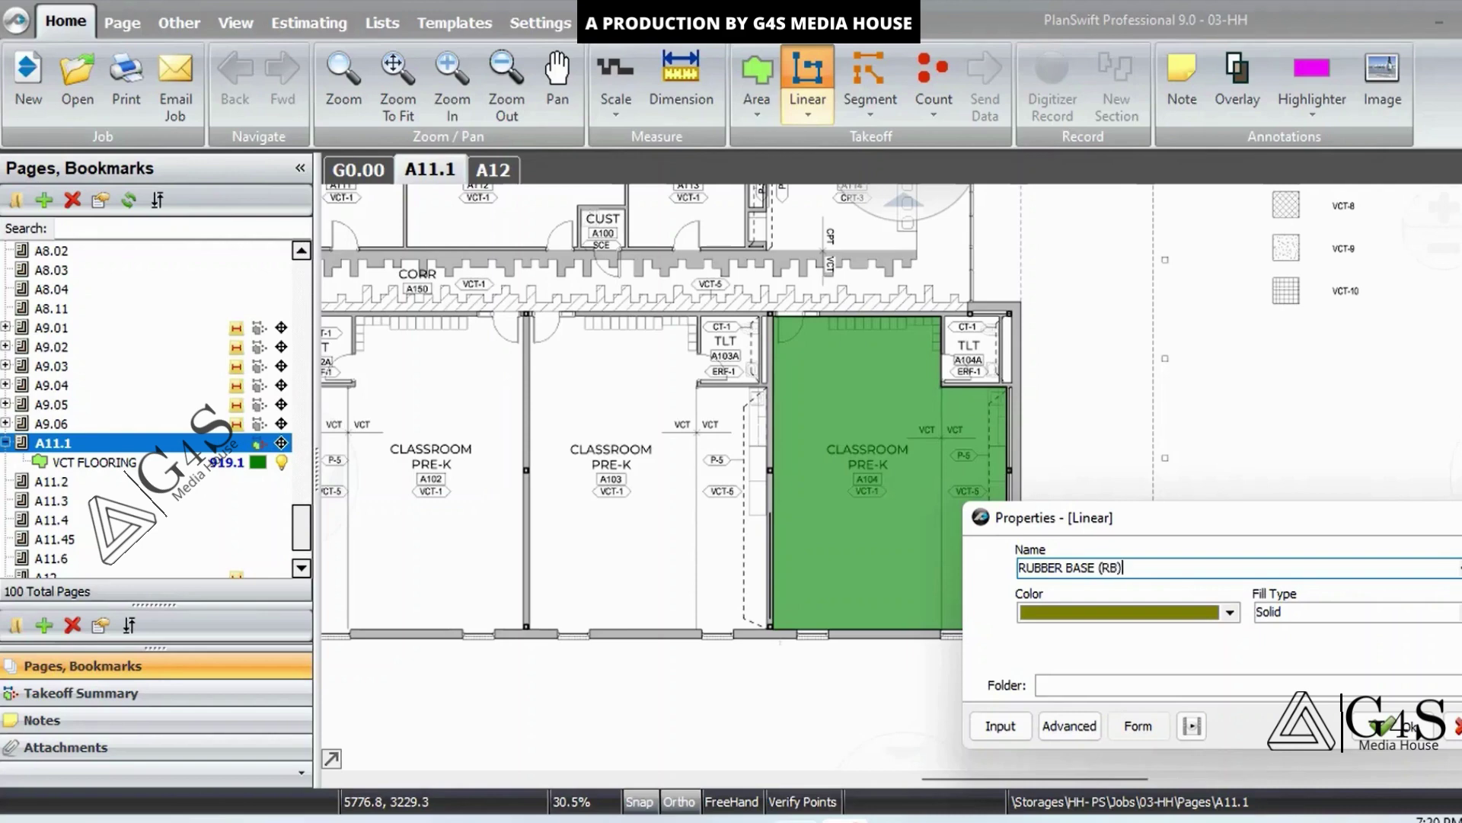
key(Return)
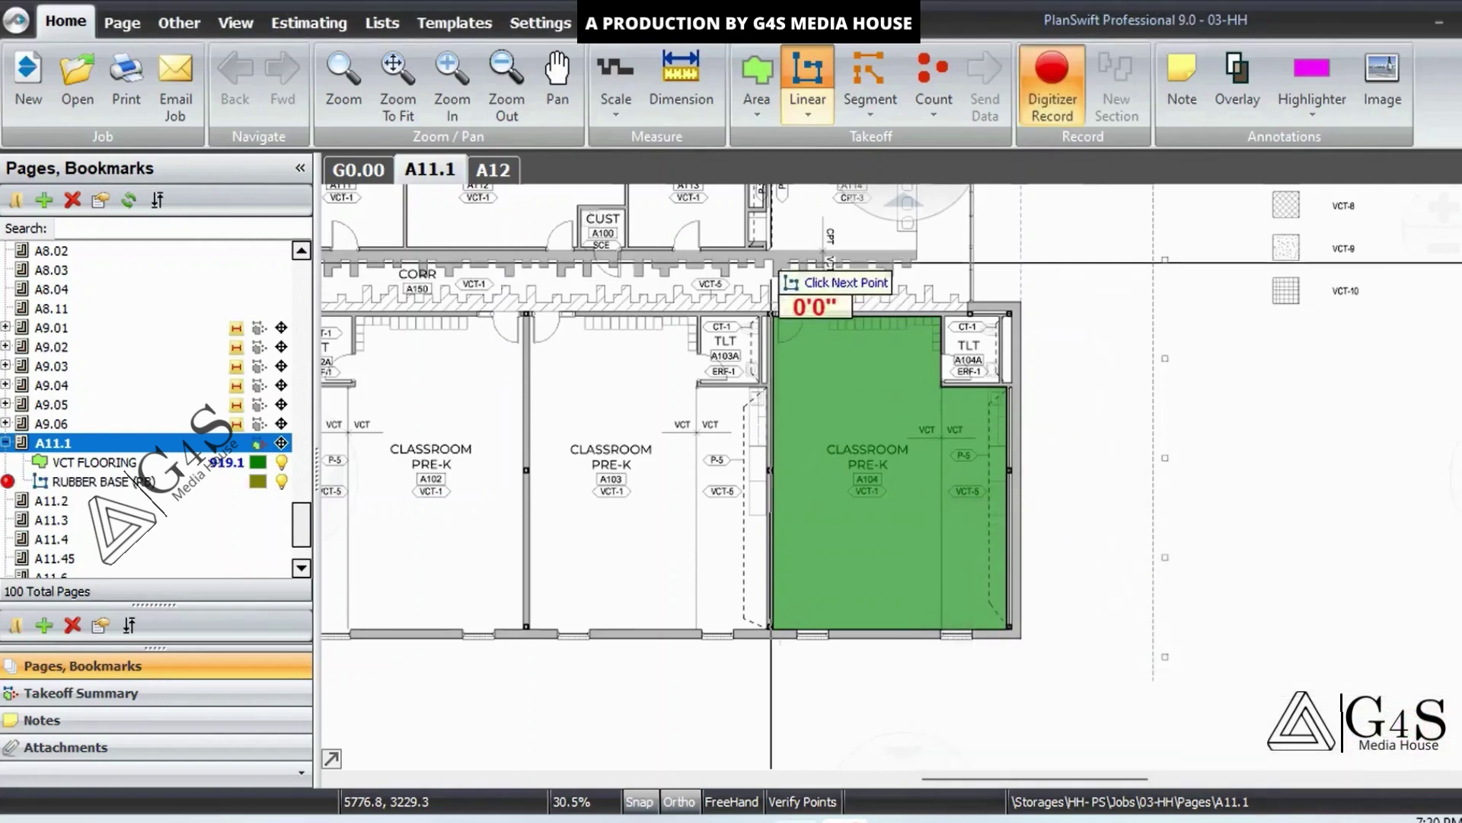
scroll(757, 283, up, 5)
scroll(830, 402, up, 3)
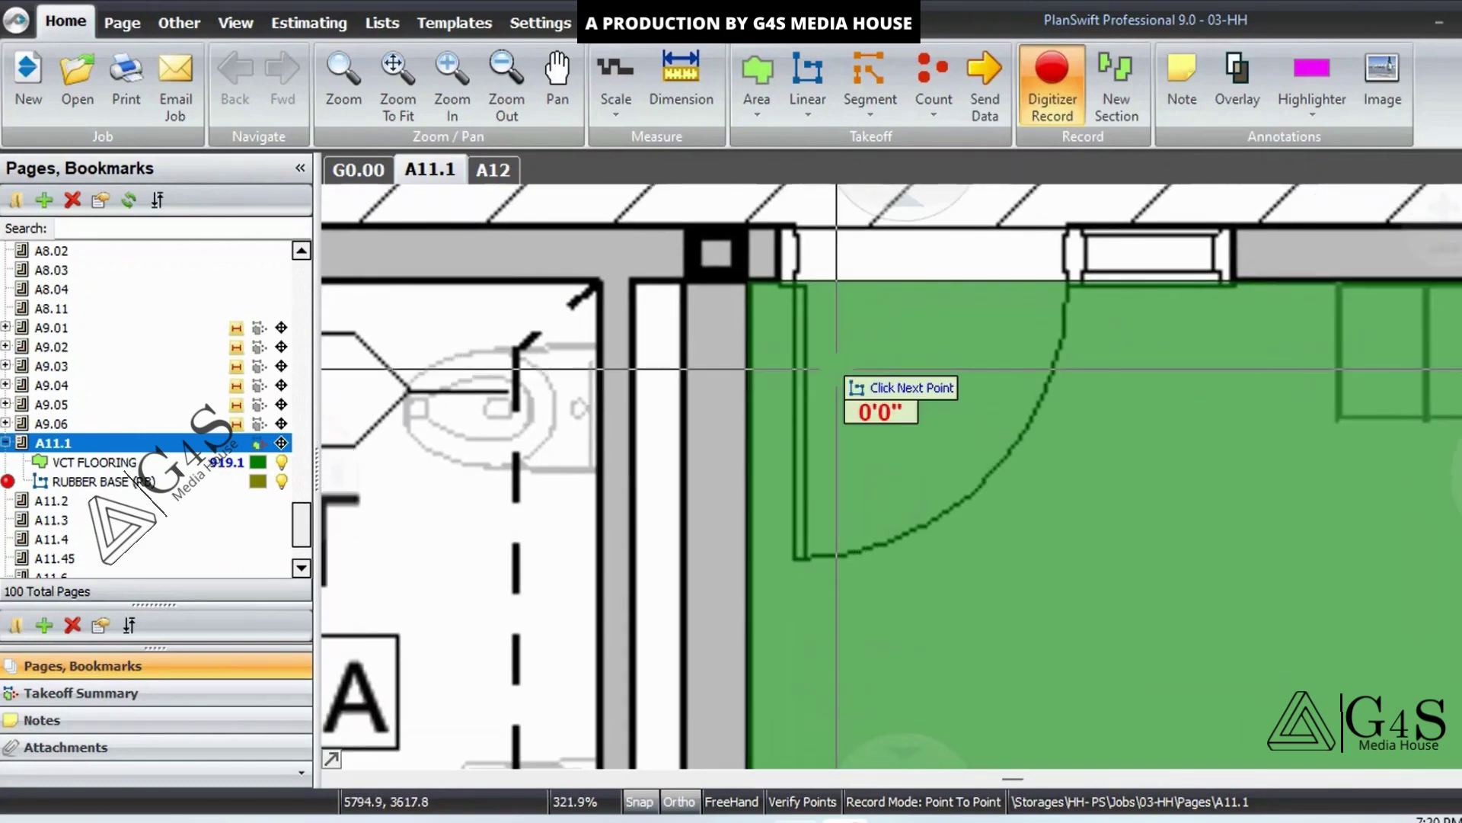
click(747, 281)
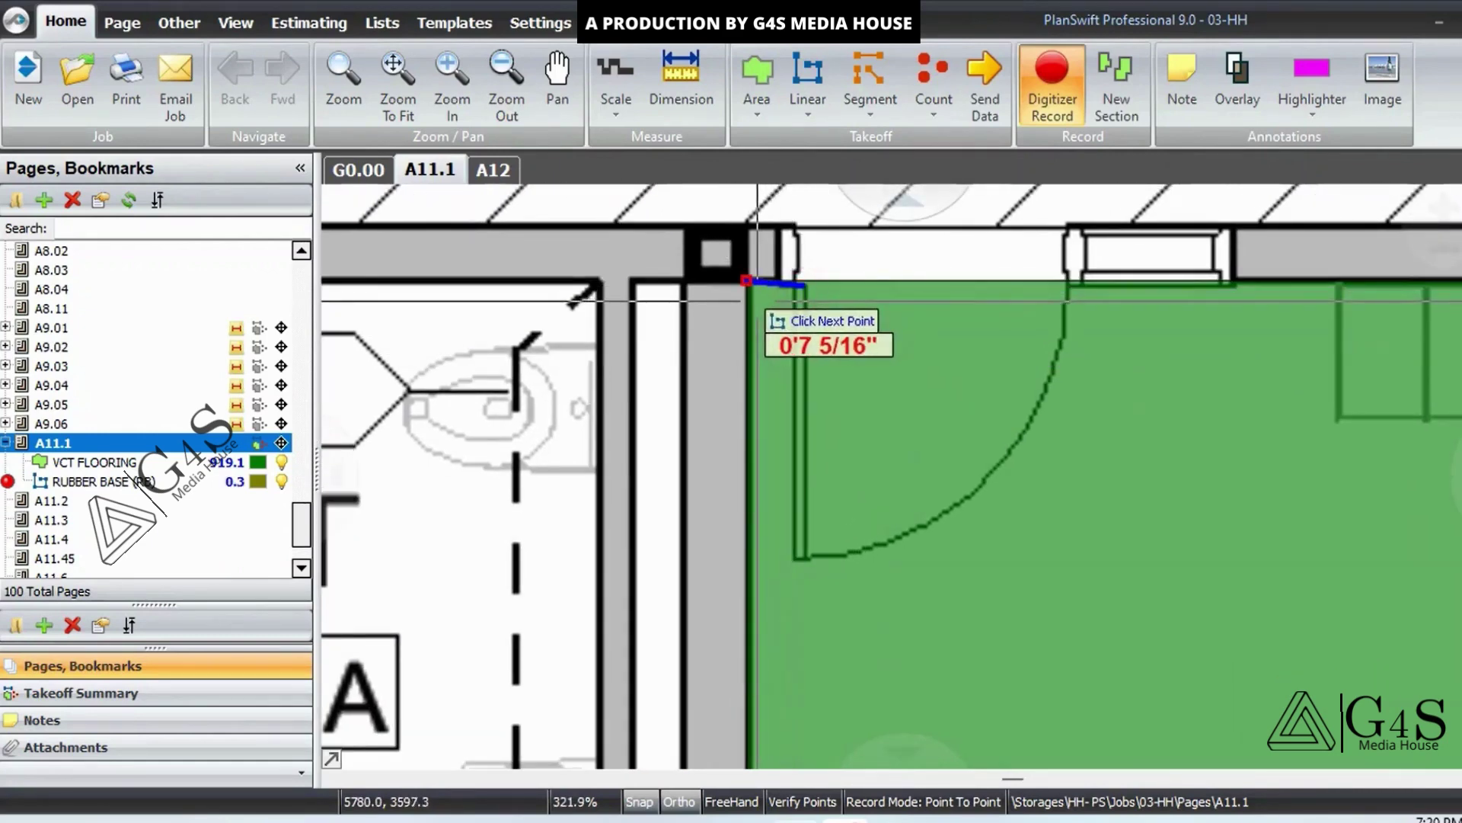
Step: Trace the rubber base down the partition wall shared with classroom A103 and along the window wall to the opposite corner
scroll(853, 655, down, 4)
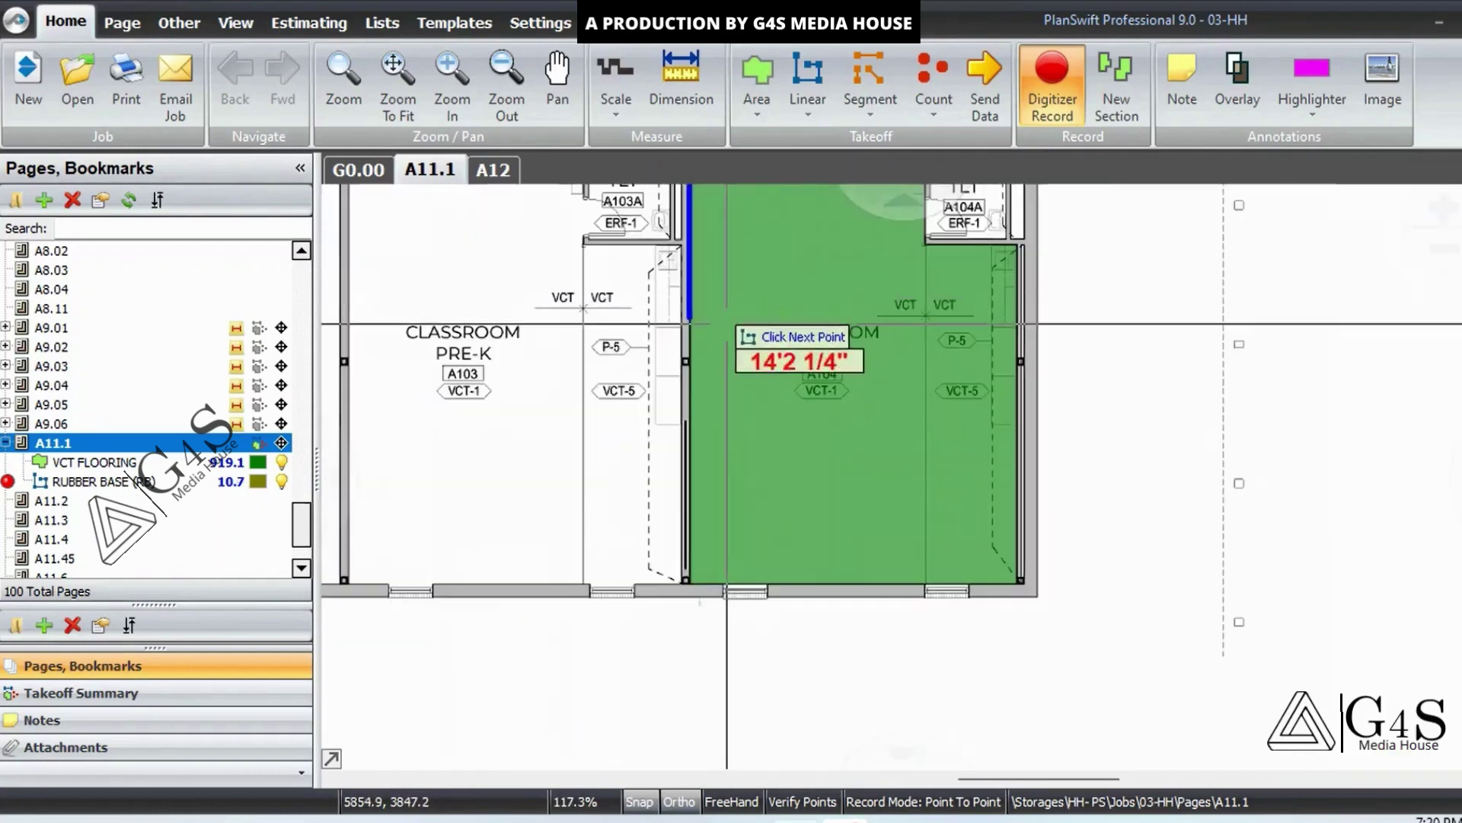
scroll(652, 522, up, 2)
click(619, 465)
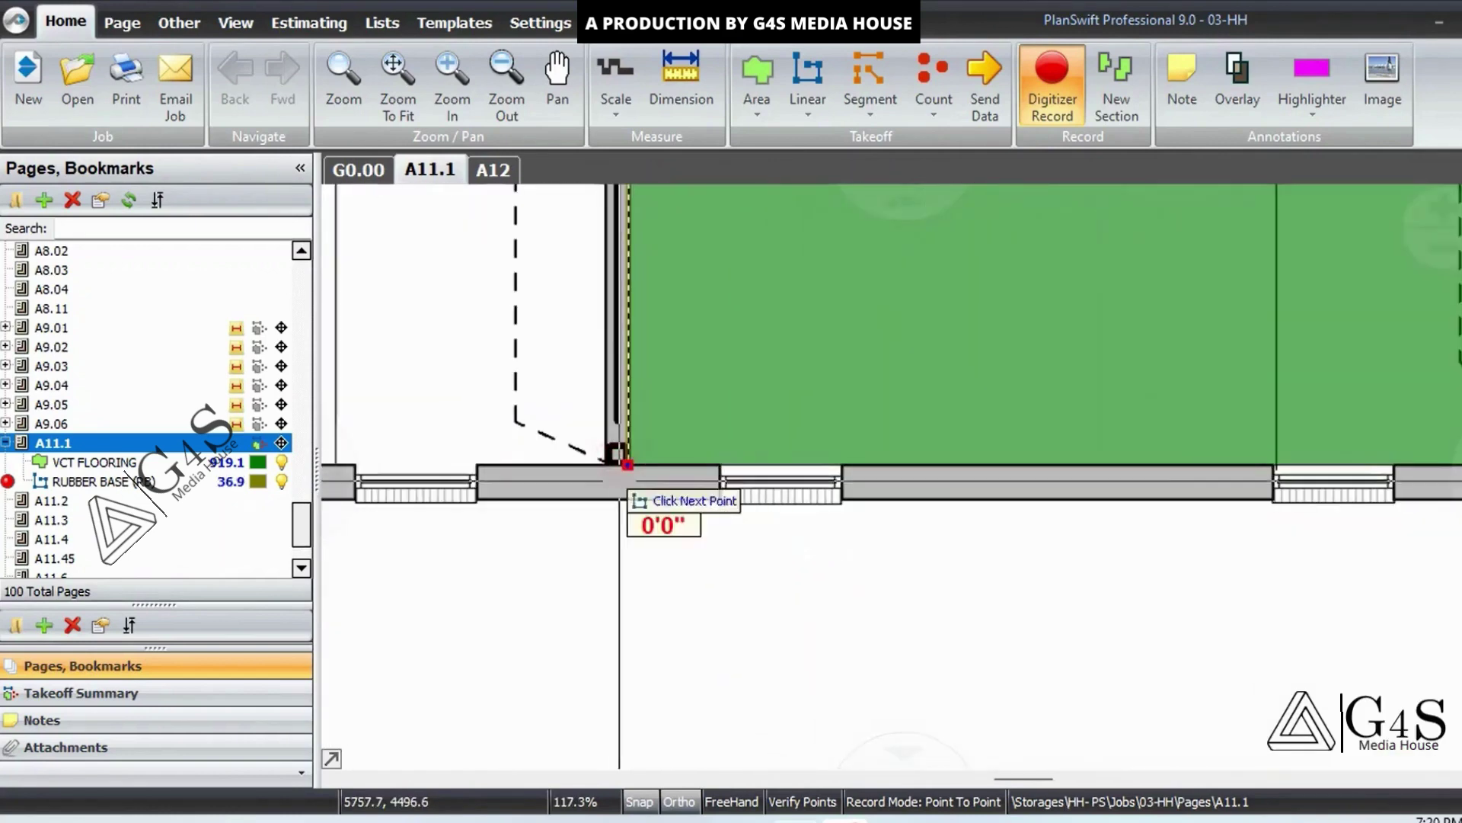
scroll(619, 464, down, 2)
click(951, 705)
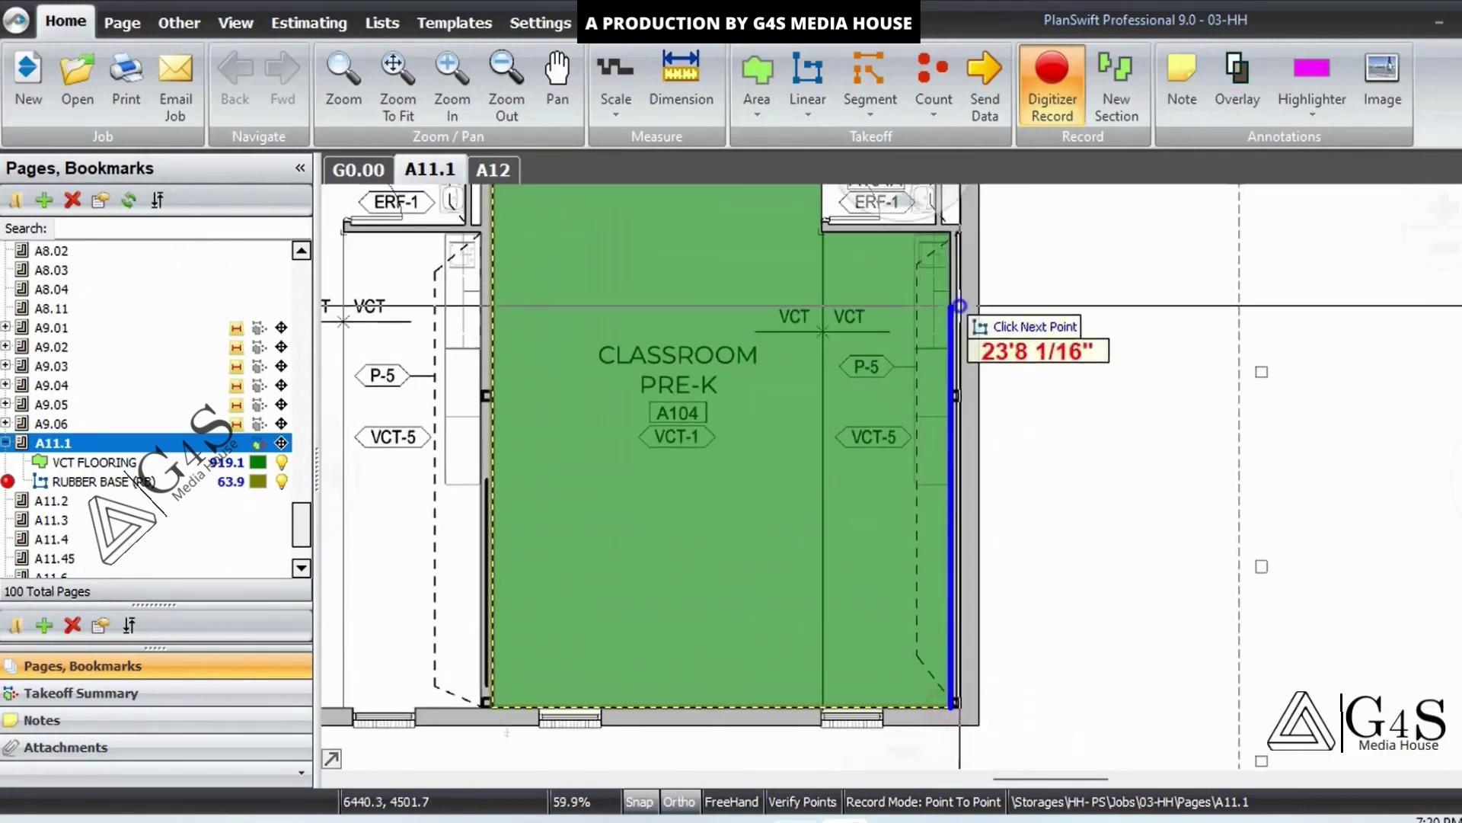
Step: Trace the rubber base up the exterior side wall, along toilet A104A's lower wall and around its corner to the toilet door jamb
click(965, 386)
scroll(964, 385, up, 2)
click(827, 377)
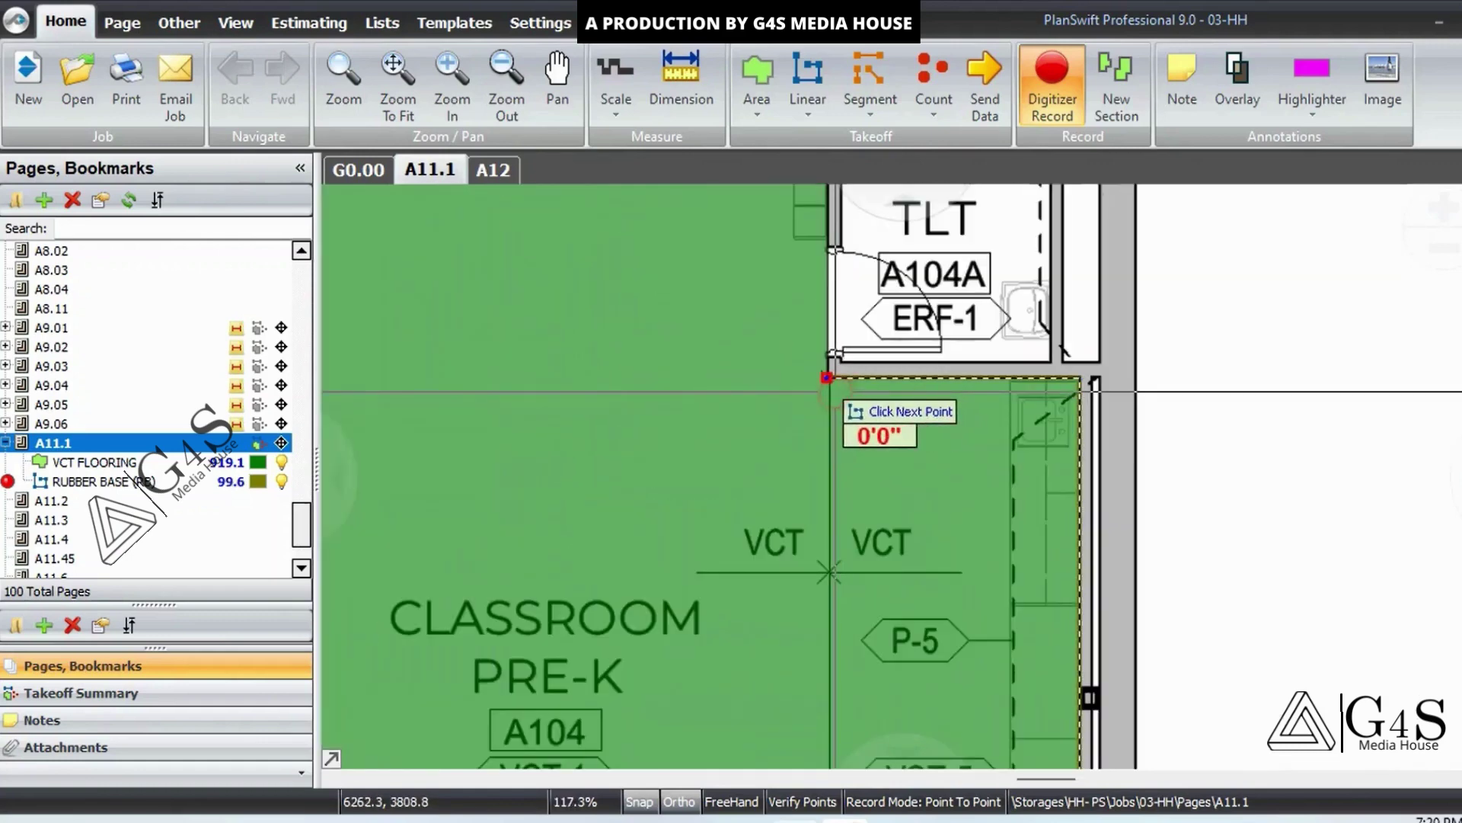
scroll(826, 377, up, 3)
click(830, 335)
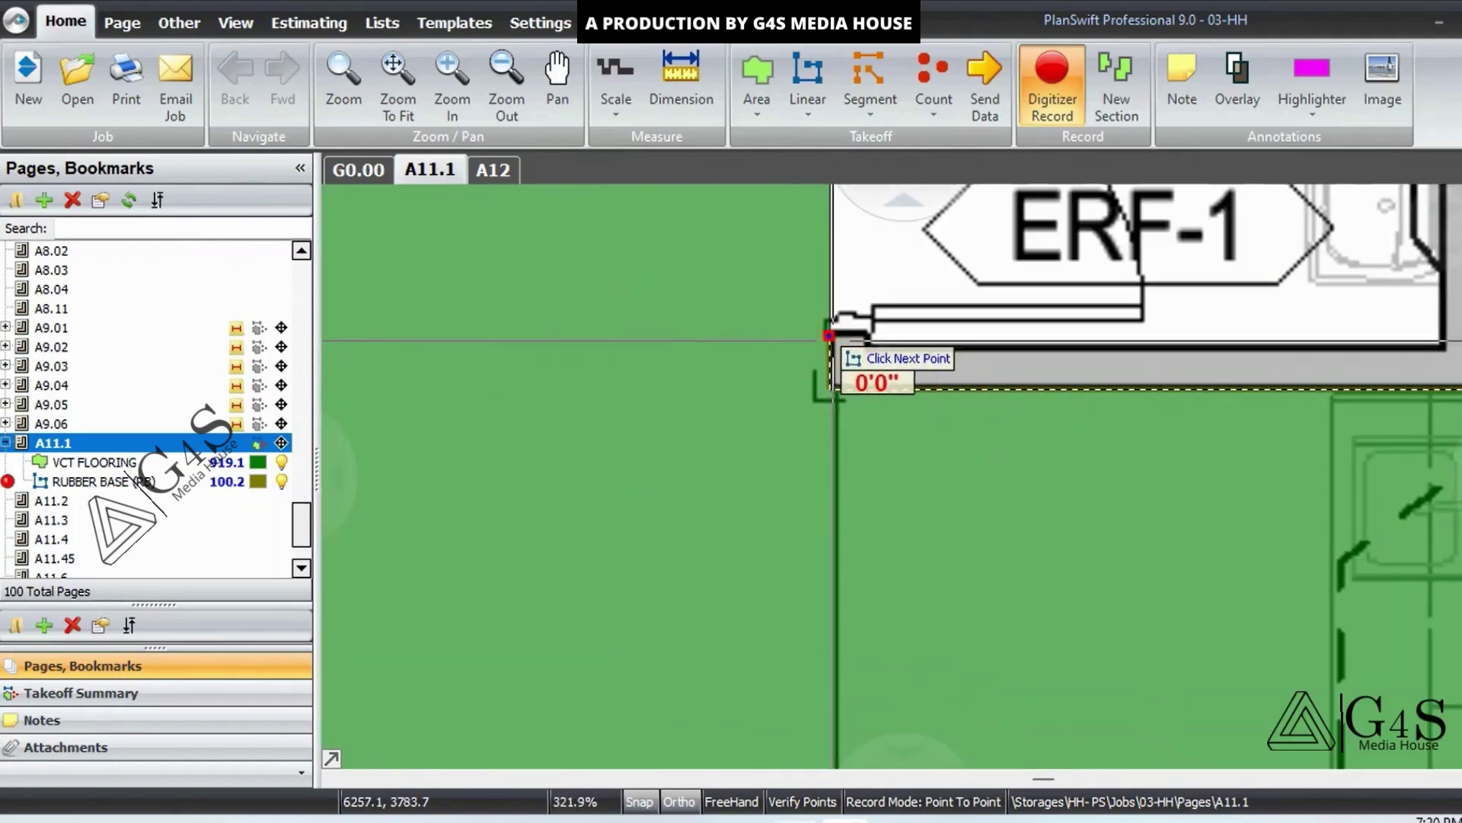
Step: Skip the toilet door opening, trace the rubber base along the remaining toilet and corridor walls to the entrance door, and finish recording
scroll(881, 523, down, 3)
scroll(881, 358, up, 2)
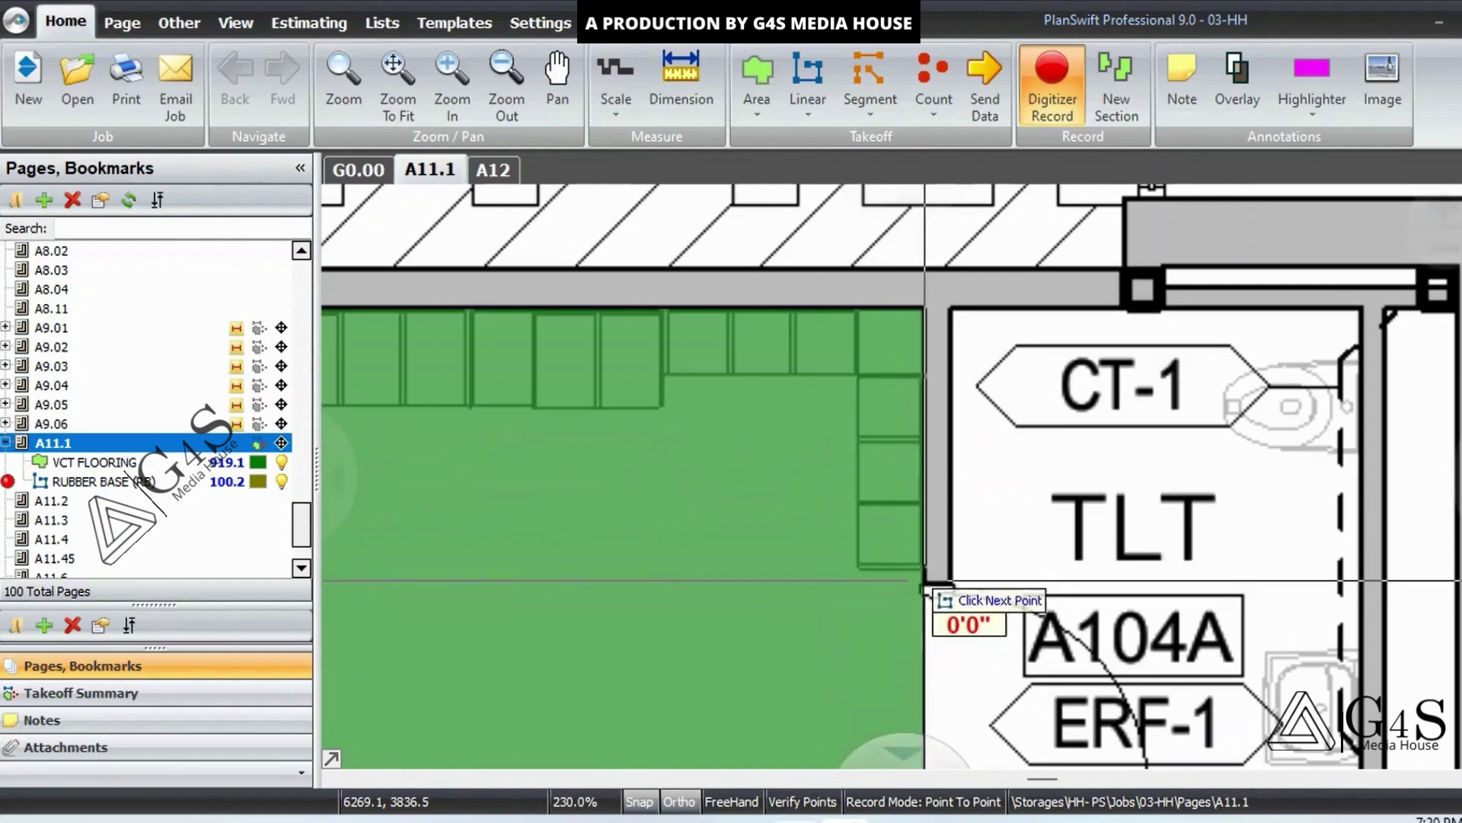
click(924, 311)
scroll(924, 310, down, 2)
scroll(762, 388, down, 2)
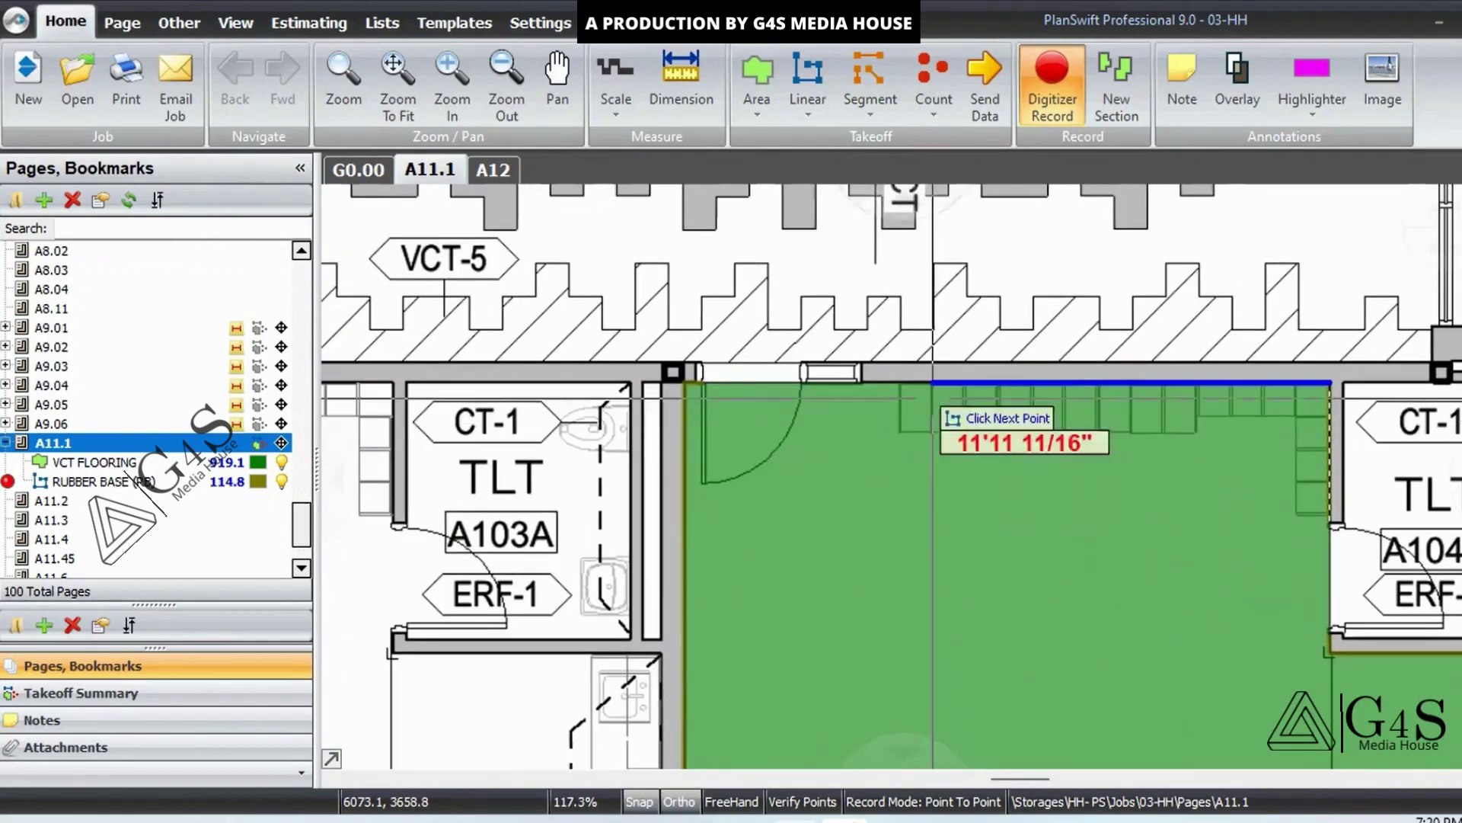
scroll(702, 385, up, 3)
click(601, 364)
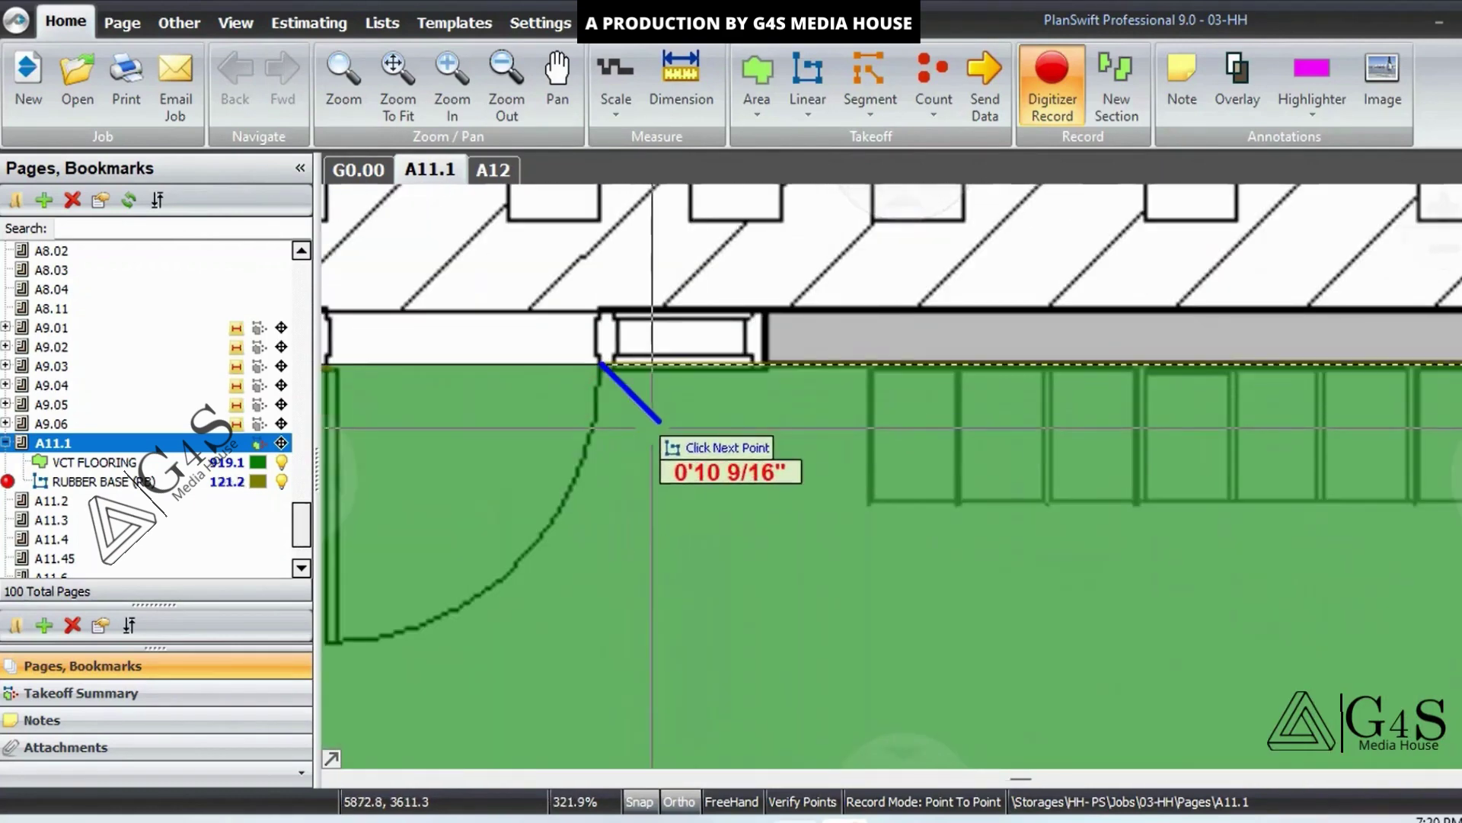
click(656, 427)
scroll(662, 449, down, 3)
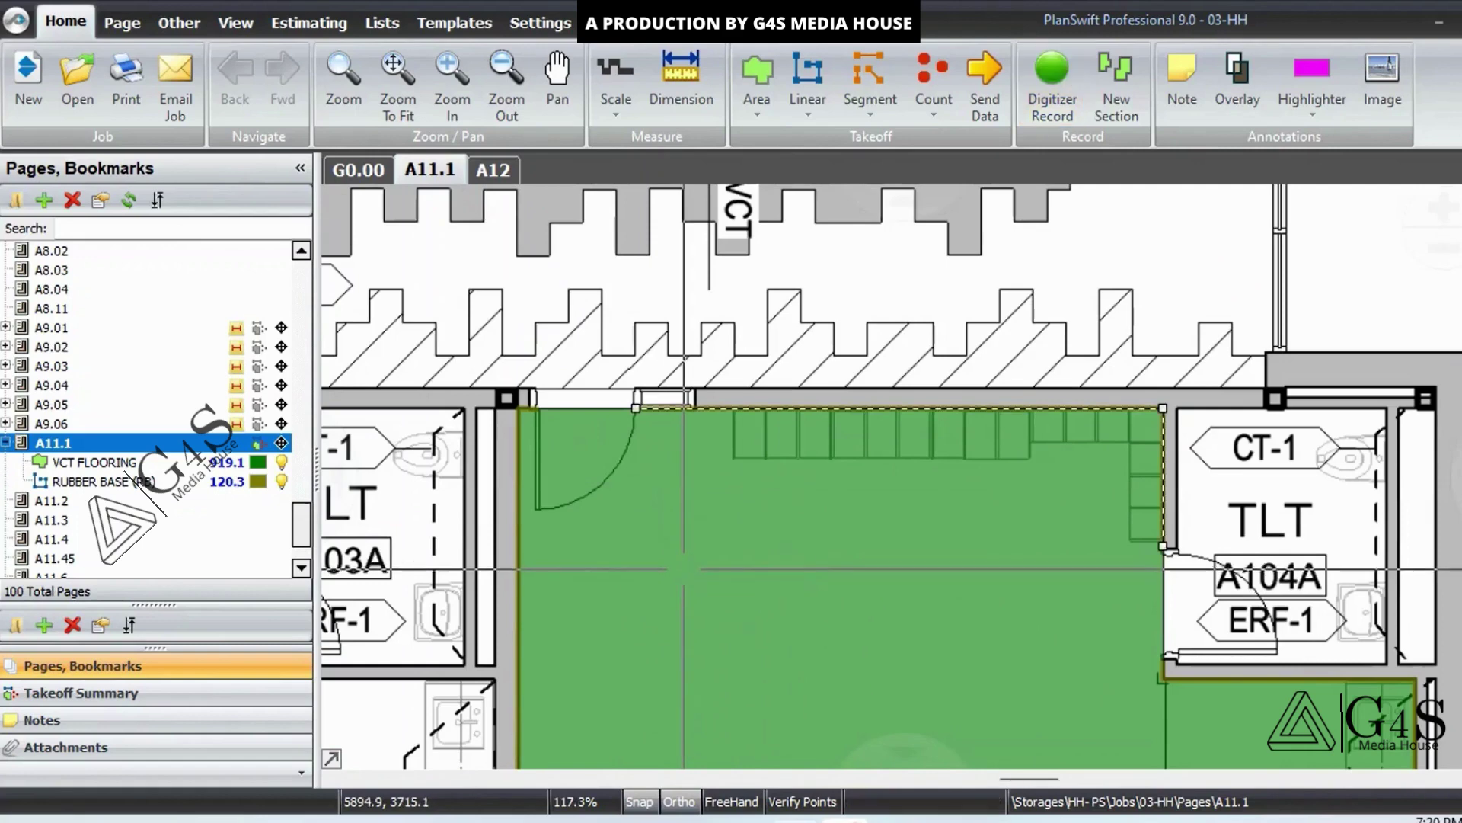
Step: Review classroom A104's completed takeoffs, comparing the RUBBER BASE (RB) outline with the VCT FLOORING area
drag(724, 646, 848, 254)
scroll(868, 310, down, 2)
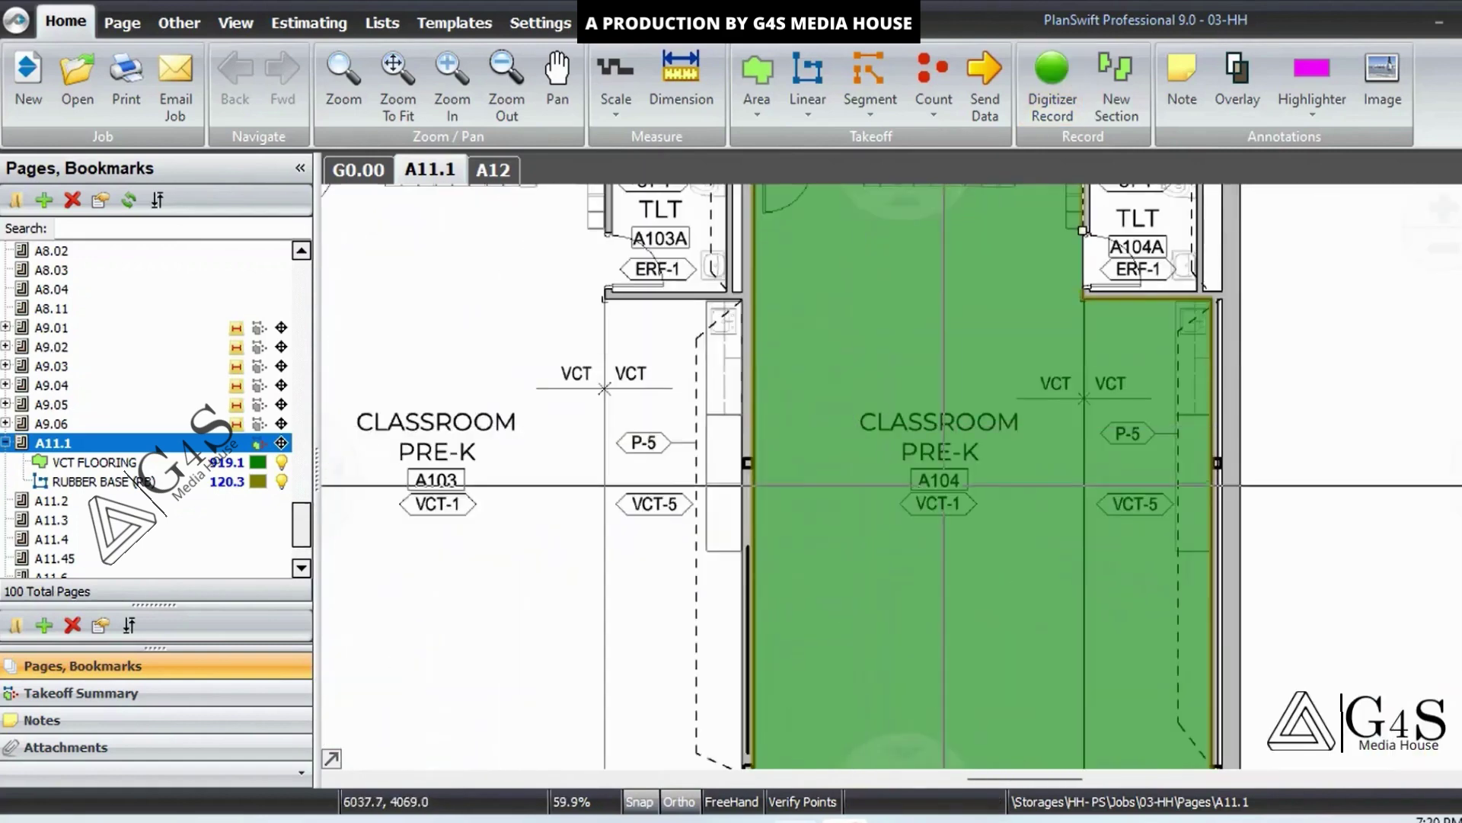
drag(1150, 308, 1008, 507)
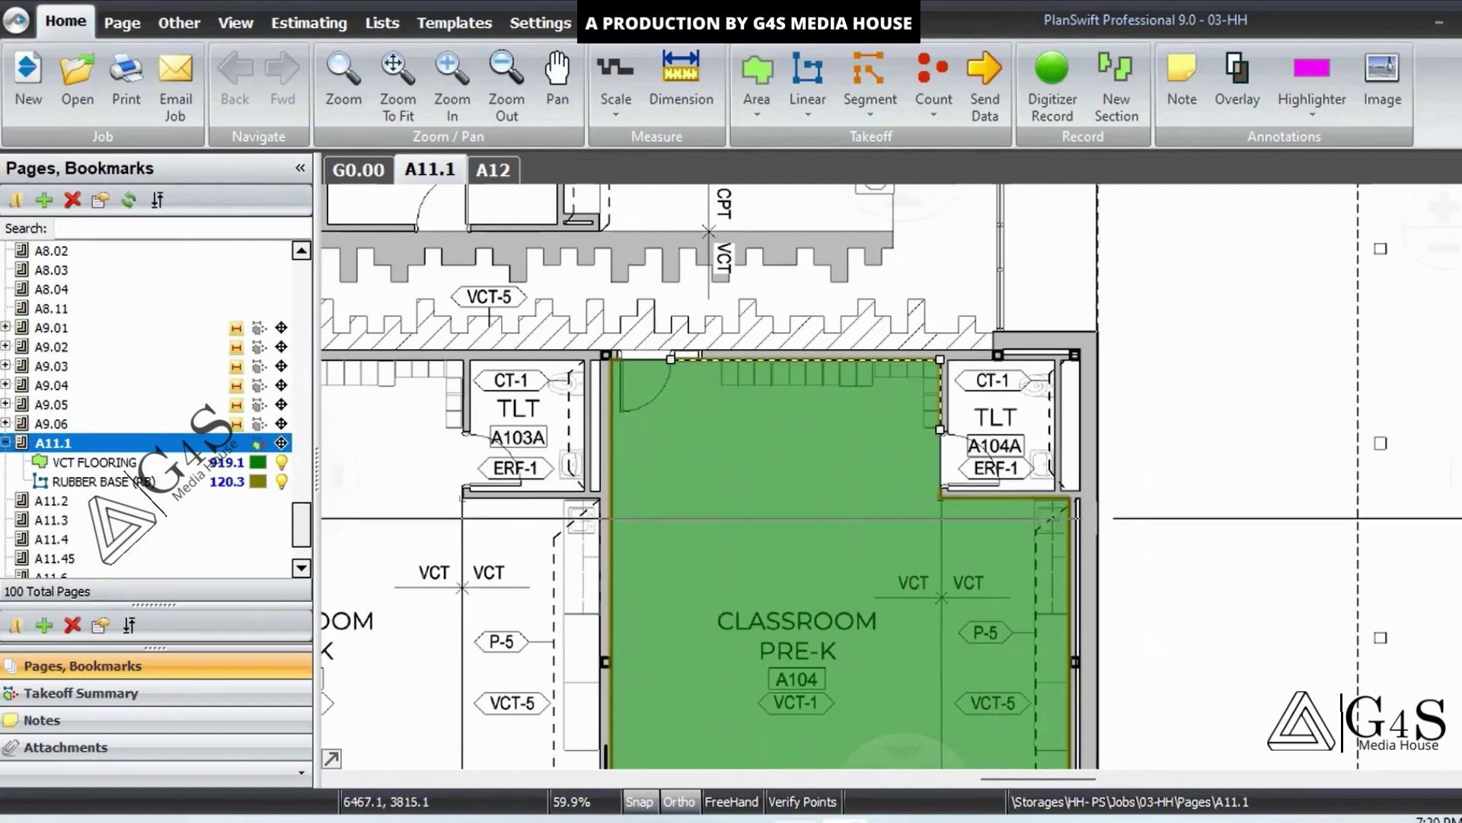
drag(1190, 593, 1169, 472)
scroll(1167, 433, down, 1)
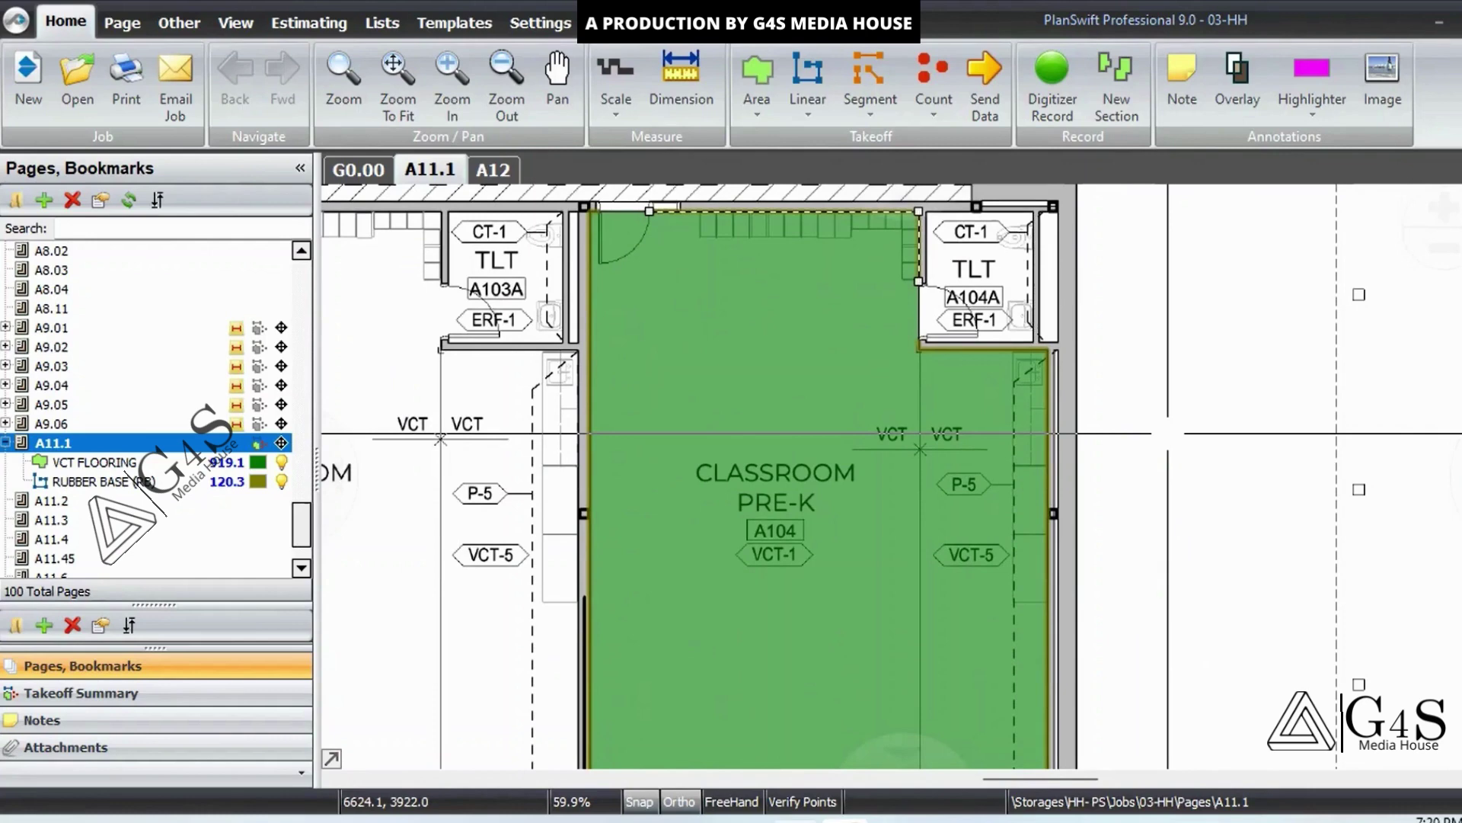
drag(1256, 592, 1248, 523)
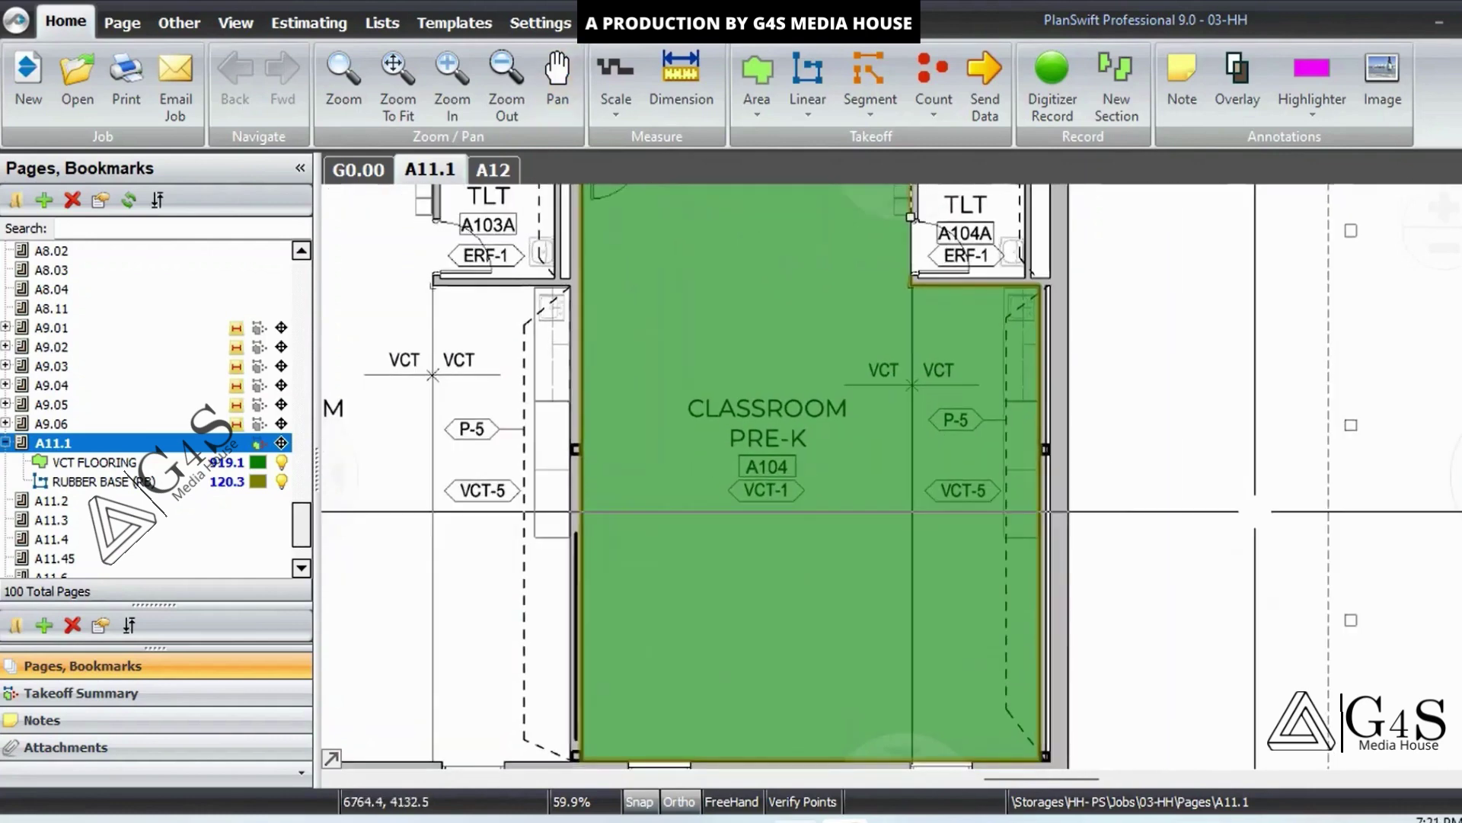
scroll(1249, 522, down, 2)
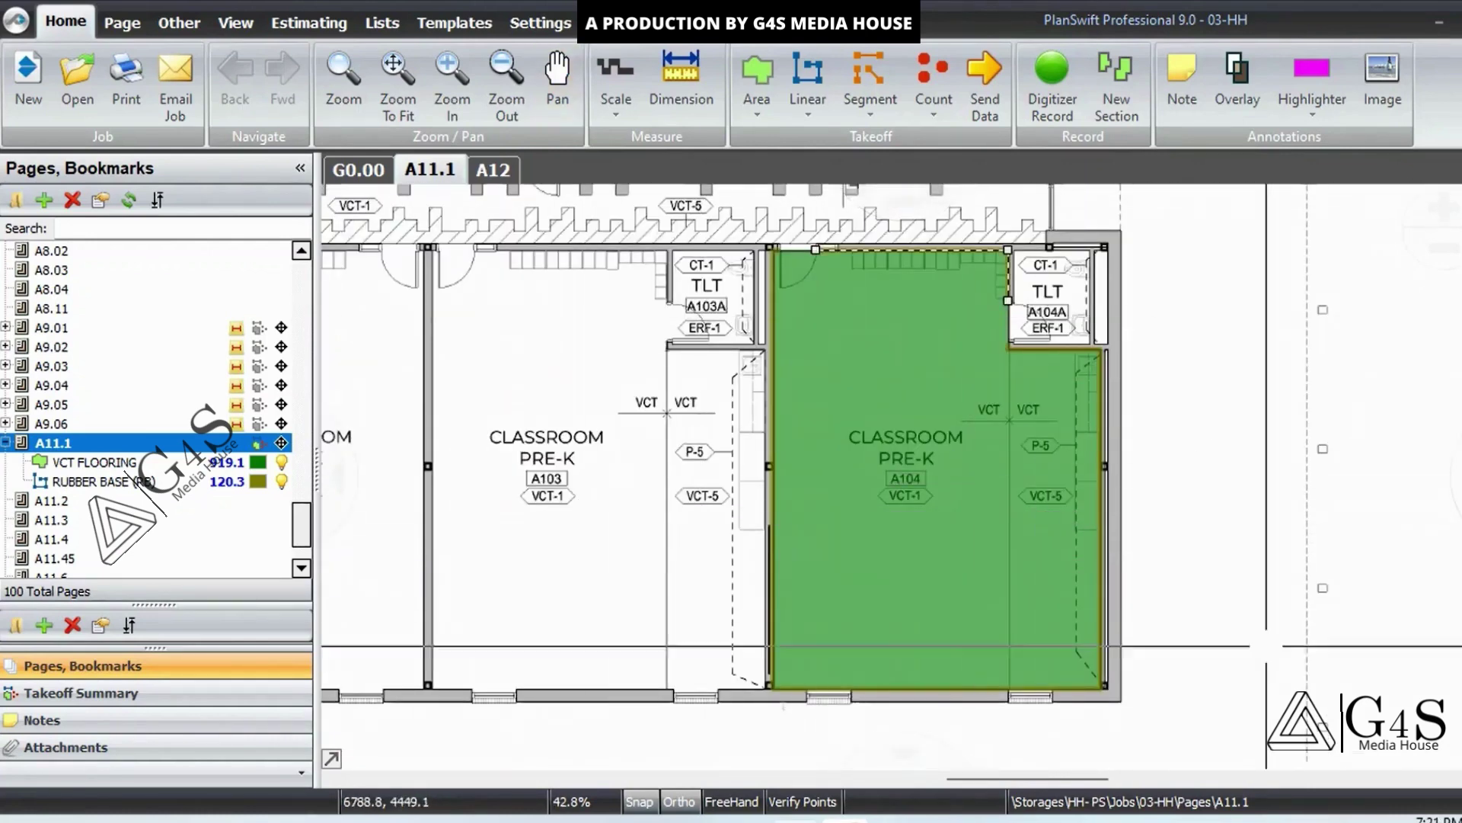
click(99, 482)
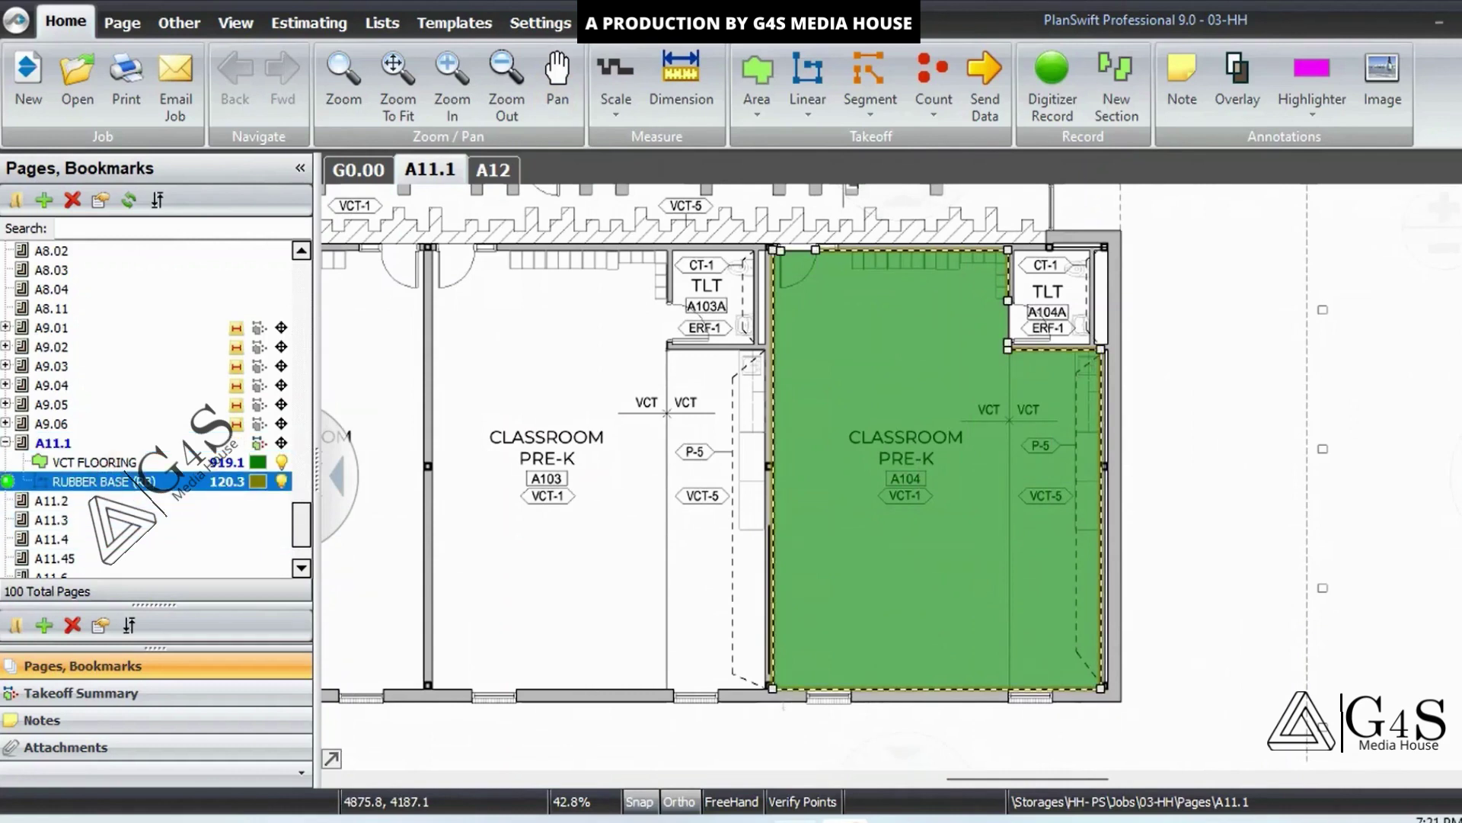
click(95, 462)
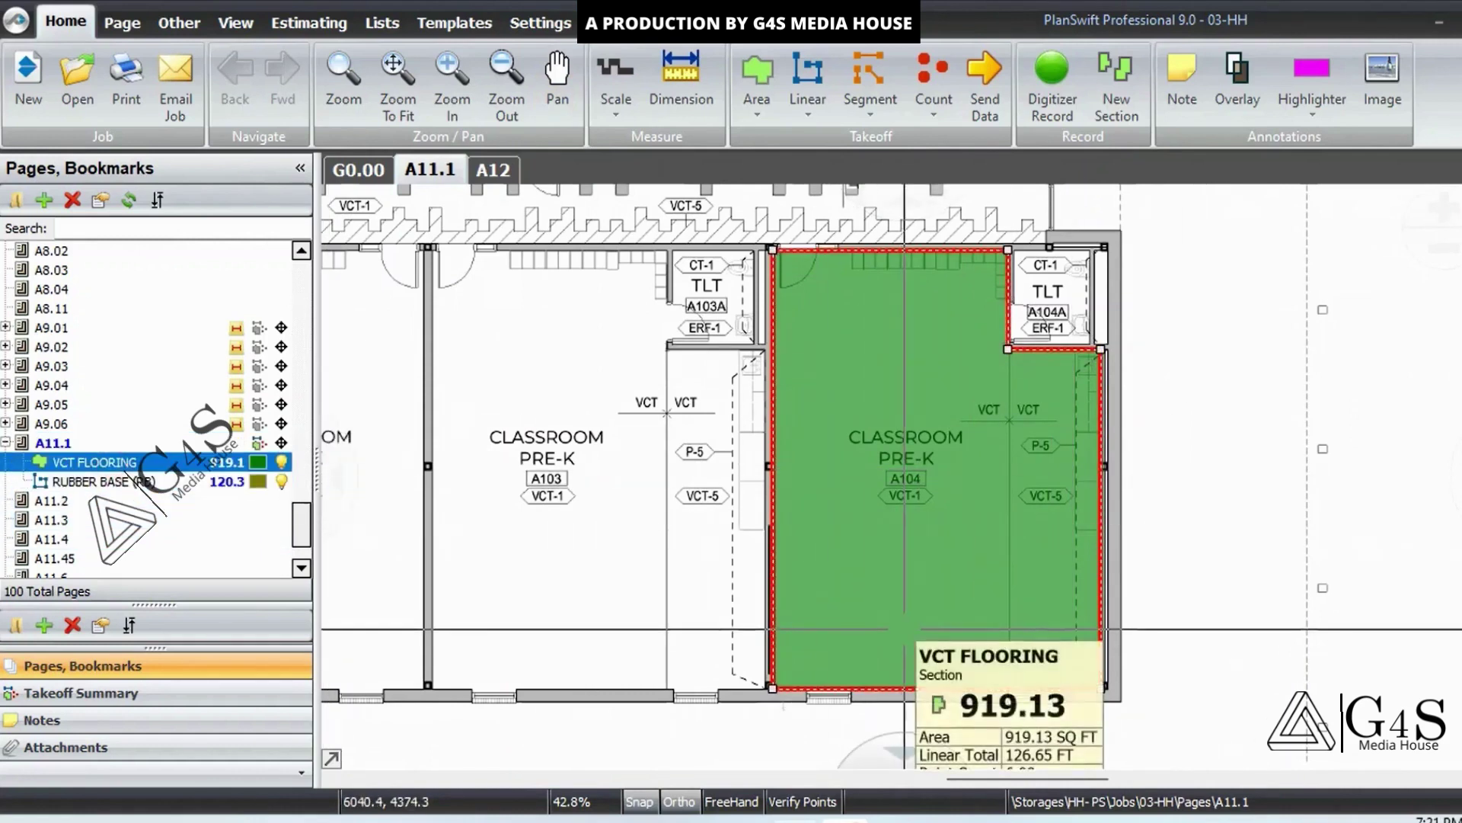
Step: Examine the finish tags of the other Pre-K classrooms, the corridors, the supply and discovery rooms, and kindergarten toilet A109A
scroll(1248, 450, down, 4)
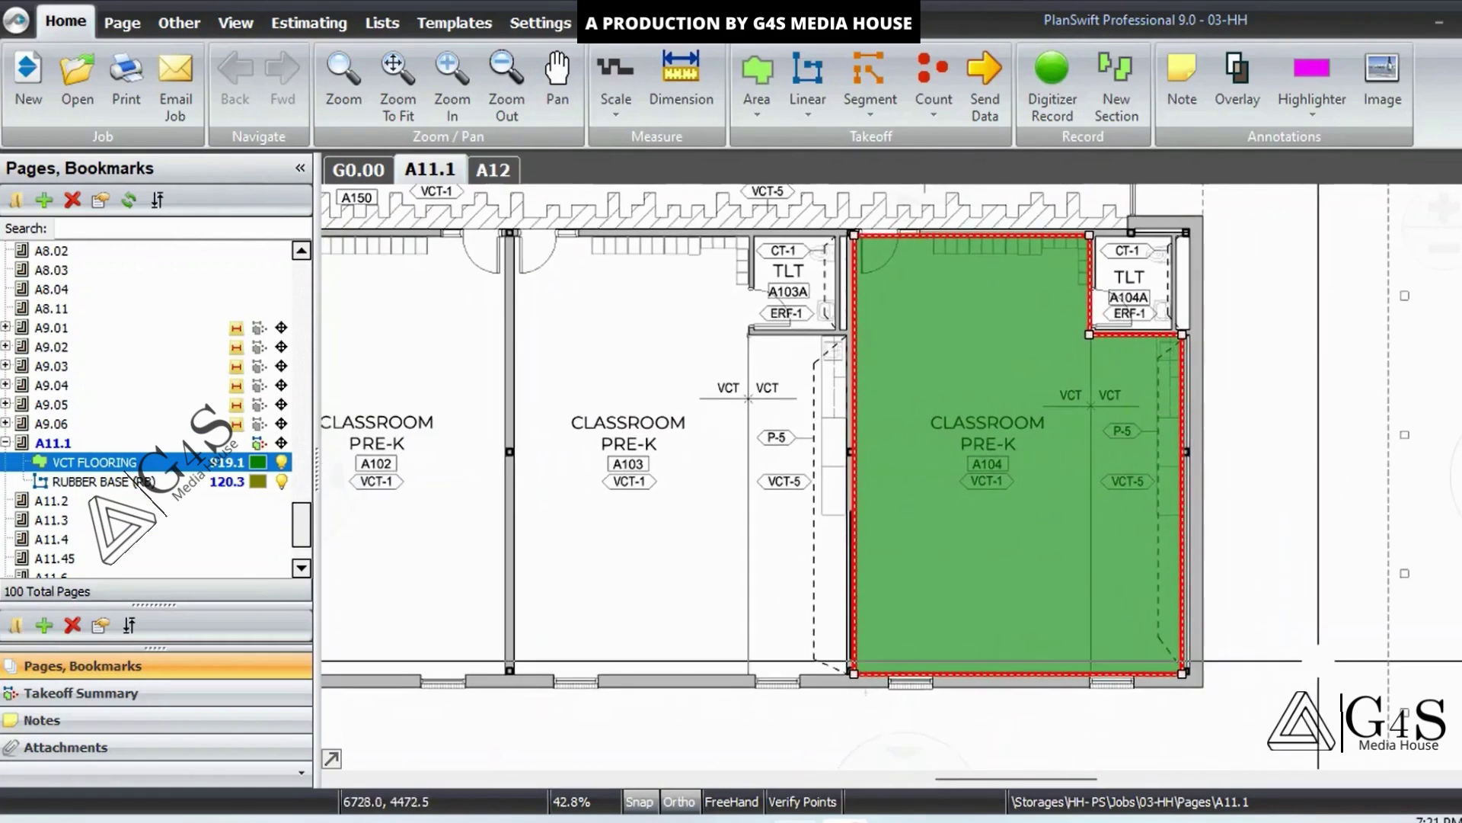
scroll(914, 503, up, 4)
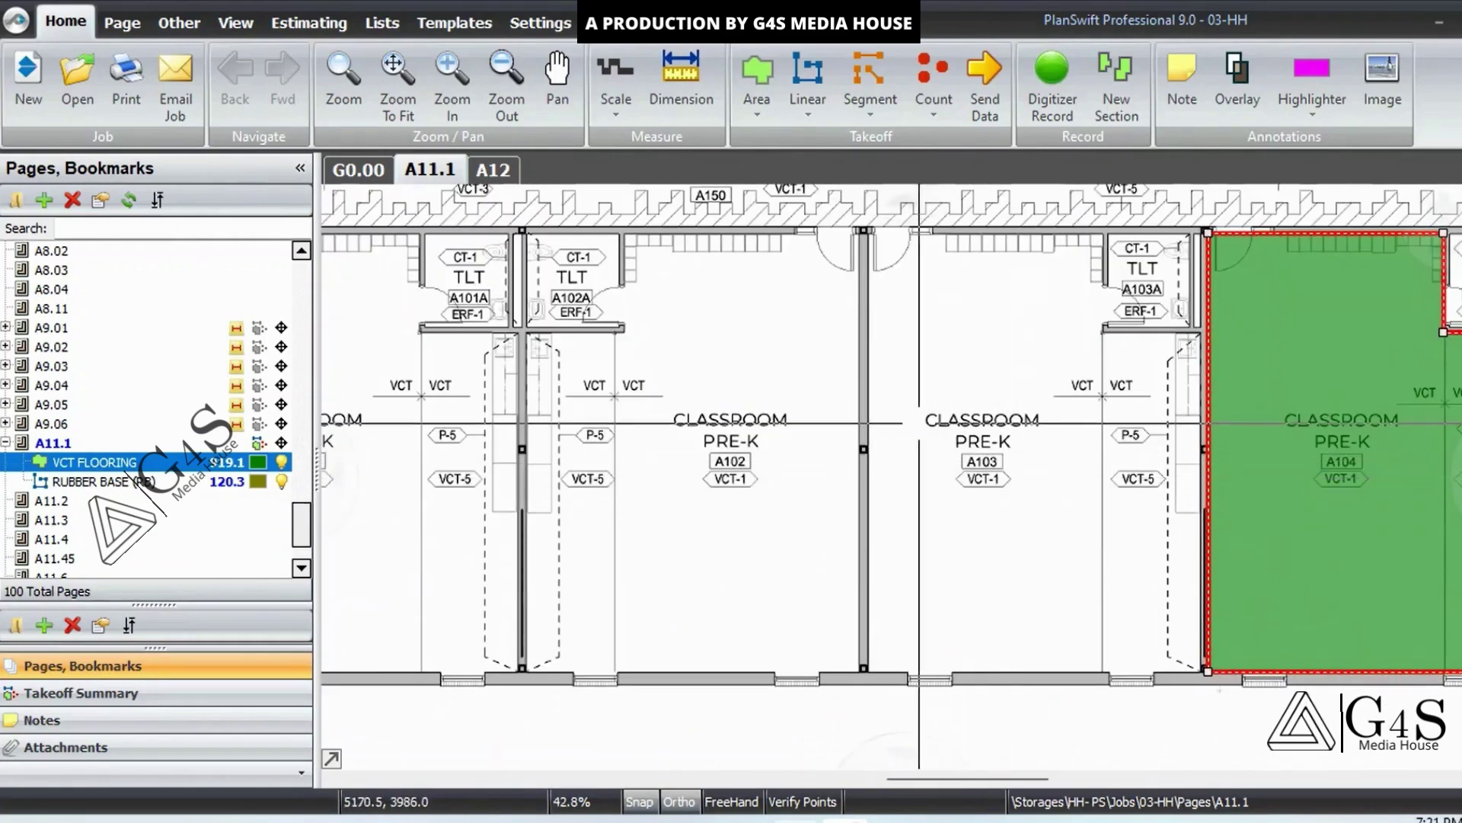
click(1058, 543)
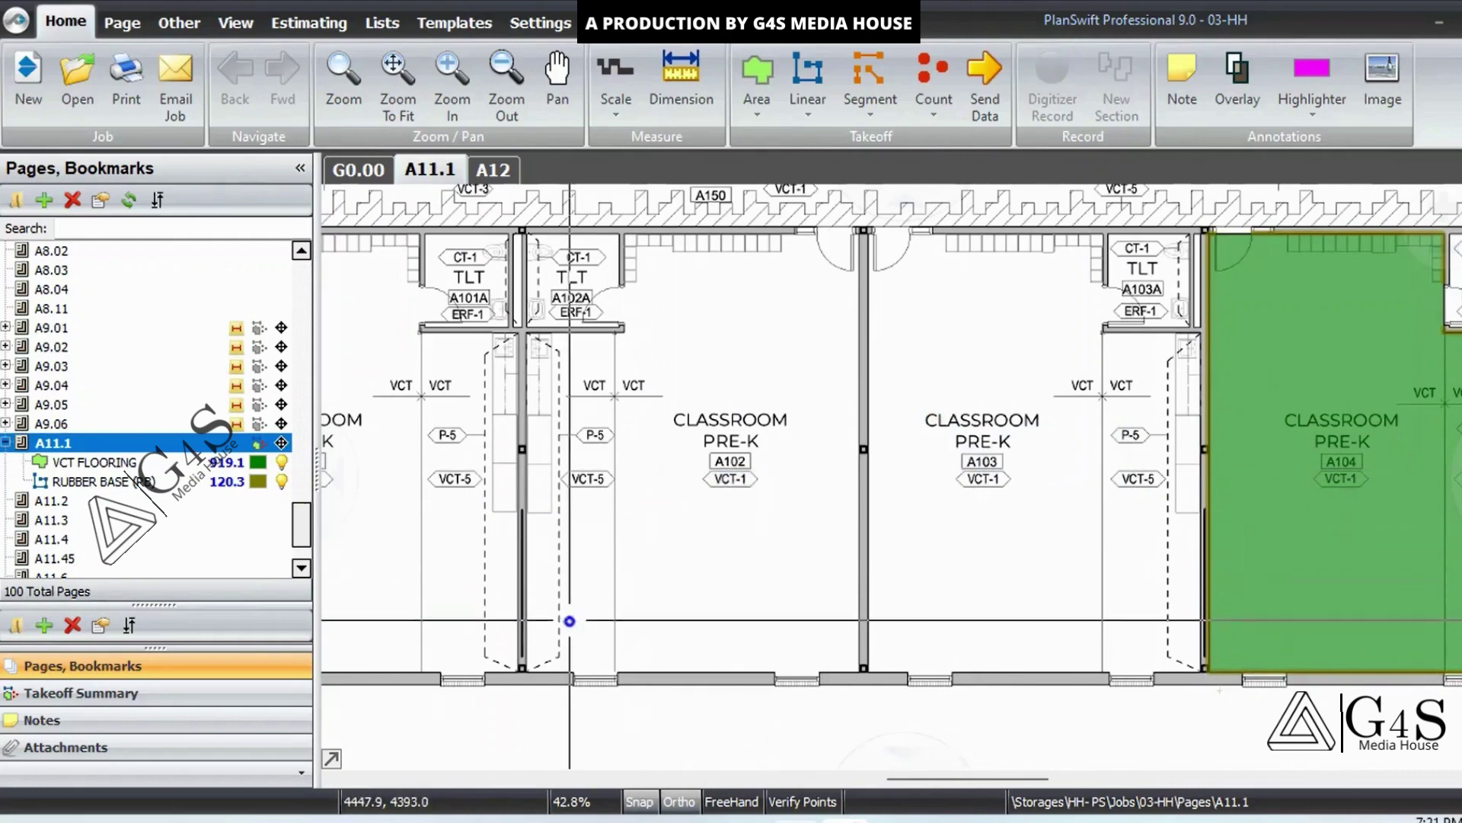
drag(569, 621, 929, 623)
scroll(822, 563, down, 3)
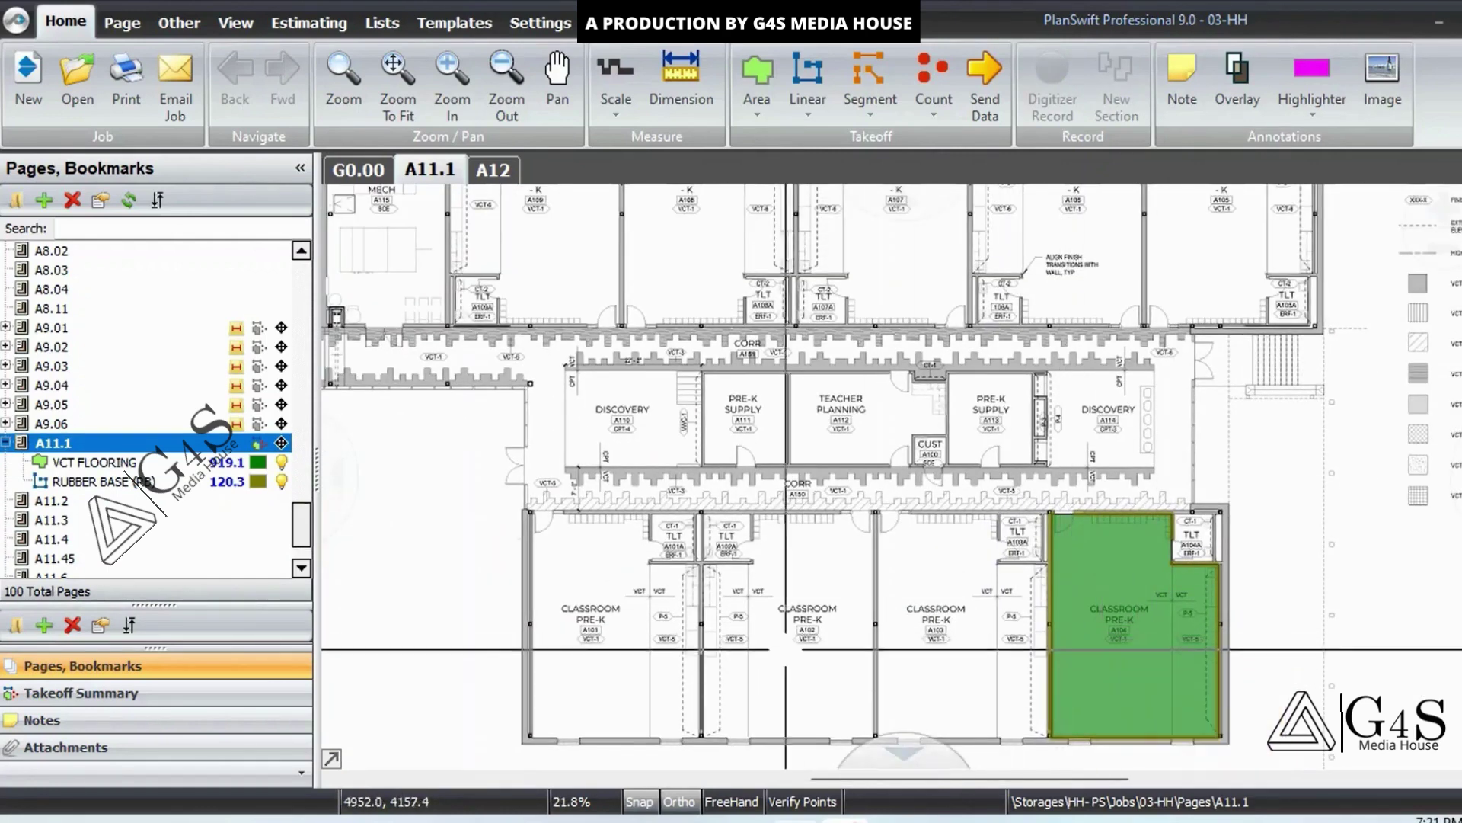
scroll(944, 559, down, 2)
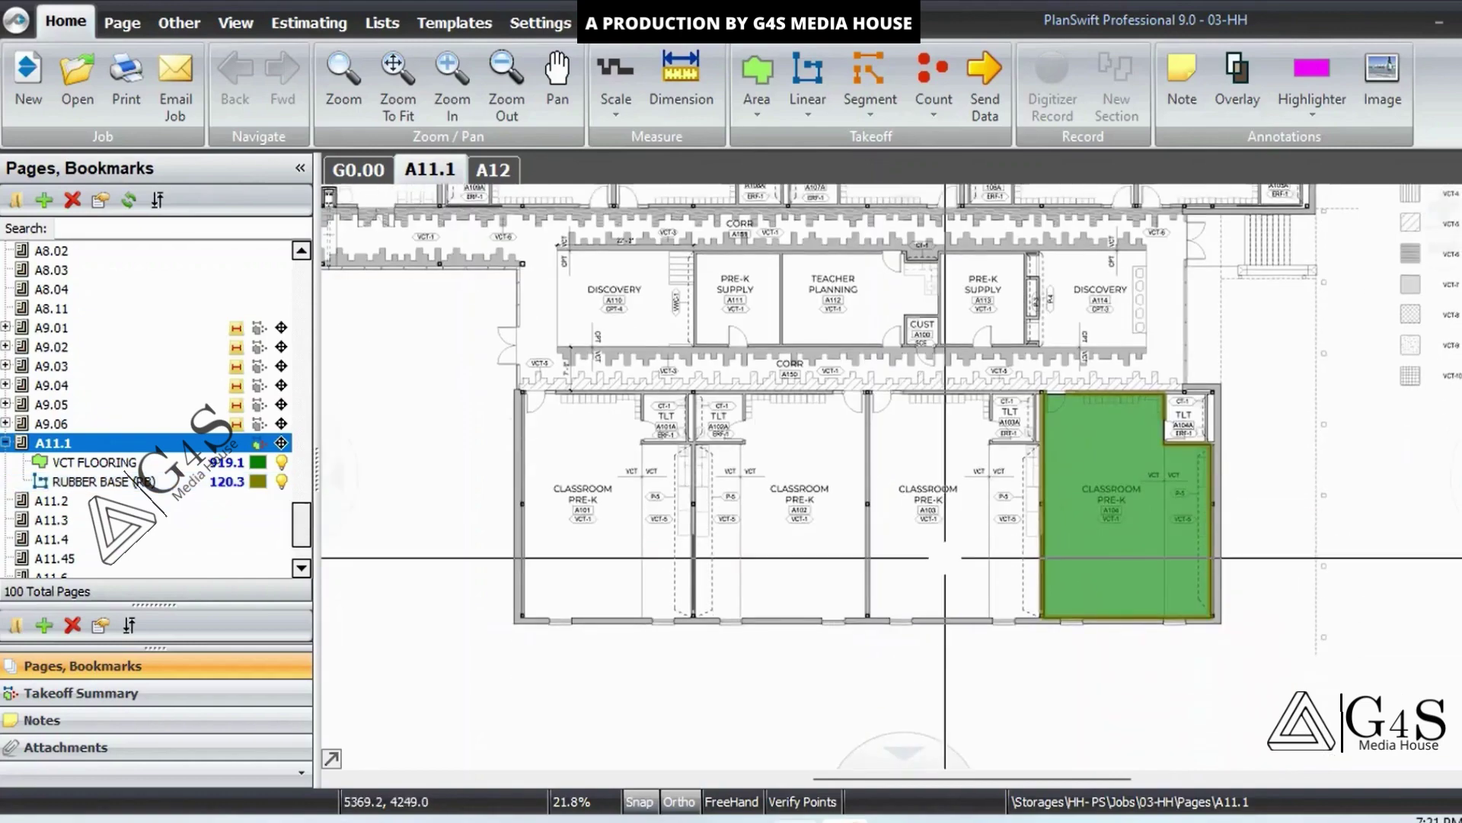
scroll(944, 559, up, 1)
scroll(794, 538, up, 4)
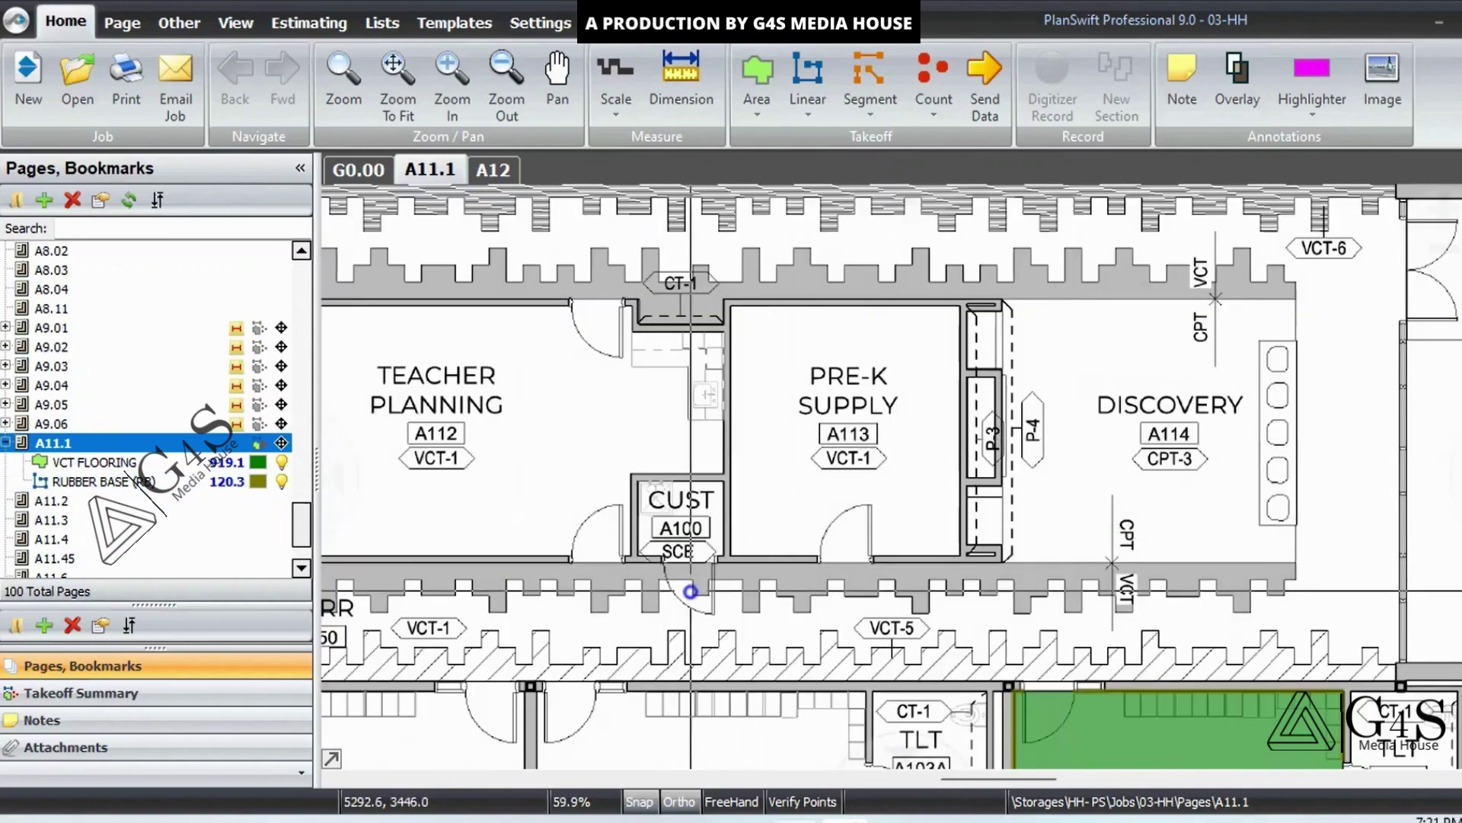
scroll(690, 591, down, 4)
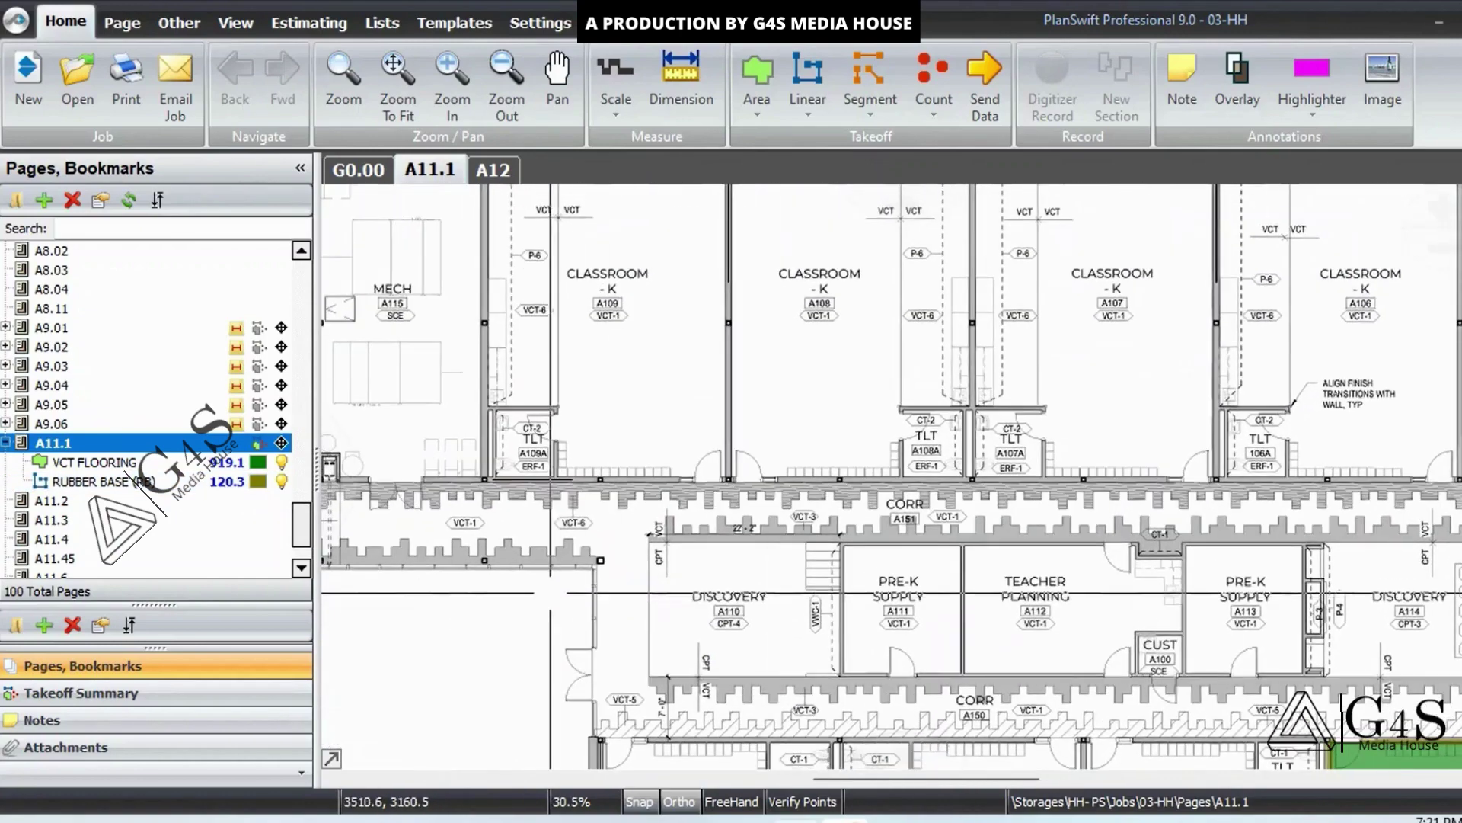
drag(418, 425, 625, 545)
scroll(573, 559, up, 4)
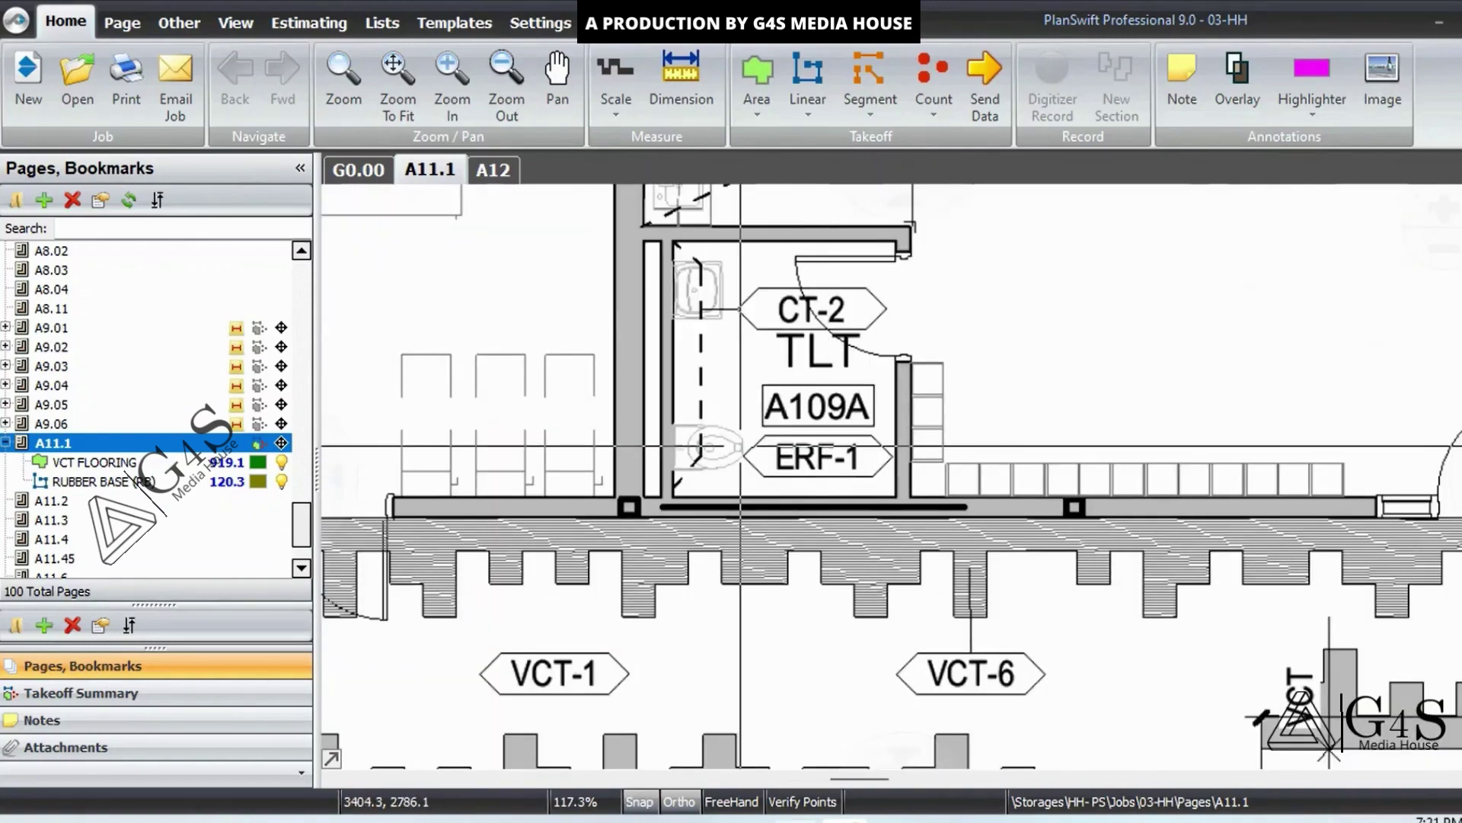
Step: Check mechanical room A115's SCE tag against the cast-in-place concrete entry in finish schedule A12, and return to finish plan A11.1
scroll(740, 446, down, 6)
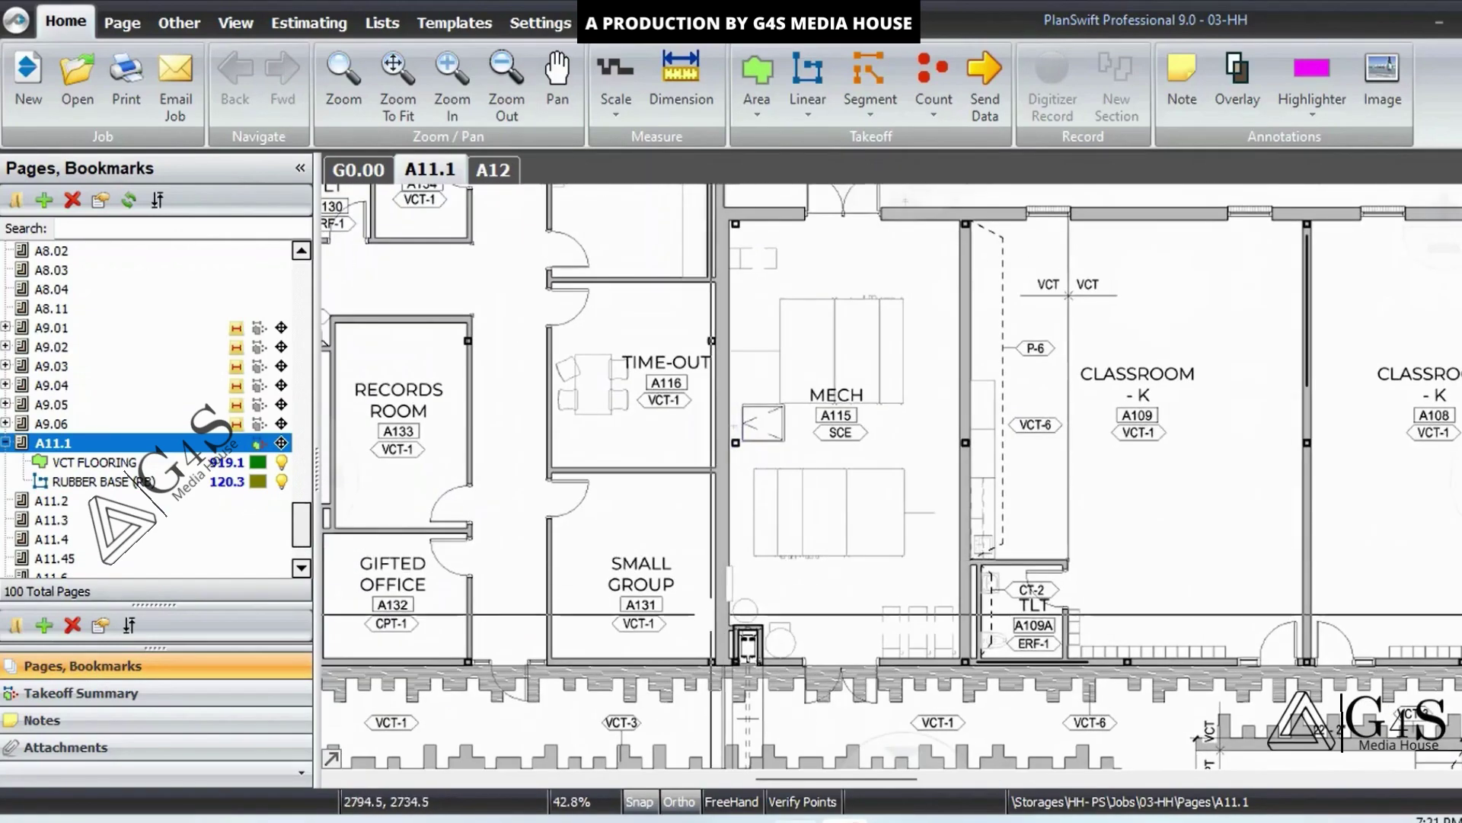
scroll(863, 455, up, 6)
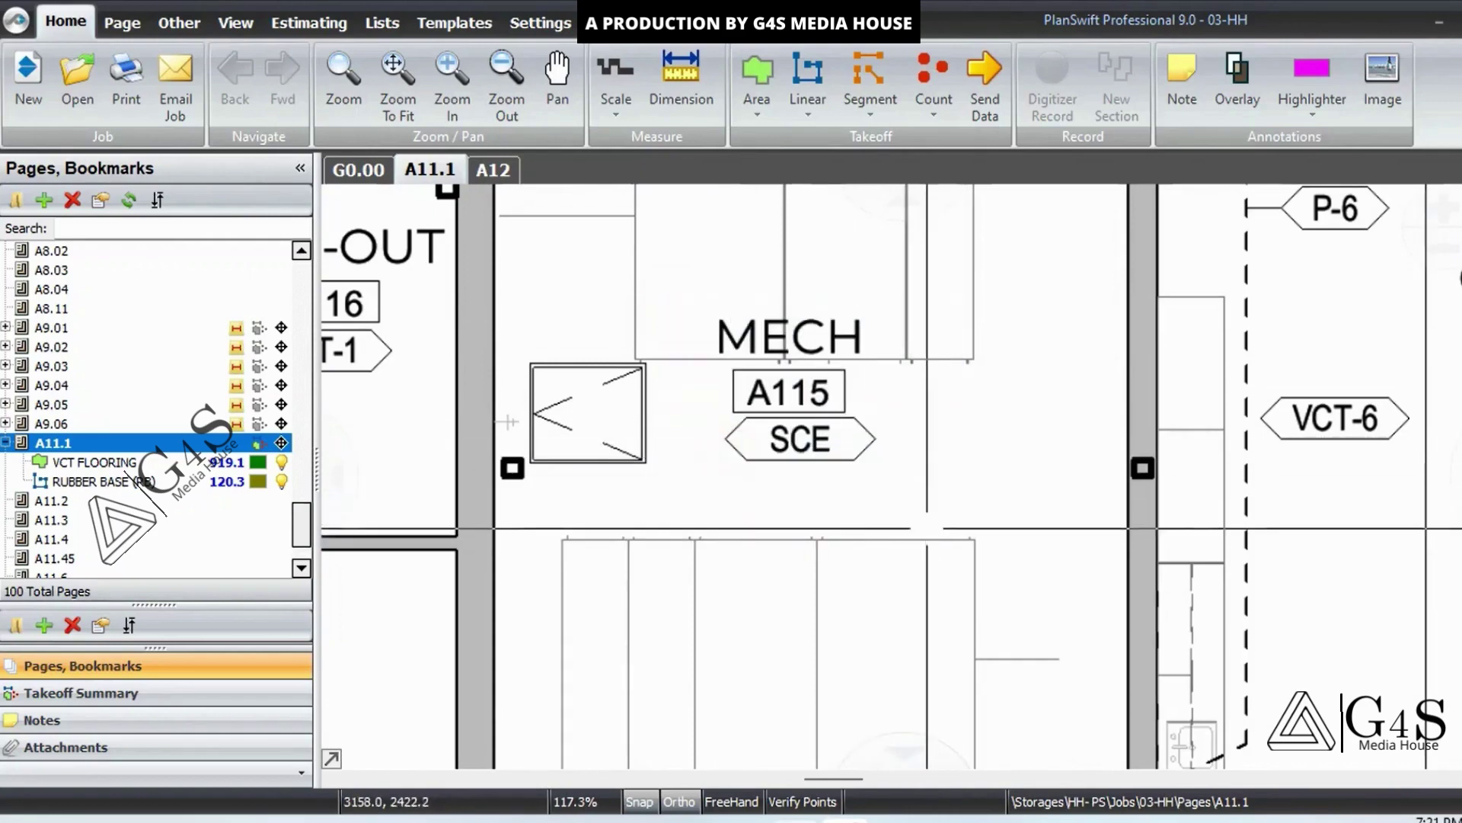
click(493, 169)
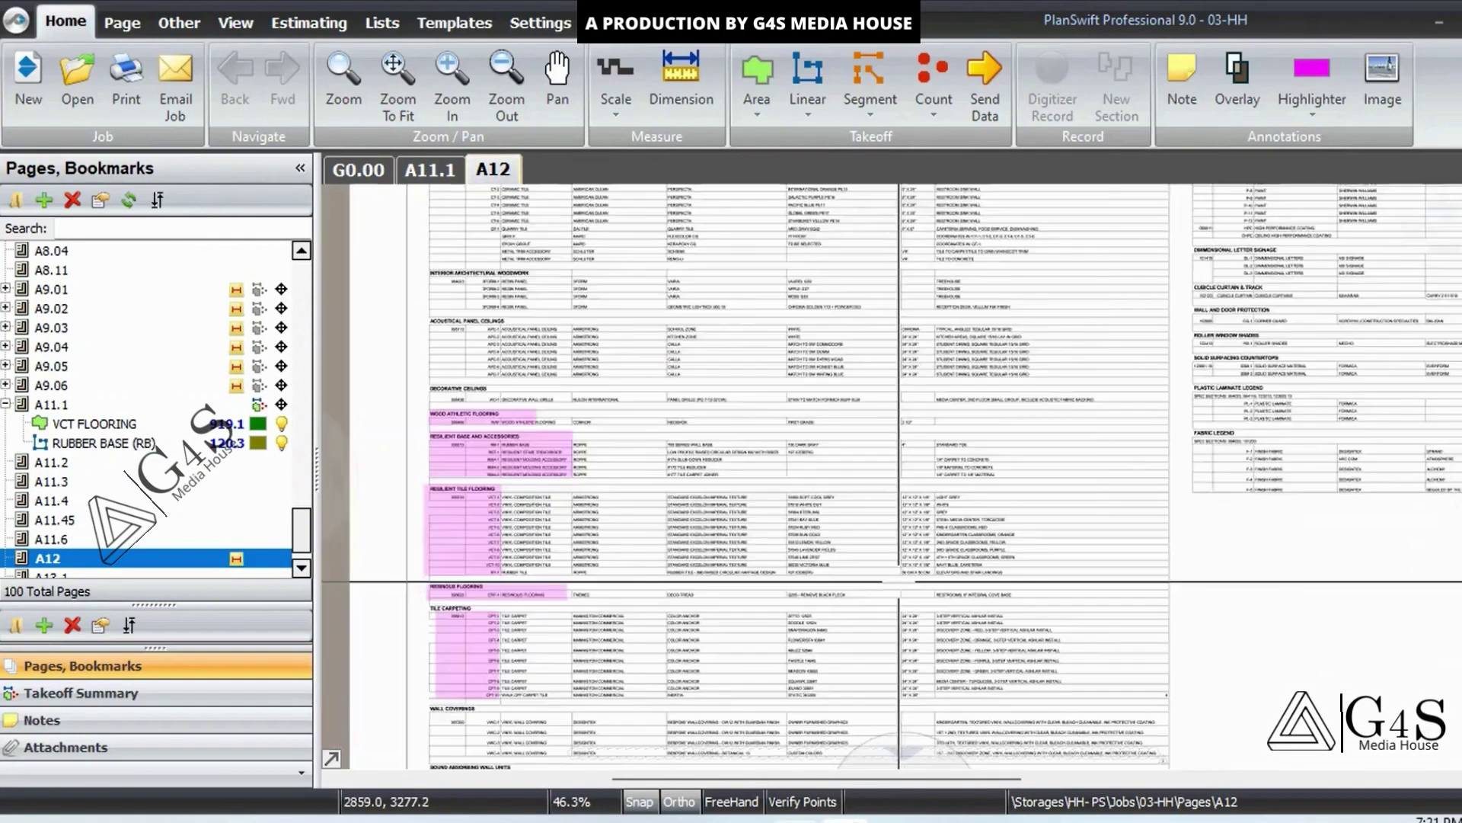
scroll(693, 421, up, 2)
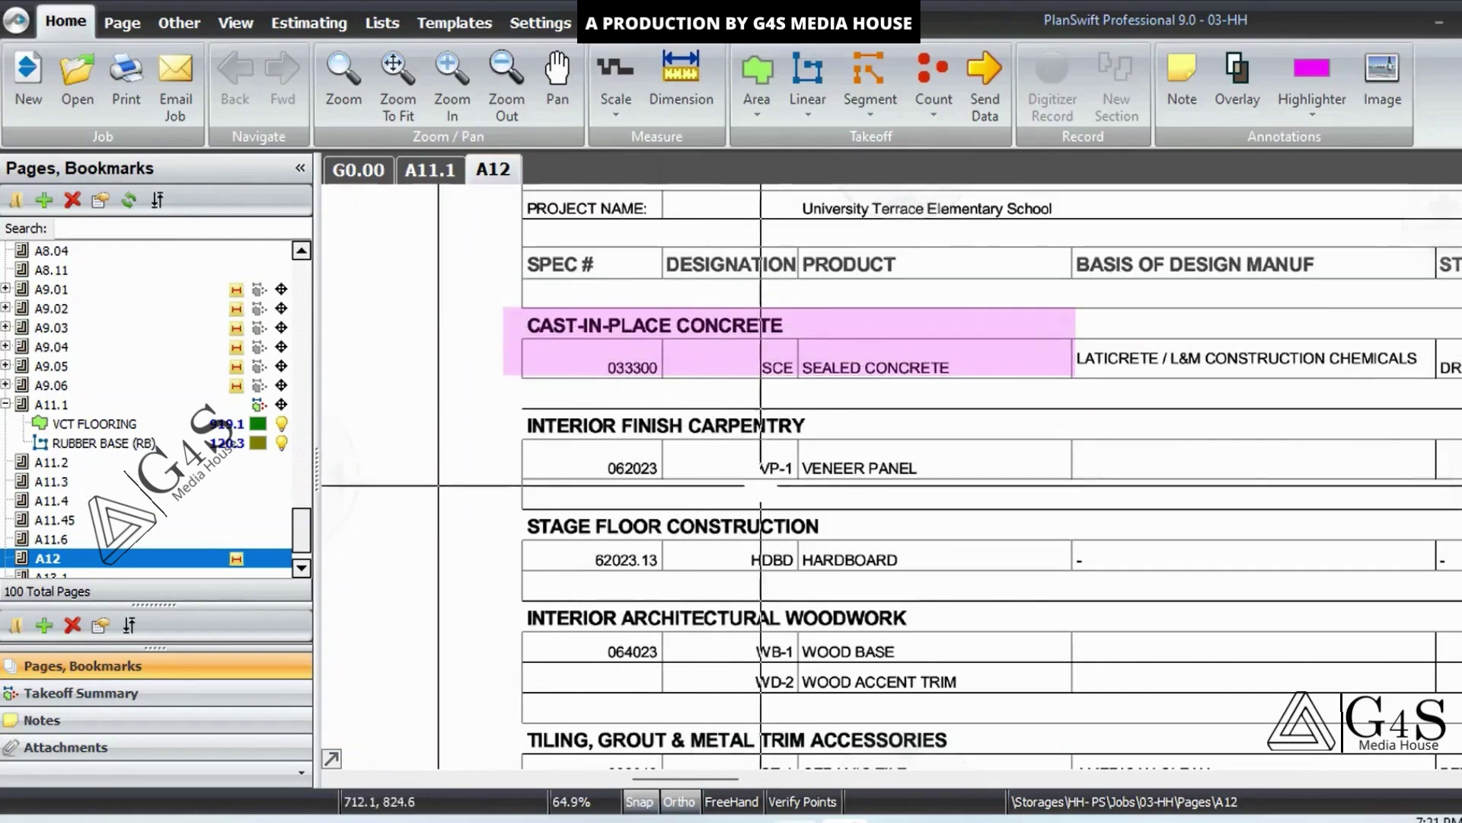
drag(1329, 470, 1053, 486)
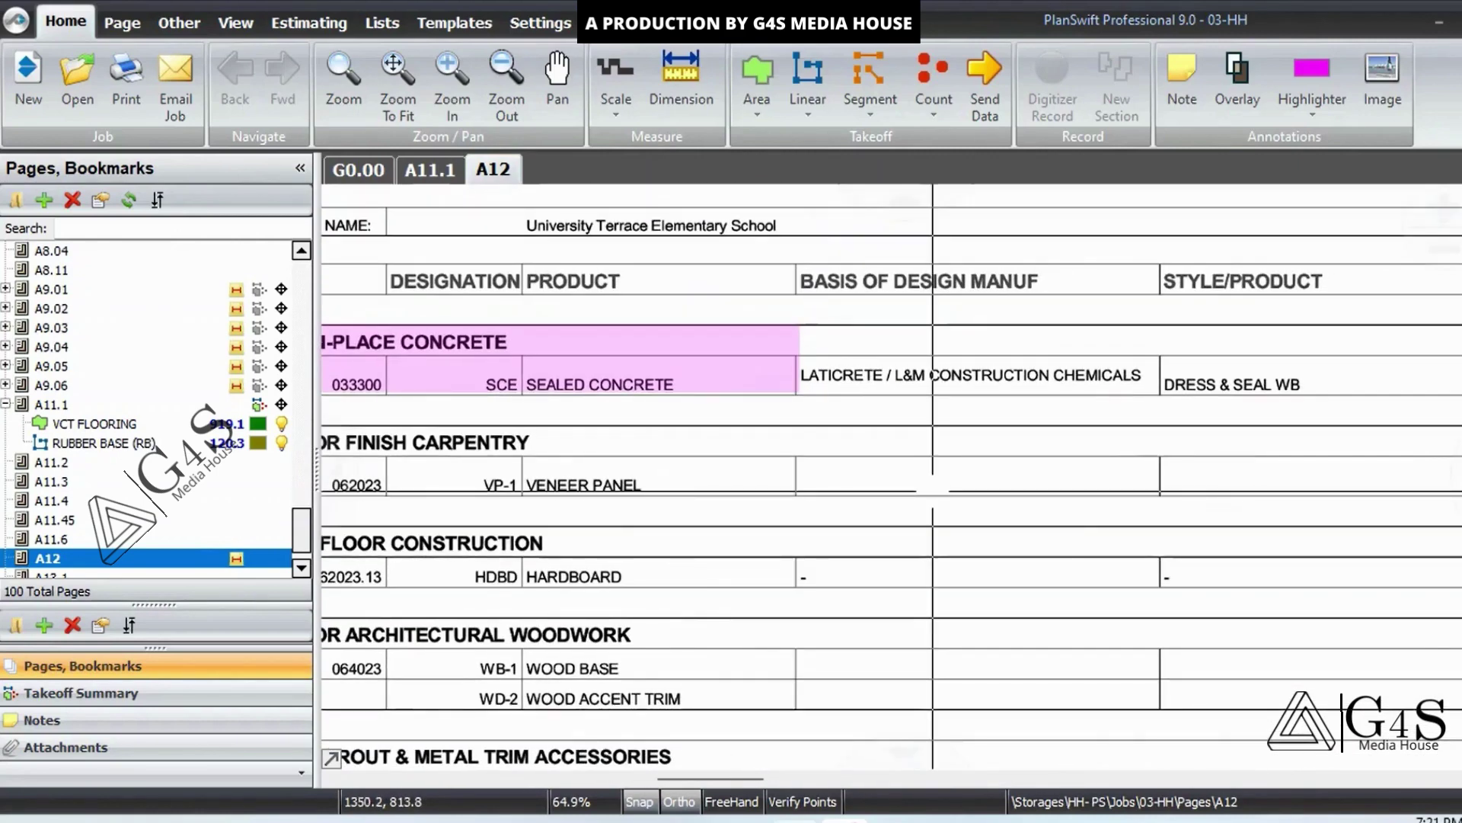
scroll(933, 488, down, 2)
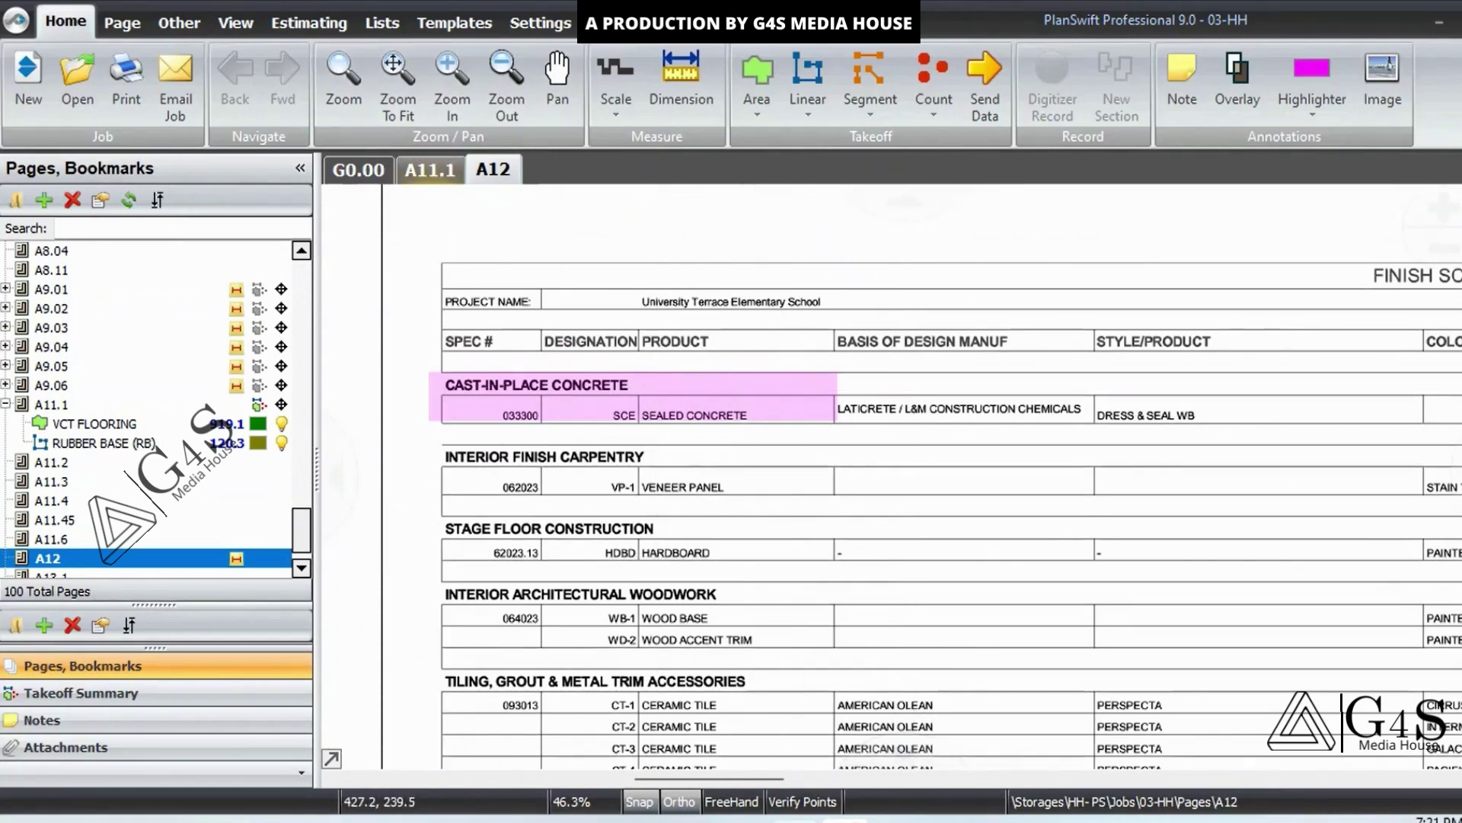
click(430, 169)
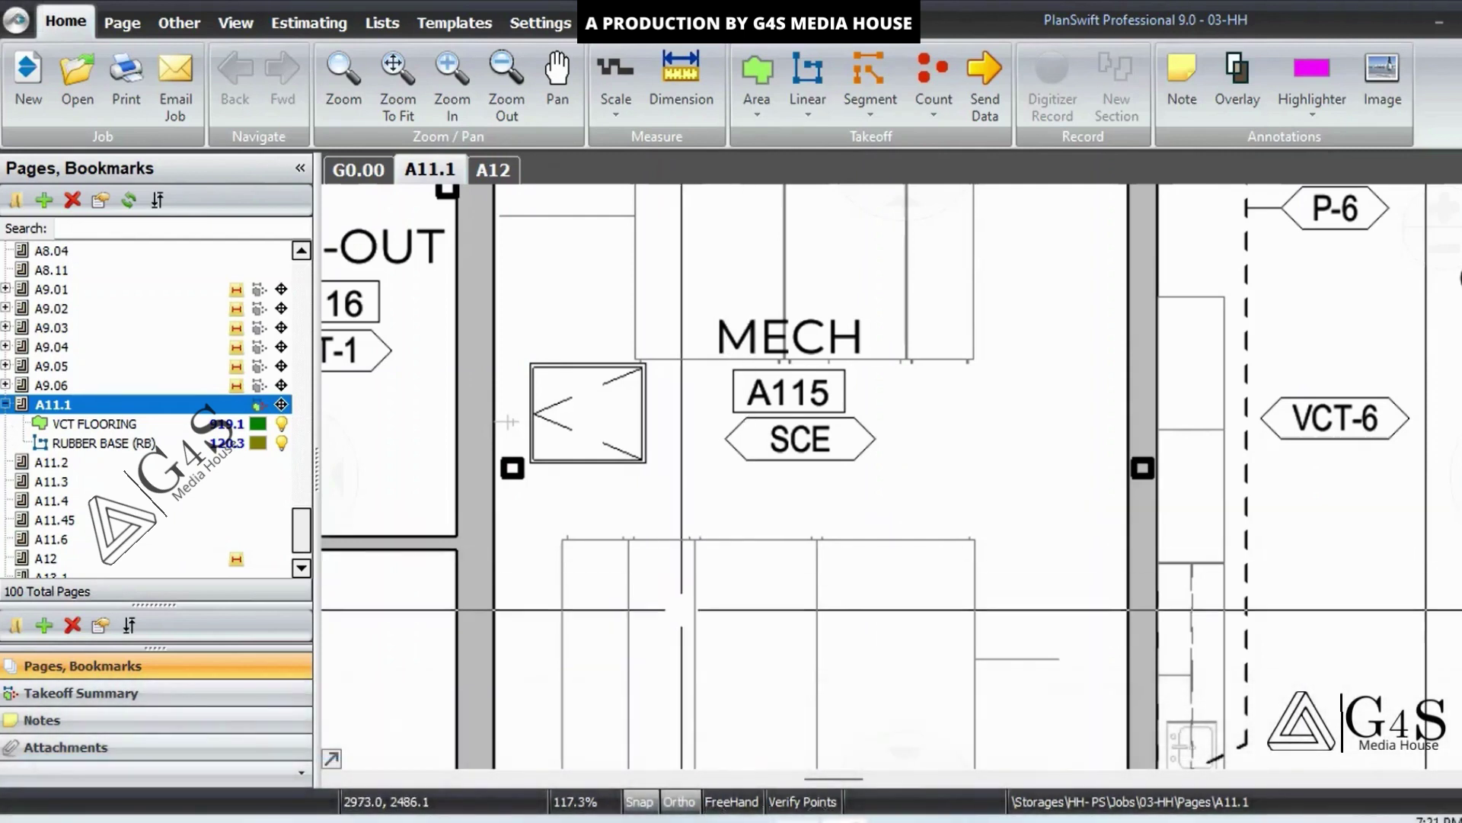
drag(662, 255, 999, 509)
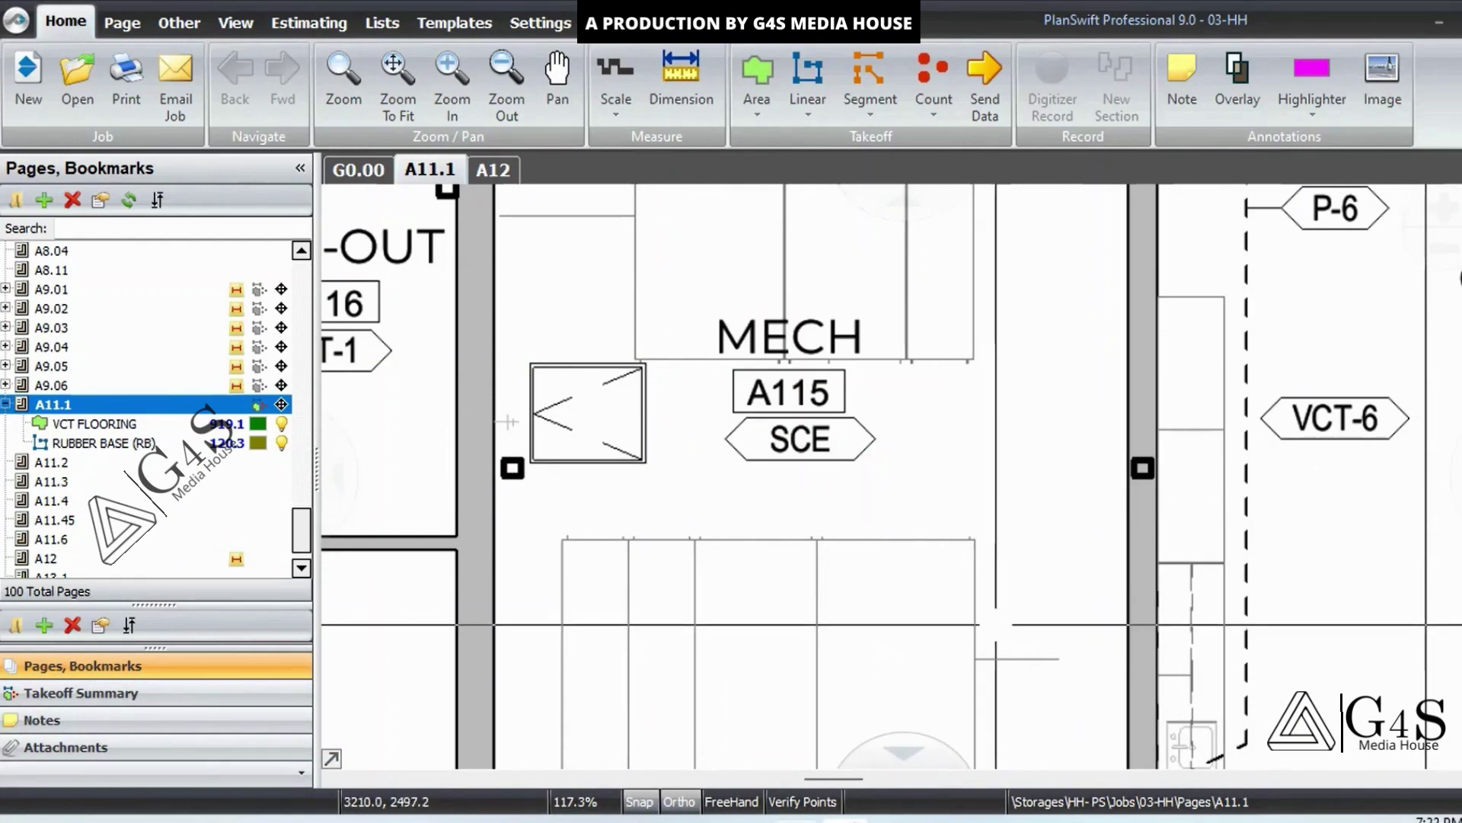
Step: Find gifted office A132's CPT-1 tag on the finish plan and look up the tile carpeting entries in finish schedule A12
scroll(903, 503, down, 2)
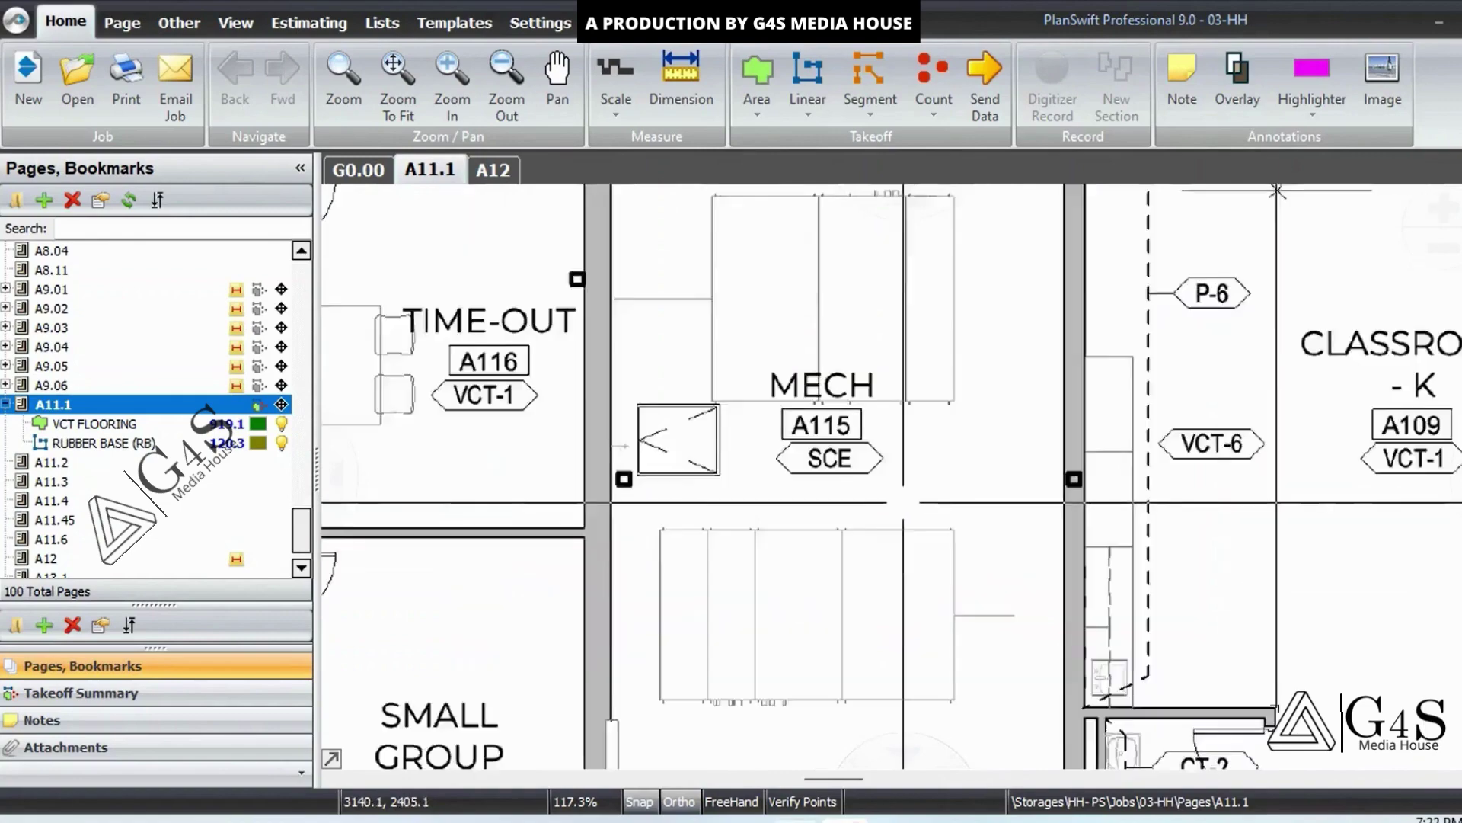
scroll(770, 578, down, 4)
scroll(644, 557, up, 1)
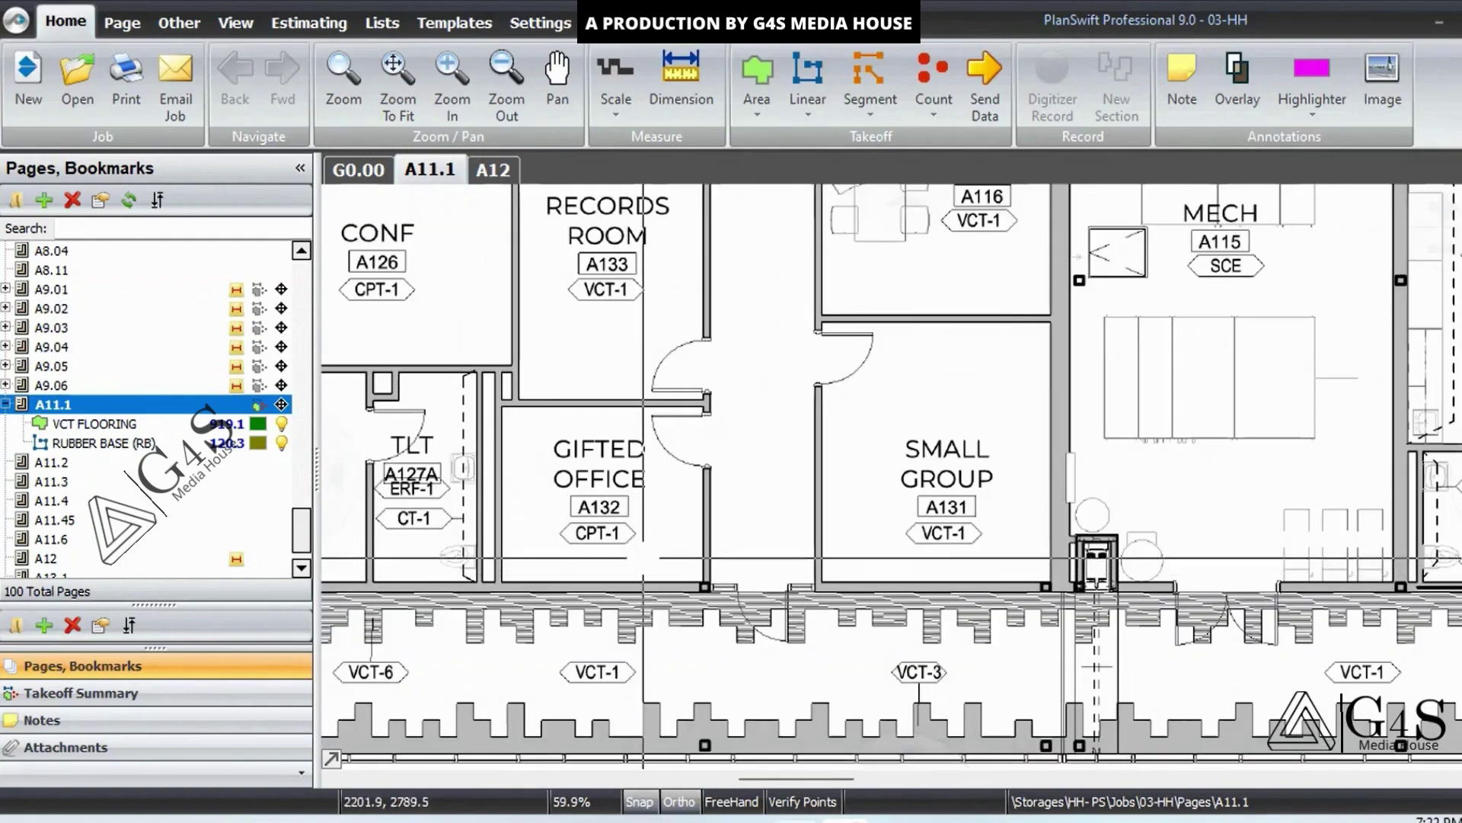
scroll(643, 558, up, 2)
drag(701, 496, 931, 551)
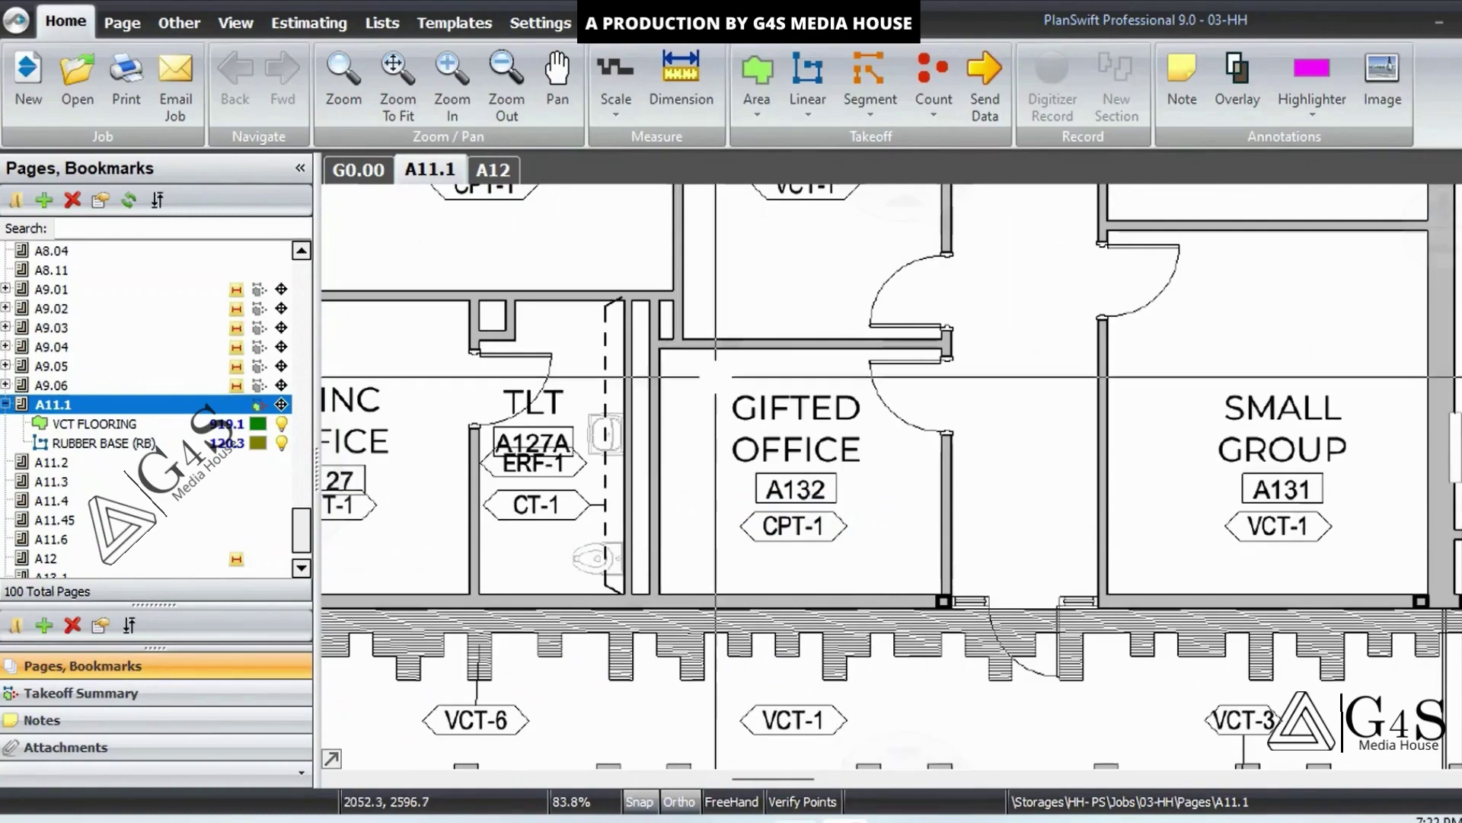
click(493, 169)
scroll(839, 335, down, 1)
drag(857, 754, 815, 427)
scroll(741, 562, up, 3)
drag(507, 582, 537, 351)
drag(774, 288, 811, 549)
scroll(1013, 546, down, 2)
scroll(1091, 491, up, 4)
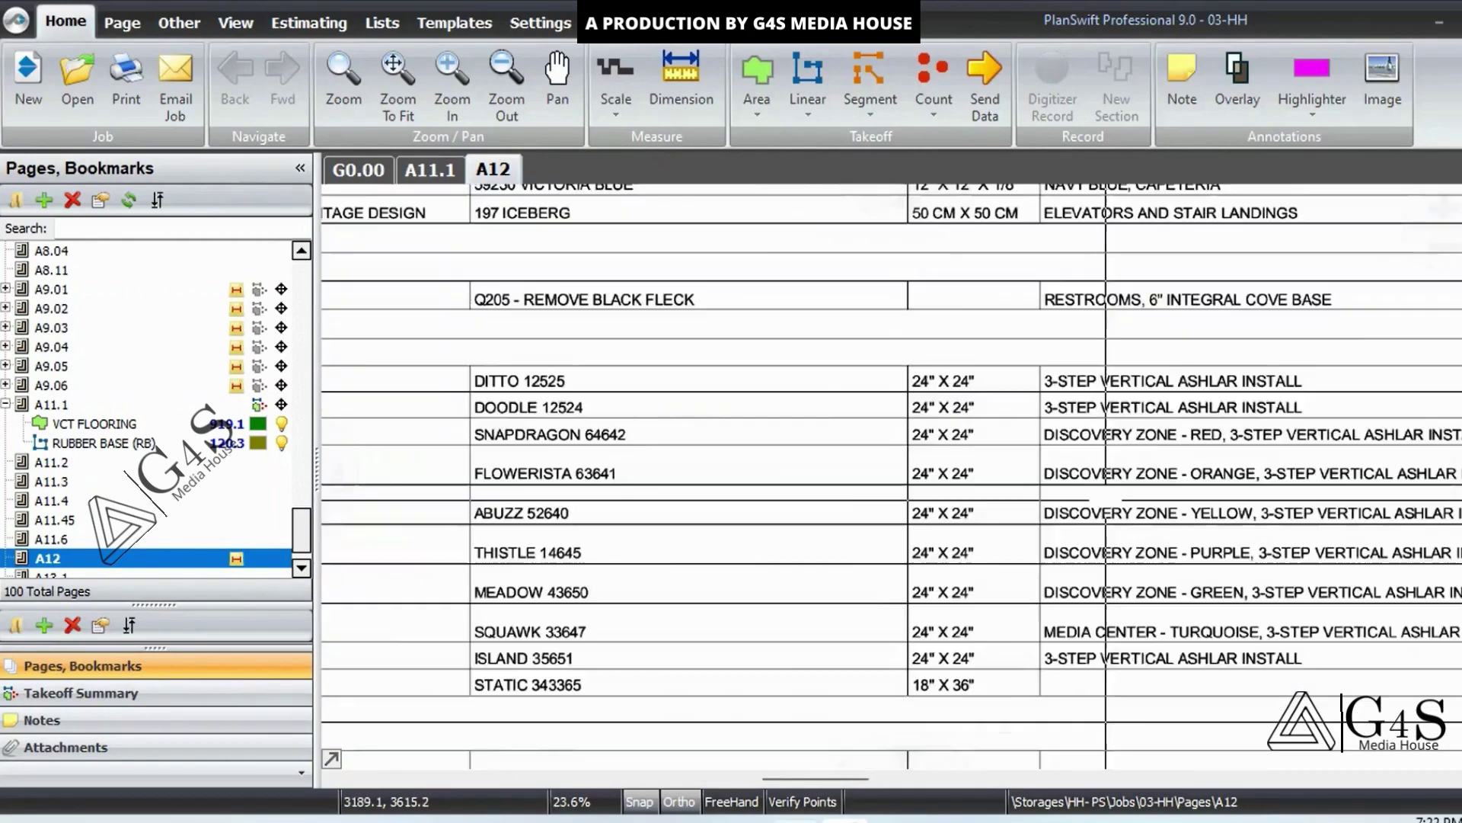
Step: Examine the tile sizes and installation notes of the carpet rows from DITTO 12525 to STATIC 343365
scroll(983, 457, down, 2)
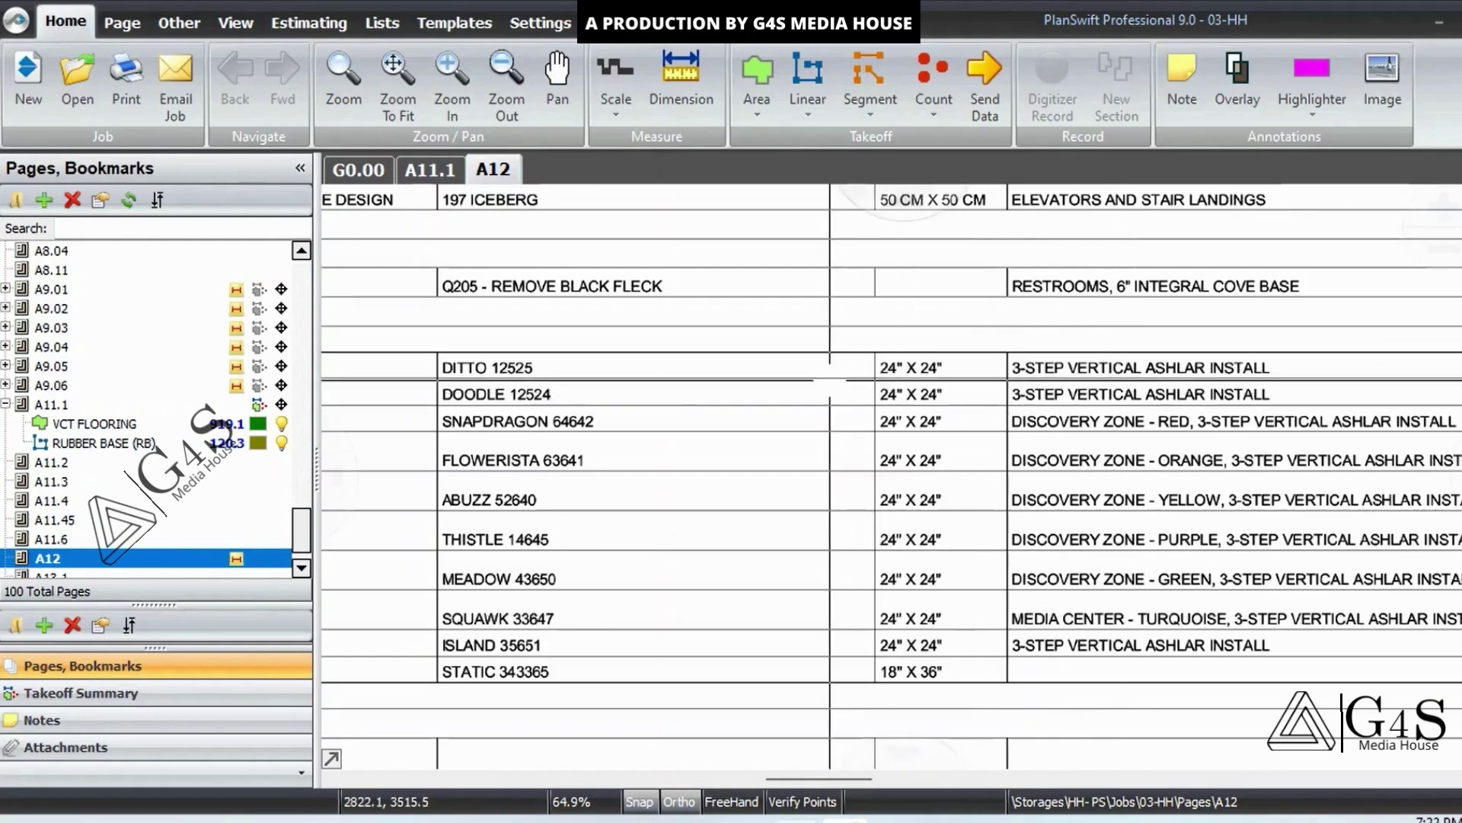
drag(826, 342, 975, 661)
drag(980, 660, 1158, 613)
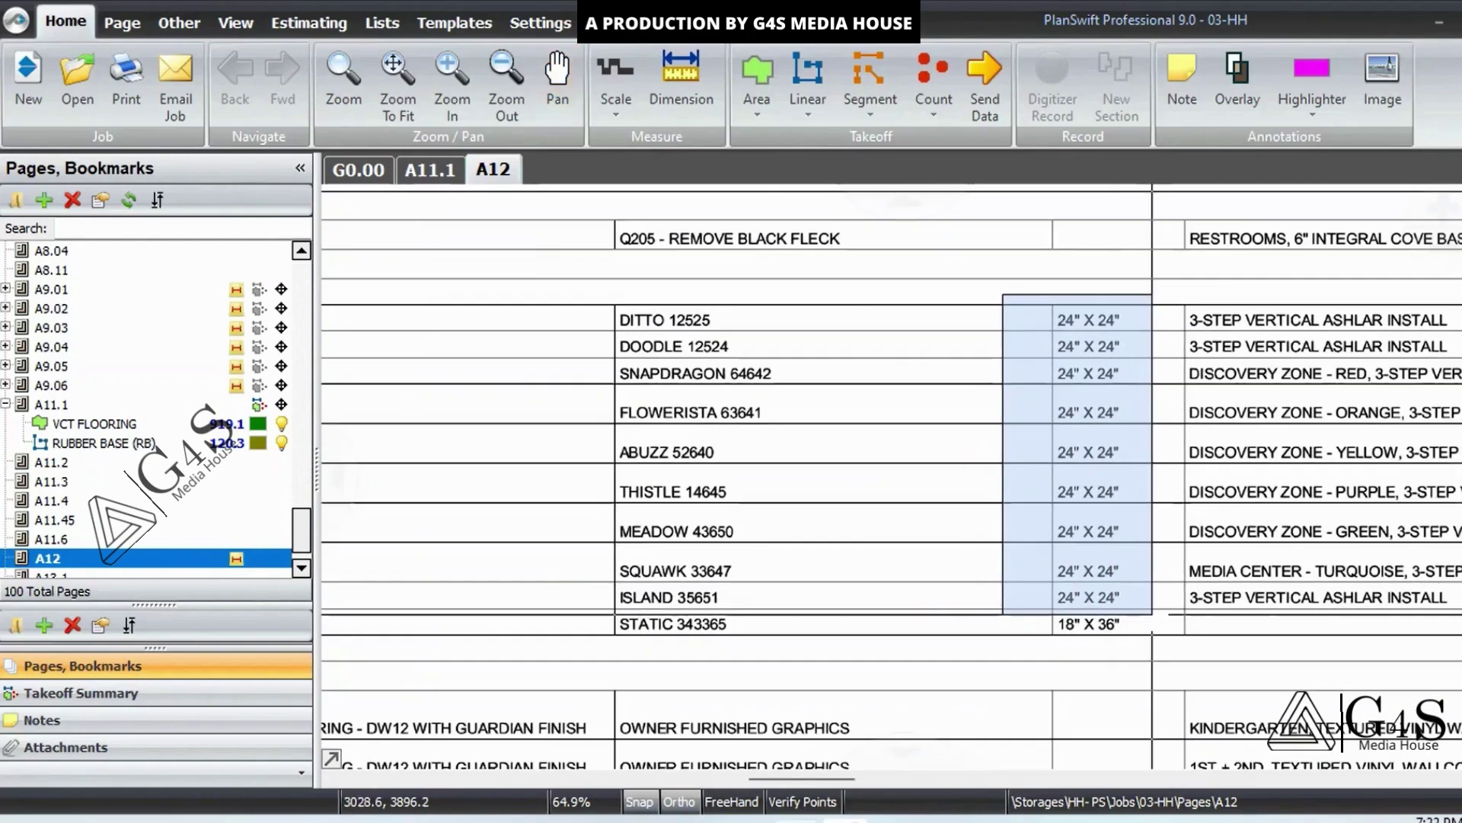
drag(642, 656, 1026, 592)
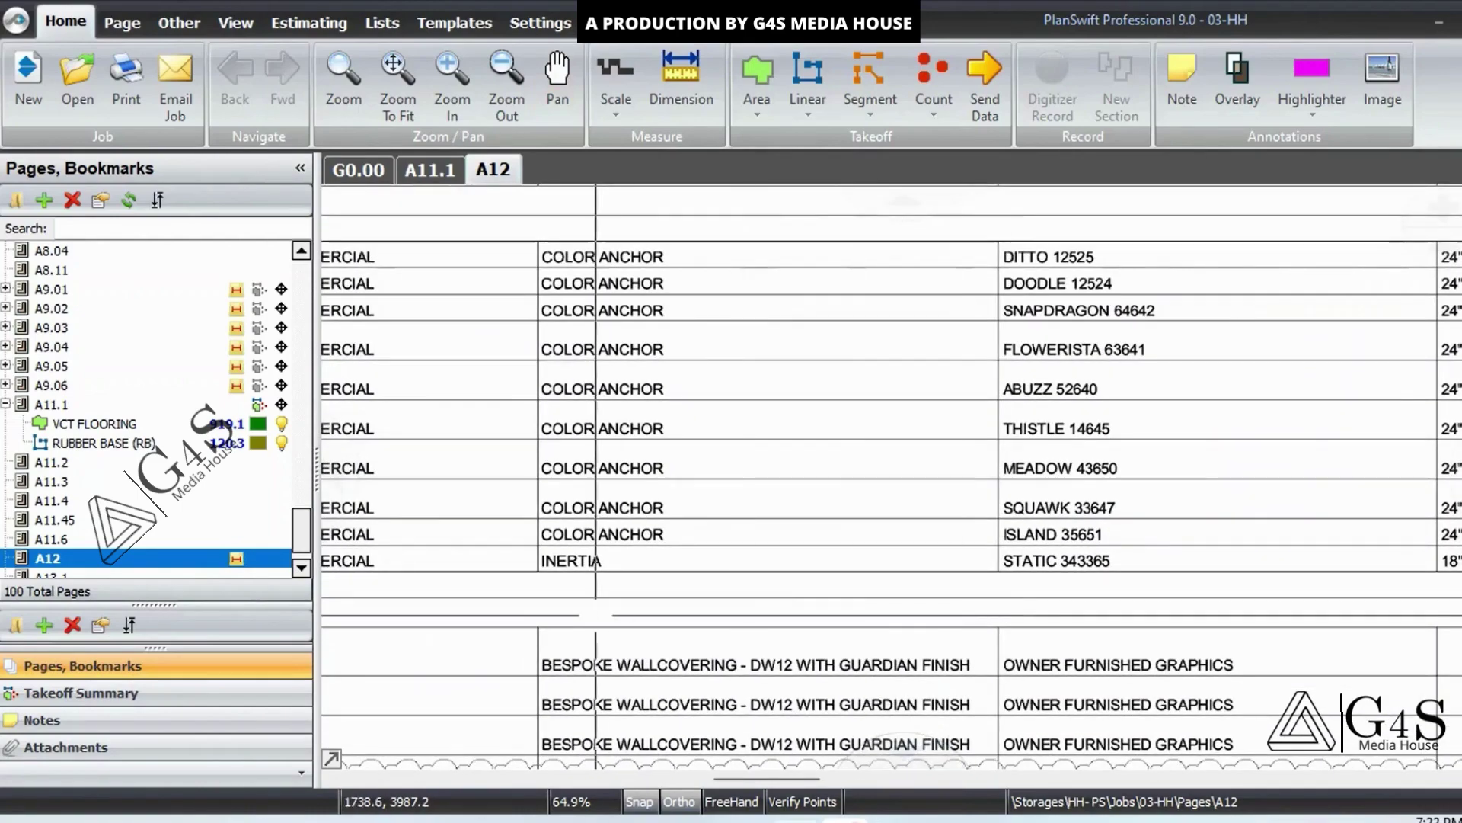
drag(595, 613, 327, 515)
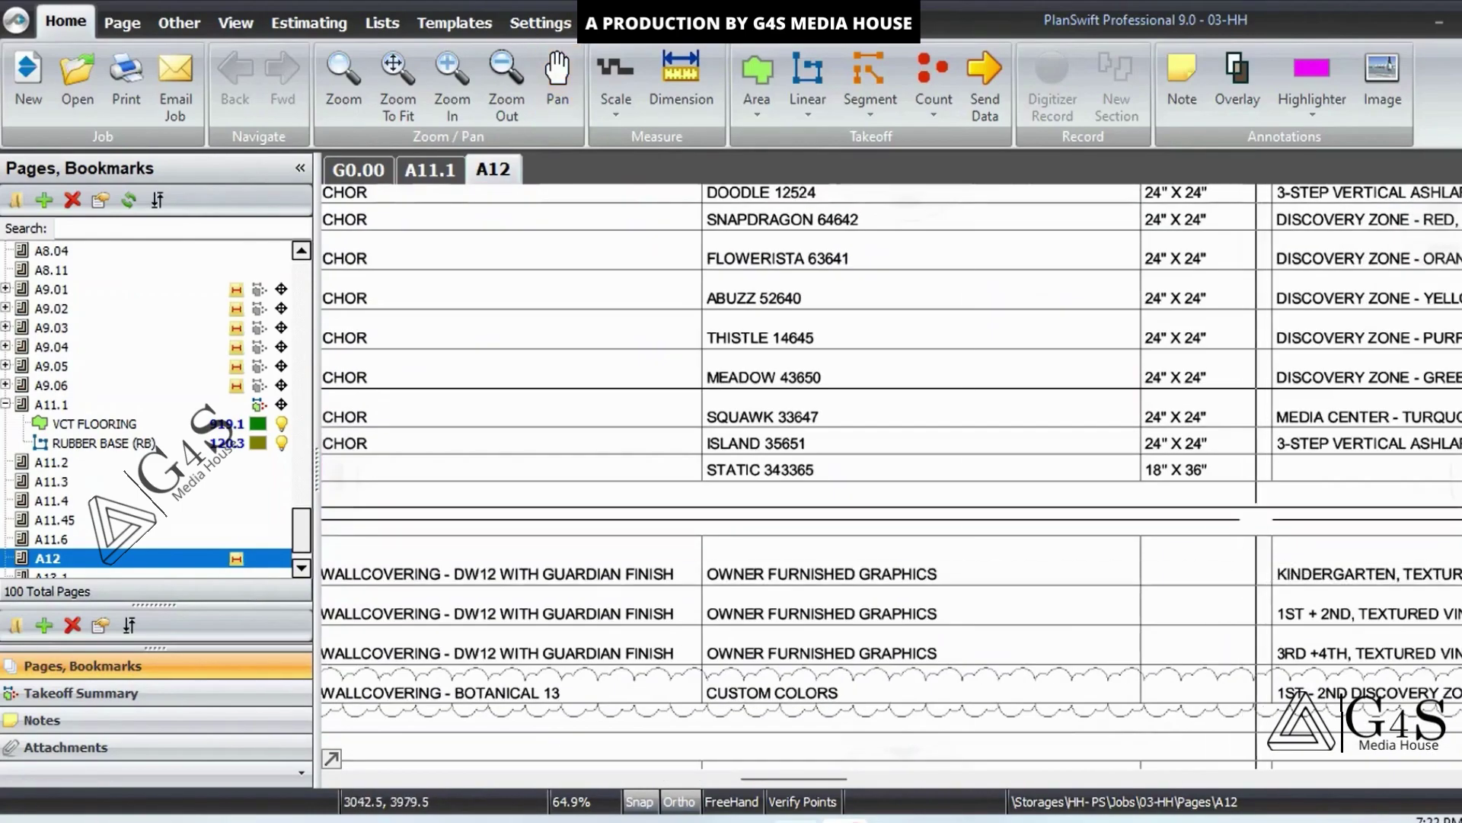
scroll(1217, 427, up, 3)
drag(1018, 468, 1336, 566)
drag(1349, 480, 1024, 682)
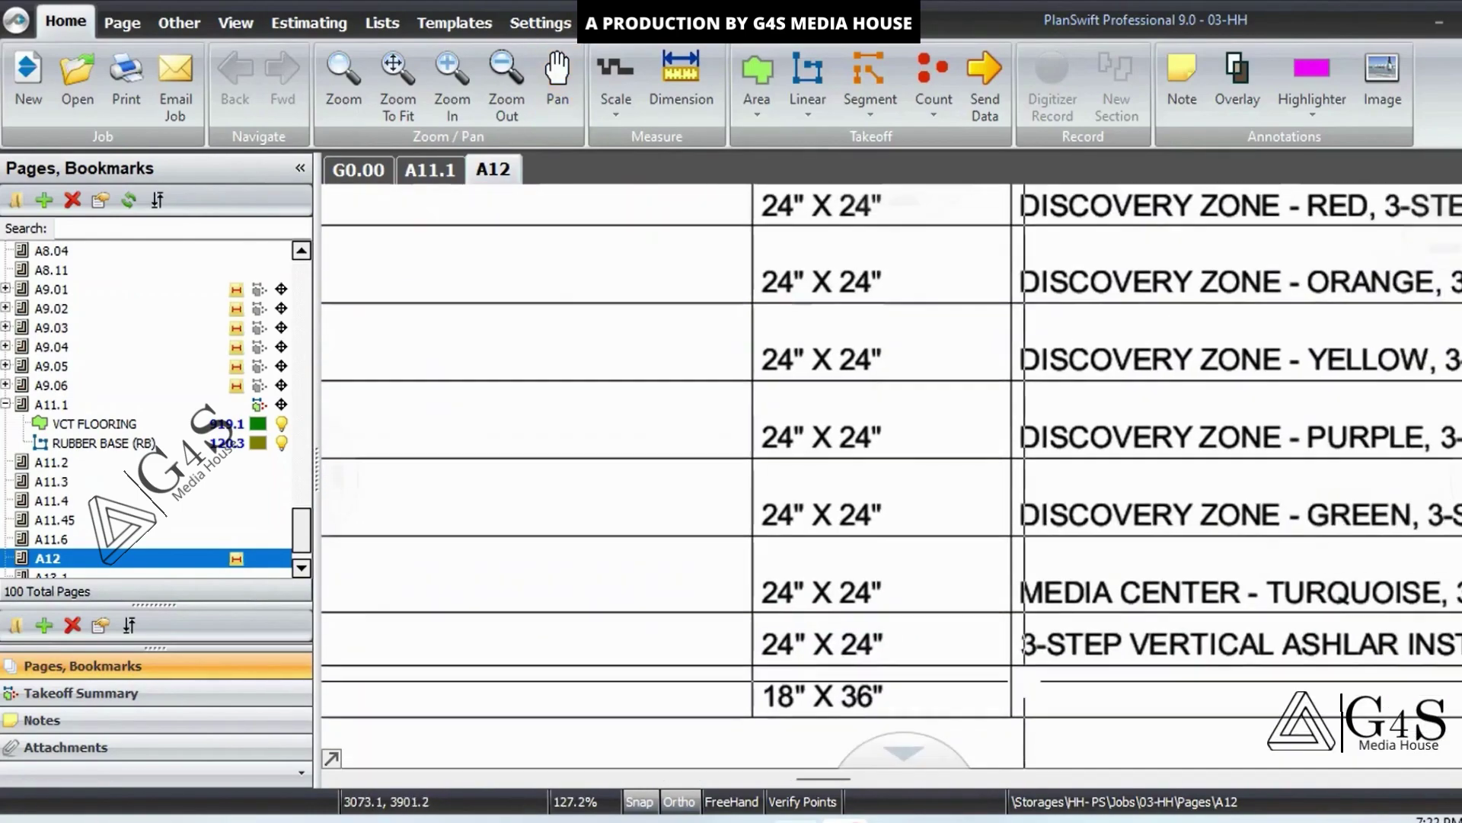
scroll(1024, 681, down, 1)
drag(945, 255, 715, 695)
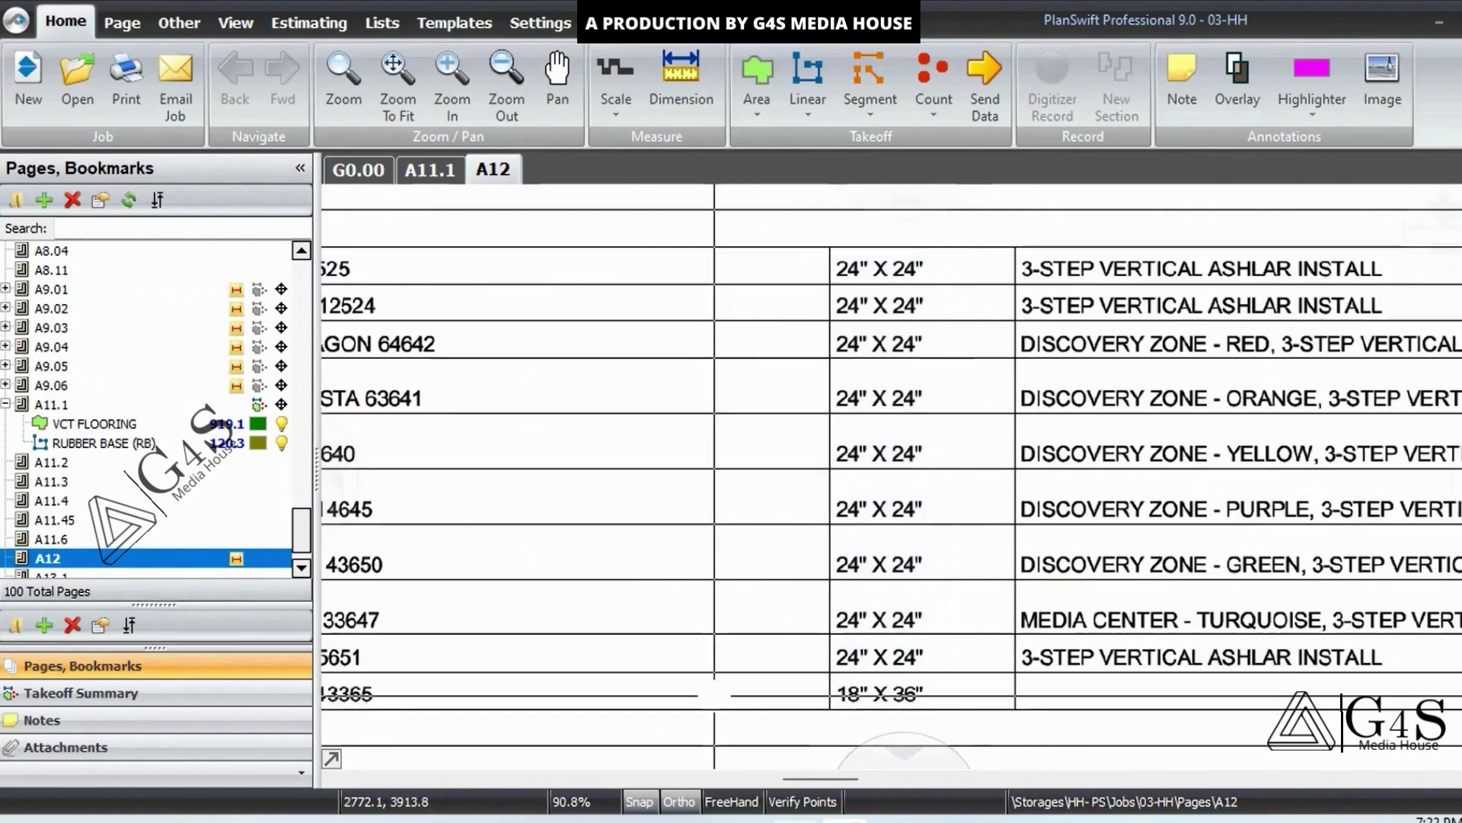
scroll(653, 428, down, 2)
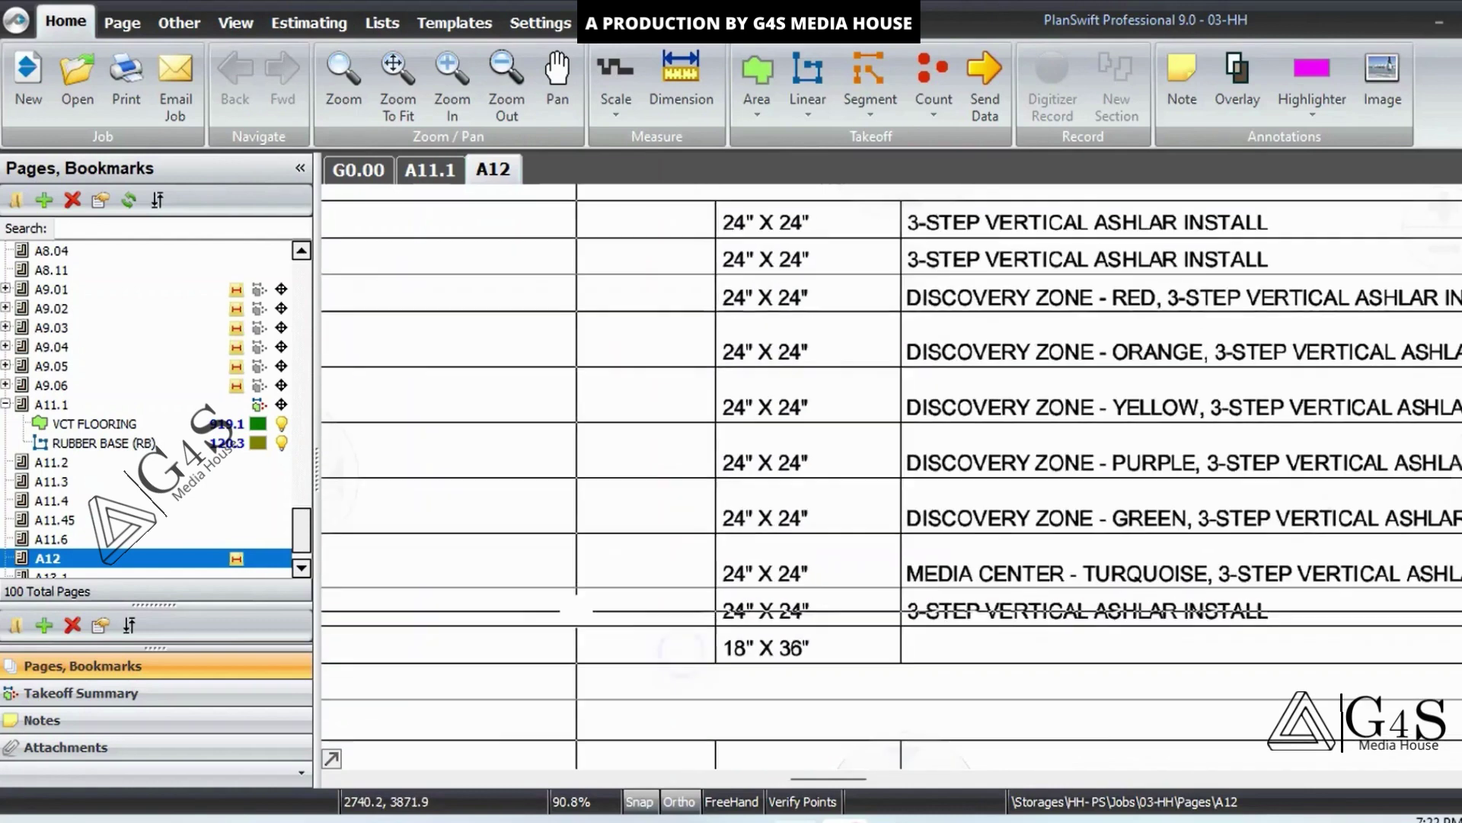
drag(730, 602, 873, 647)
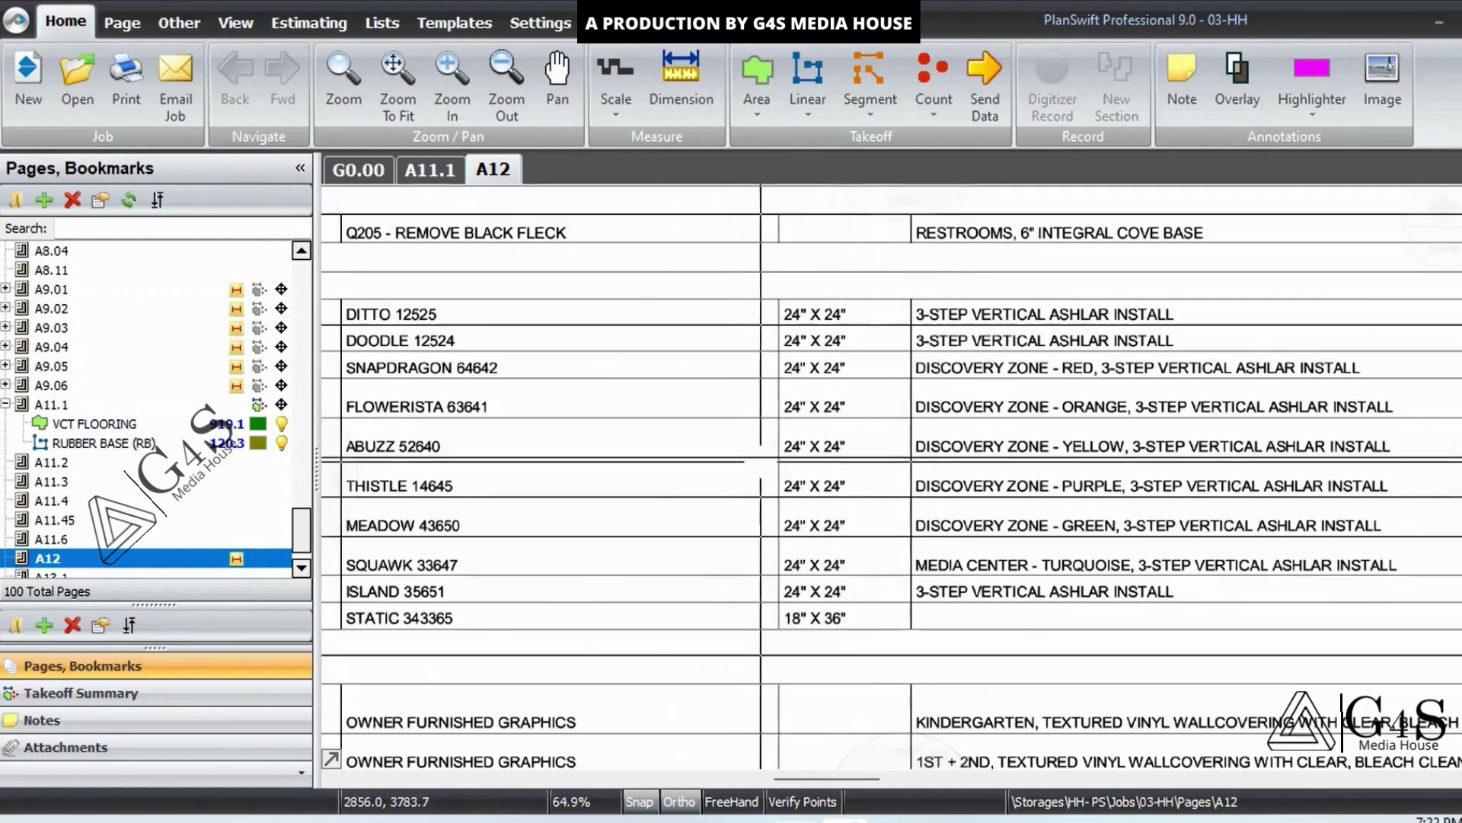
mouse_move(740, 306)
mouse_down()
mouse_move(932, 561)
mouse_move(947, 614)
mouse_up()
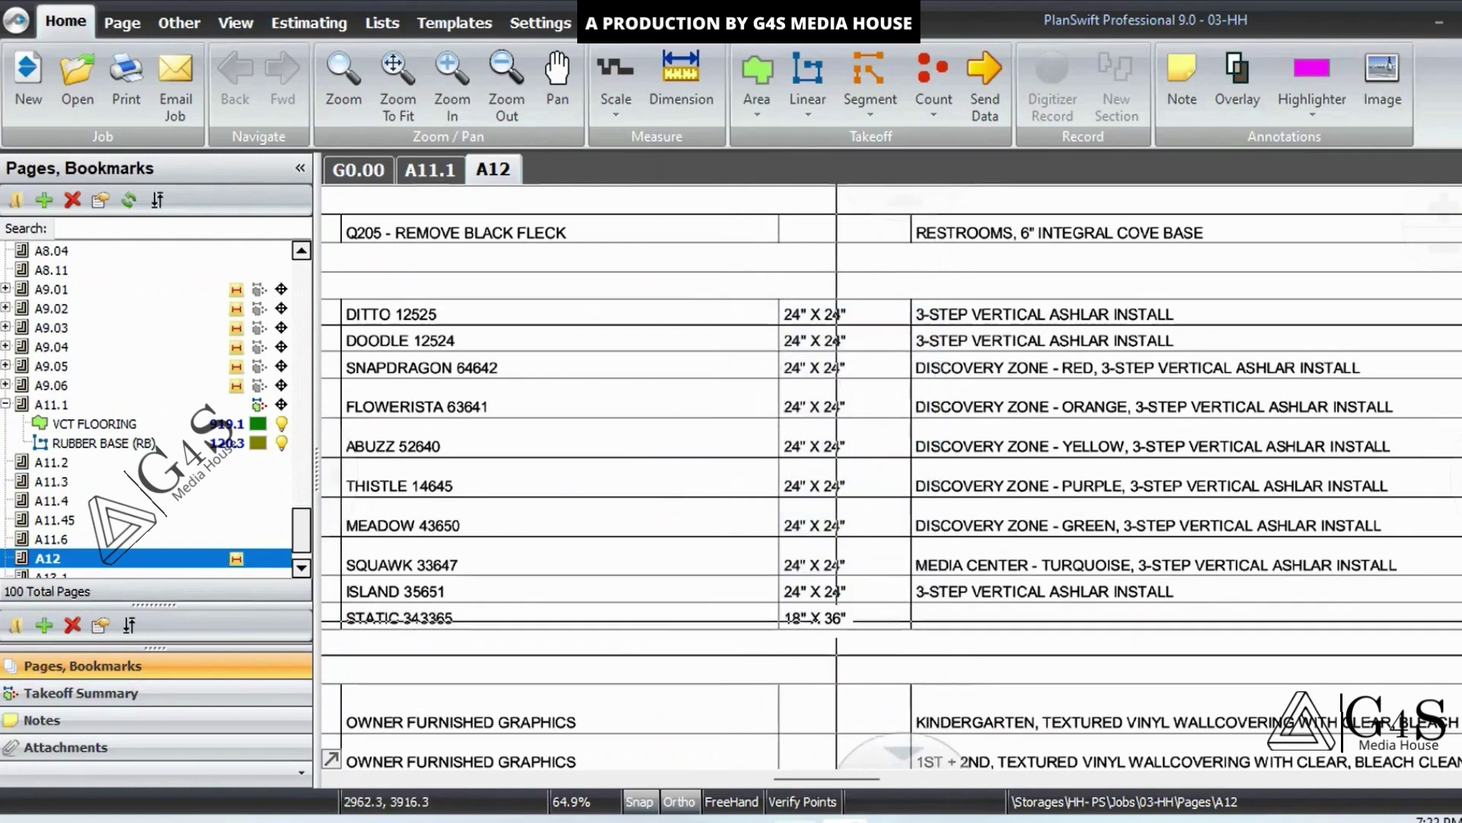
drag(784, 607, 912, 645)
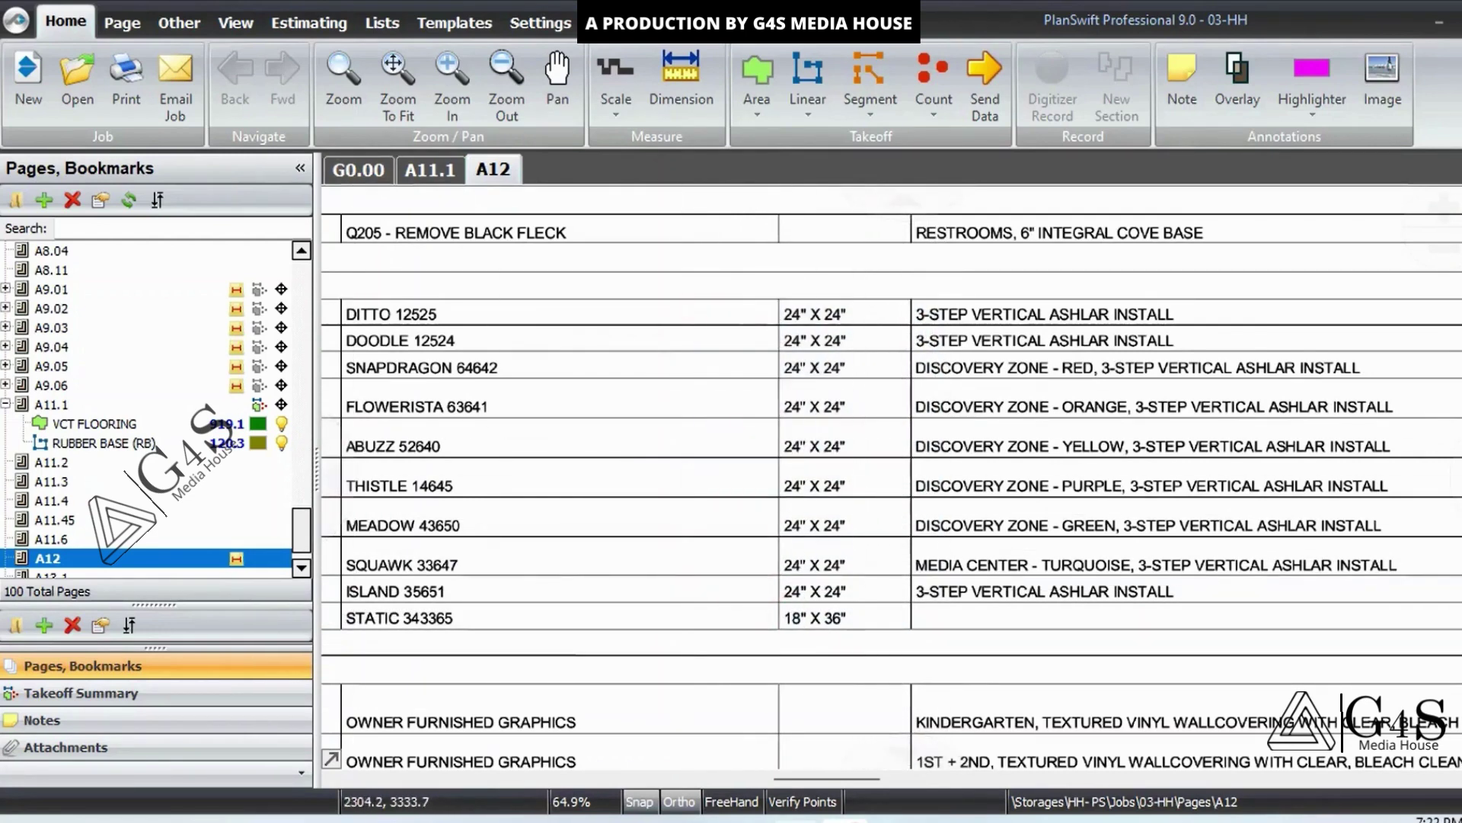
drag(748, 295, 940, 607)
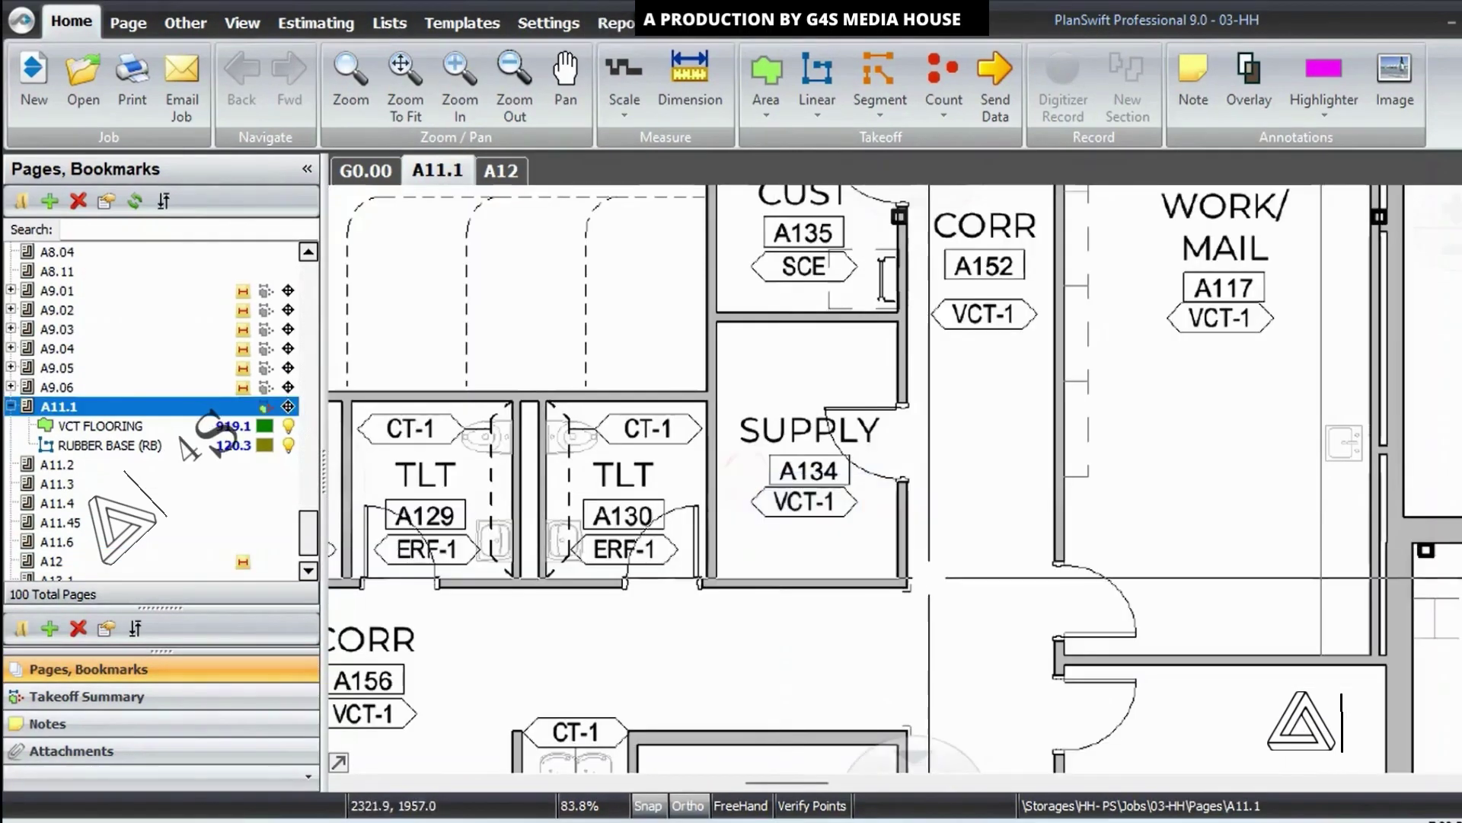
Step: Examine the office wing's room finish tags on plan A11.1 and compare the remaining rooms with the measured Pre-K classroom
scroll(889, 468, down, 5)
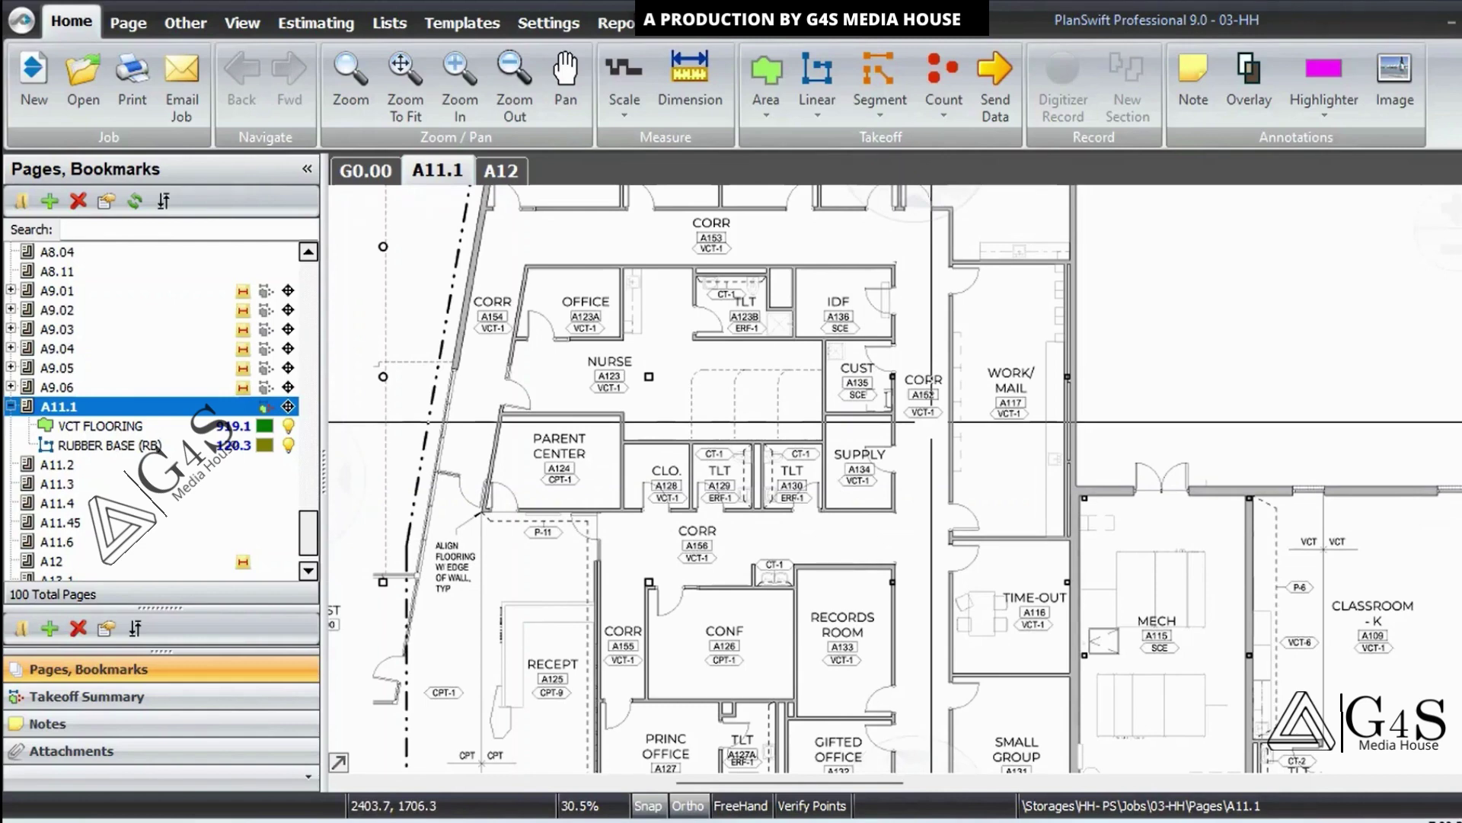
drag(985, 593, 851, 466)
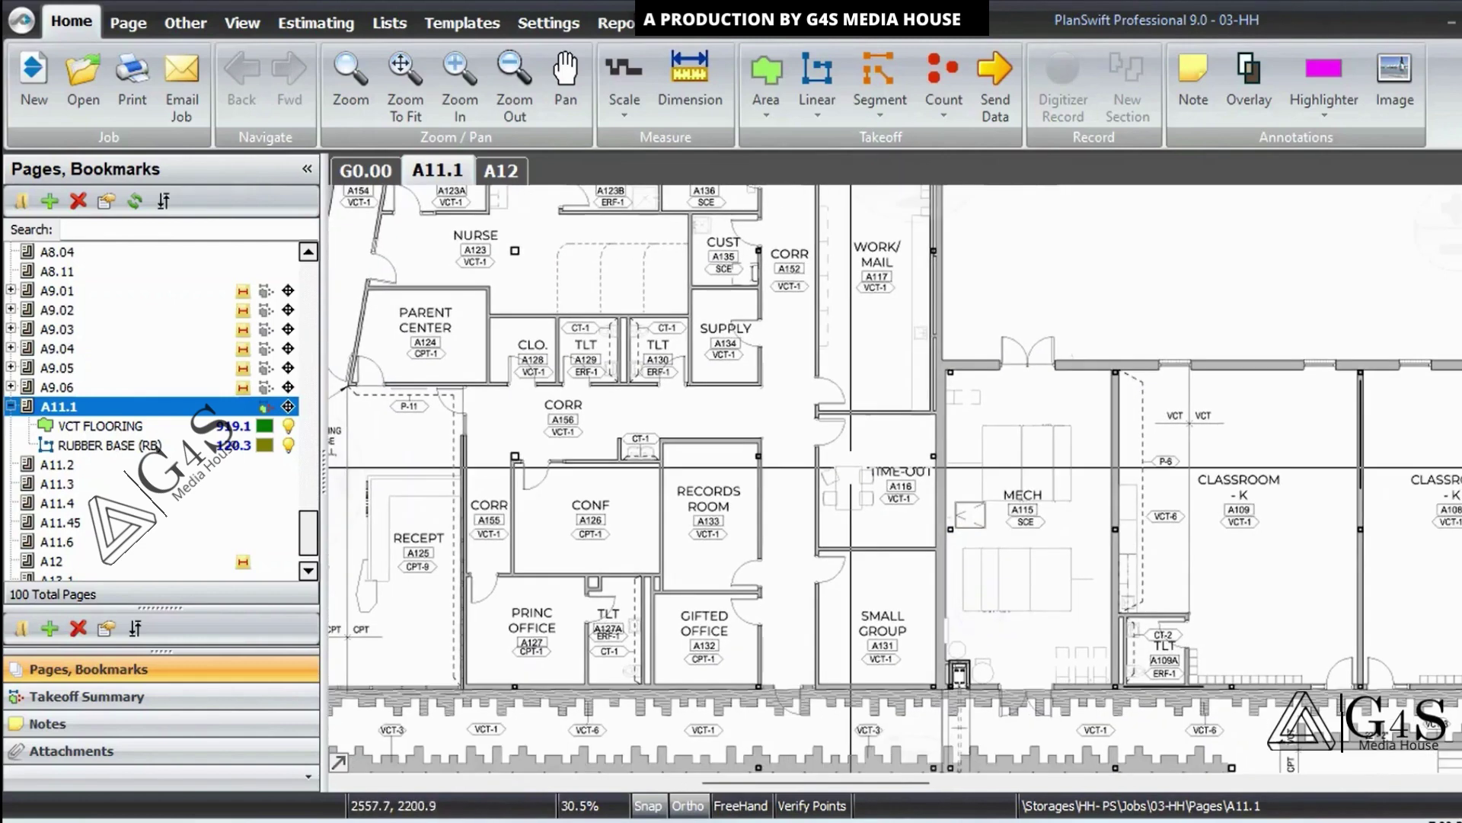
scroll(850, 466, down, 2)
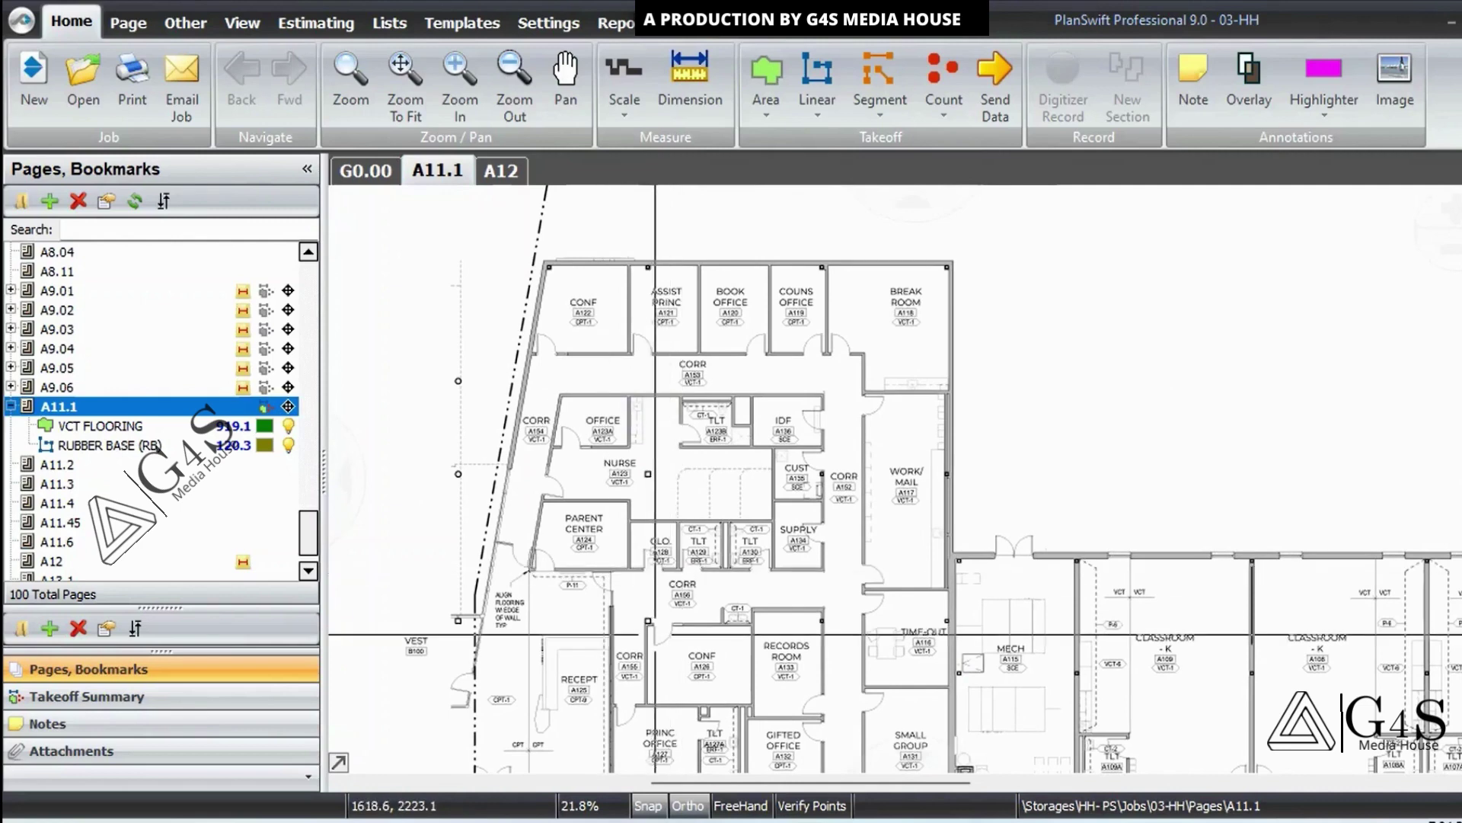
drag(725, 674, 708, 585)
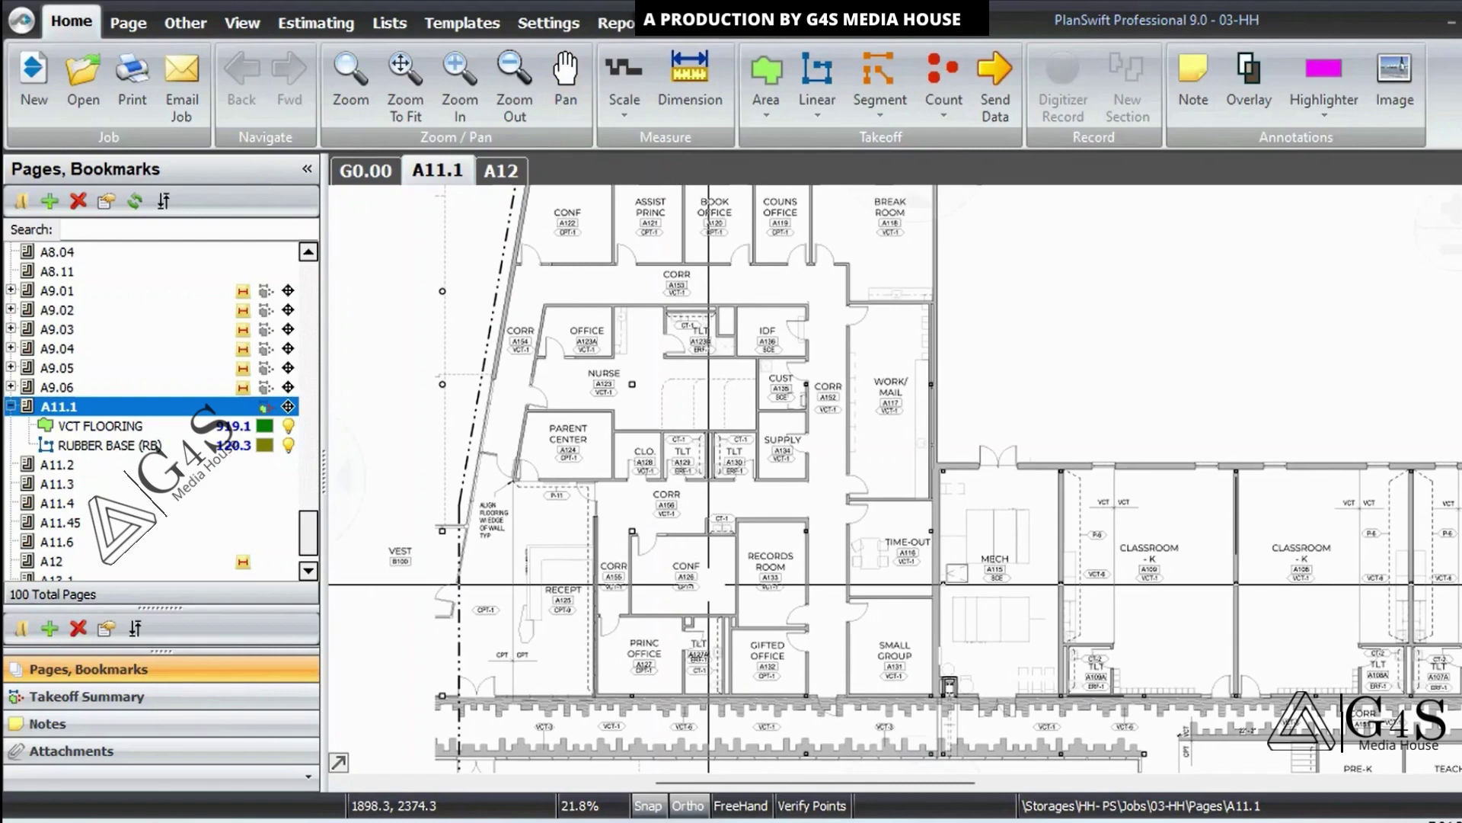
mouse_move(807, 607)
mouse_down()
mouse_move(743, 626)
mouse_move(702, 694)
mouse_up()
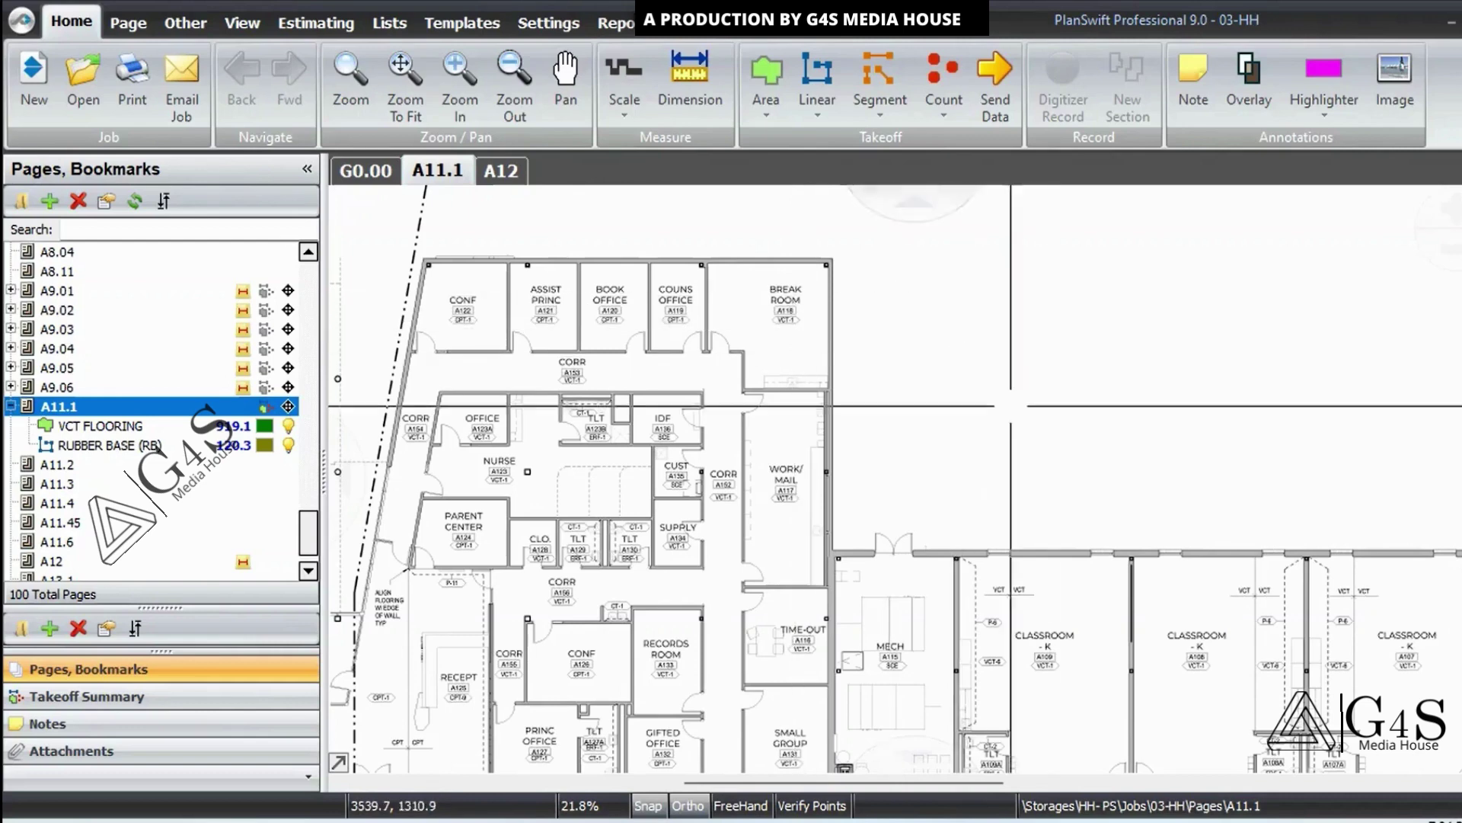
drag(1093, 504, 1061, 243)
scroll(1062, 241, down, 2)
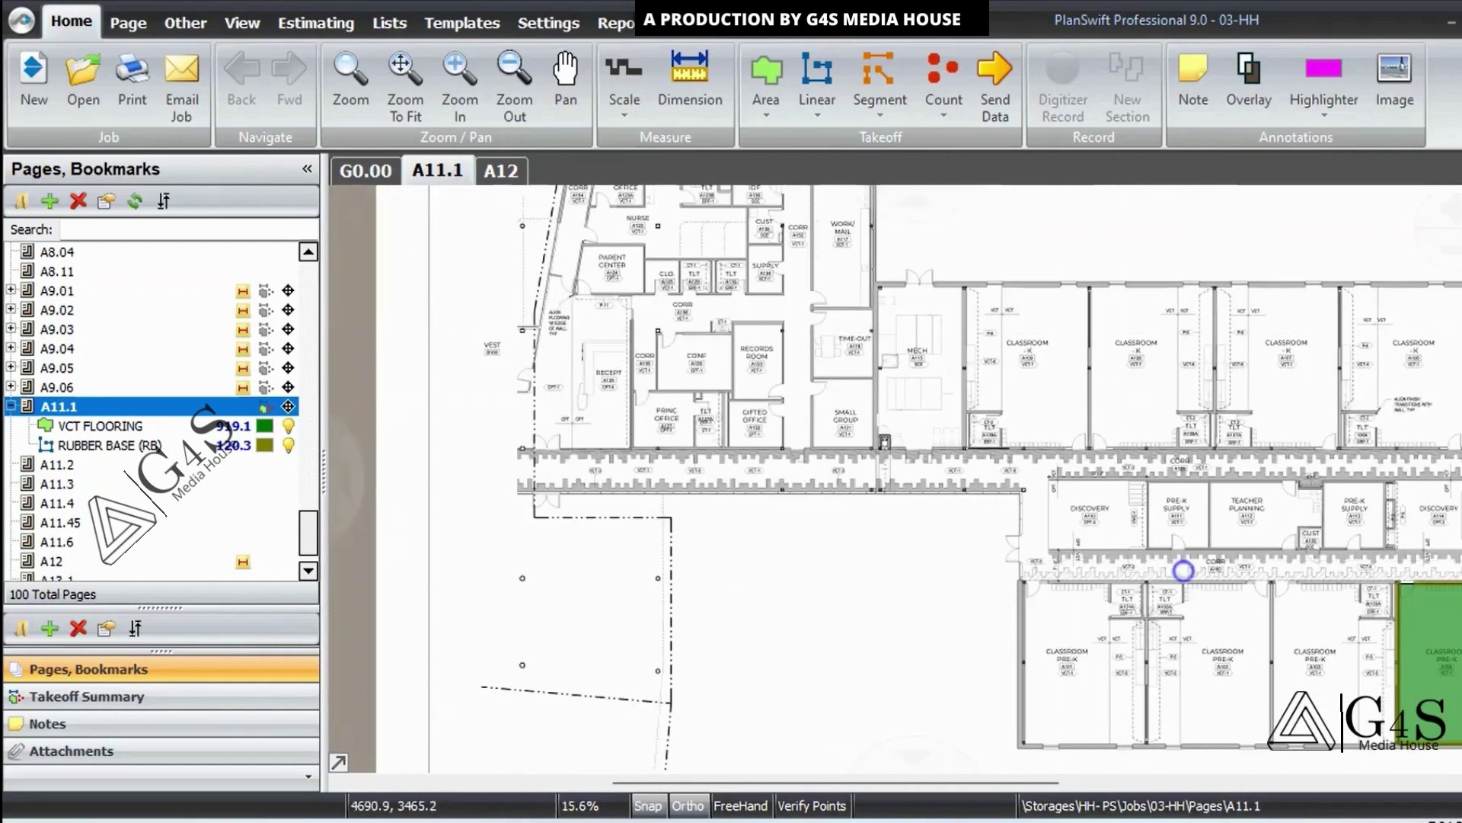
scroll(668, 307, down, 3)
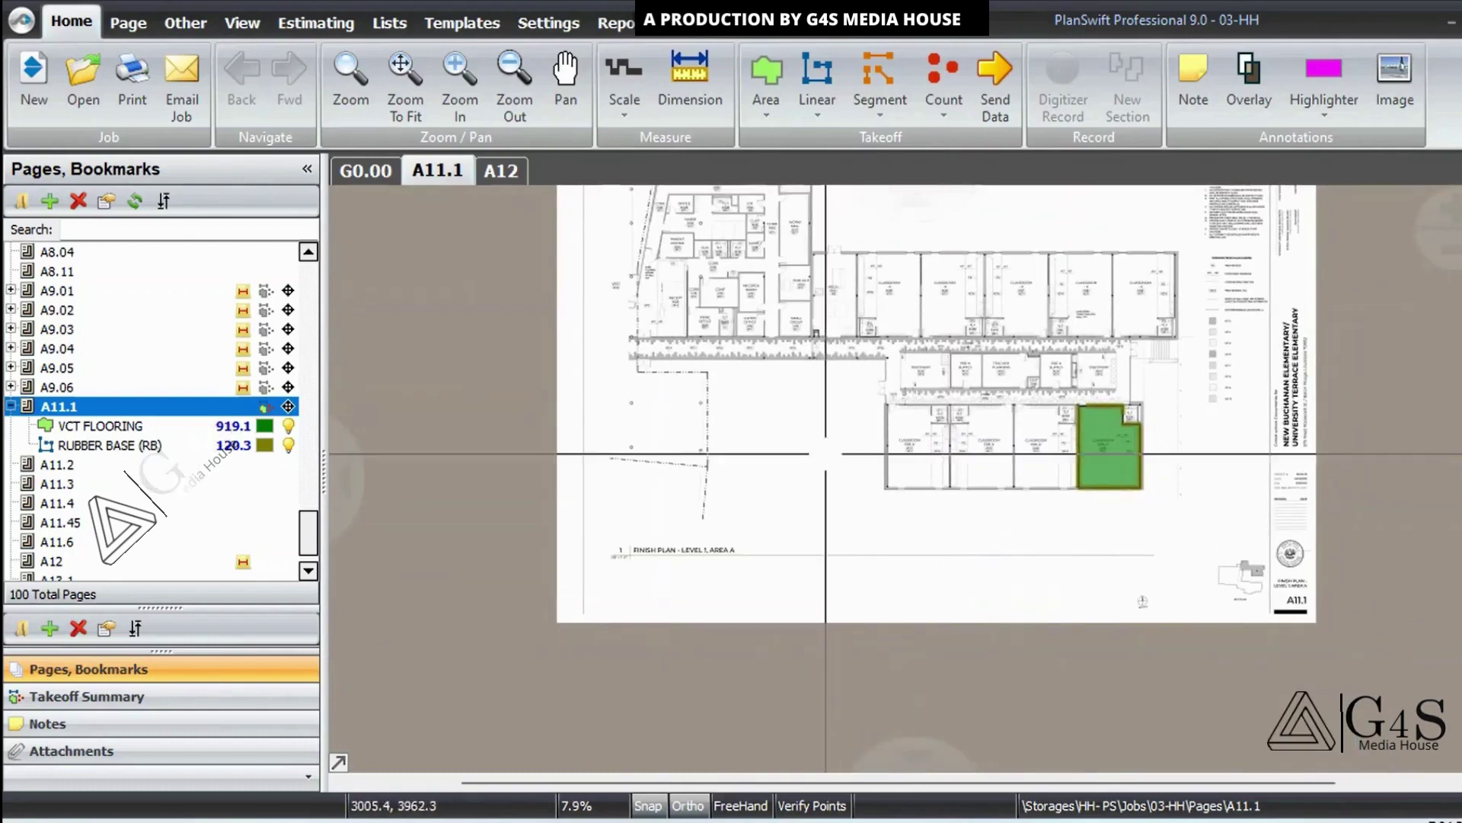
Step: Check the area title of finish plan A11.1, and open finish plans A11.2 and A11.3
scroll(723, 547, up, 5)
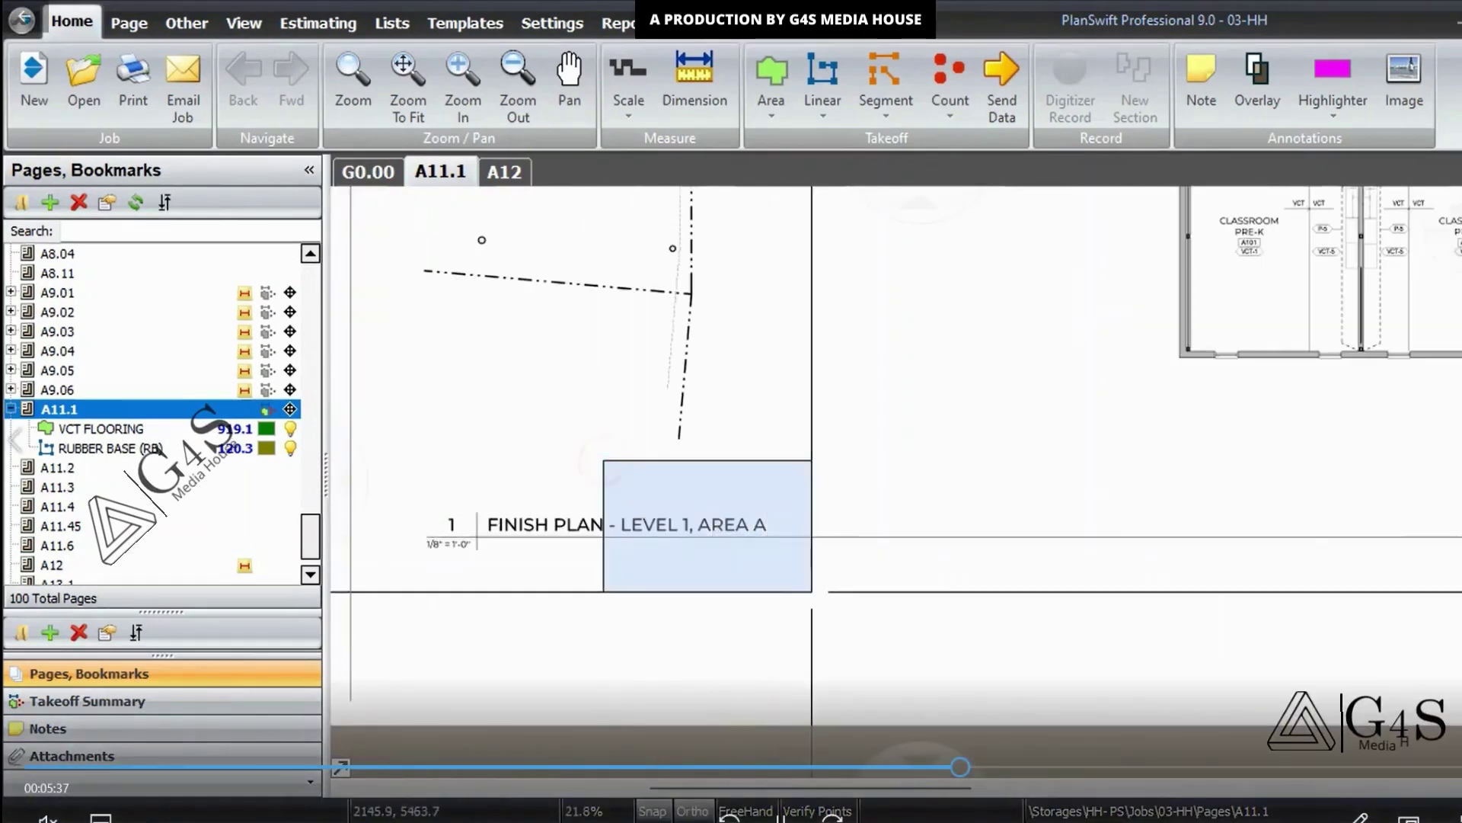
click(57, 467)
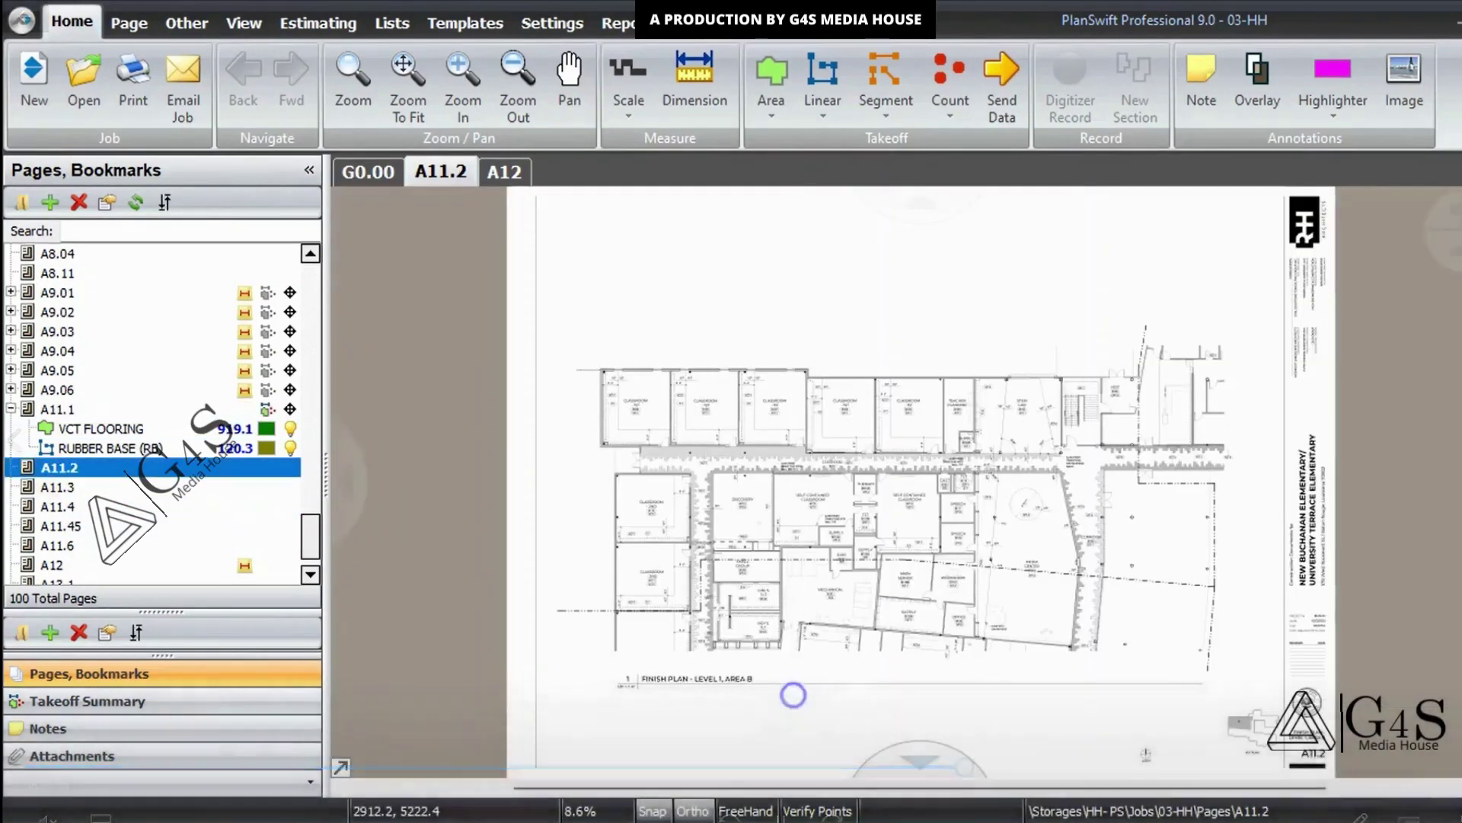
click(84, 487)
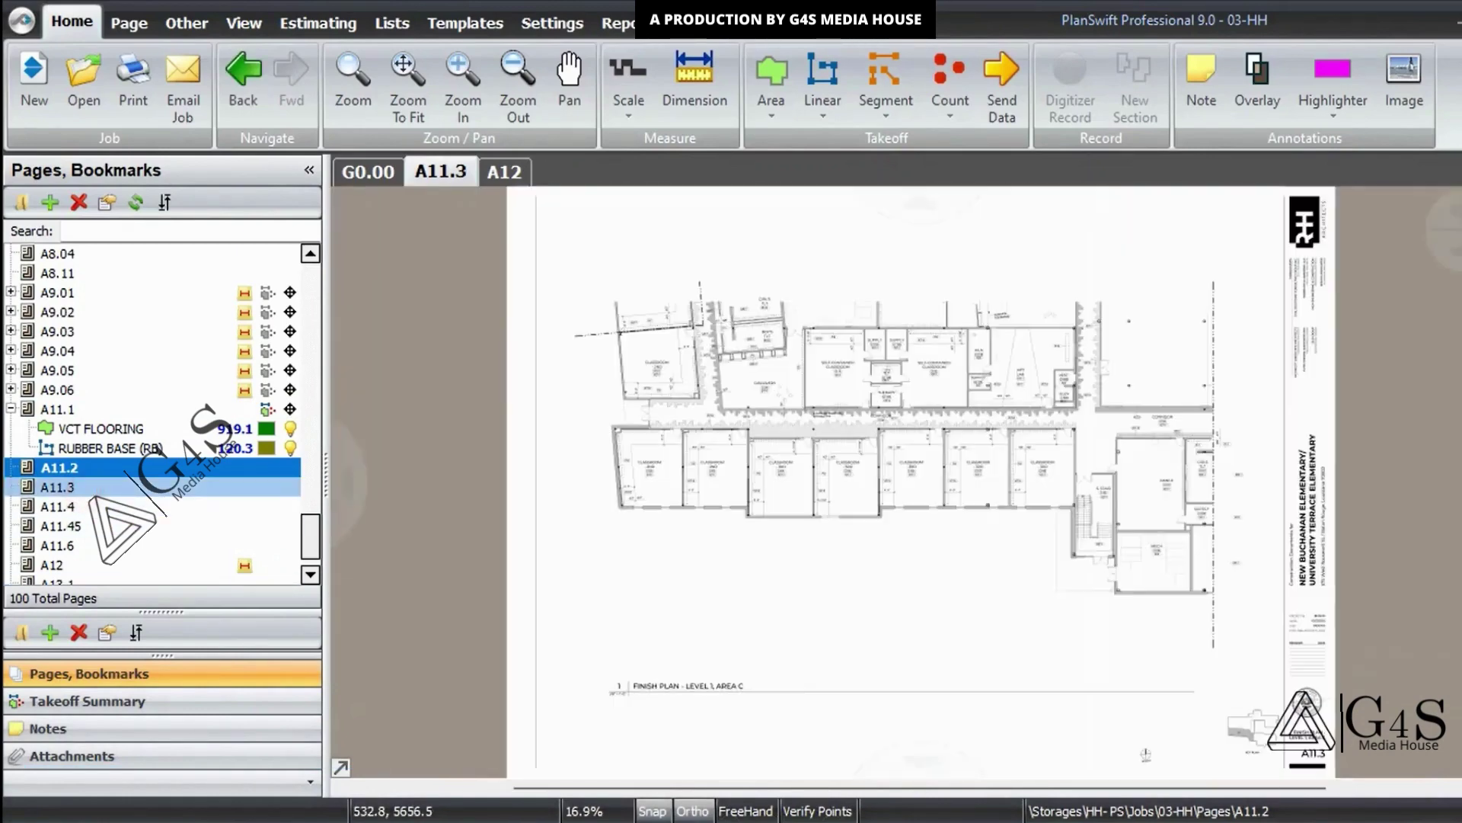
Step: Examine the finish tags of 3rd-grade classrooms C104 and C105 and their surroundings on plan A11.3
drag(637, 393, 724, 465)
drag(1325, 603, 1297, 619)
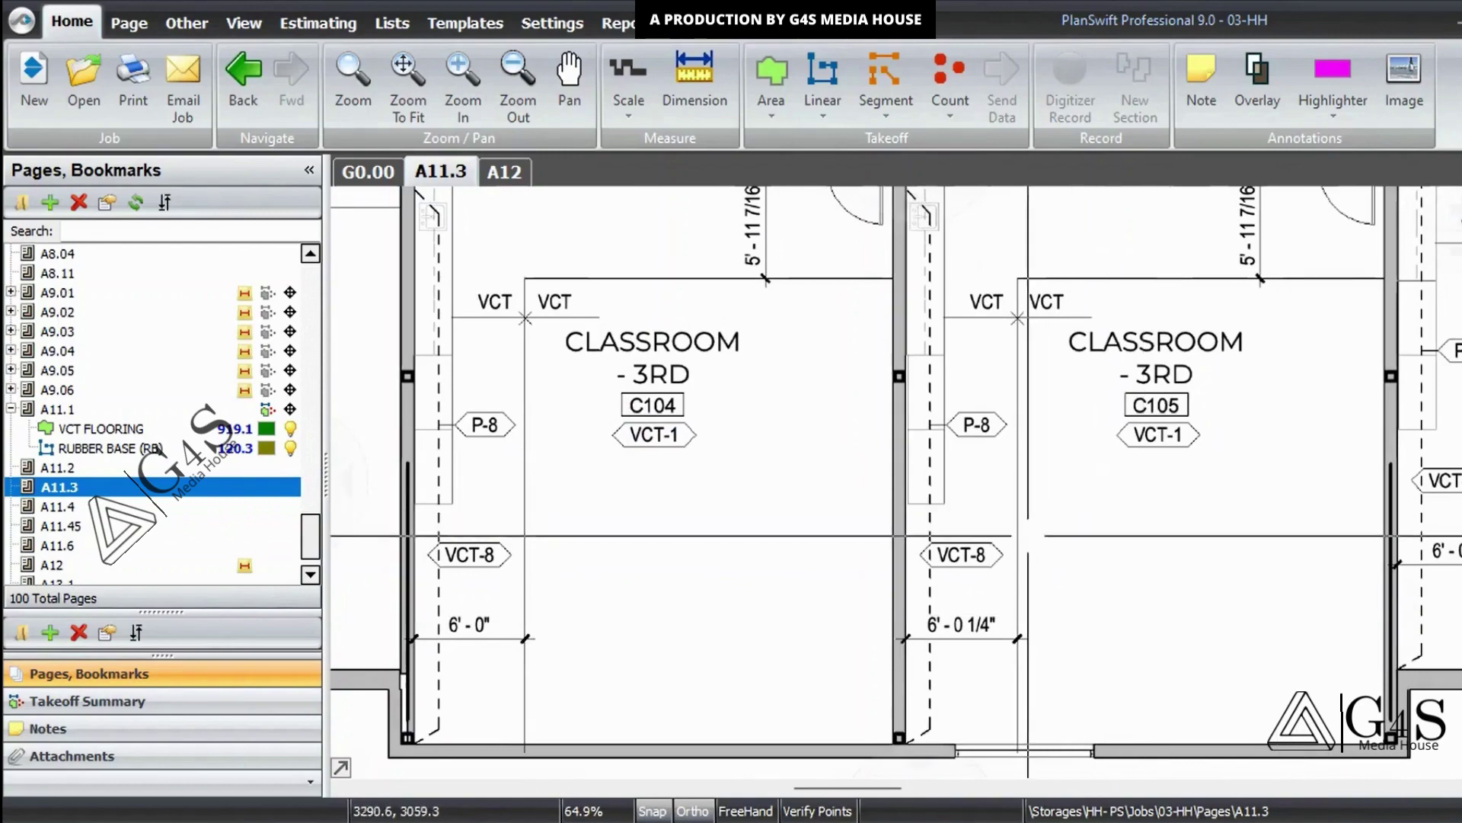
scroll(1272, 594, down, 3)
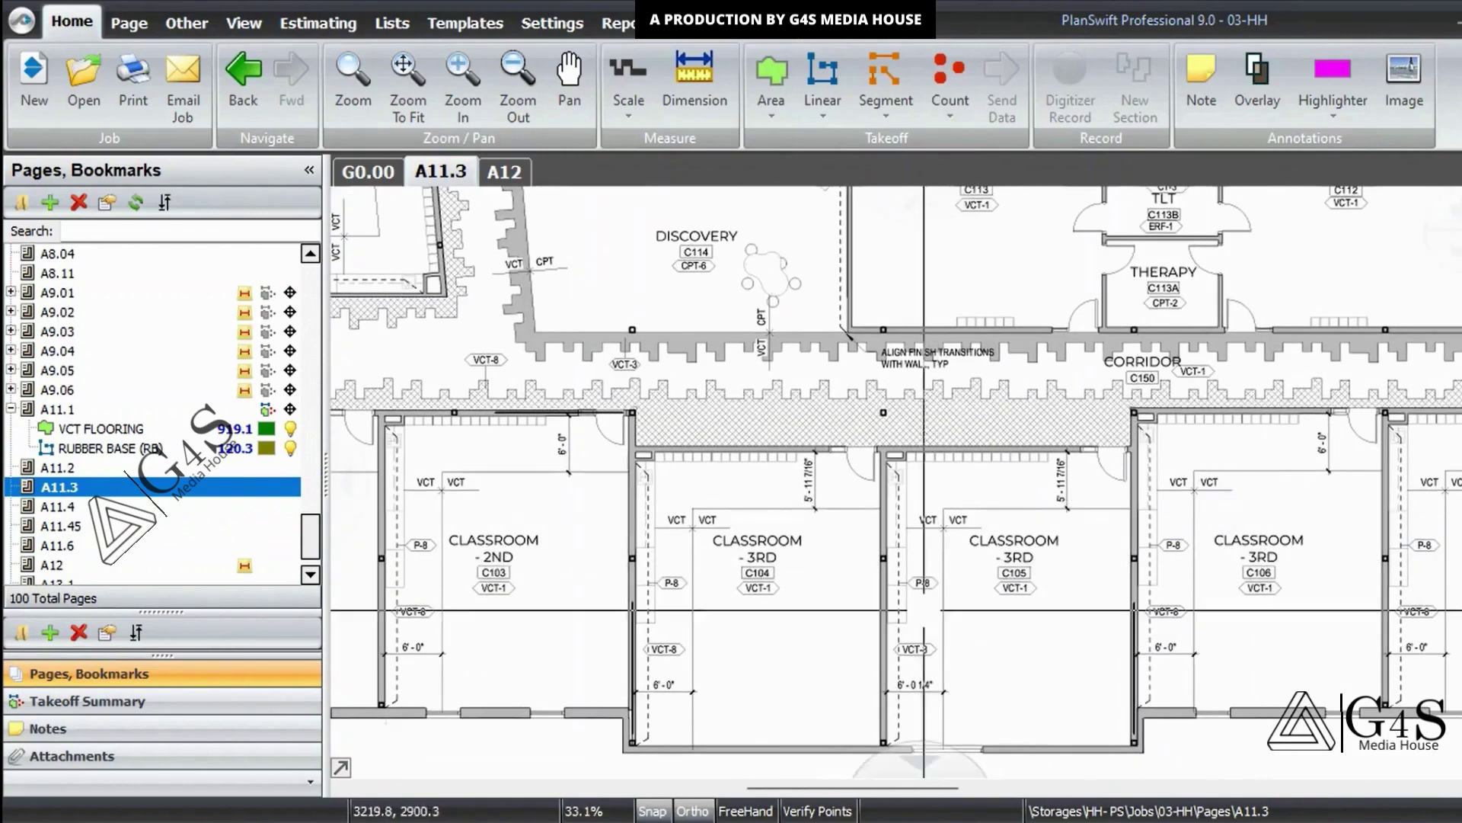
Step: Examine the finish tags of corridor C150 and the adjoining therapy room and self-contained classrooms on plan A11.3
drag(1311, 617, 946, 632)
drag(901, 396, 917, 542)
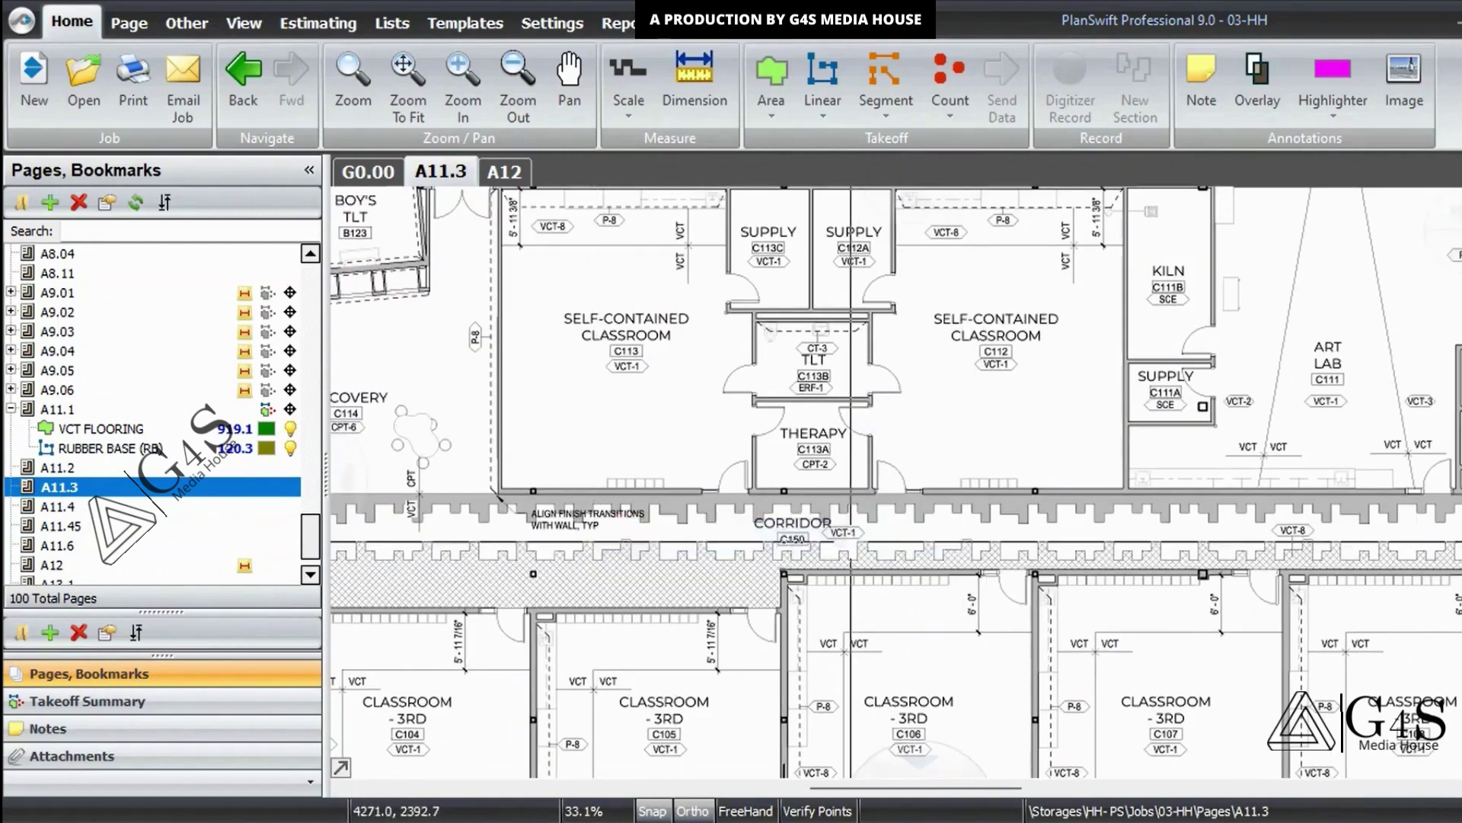
scroll(805, 539, up, 5)
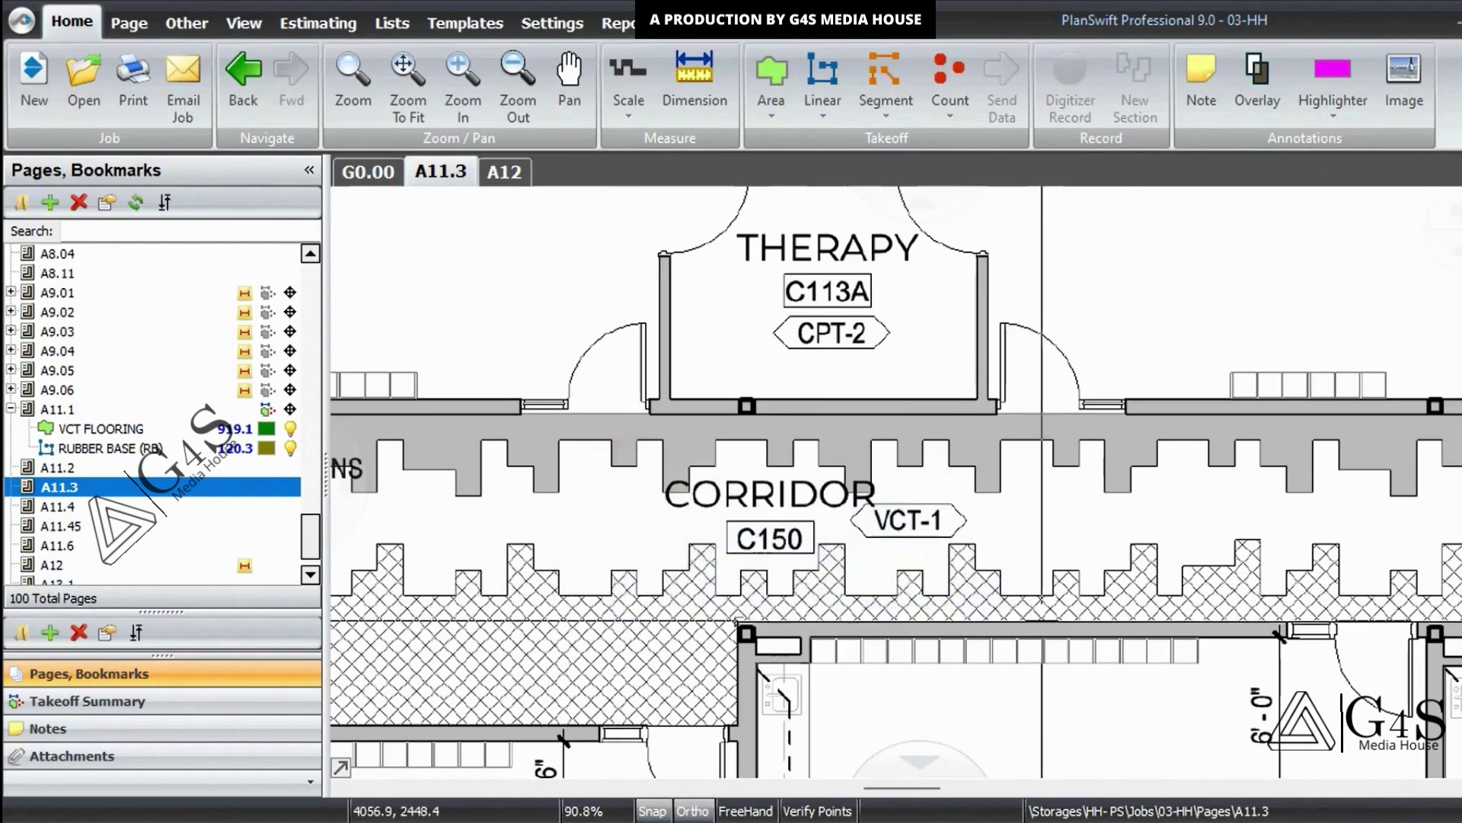
scroll(1009, 617, down, 3)
scroll(987, 443, down, 4)
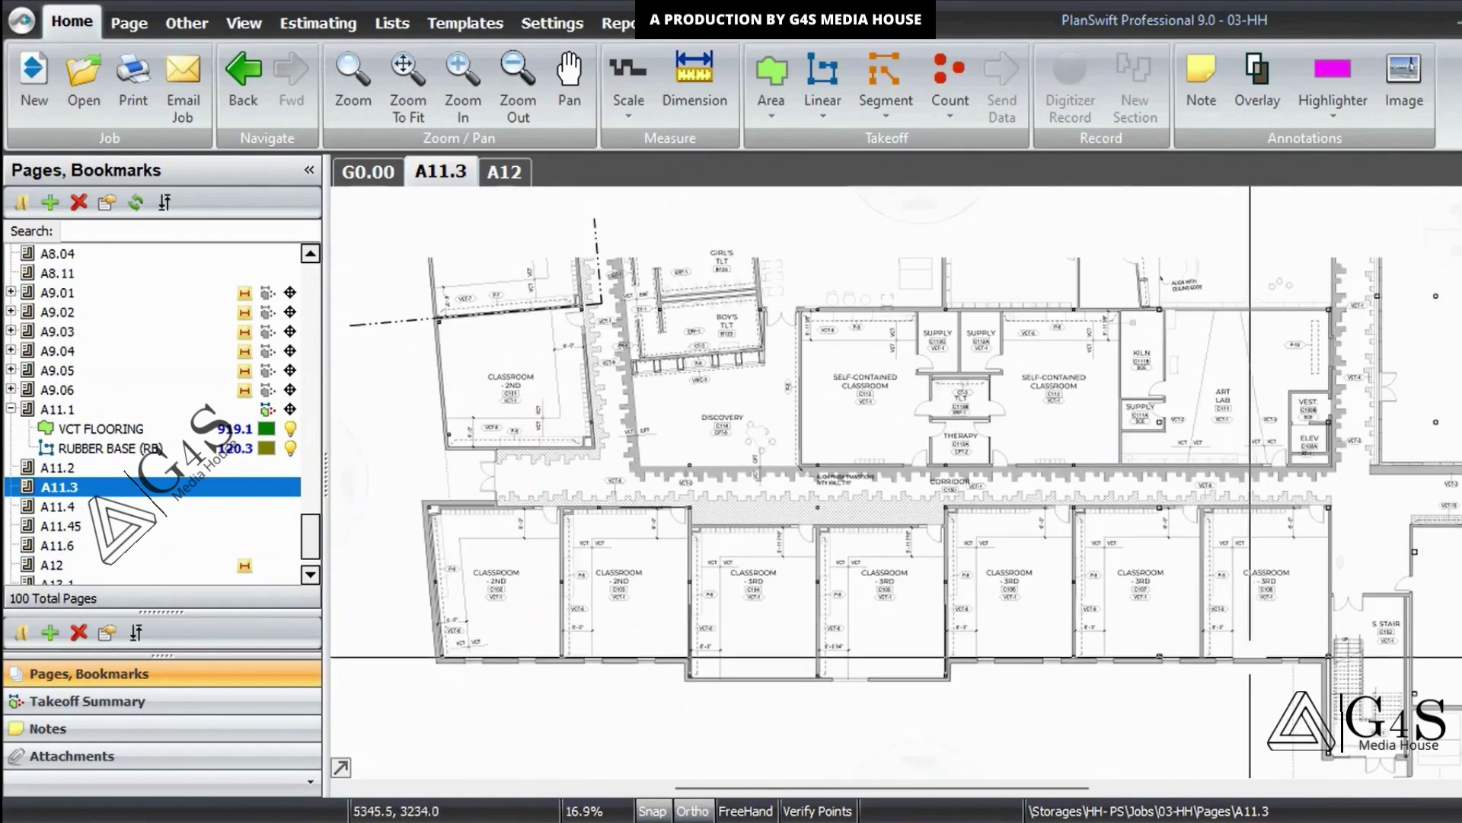
Step: Open finish plans A11.4 and A11.45 and check the area title of the second one
key(Down)
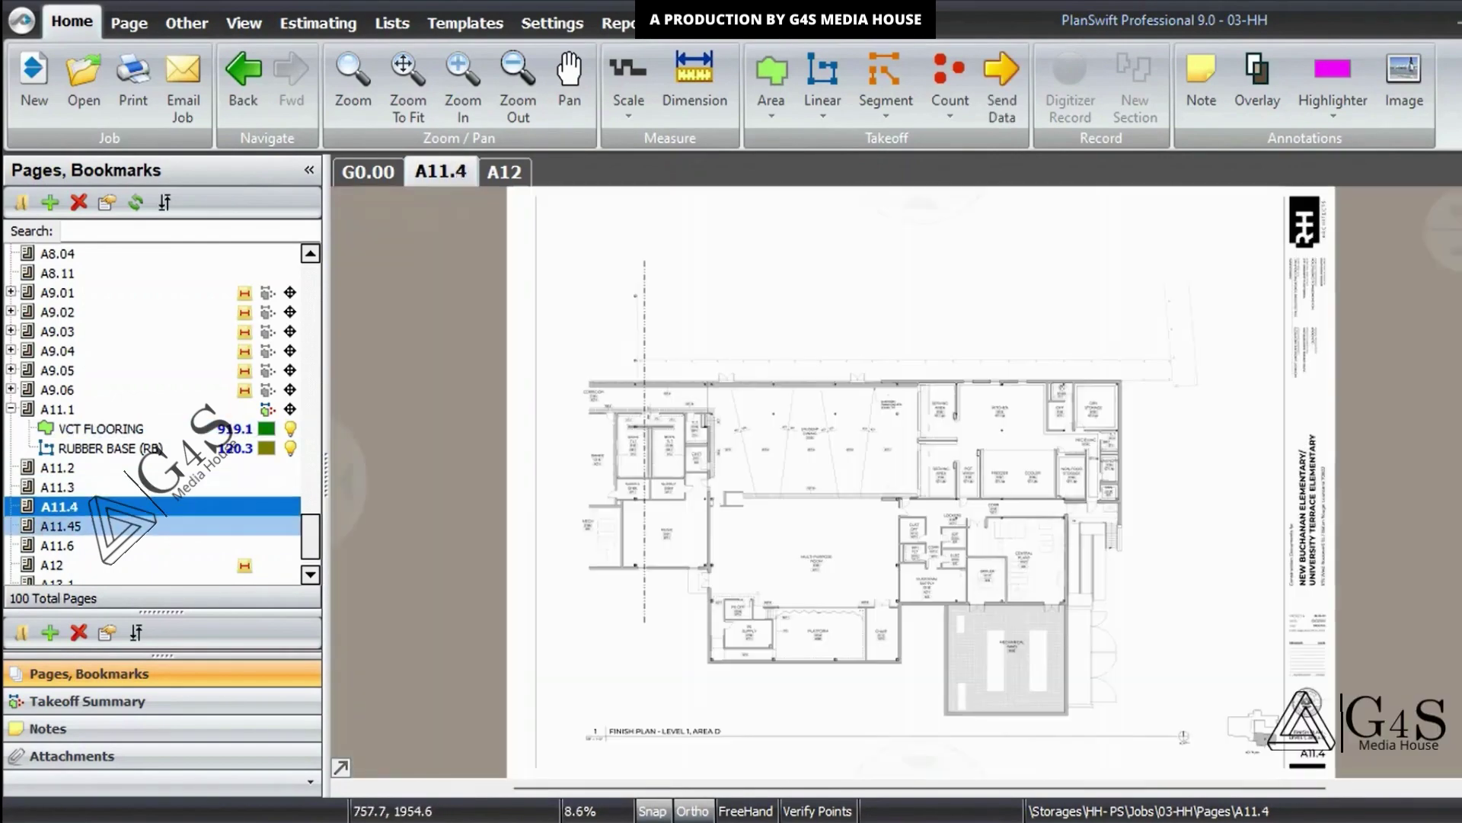
key(Down)
drag(780, 621, 832, 465)
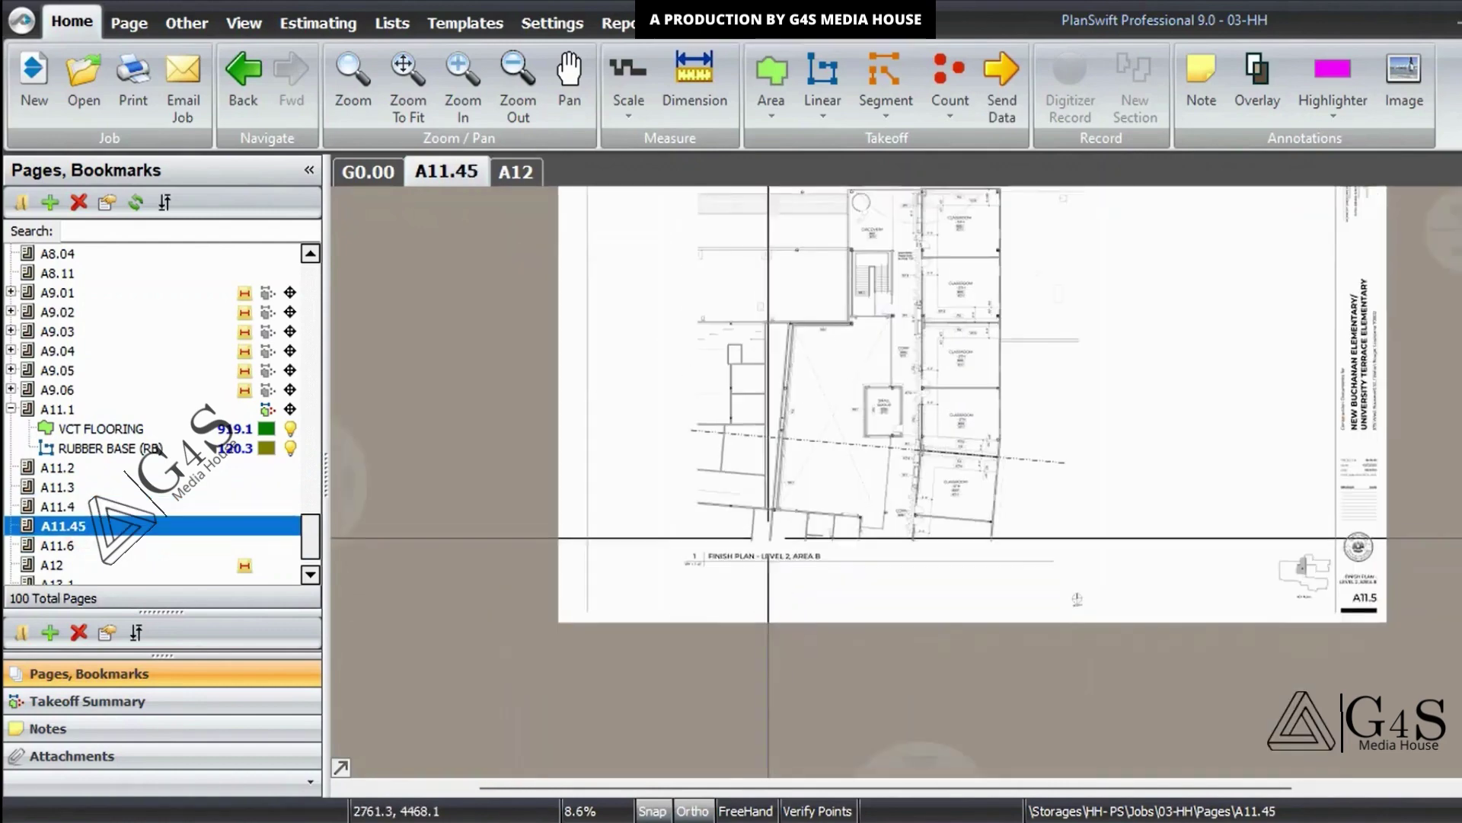
Step: Examine the finish tags of 5th-grade classrooms B205 and B207 and the nearby corridor on plan A11.45
scroll(724, 575, up, 5)
drag(471, 399, 1318, 609)
scroll(1307, 604, down, 2)
drag(1375, 426, 766, 717)
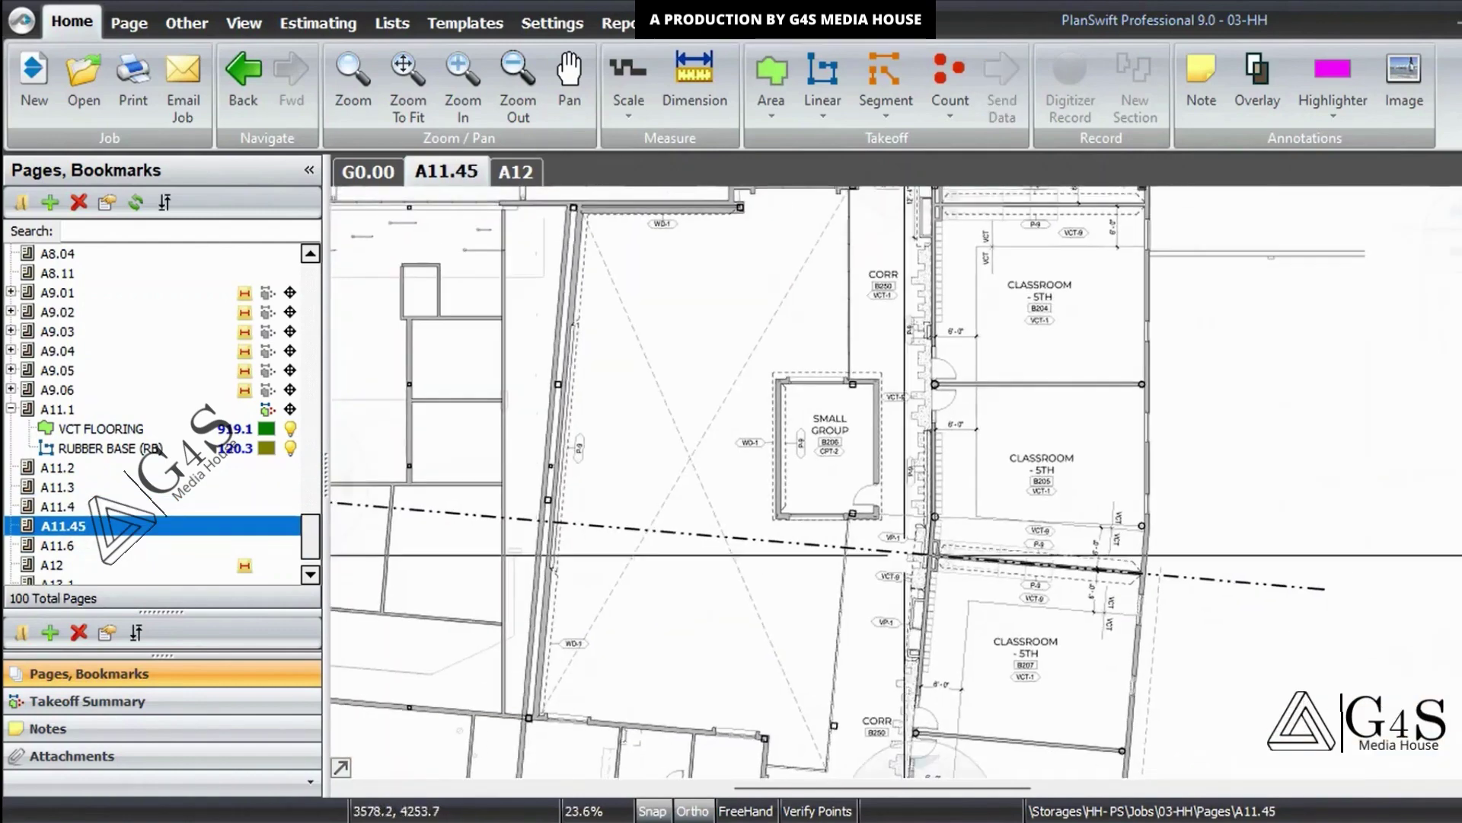
scroll(1093, 573, up, 2)
scroll(1010, 398, up, 3)
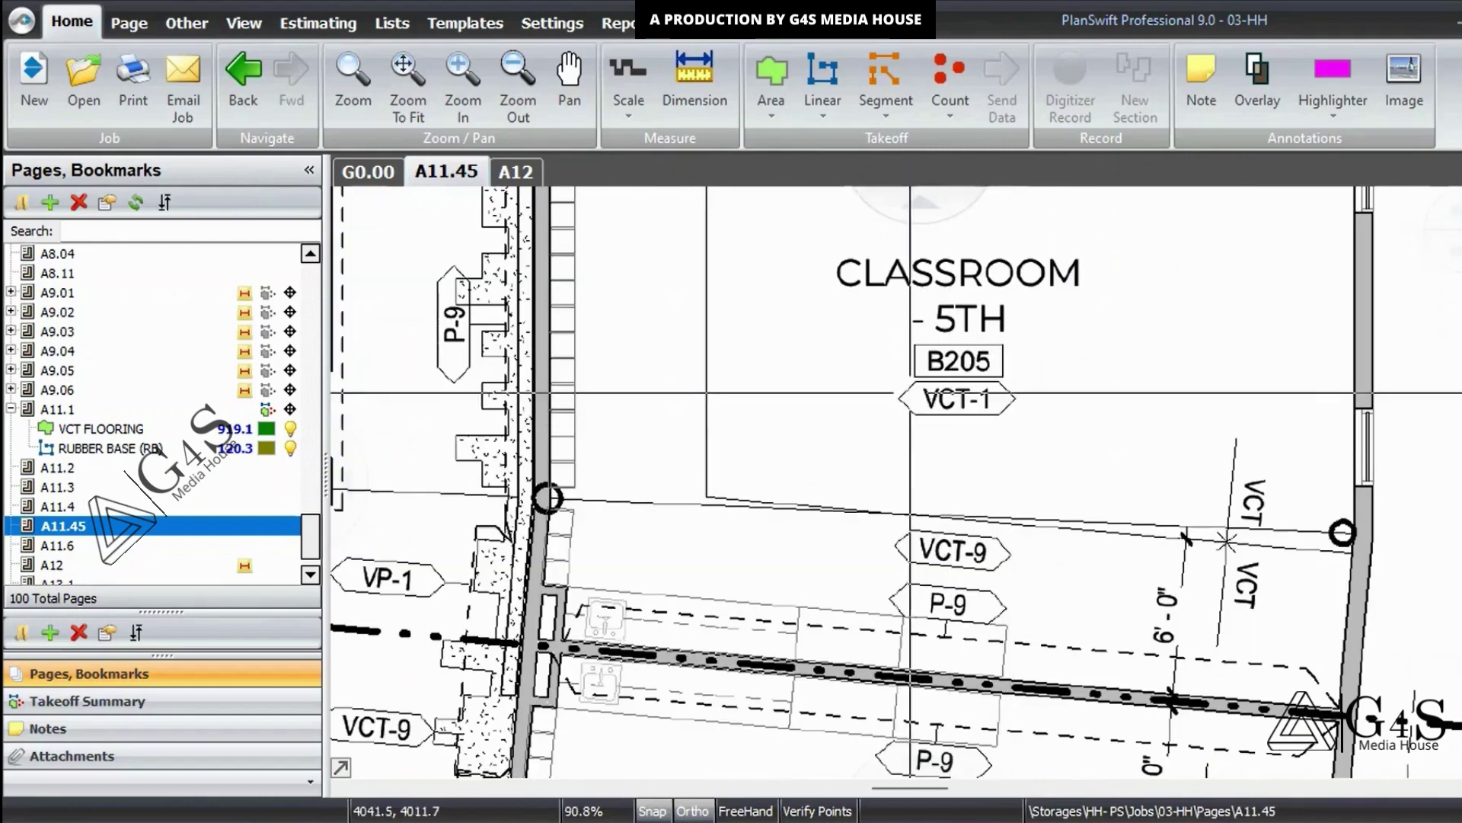
scroll(933, 570, down, 5)
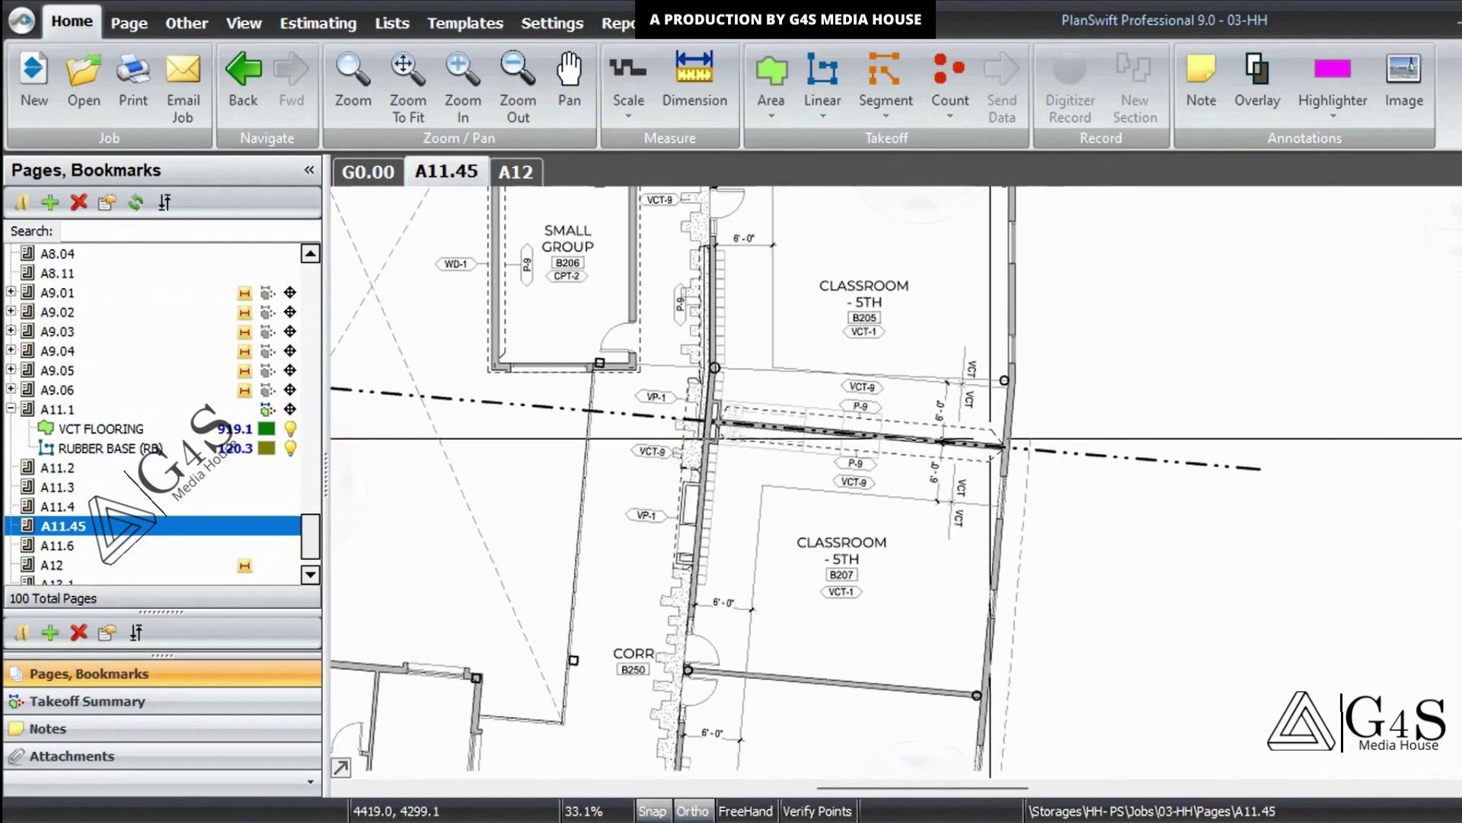
scroll(990, 438, down, 5)
click(61, 545)
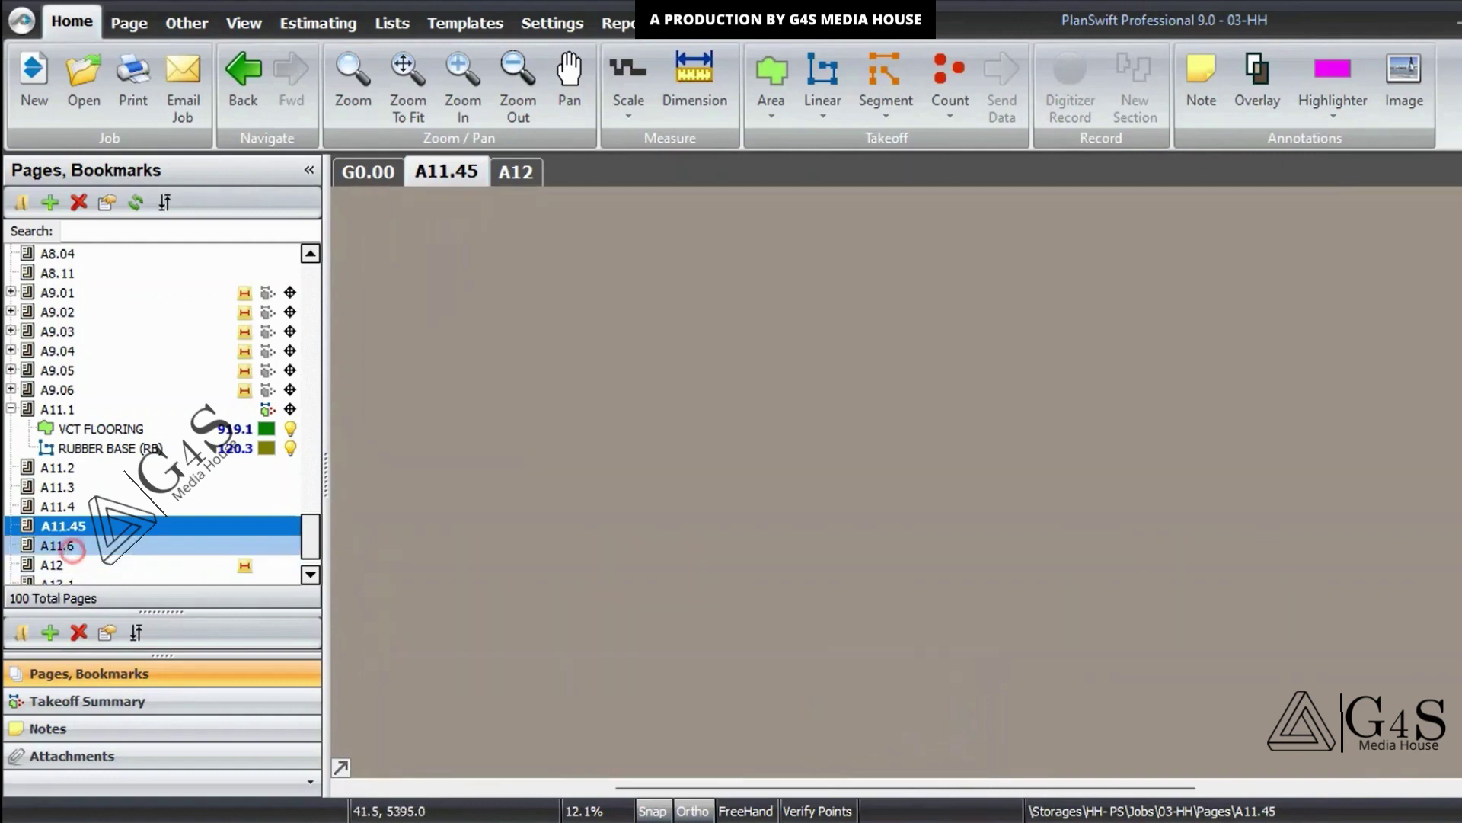
key(Page_Up)
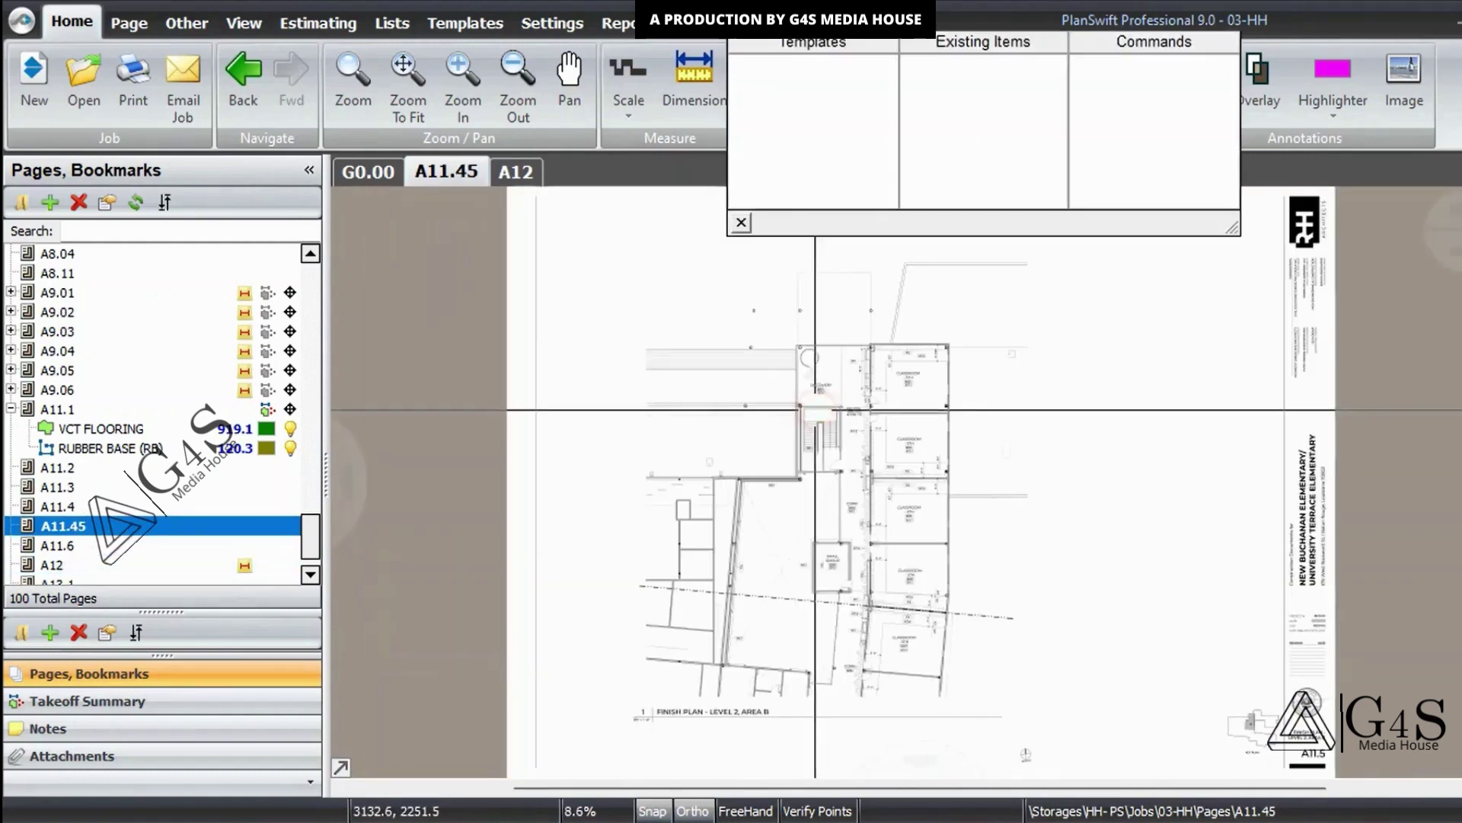
click(742, 225)
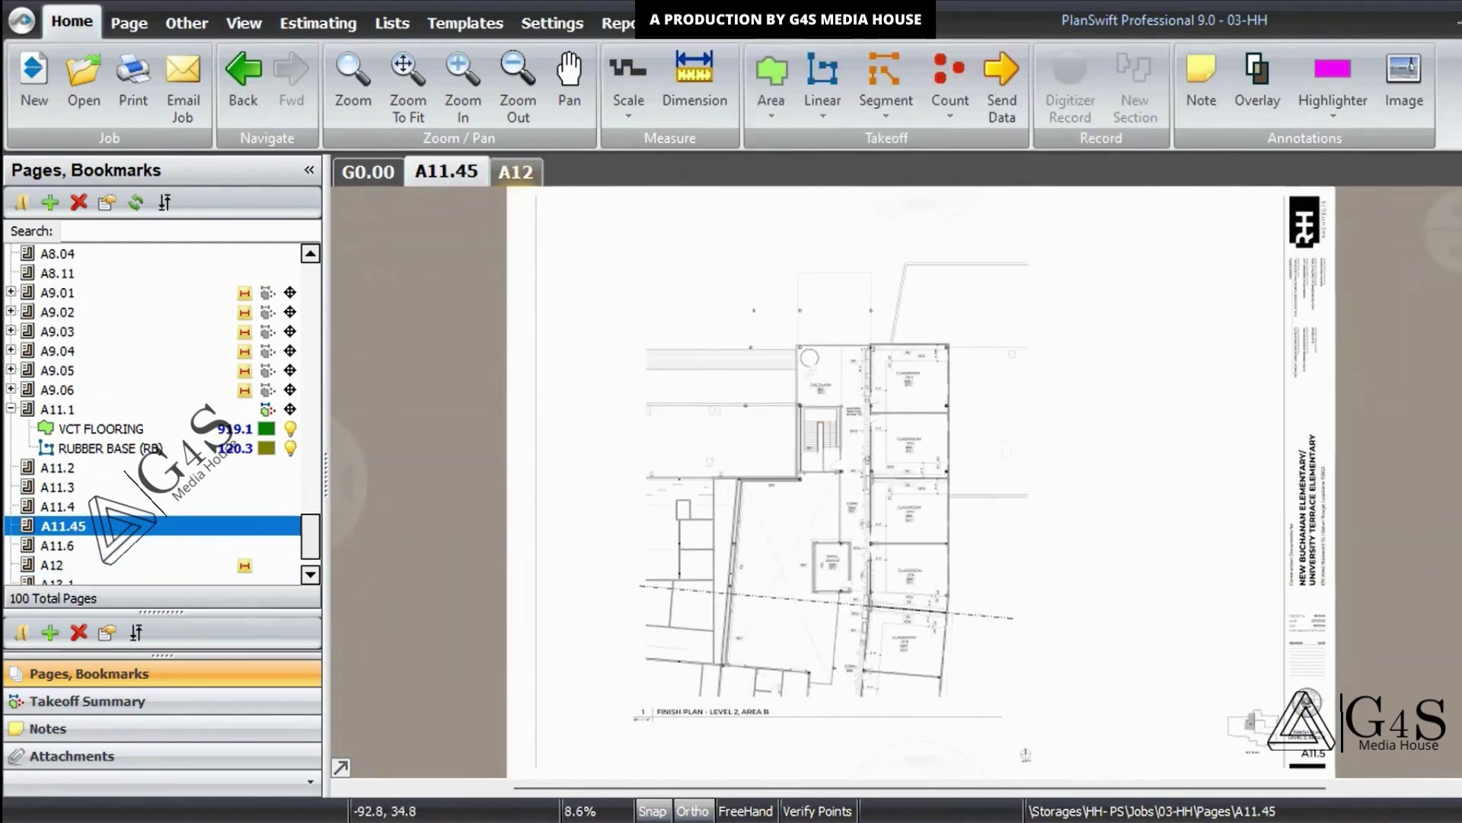
Step: Return to finish schedule A12 and look over its highlighted flooring sections from wood athletic flooring to tile carpeting
click(526, 173)
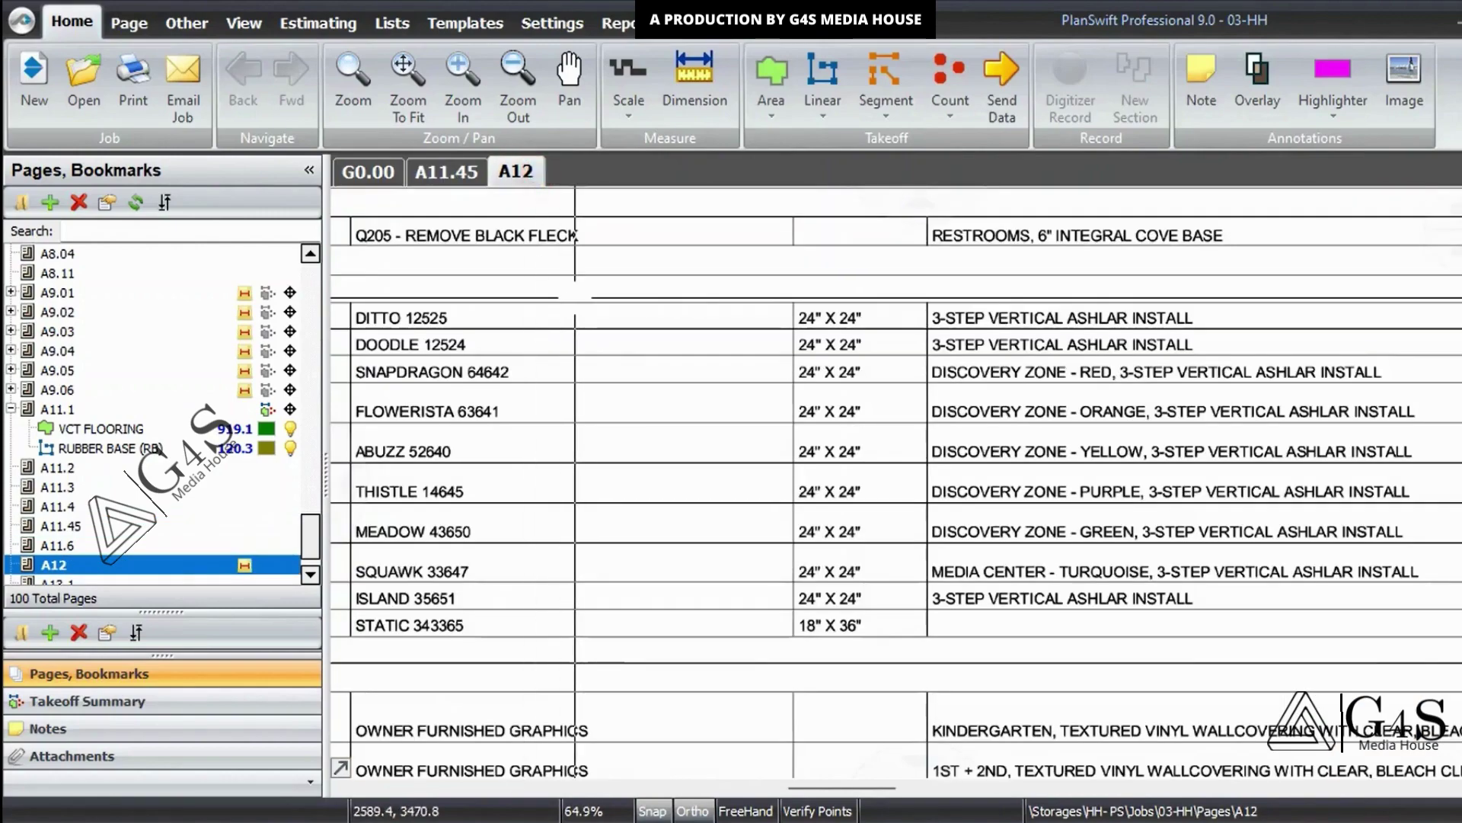
scroll(575, 297, down, 4)
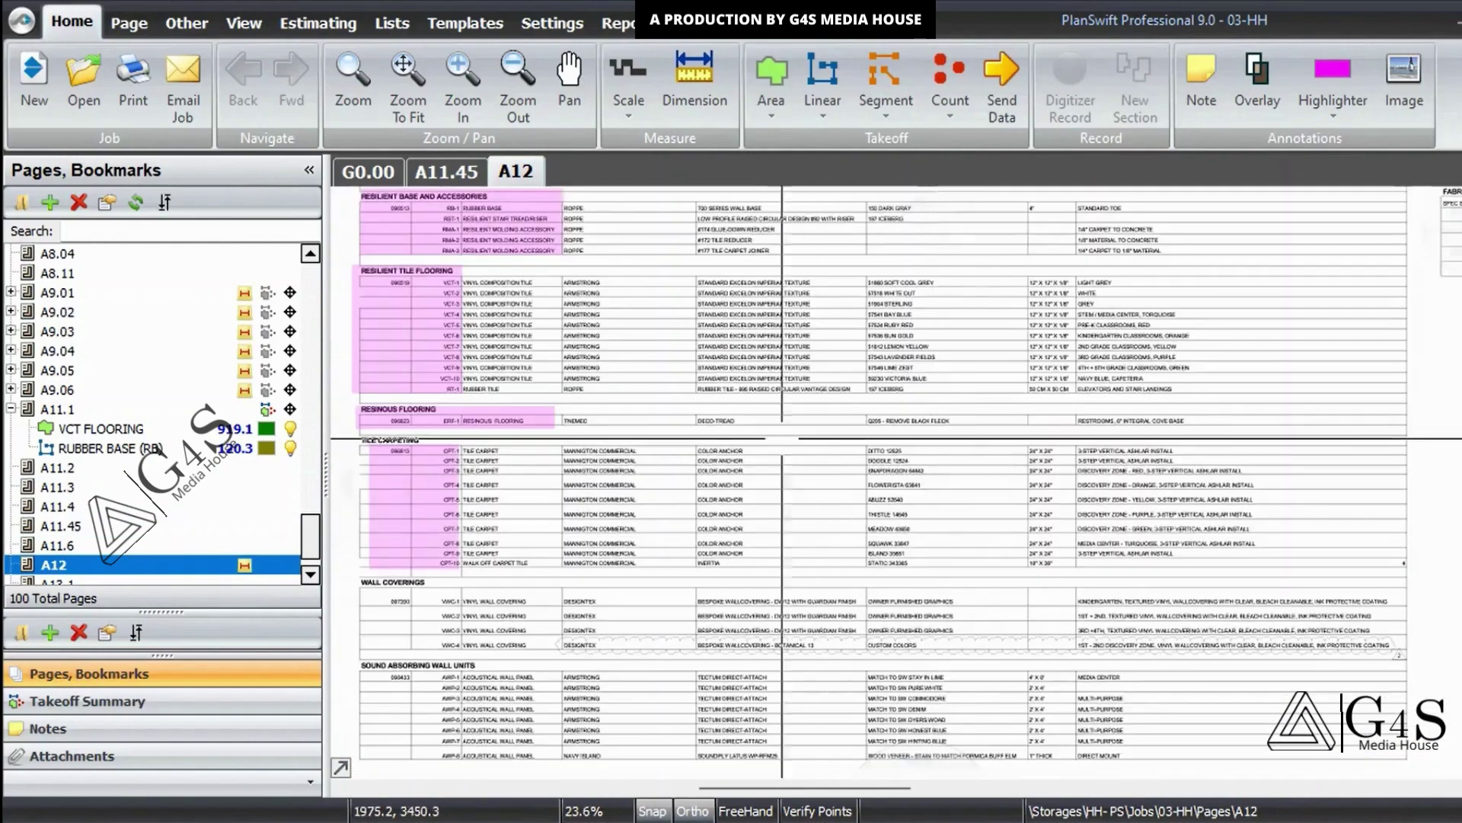
drag(735, 343, 1001, 534)
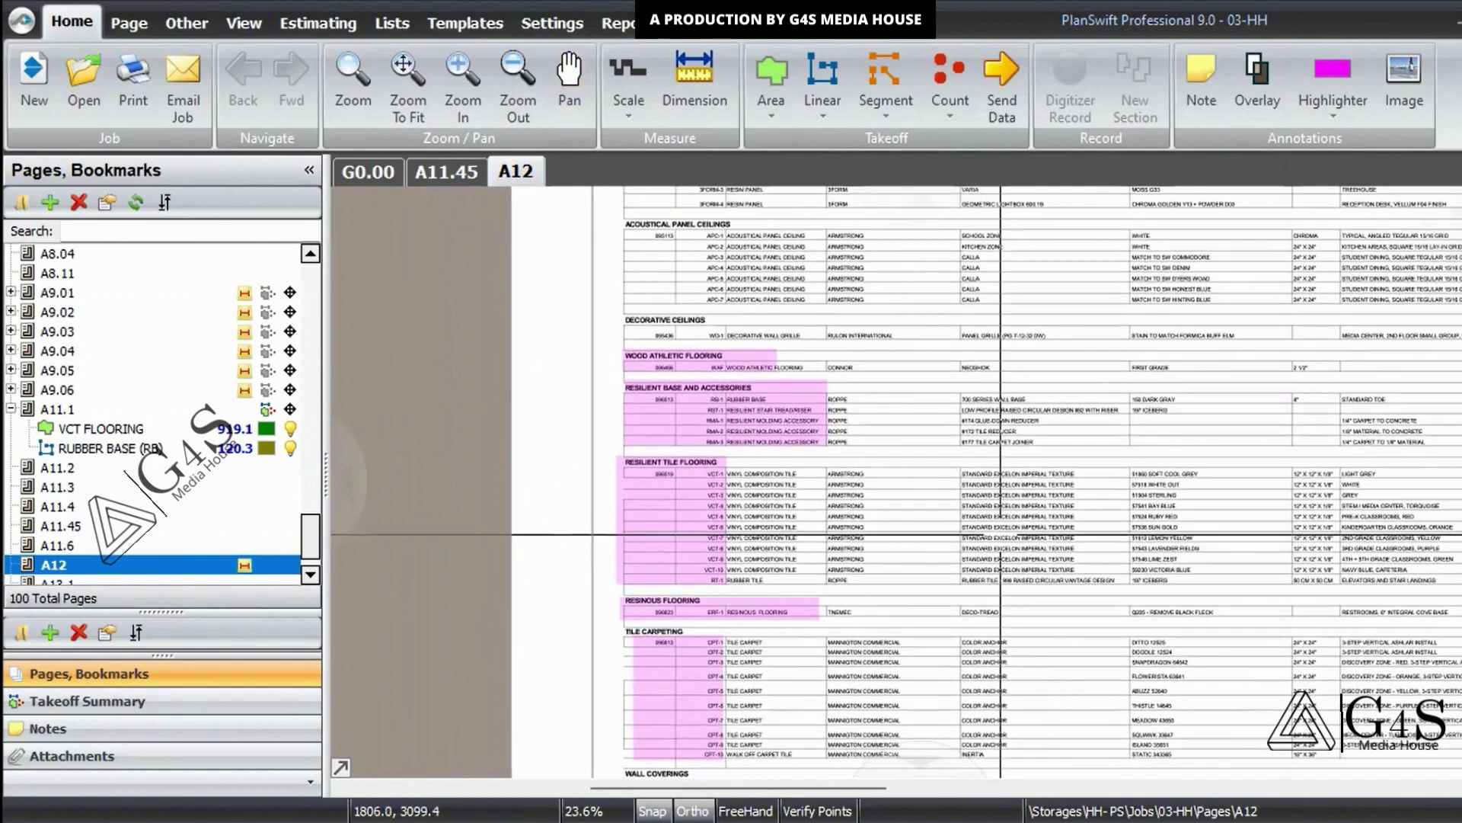
scroll(982, 518, down, 4)
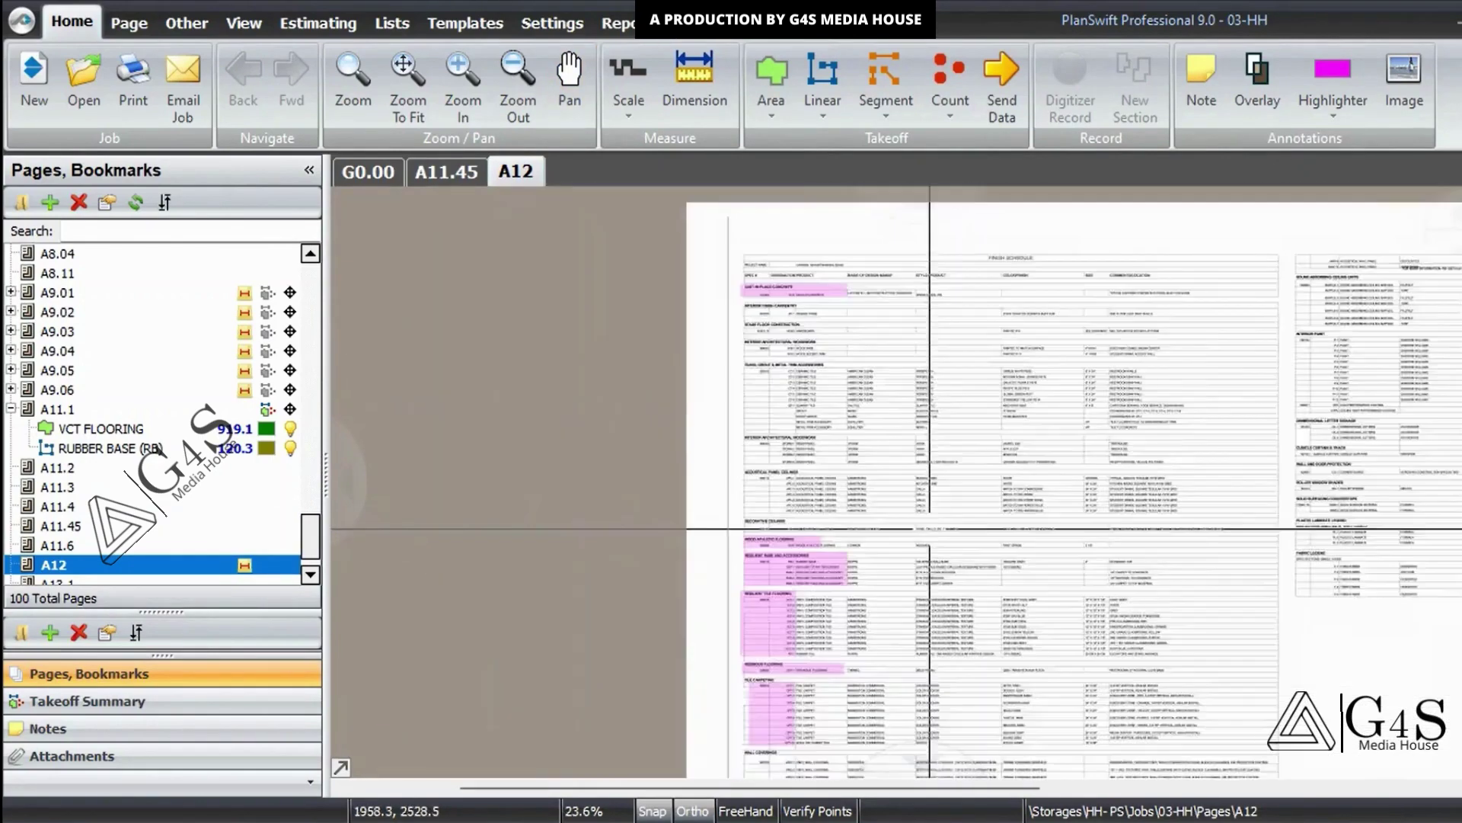
scroll(836, 490, up, 3)
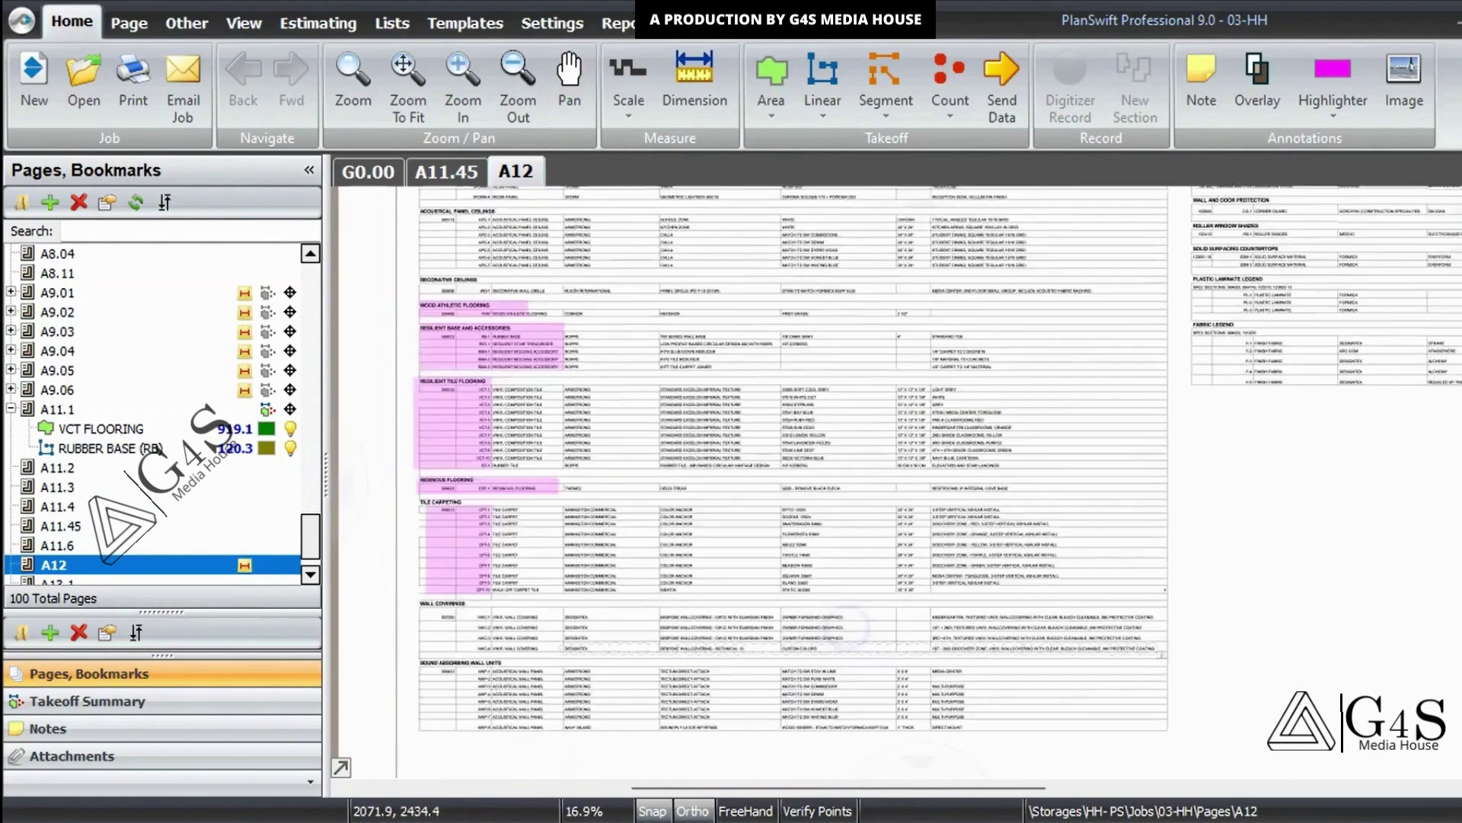
drag(735, 239, 779, 471)
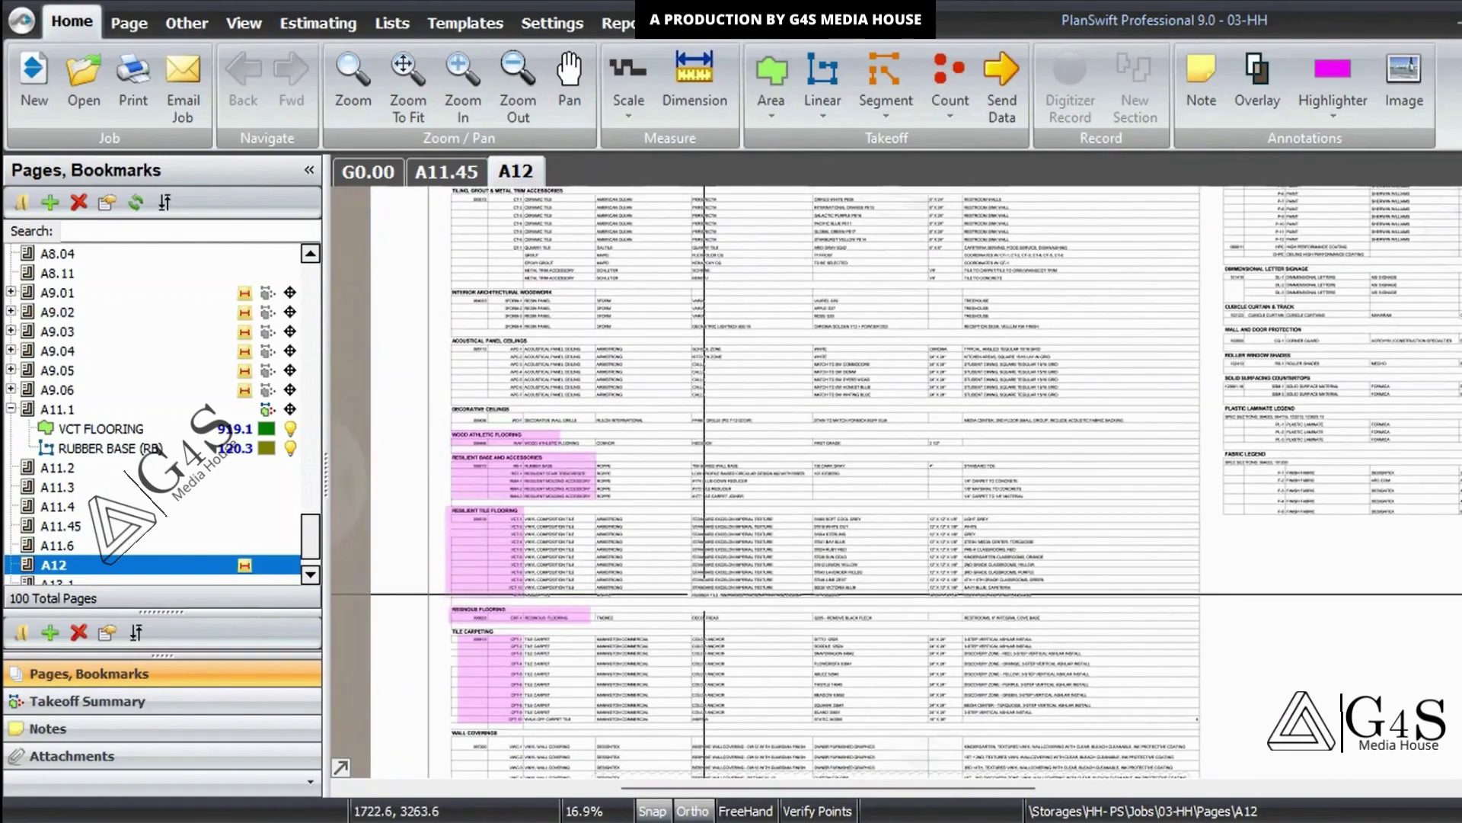
scroll(645, 573, up, 1)
scroll(594, 336, up, 1)
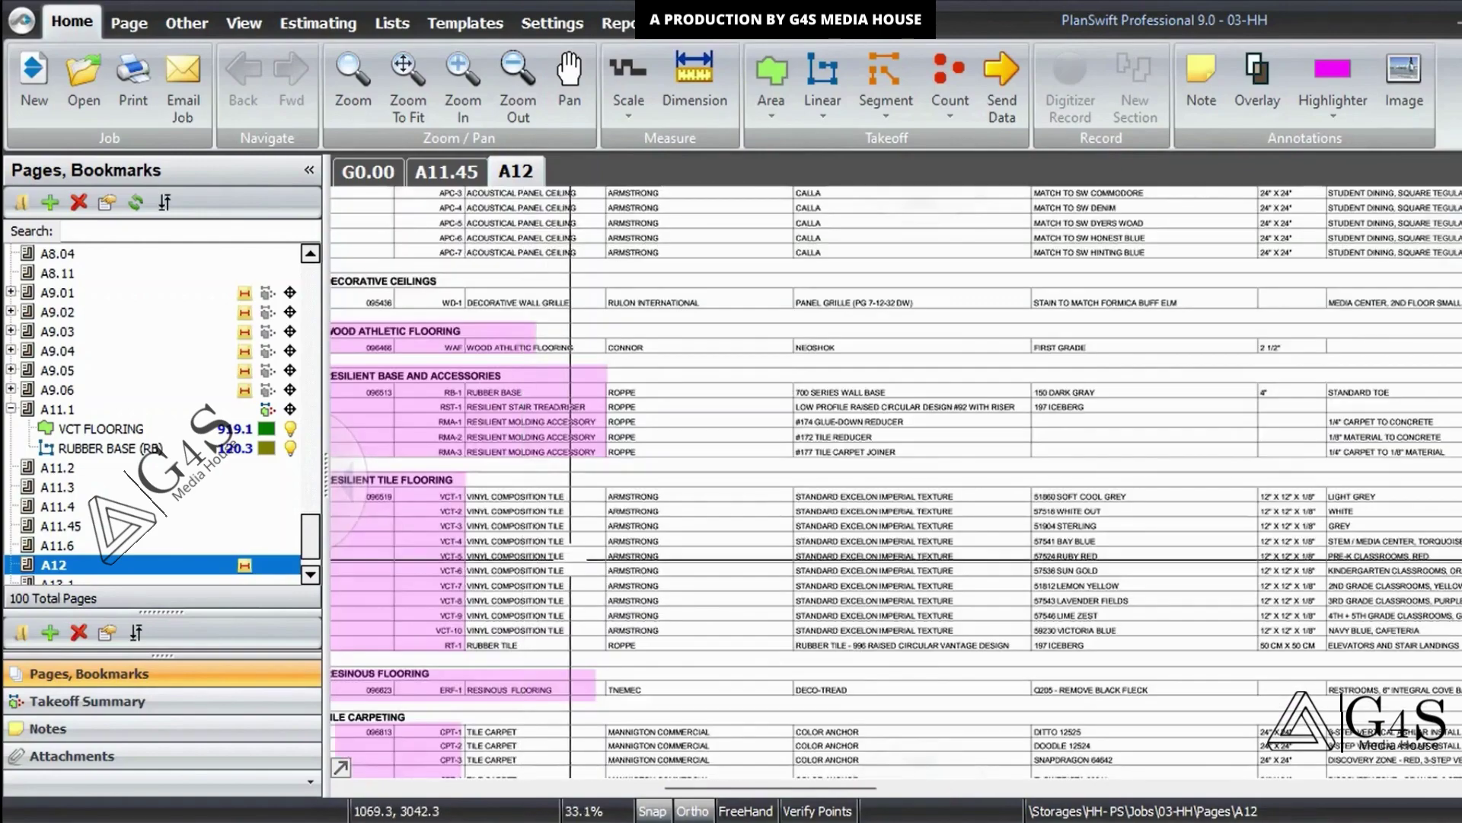
Step: Examine the tags and product descriptions of the resilient tile flooring rows from VCT-1 to RT-1
scroll(593, 336, up, 2)
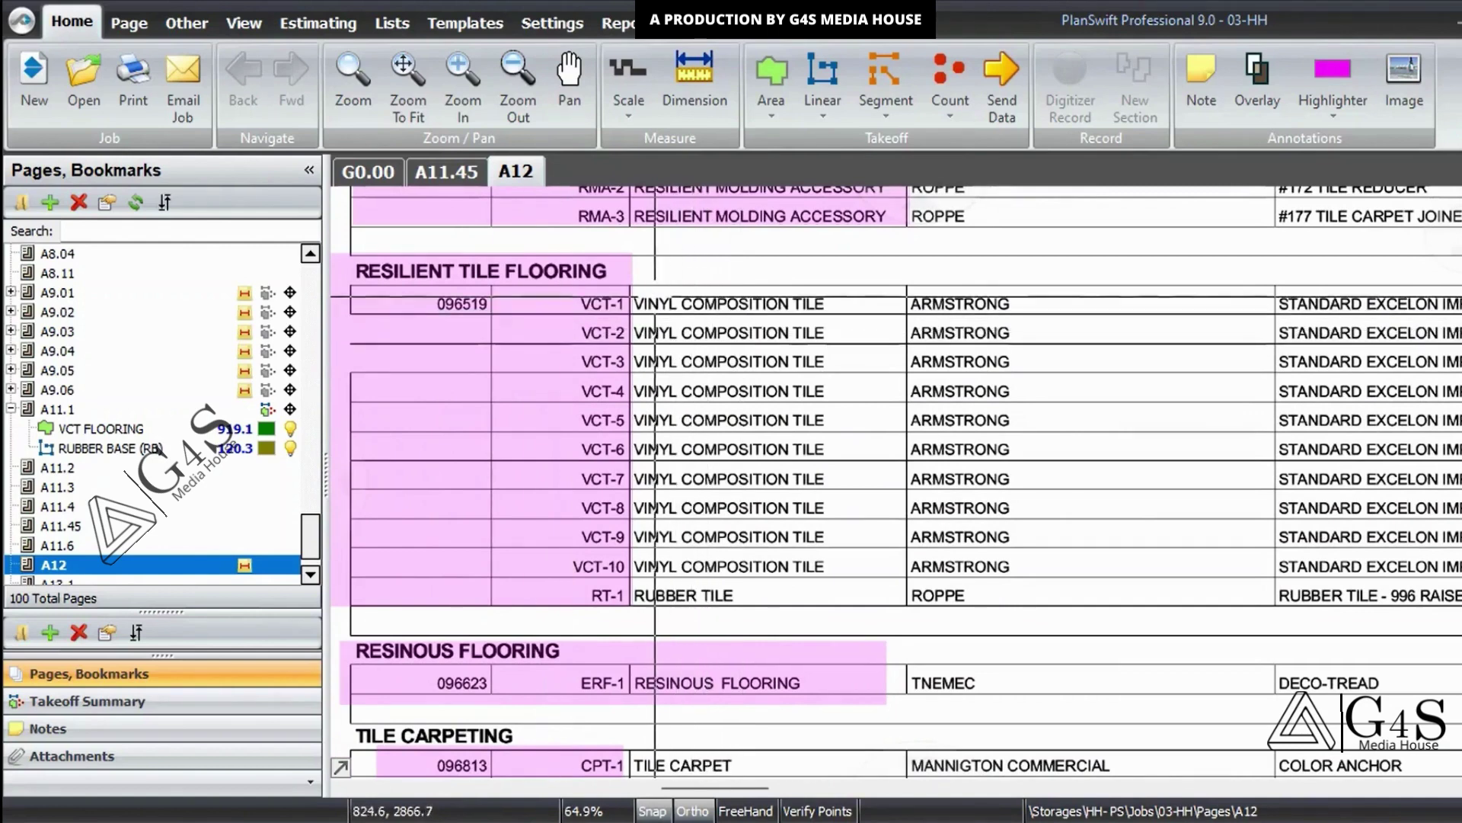
drag(659, 294, 853, 310)
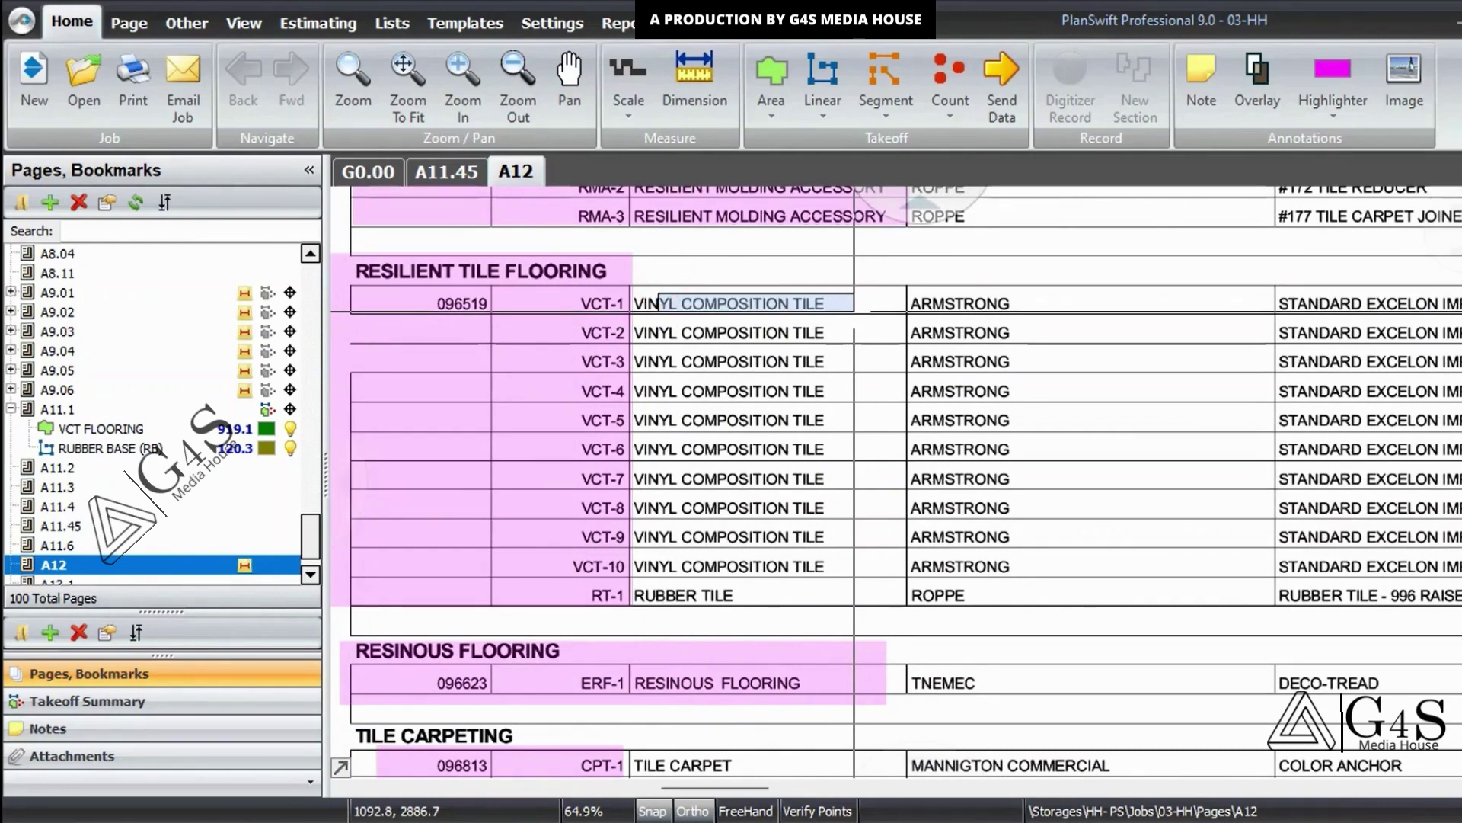
drag(853, 311, 854, 311)
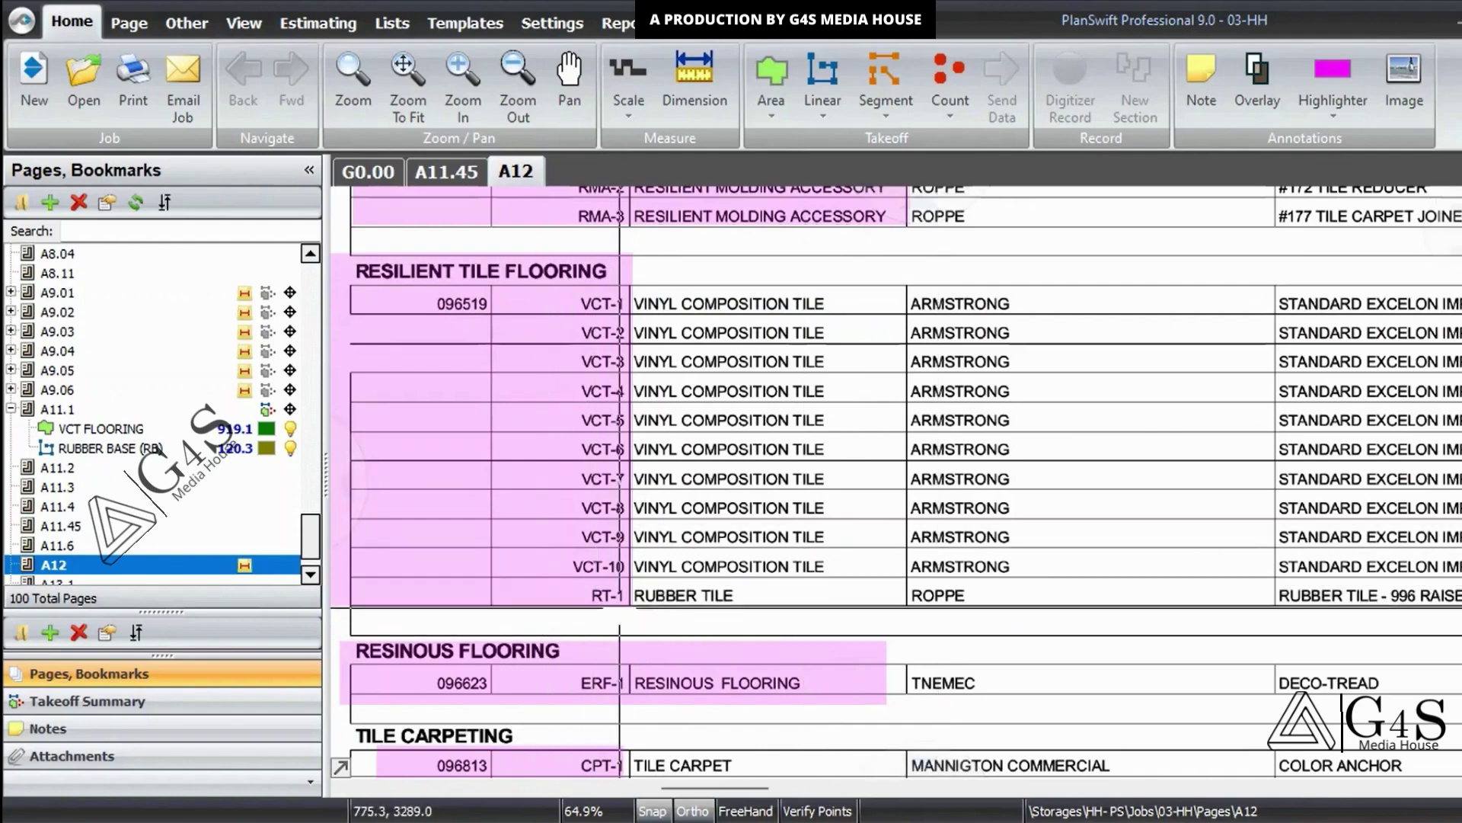
Step: Compare the manufacturers, product styles and colors of the vinyl composition tile and rubber tile rows
drag(1048, 587, 762, 634)
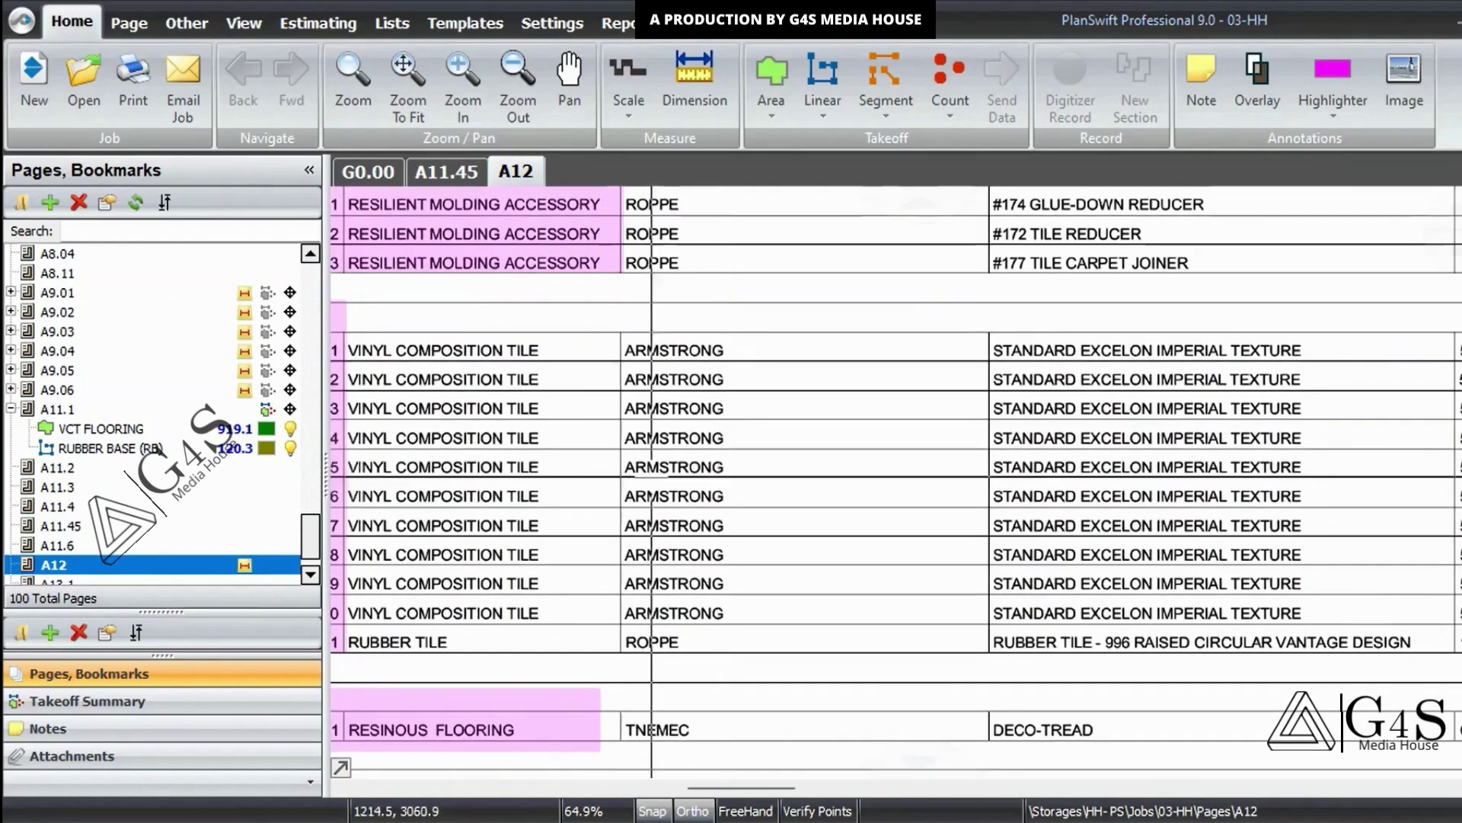
drag(598, 330, 743, 633)
drag(909, 611, 642, 602)
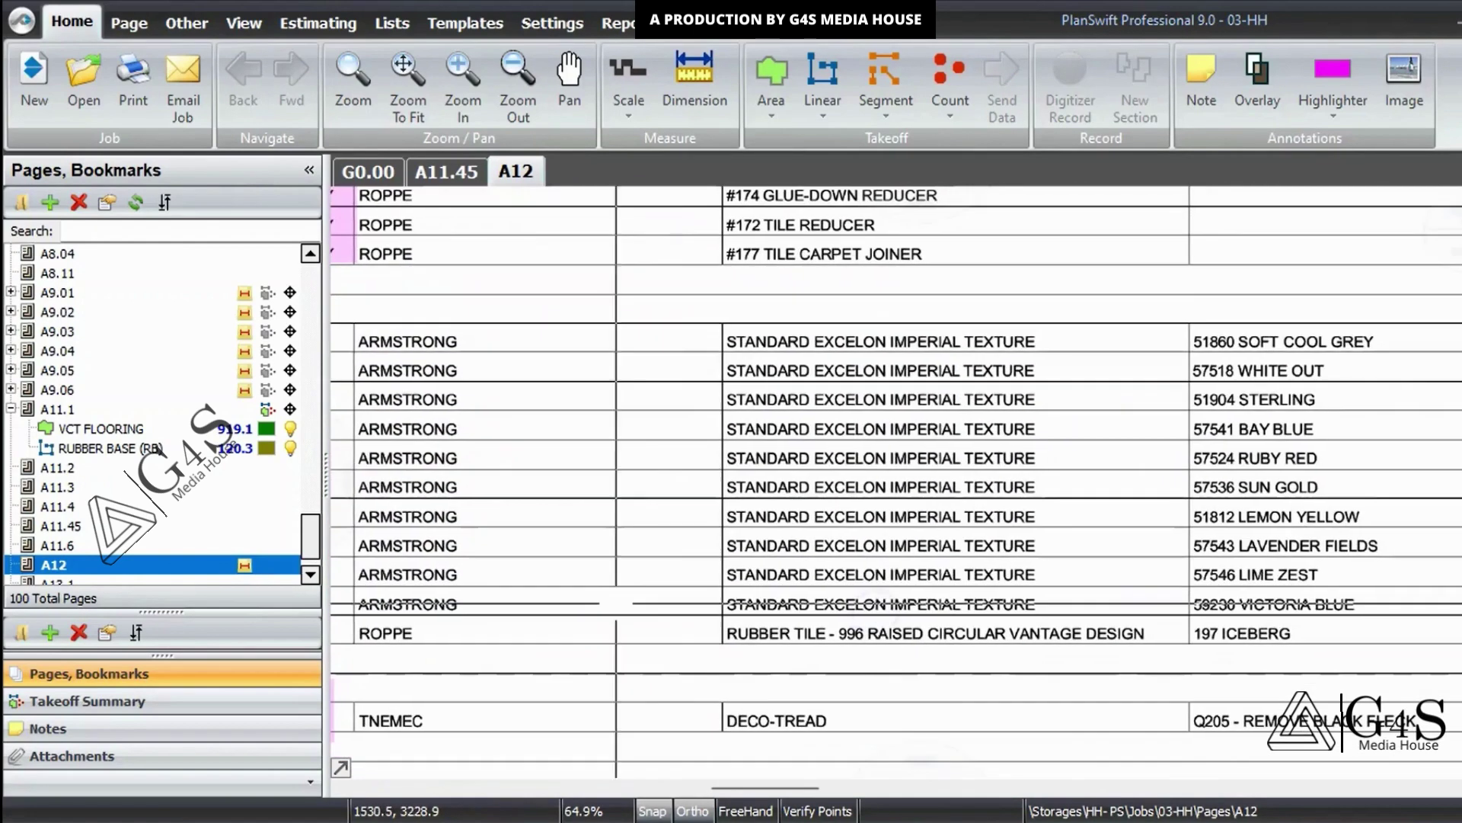
mouse_move(694, 335)
mouse_down()
mouse_move(852, 504)
mouse_move(1018, 614)
mouse_up()
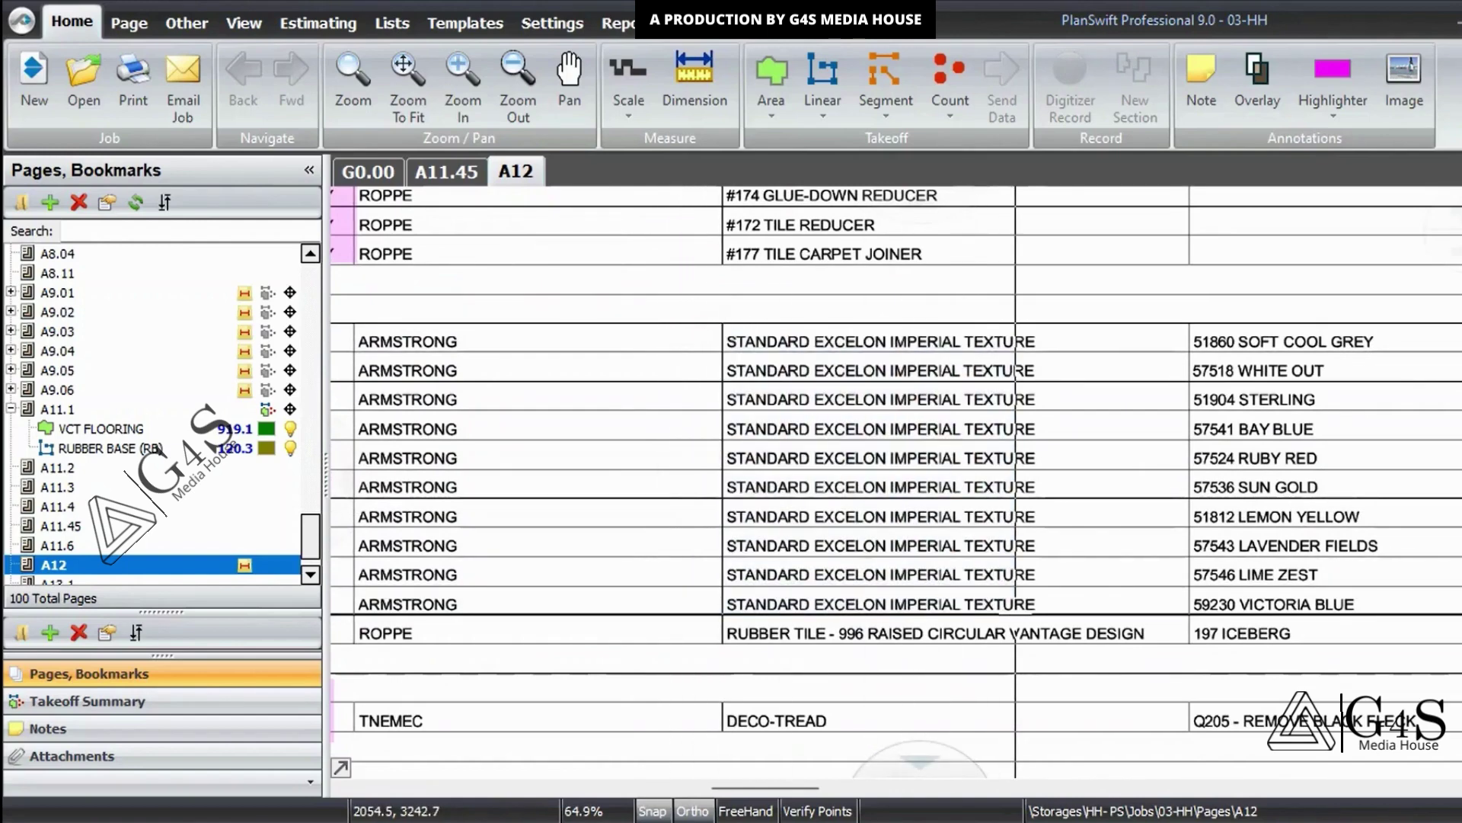
drag(1109, 611, 976, 604)
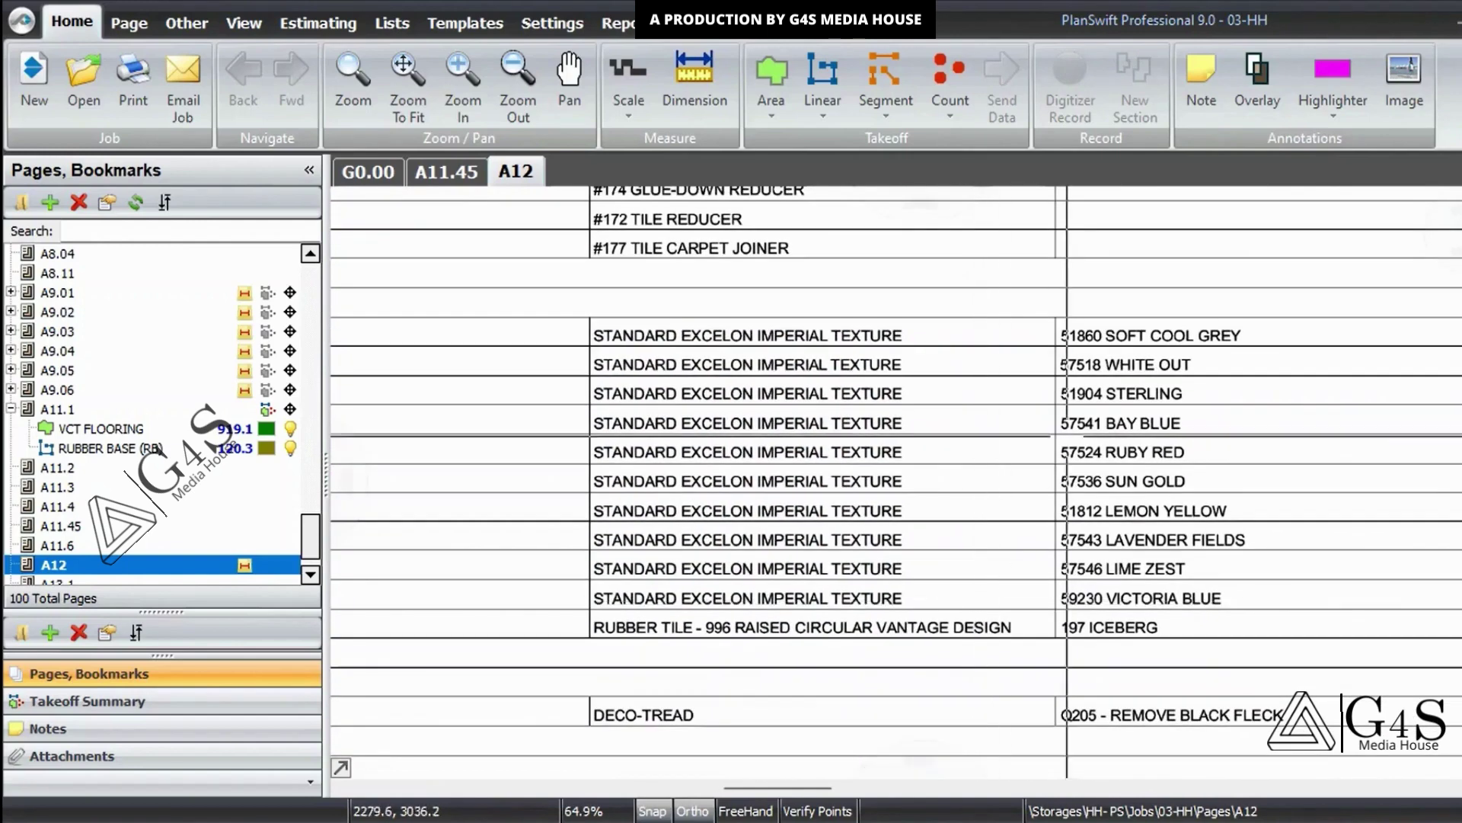
drag(1156, 539, 669, 551)
mouse_move(984, 311)
mouse_down()
mouse_move(1142, 588)
mouse_move(1148, 636)
mouse_up()
mouse_move(531, 588)
mouse_down()
mouse_move(895, 586)
mouse_move(1298, 545)
mouse_up()
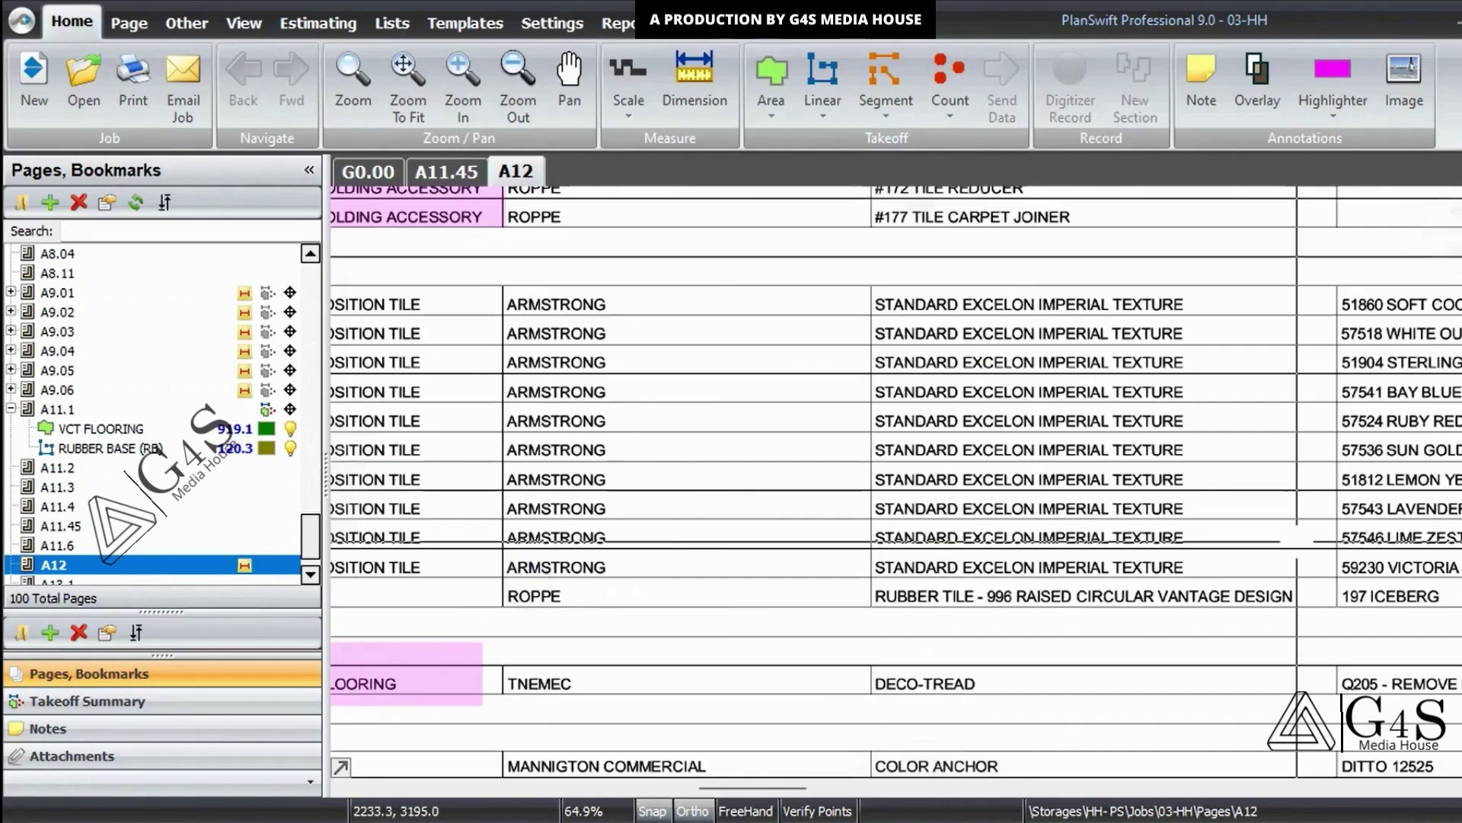
Step: Review the resilient base, resilient tile, resinous flooring and tile carpeting sections of the schedule side by side
scroll(1301, 538, down, 1)
drag(663, 616, 759, 591)
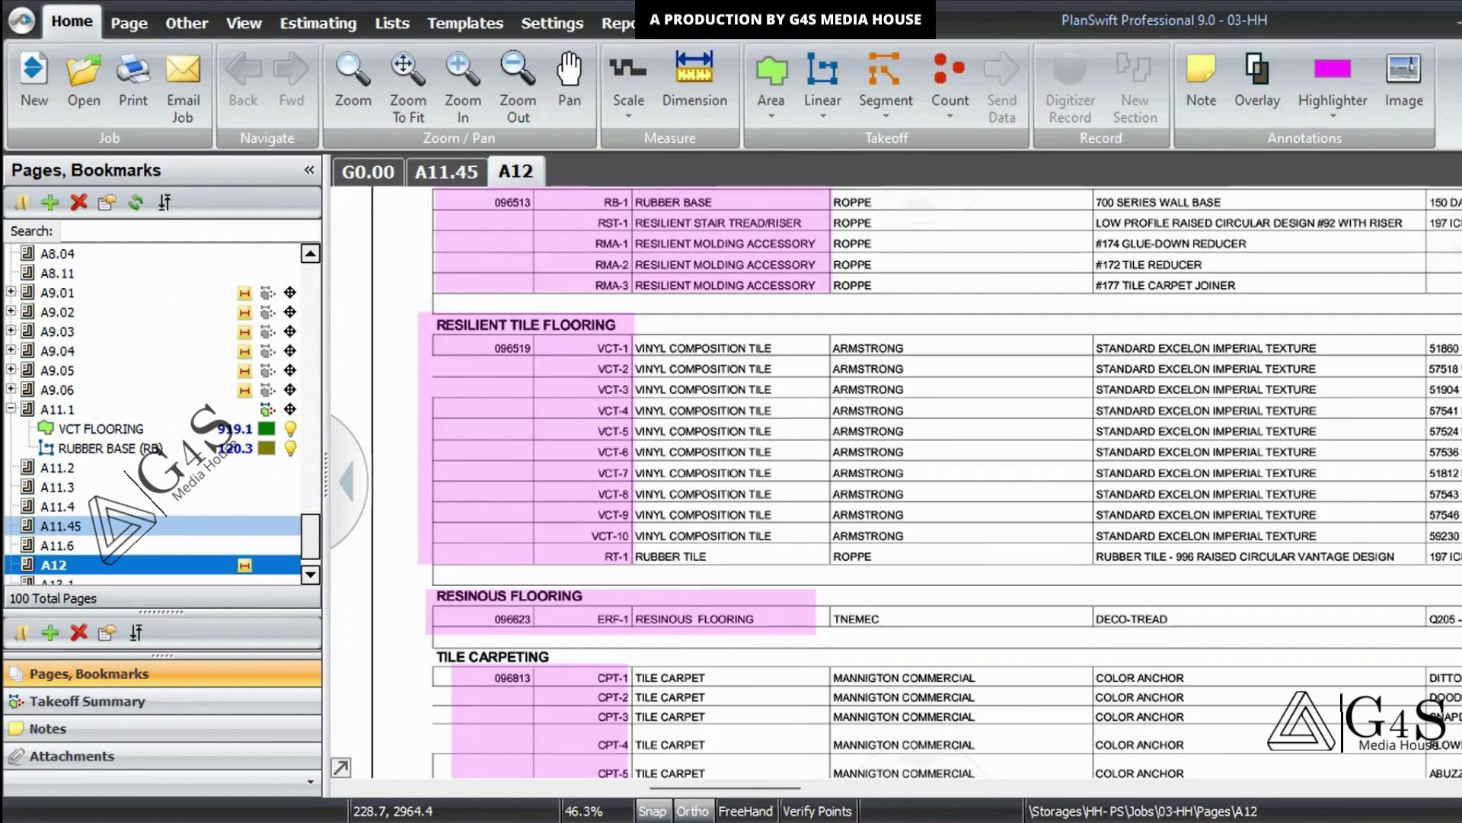
scroll(887, 547, down, 3)
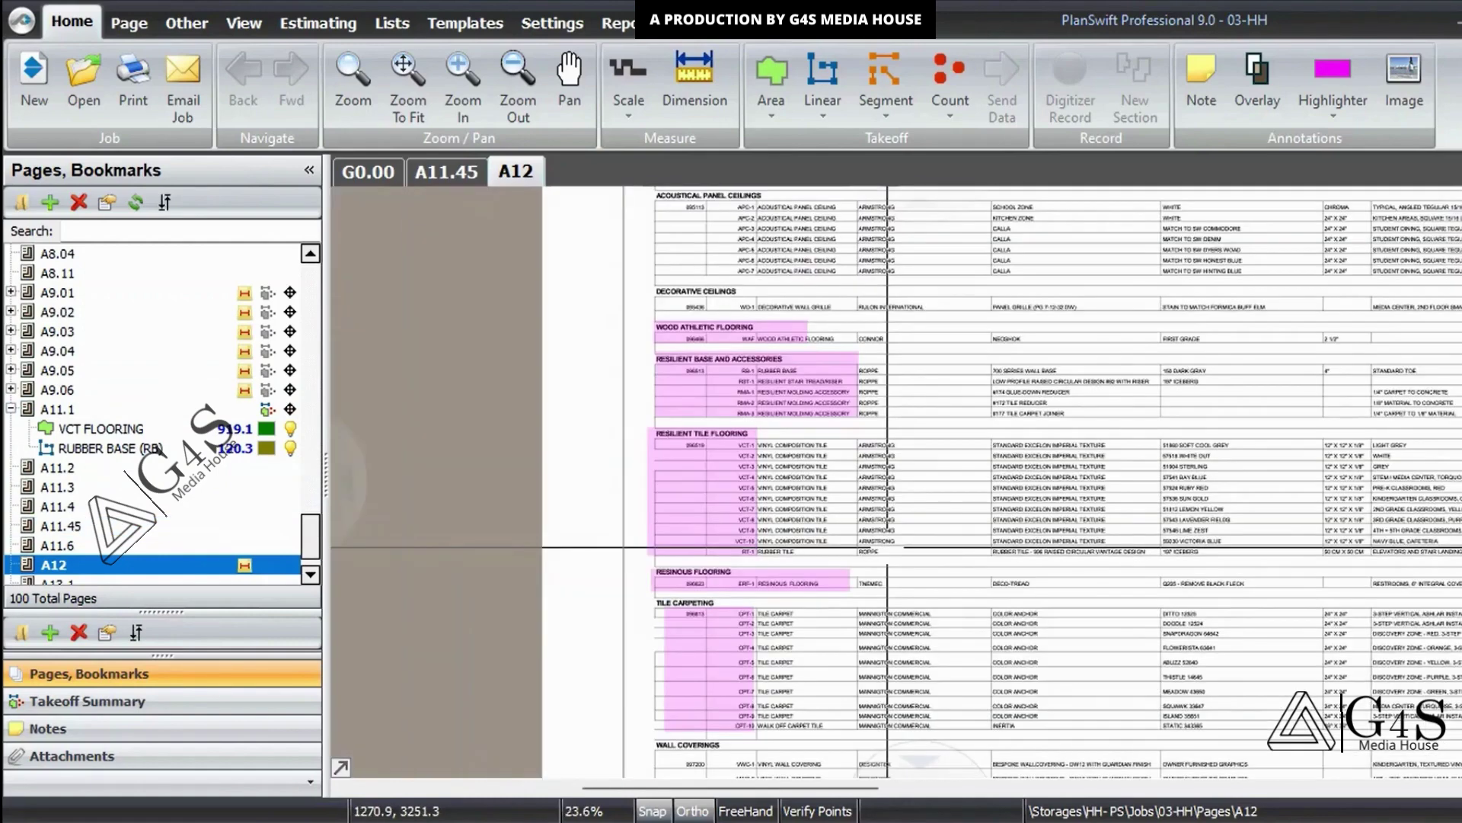
drag(1061, 558, 801, 515)
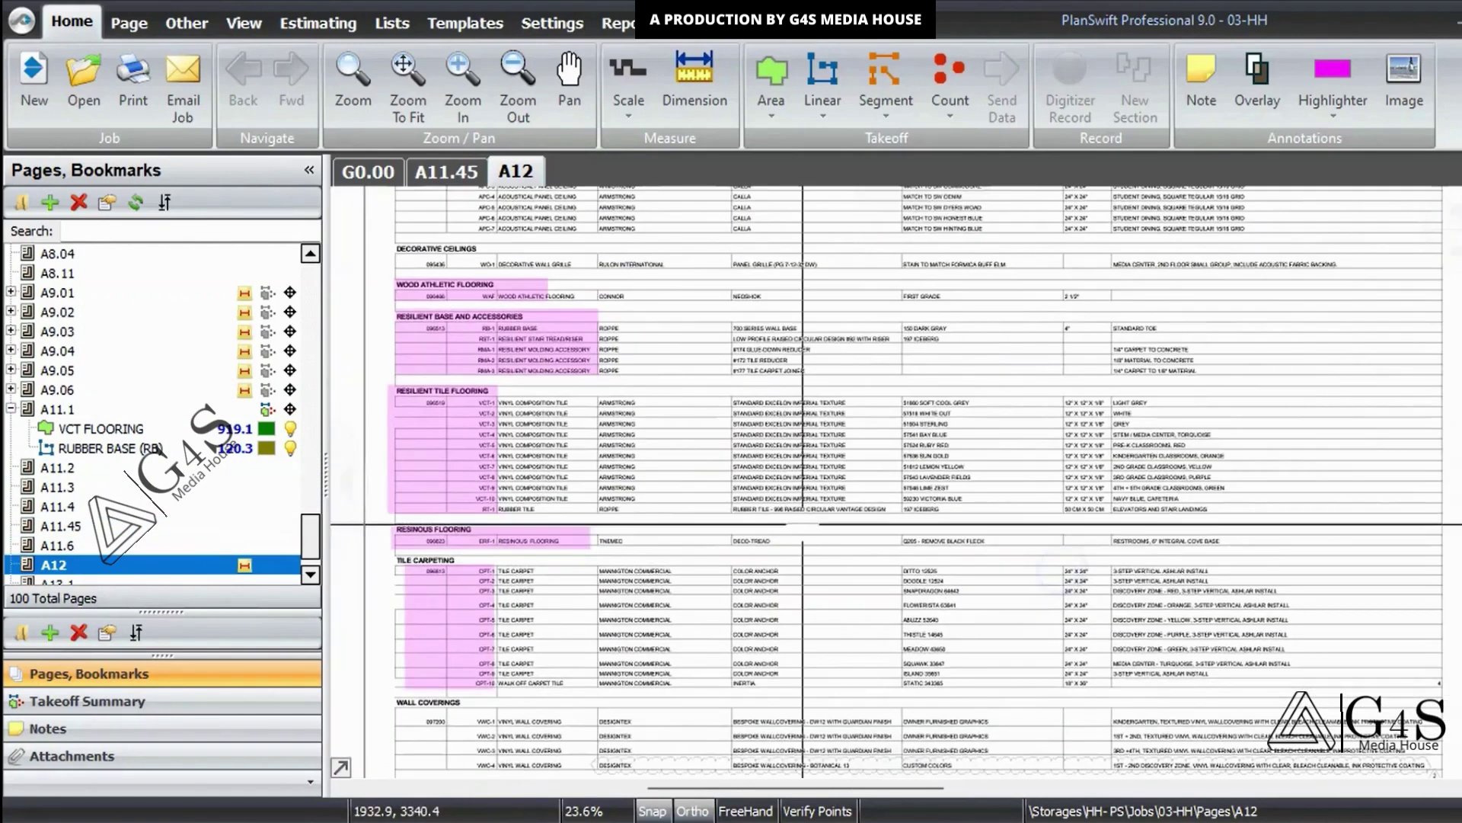
drag(755, 382, 972, 521)
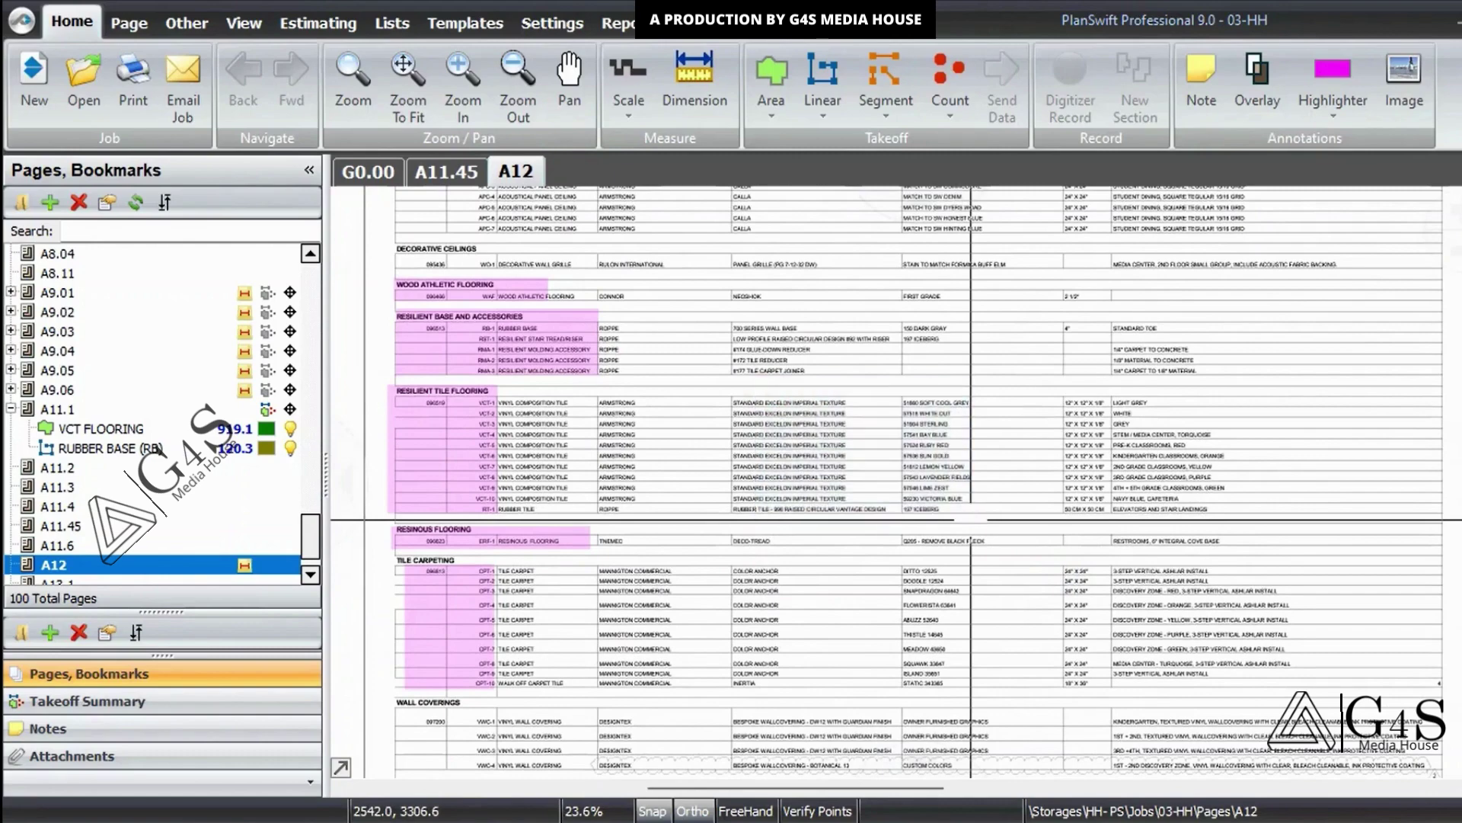
drag(740, 686, 818, 438)
Step: Examine the descriptions, manufacturers and product styles of the tile carpeting rows from CPT-1 to CPT-10
scroll(759, 438, up, 2)
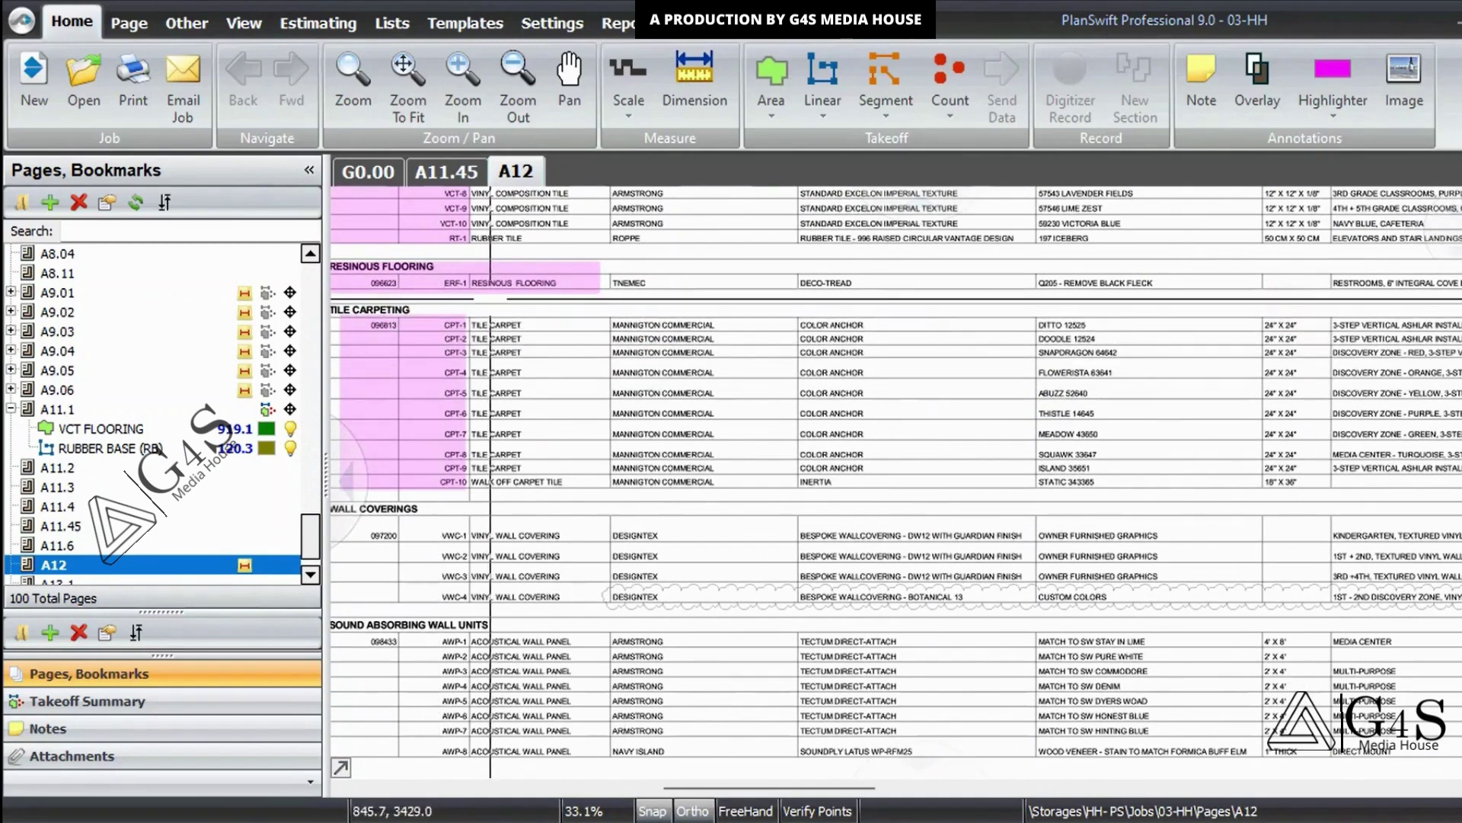
drag(479, 301, 545, 460)
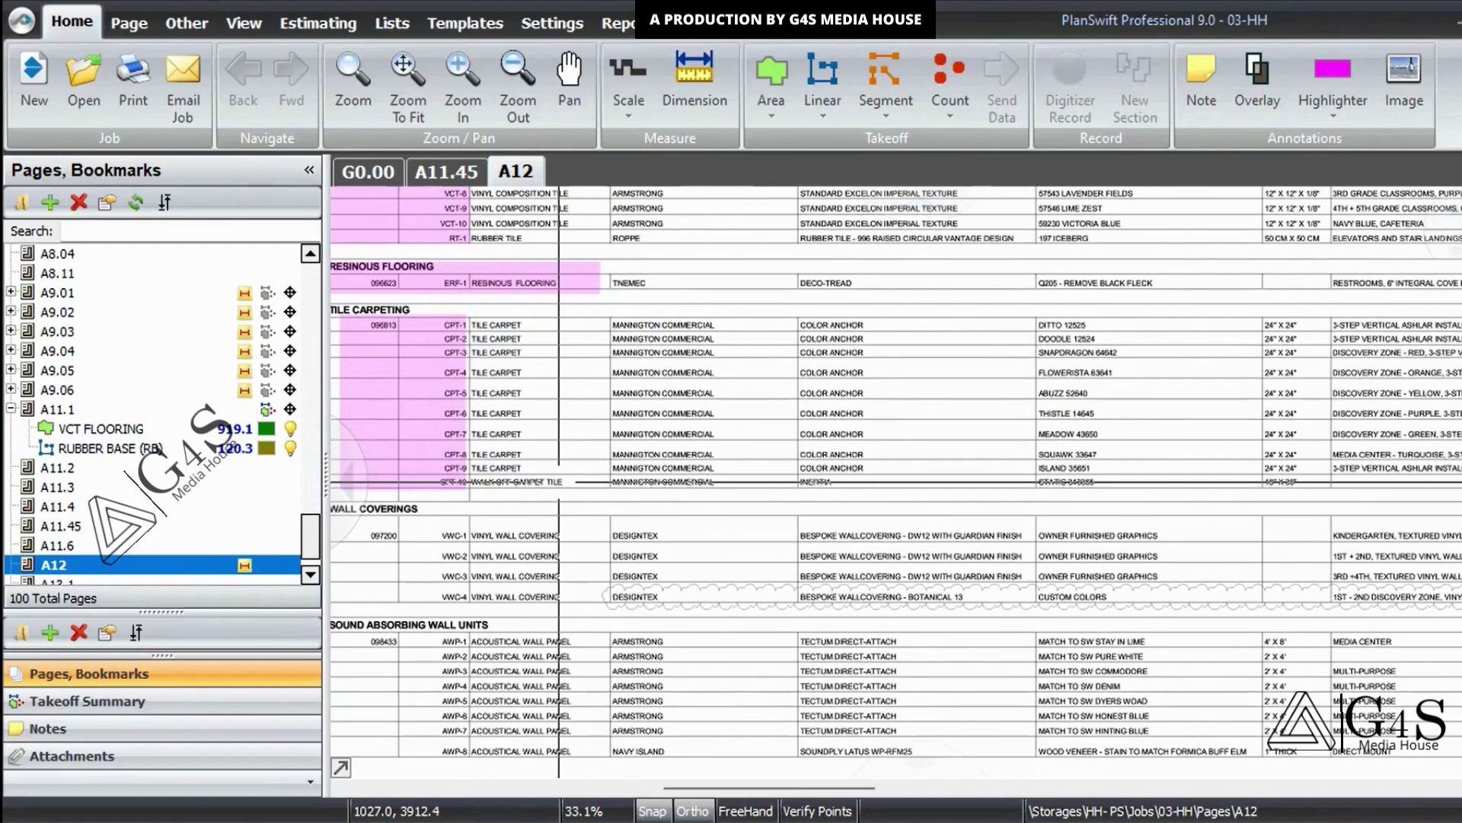
scroll(558, 482, up, 4)
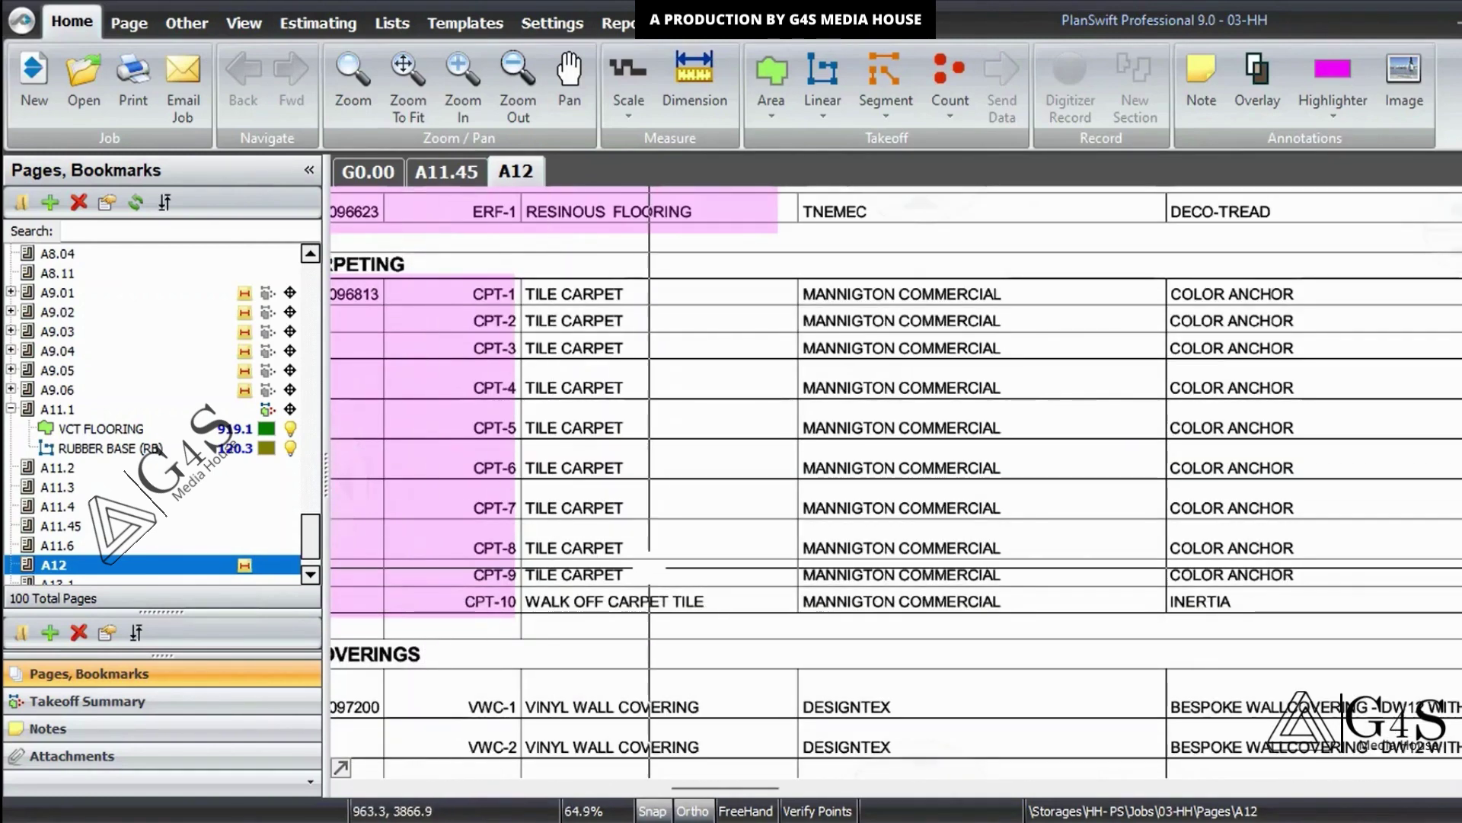
scroll(649, 568, down, 2)
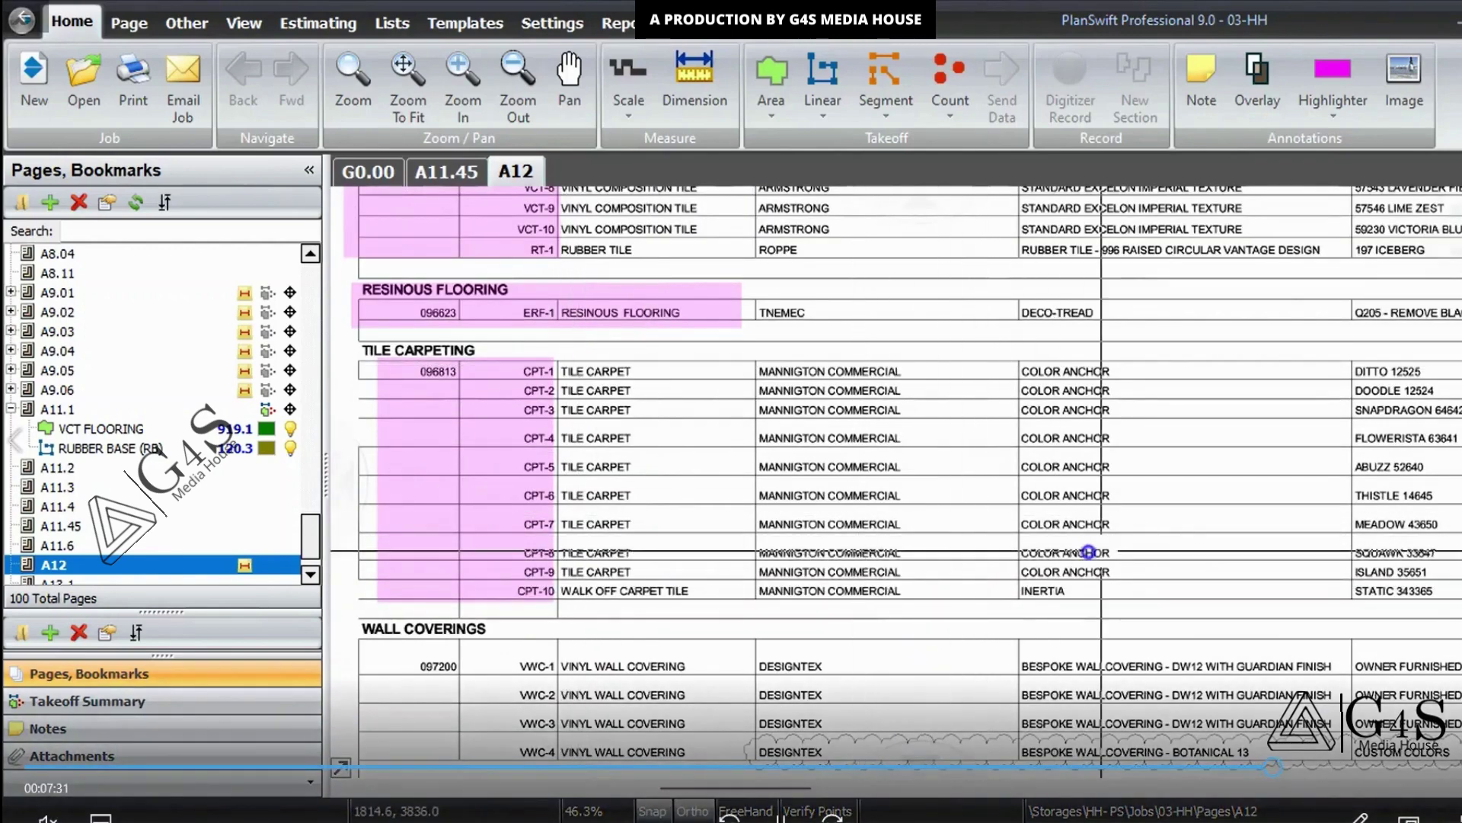
drag(1097, 553, 978, 549)
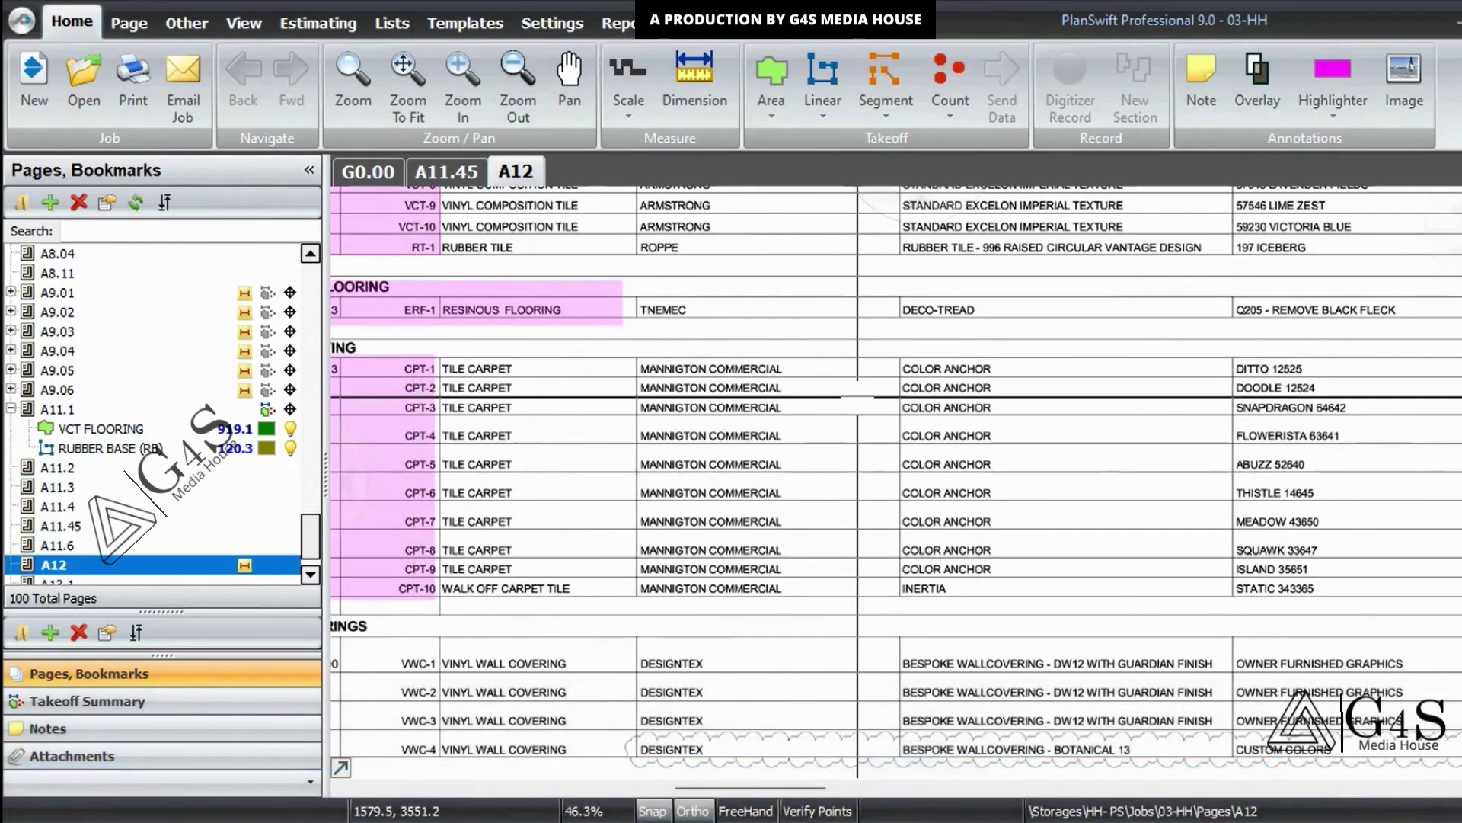
Step: Compare the styles, colors, tile sizes and location comments of the resilient tile, resinous flooring and tile carpeting rows
scroll(858, 396, down, 2)
drag(807, 215, 809, 356)
scroll(648, 524, up, 2)
scroll(570, 497, down, 1)
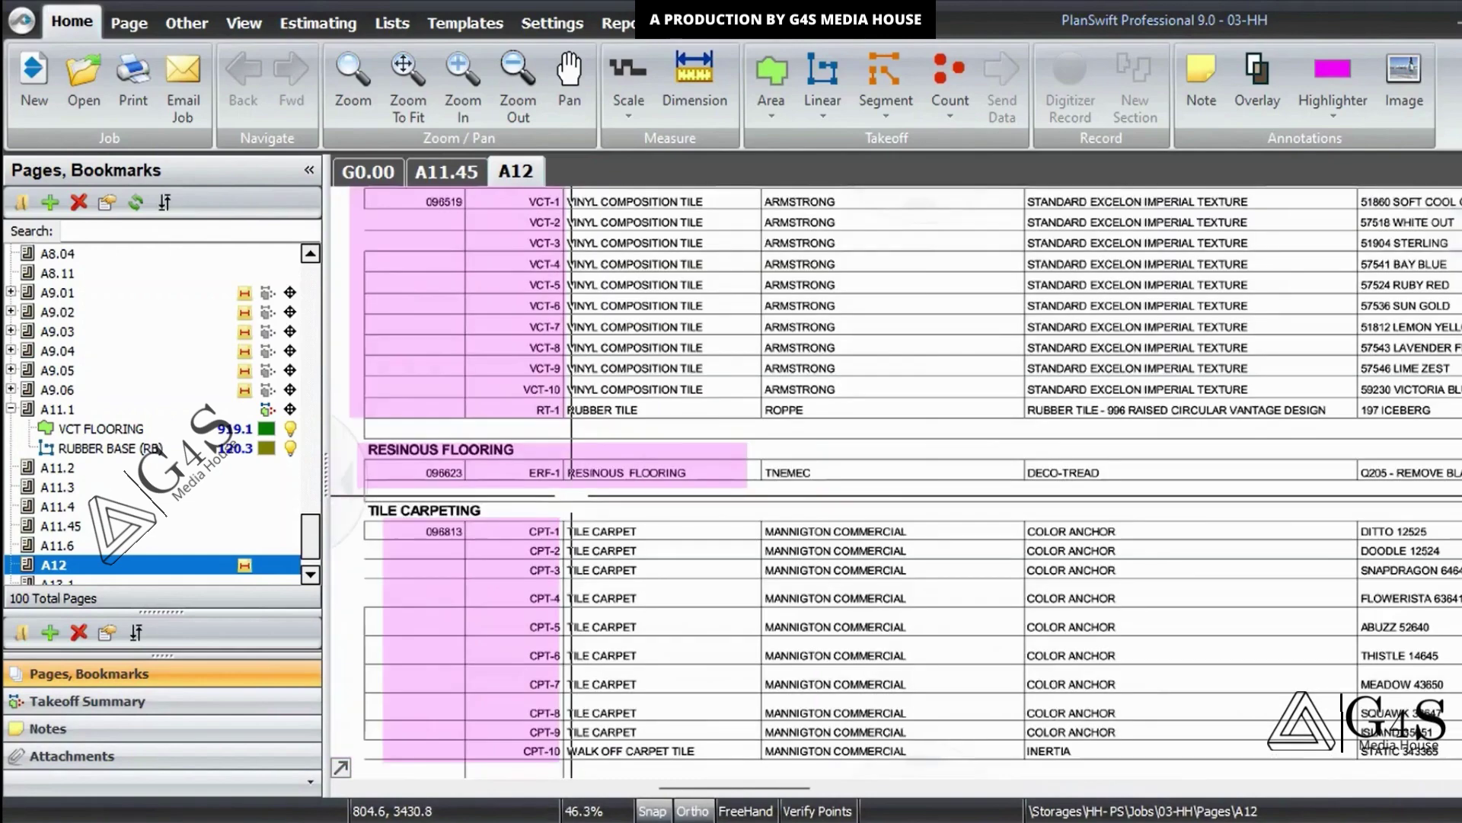
drag(963, 568, 844, 535)
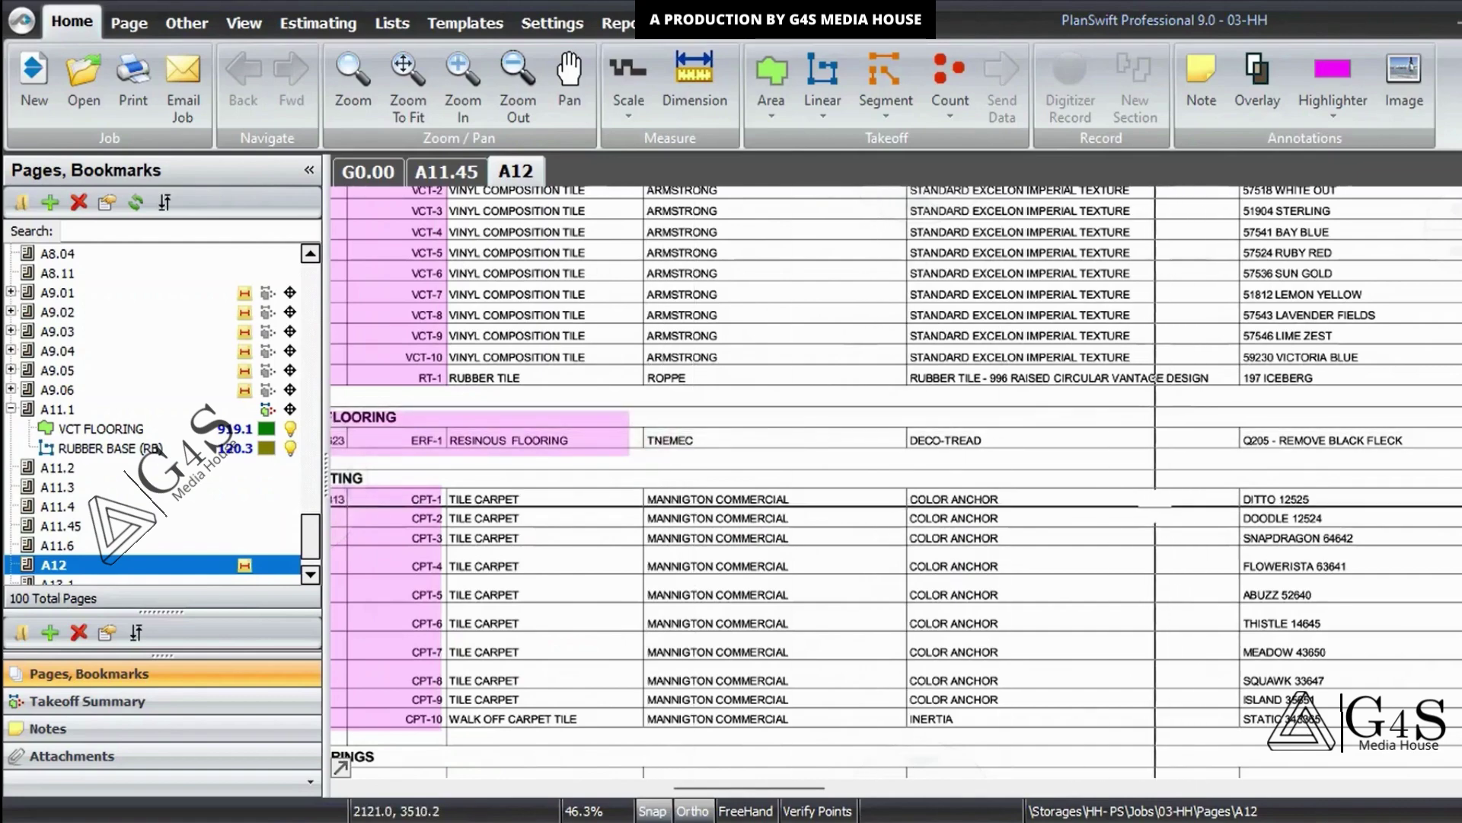
drag(1186, 526, 1049, 551)
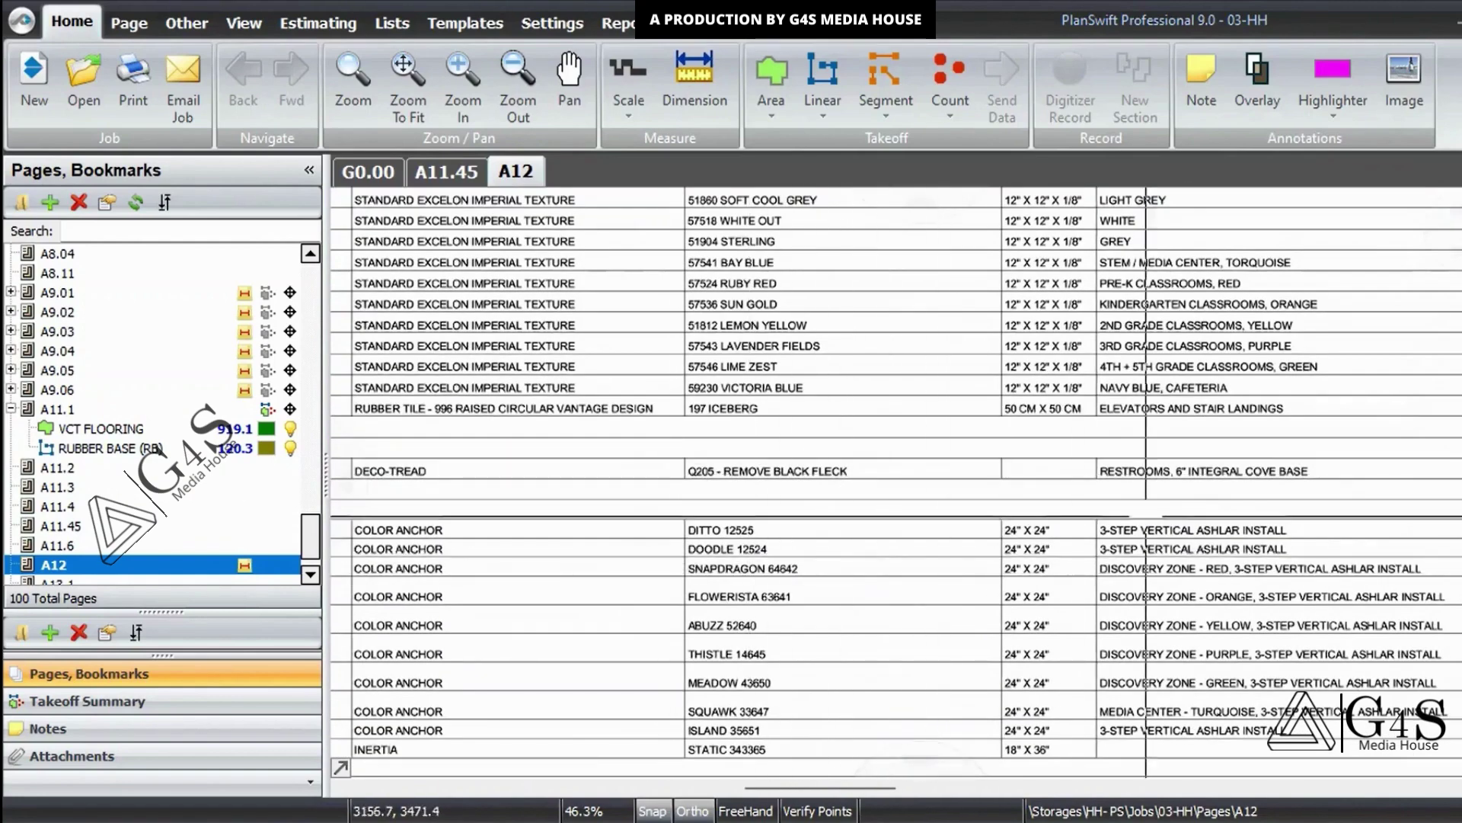
scroll(1258, 499, up, 1)
scroll(1356, 499, down, 2)
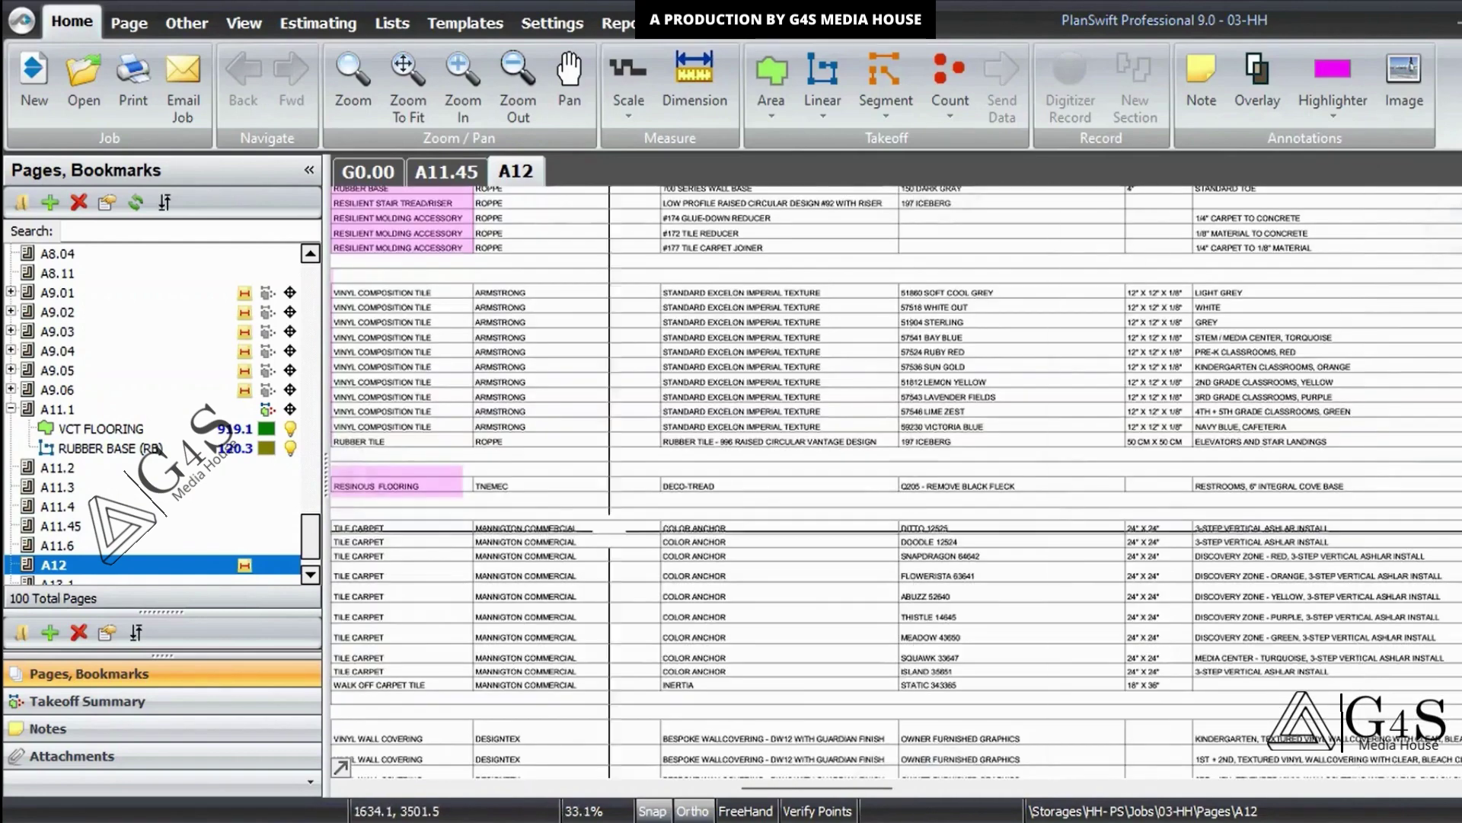
scroll(1234, 477, up, 2)
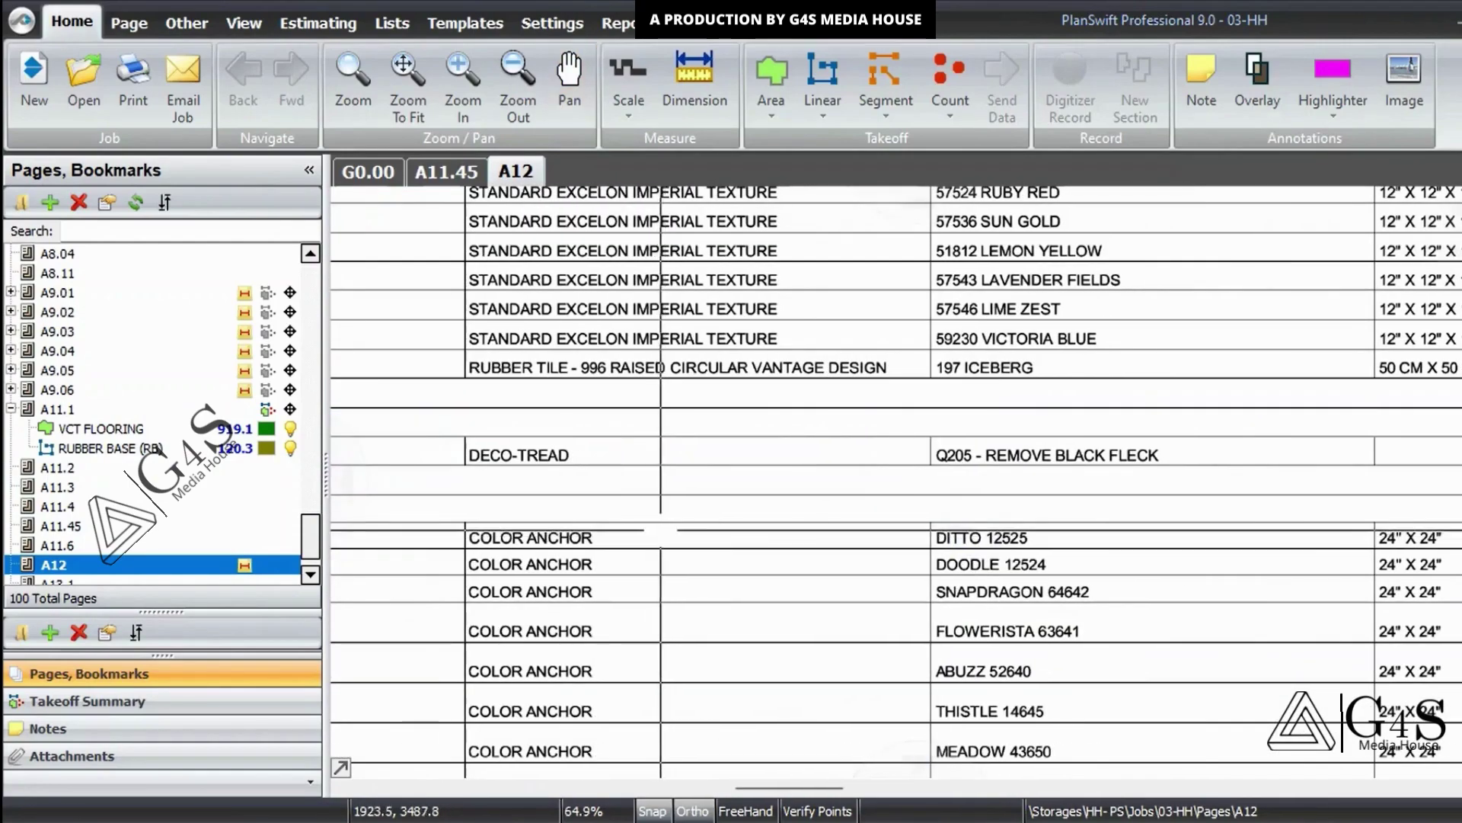
scroll(895, 482, down, 2)
scroll(896, 483, up, 1)
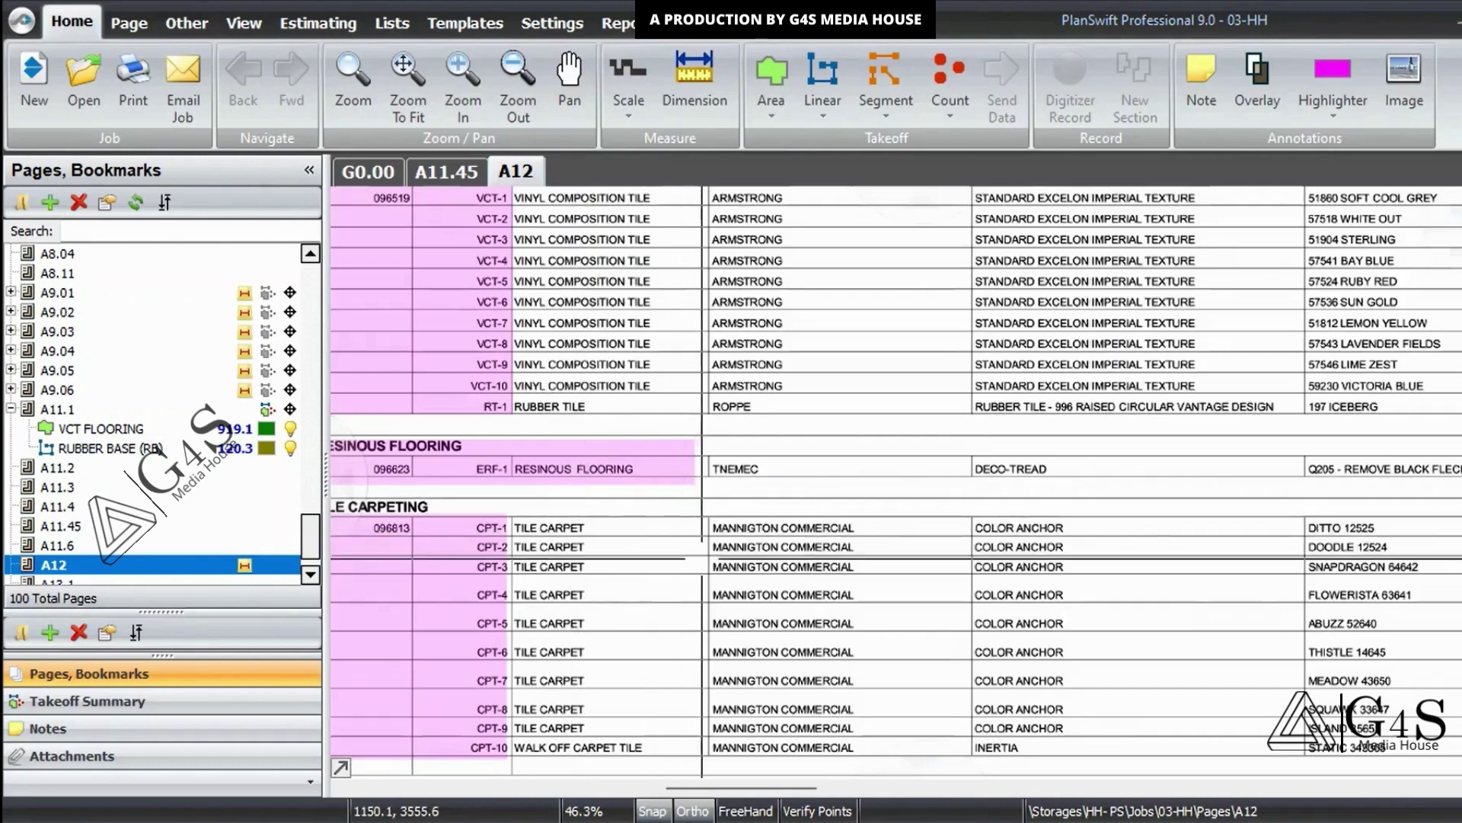
drag(643, 640, 746, 623)
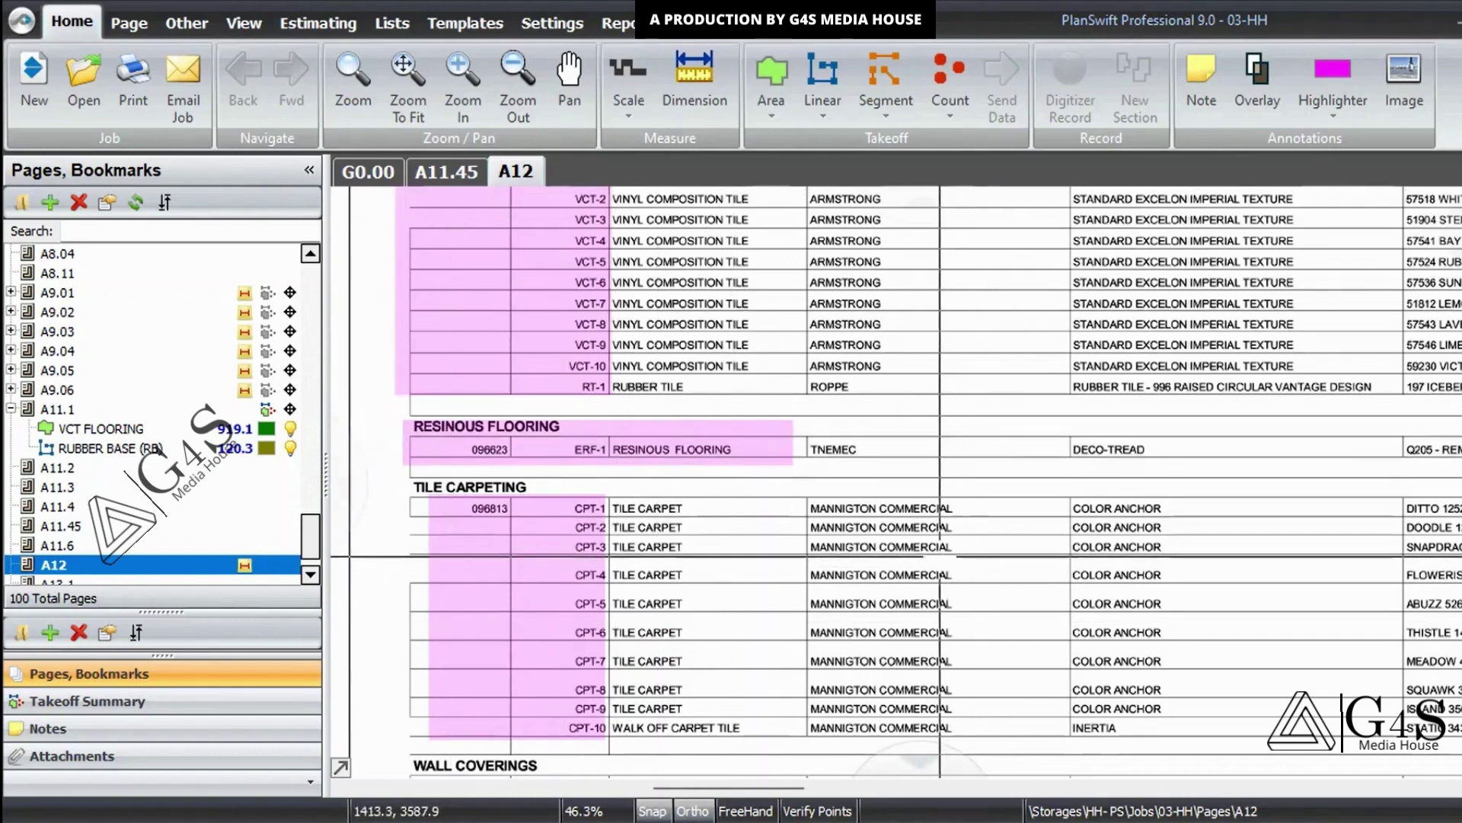
Step: Examine the sealed concrete entry and the column headings at the beginning of the finish schedule
scroll(800, 533, down, 2)
scroll(479, 491, up, 8)
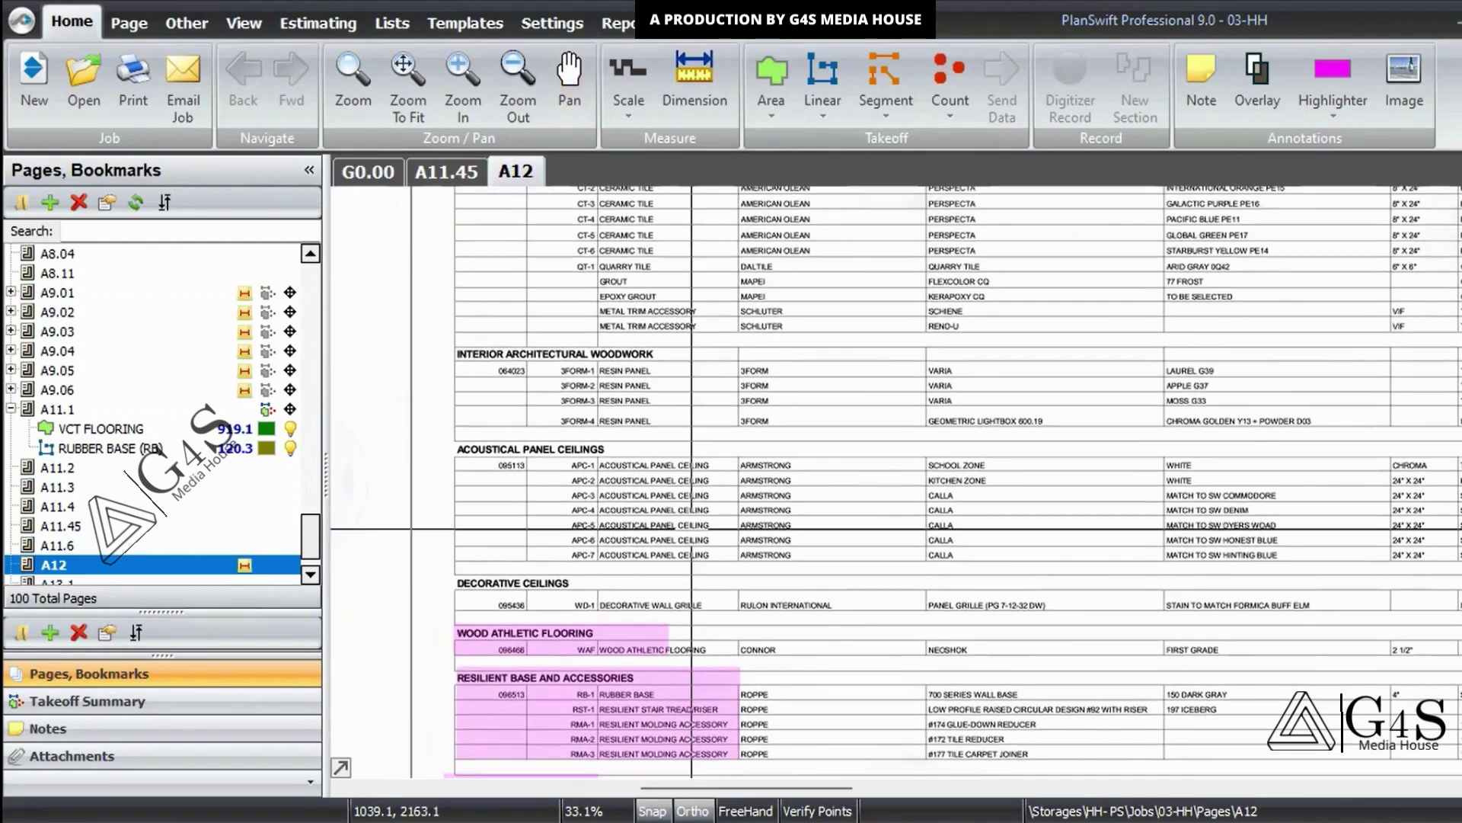
scroll(691, 528, down, 2)
drag(744, 323, 679, 431)
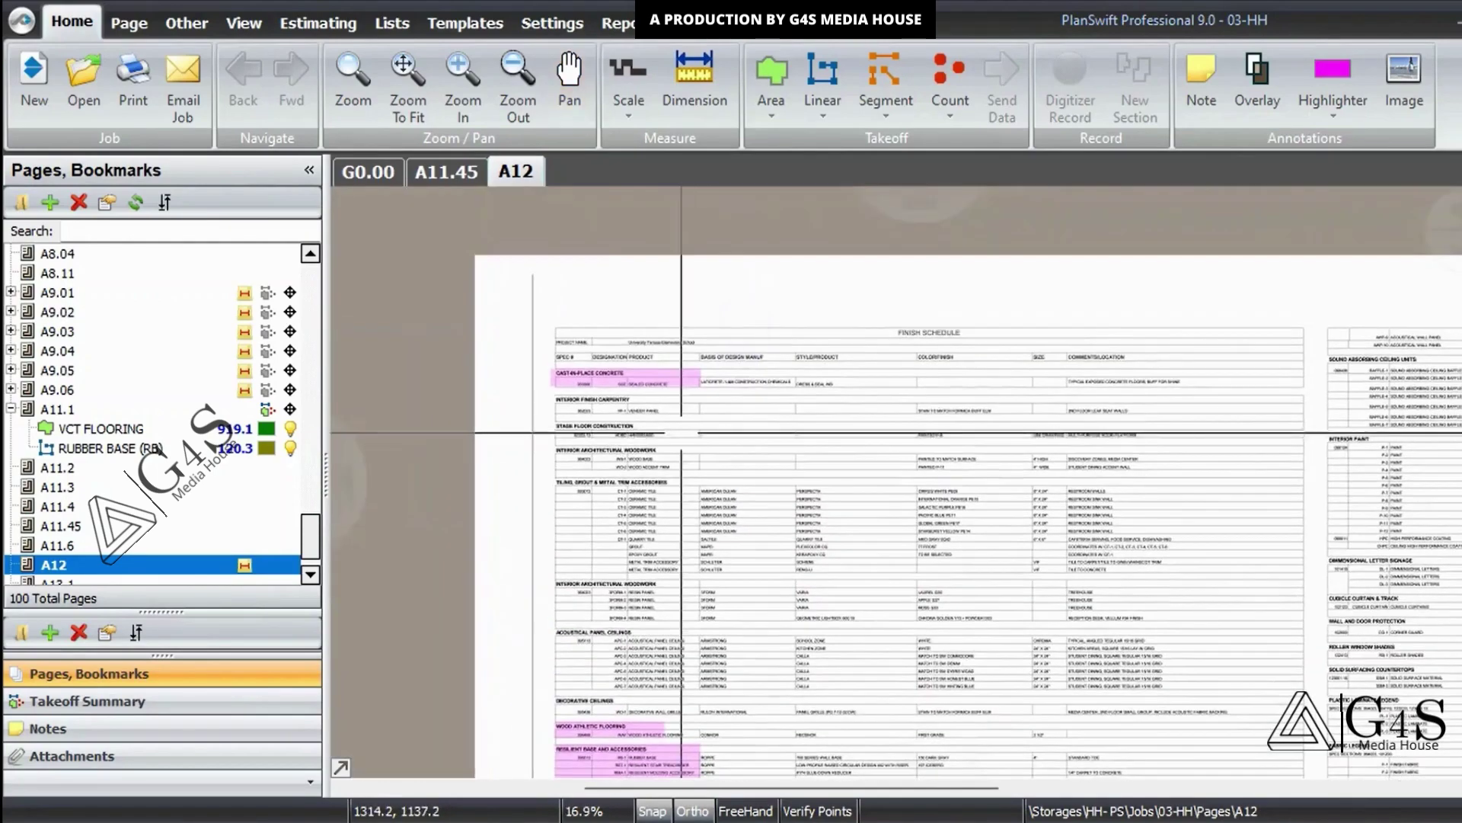
scroll(606, 420, up, 4)
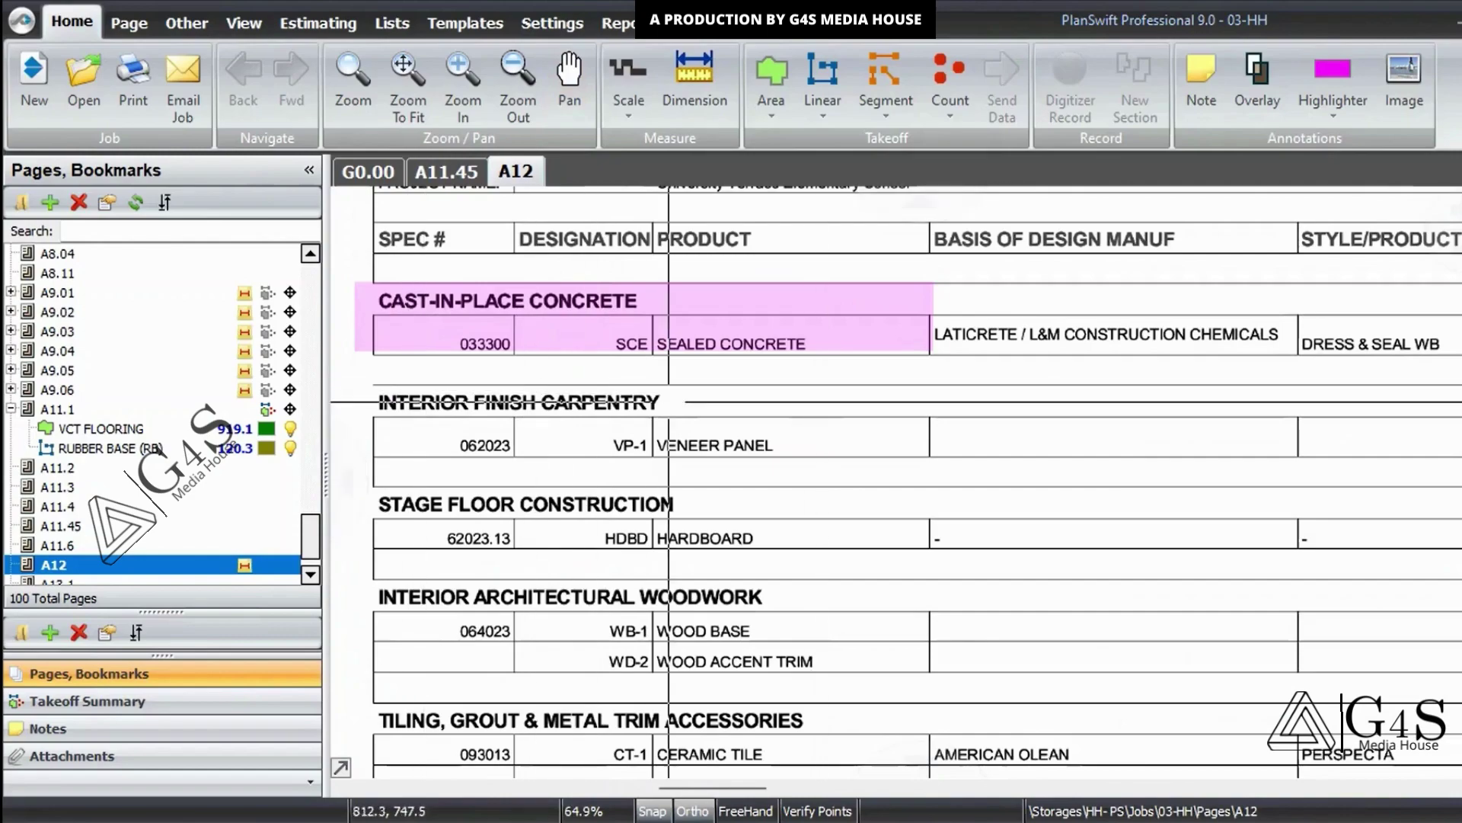
scroll(667, 396, down, 2)
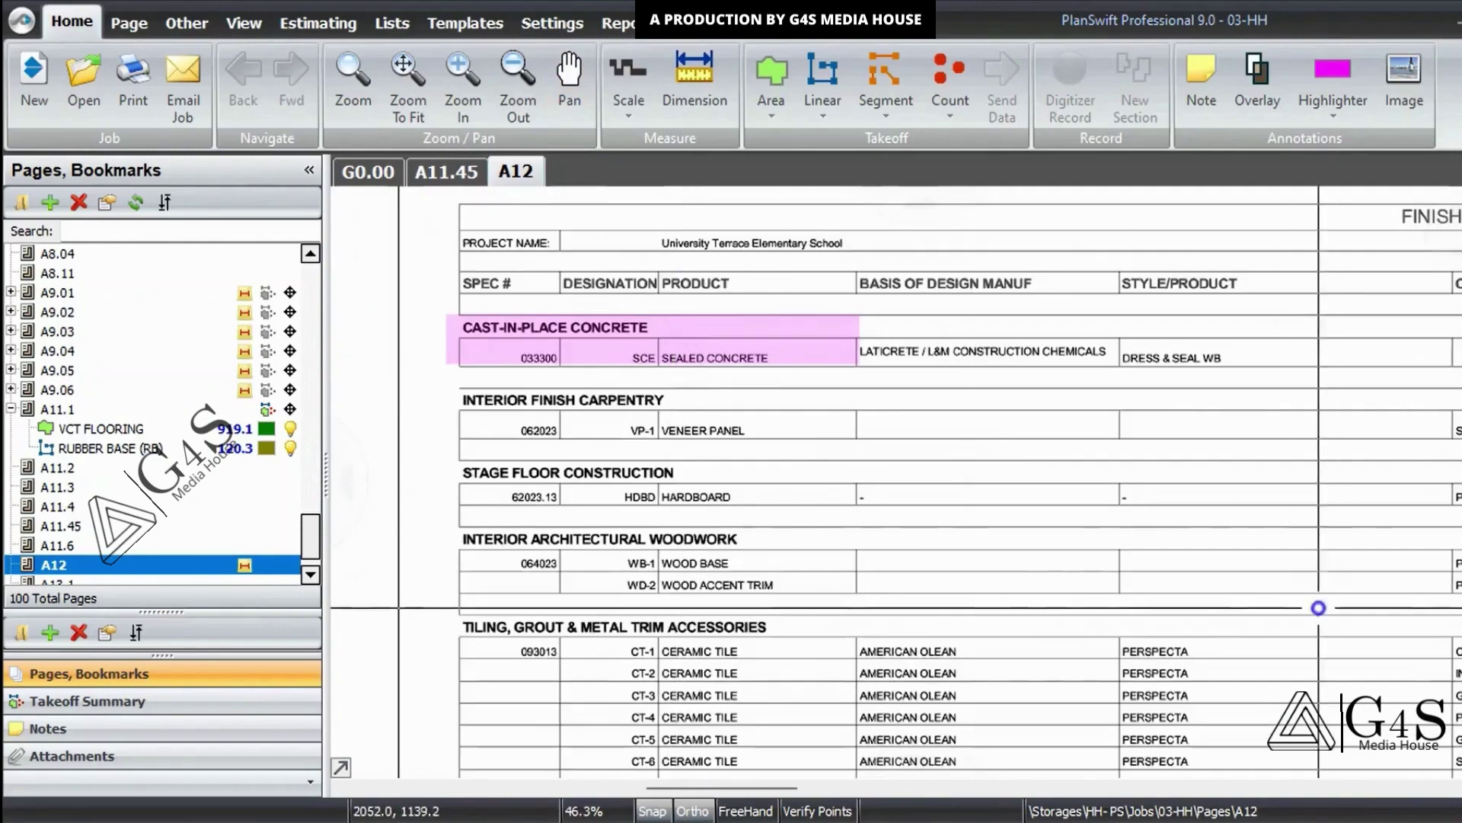
drag(1315, 604, 1034, 494)
Step: Examine the products, manufacturers, colors, sizes and comments of the resilient base and accessories rows from RB-1 to RMA-3
scroll(790, 438, down, 3)
drag(826, 539, 685, 276)
scroll(598, 406, up, 2)
scroll(382, 324, up, 1)
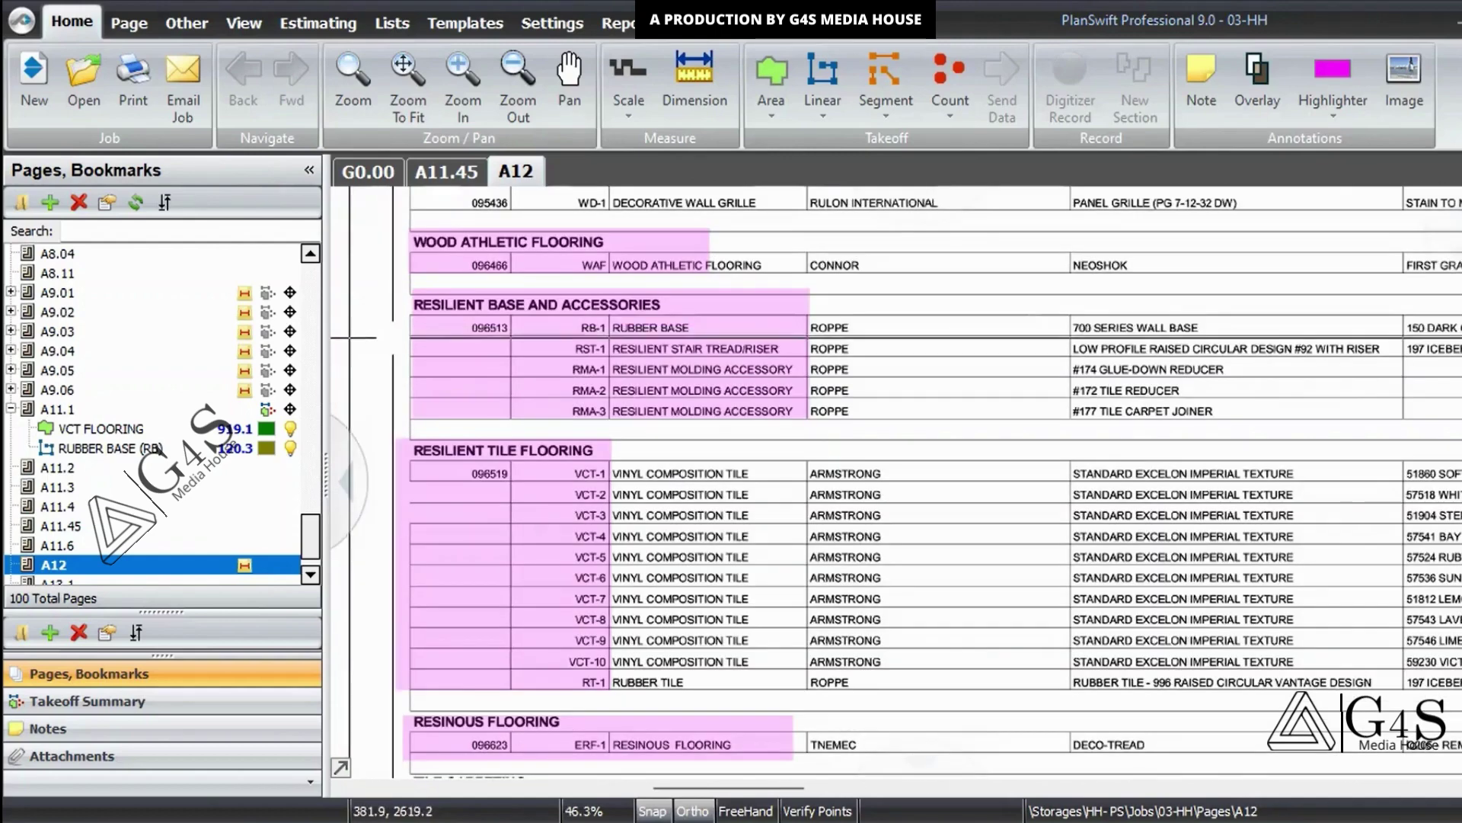
scroll(801, 338, up, 2)
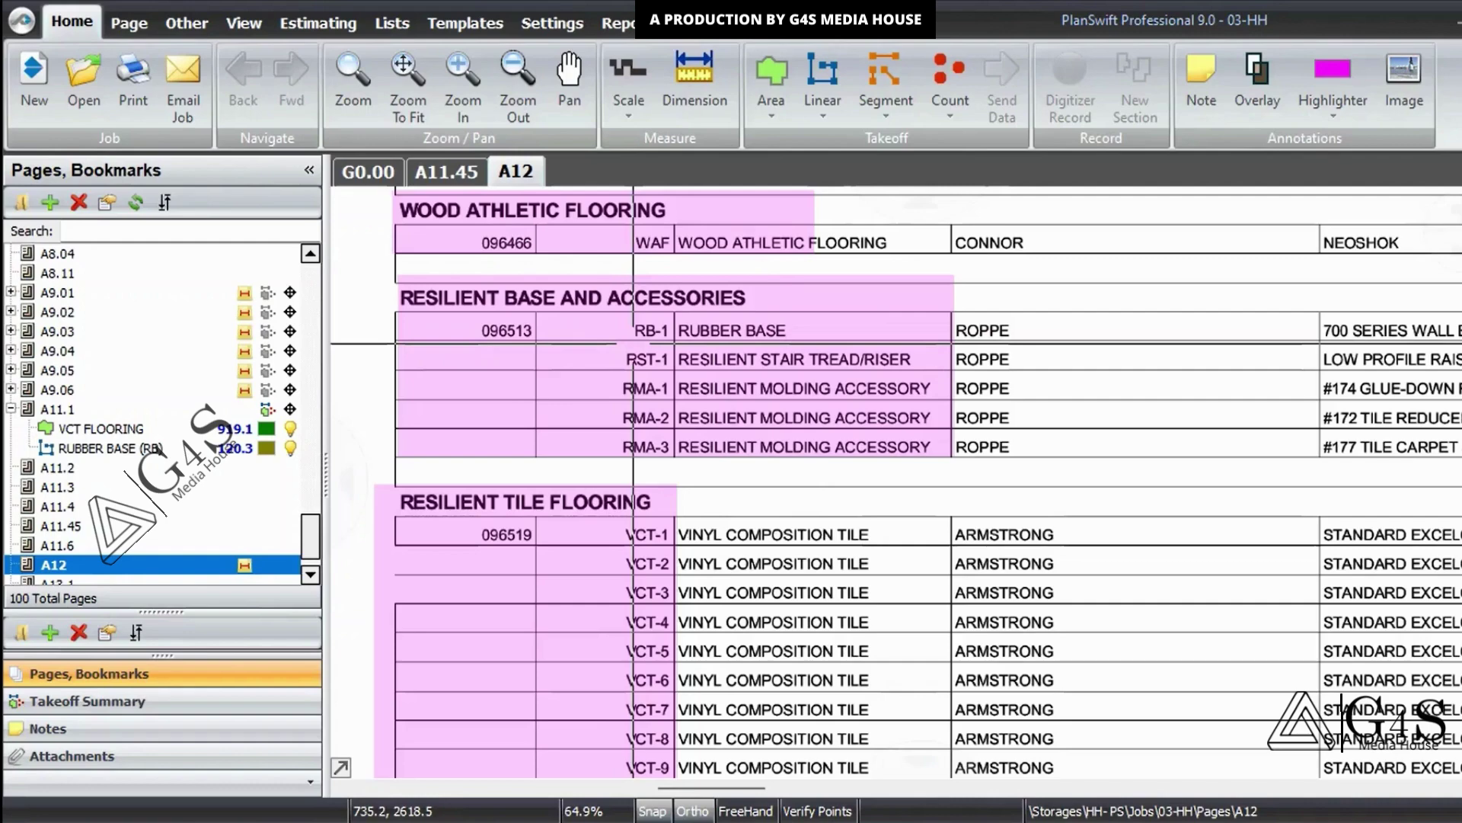
scroll(633, 344, down, 2)
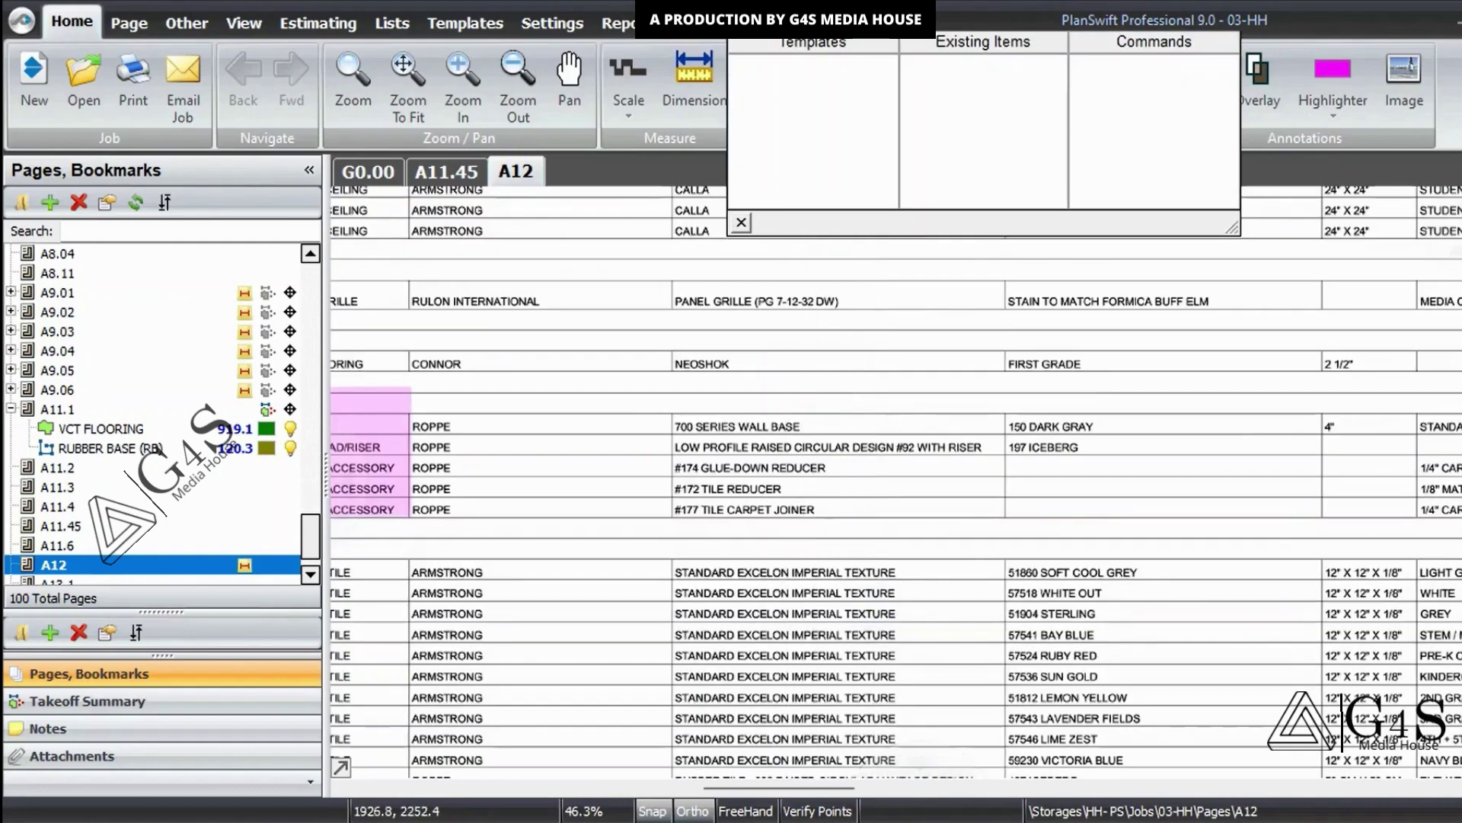
drag(552, 491, 732, 418)
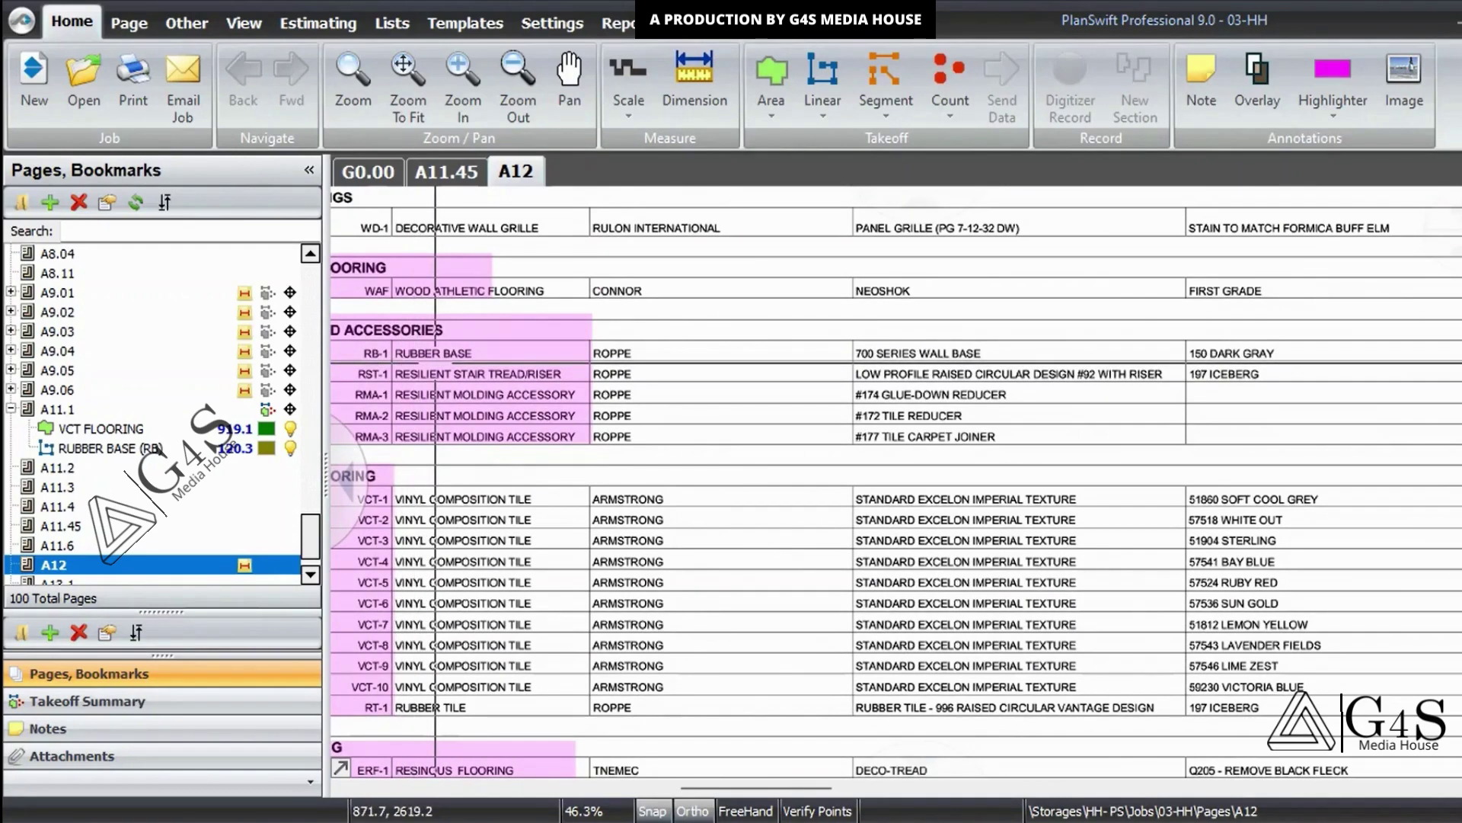
drag(1045, 404, 500, 450)
scroll(501, 451, up, 3)
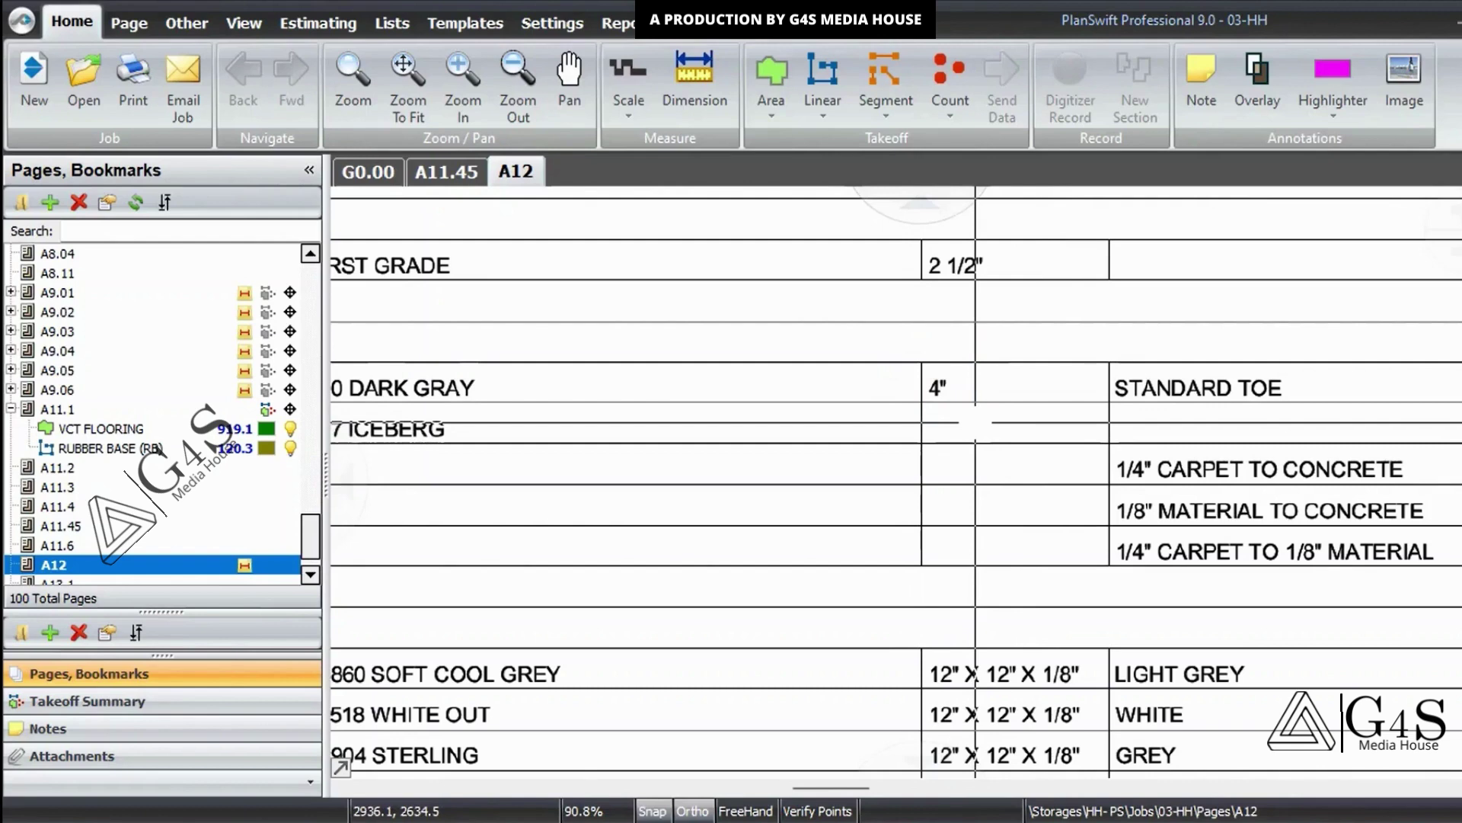
click(914, 343)
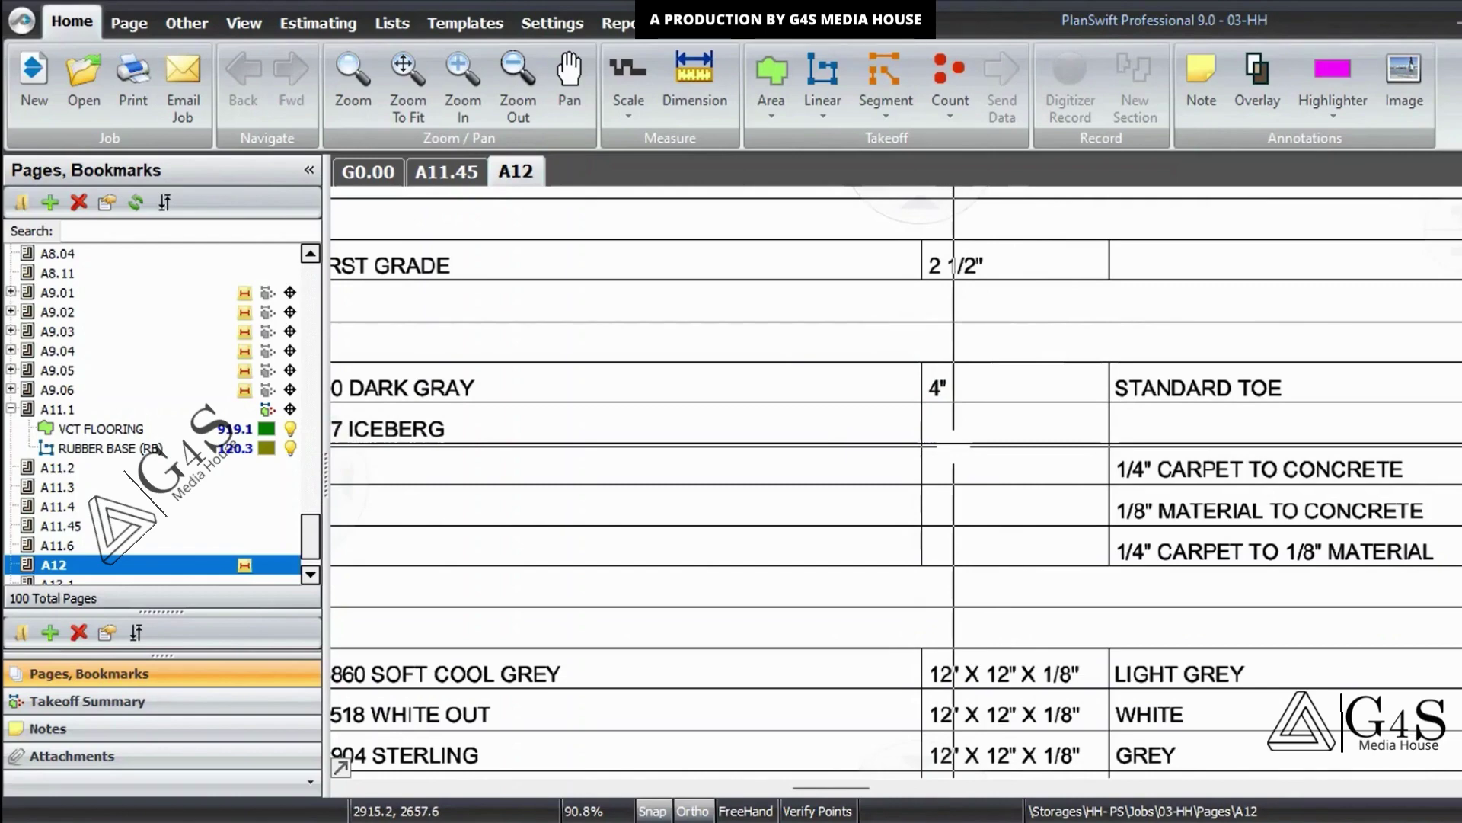
scroll(954, 446, down, 5)
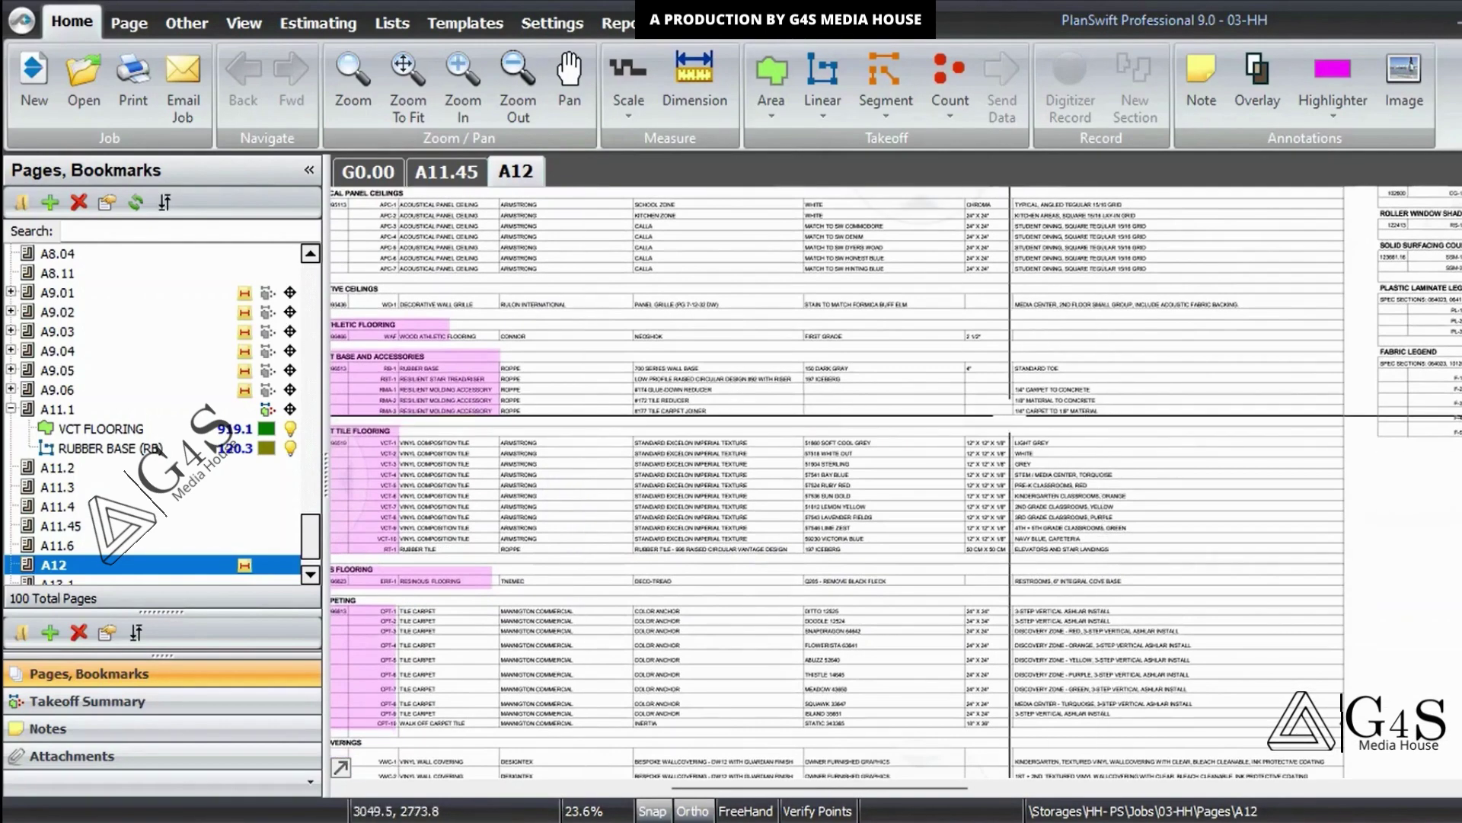
drag(695, 397, 784, 455)
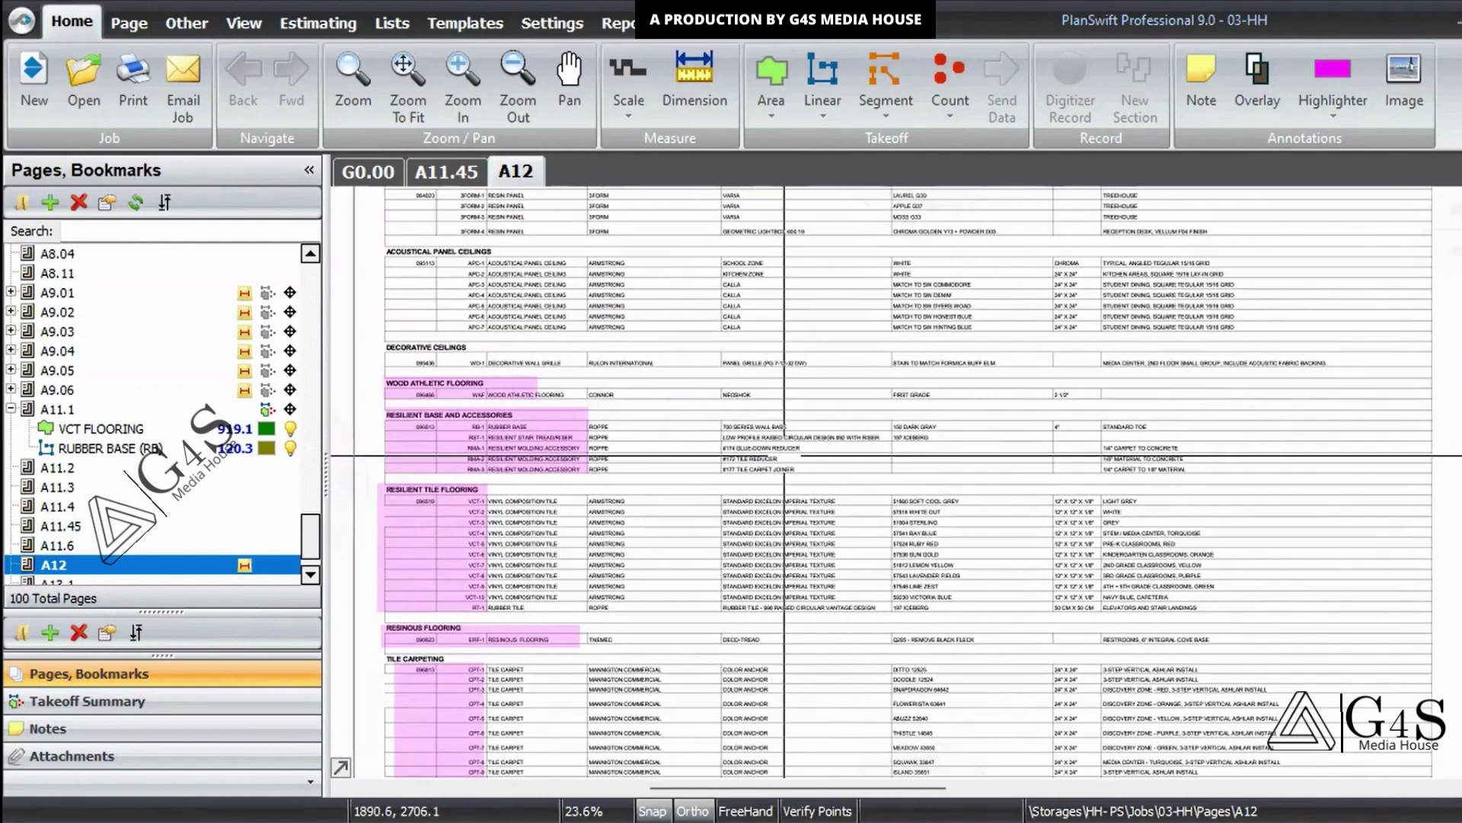